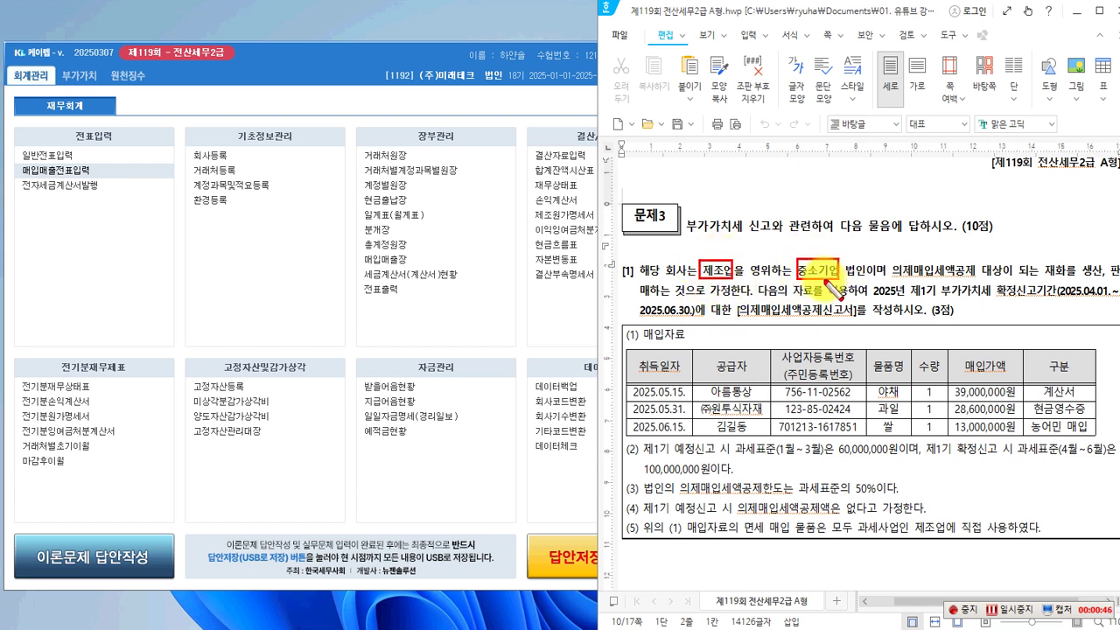
# Box 의제매입세액공제, the 2025년 제1기 확정신고기간 phrase and [의제매입세액공제신고서] in red.
pyautogui.moveTo(890, 259)
pyautogui.mouseDown()
pyautogui.moveTo(910, 276)
pyautogui.moveTo(982, 280)
pyautogui.mouseUp()
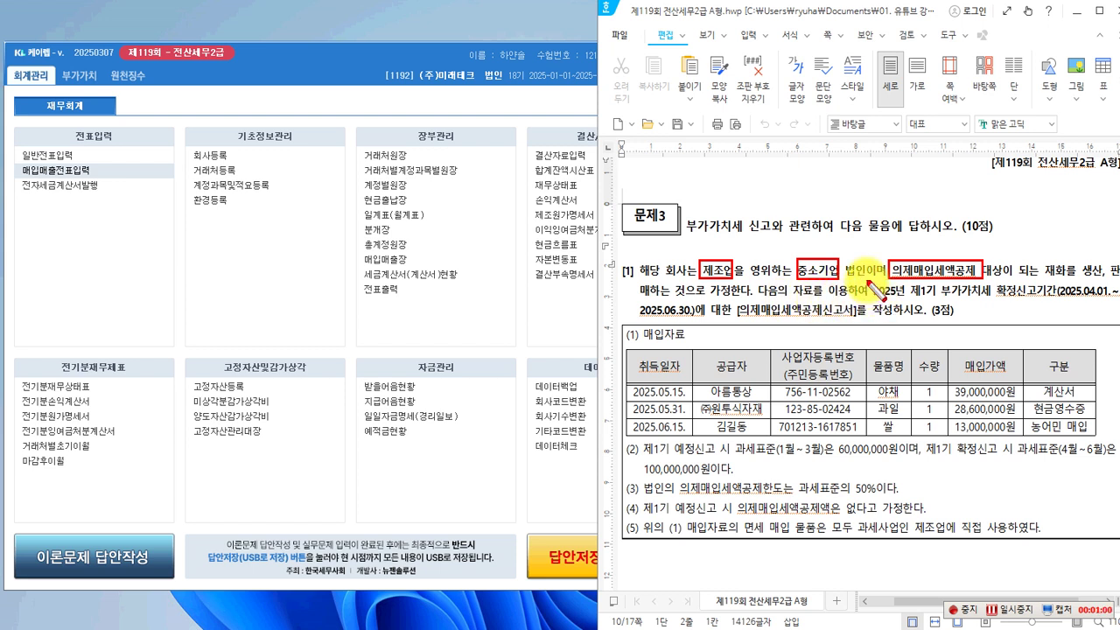
pyautogui.moveTo(851, 279); pyautogui.dragTo(1041, 300)
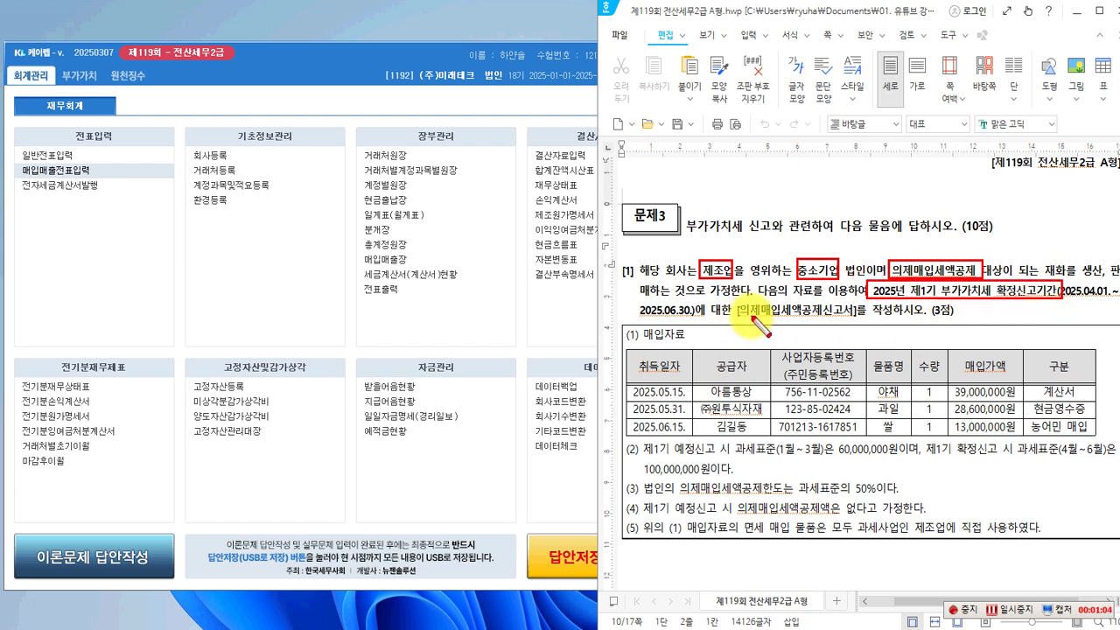
pyautogui.moveTo(734, 301); pyautogui.dragTo(859, 321)
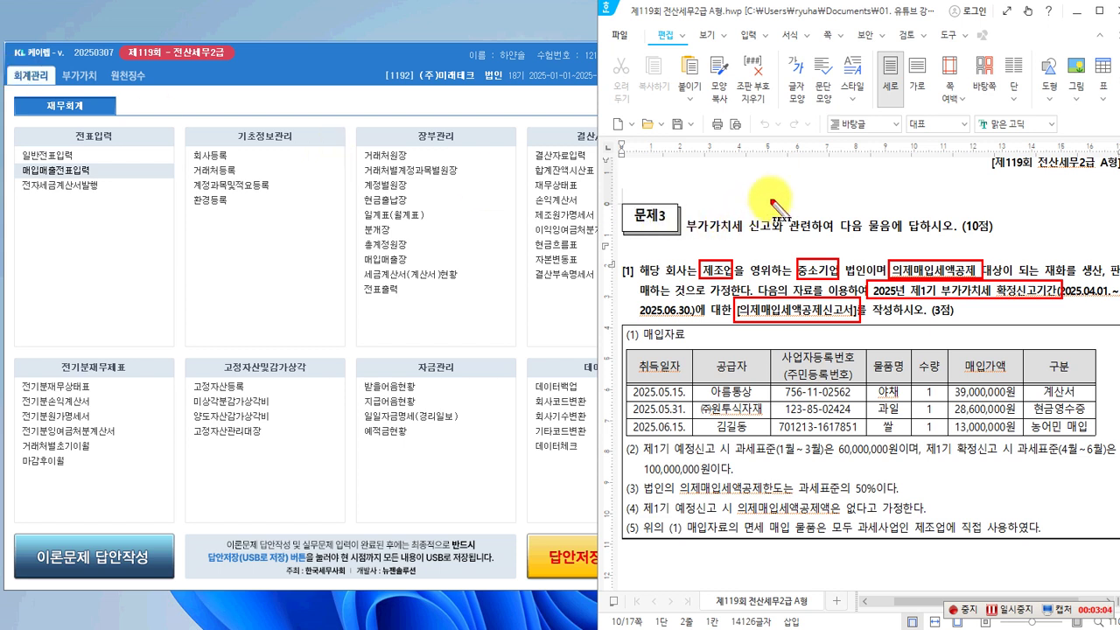
pyautogui.moveTo(754, 194); pyautogui.dragTo(761, 212)
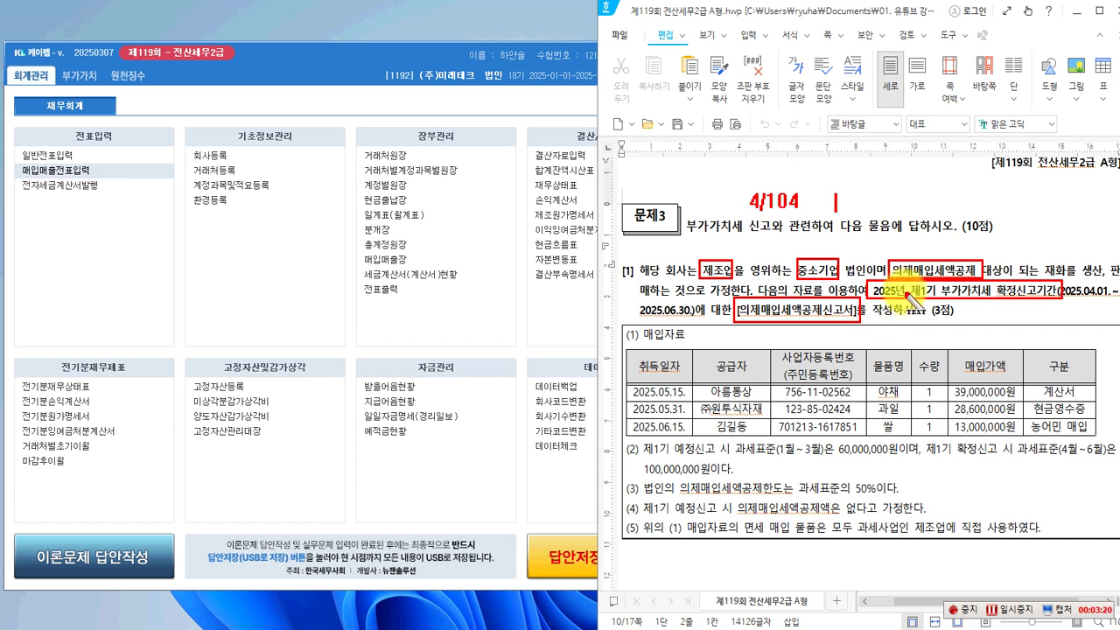
# Write the red note '2/102' beside '4/104' above the 문제3 heading.
pyautogui.write('2')
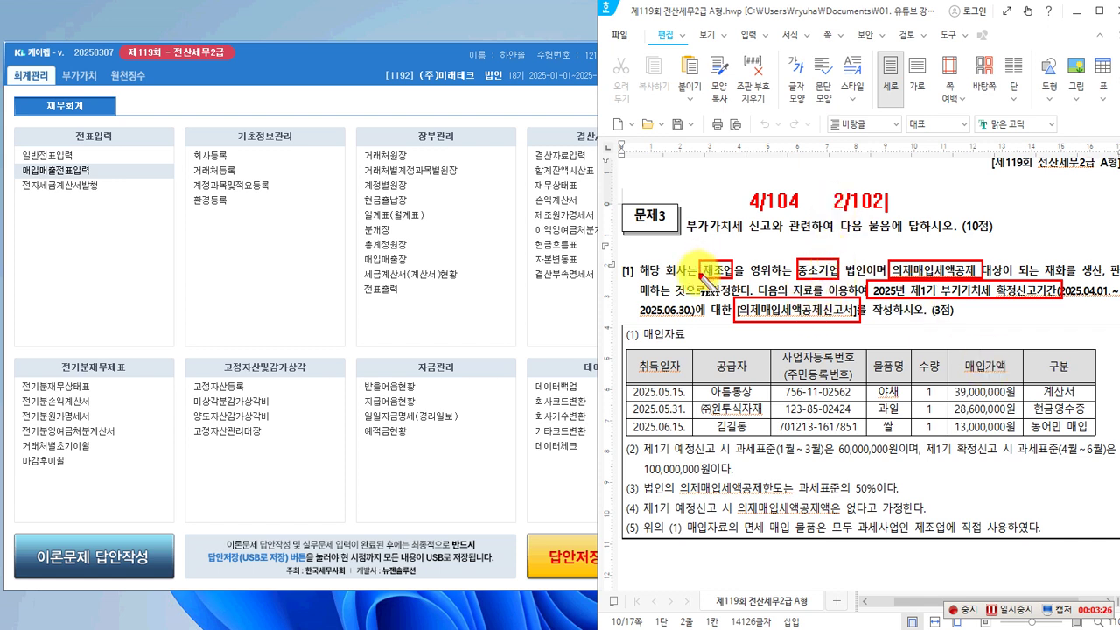
pyautogui.write('/102')
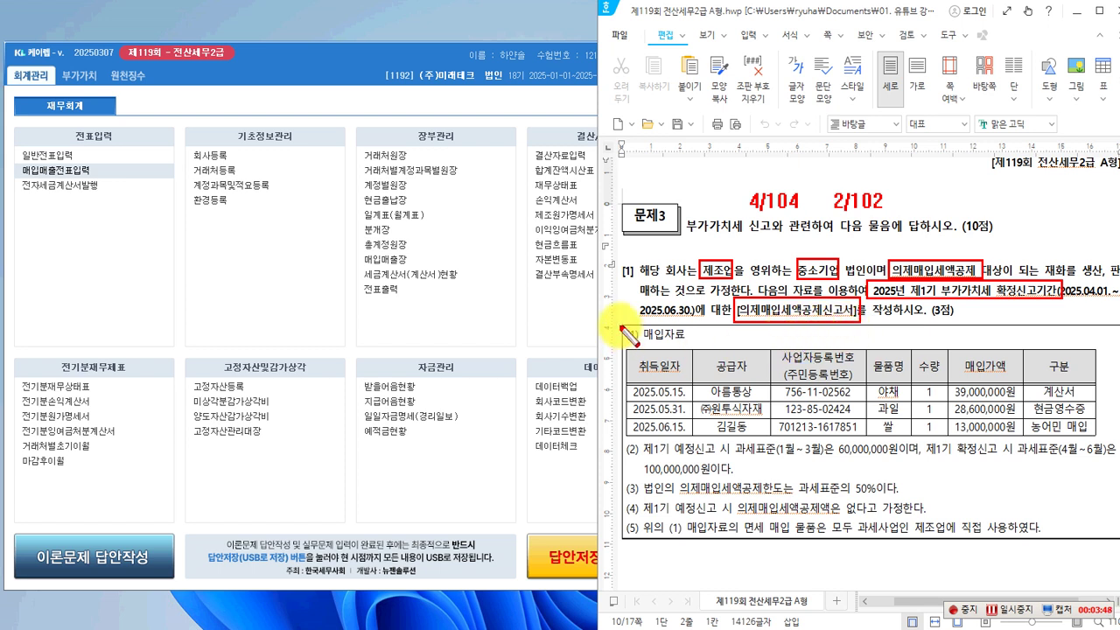
# Box the 매입자료 heading, the 매입가액 column and the items 야채, 과일 and 쌀 in red.
pyautogui.moveTo(621, 318); pyautogui.dragTo(689, 347)
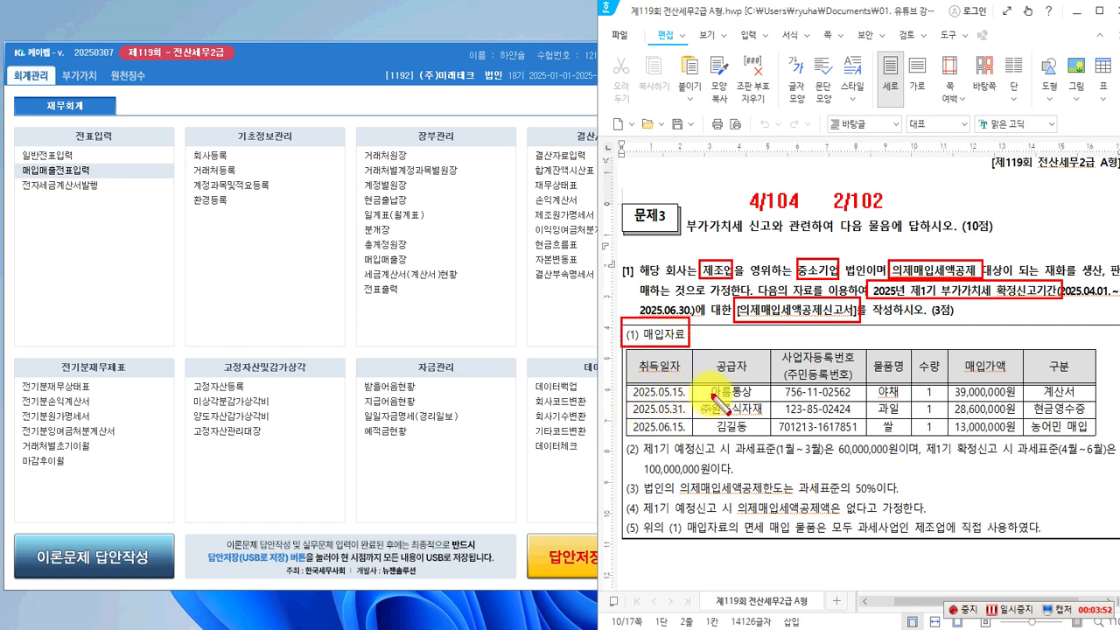
pyautogui.moveTo(875, 384); pyautogui.dragTo(897, 400)
pyautogui.moveTo(960, 354)
pyautogui.mouseDown()
pyautogui.moveTo(1009, 375)
pyautogui.moveTo(1005, 400)
pyautogui.moveTo(1085, 403)
pyautogui.mouseUp()
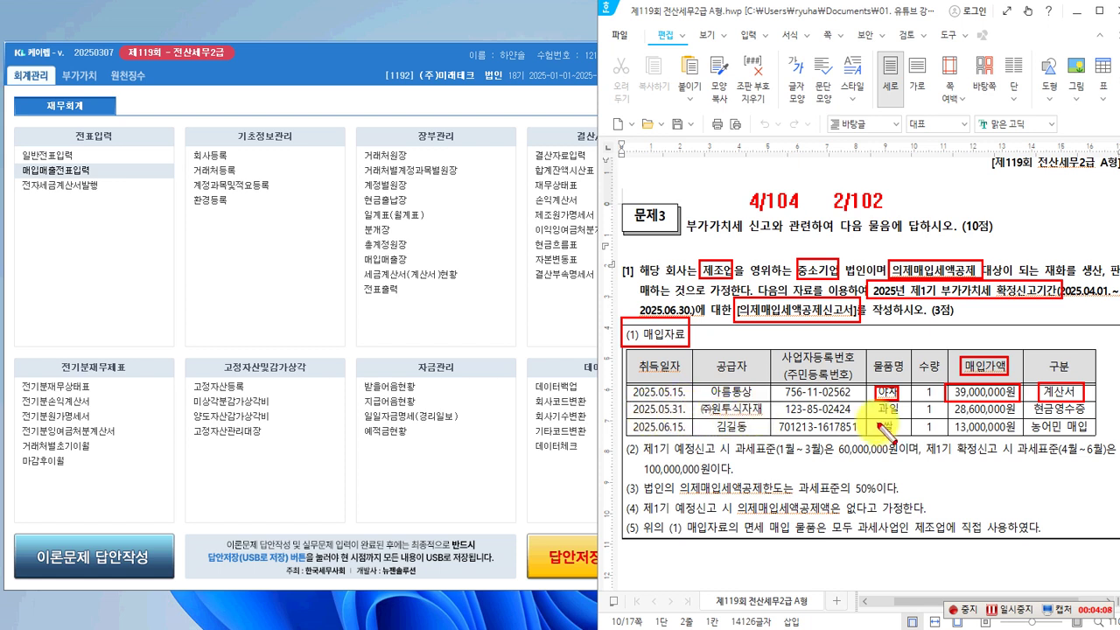
pyautogui.moveTo(873, 400); pyautogui.dragTo(1092, 426)
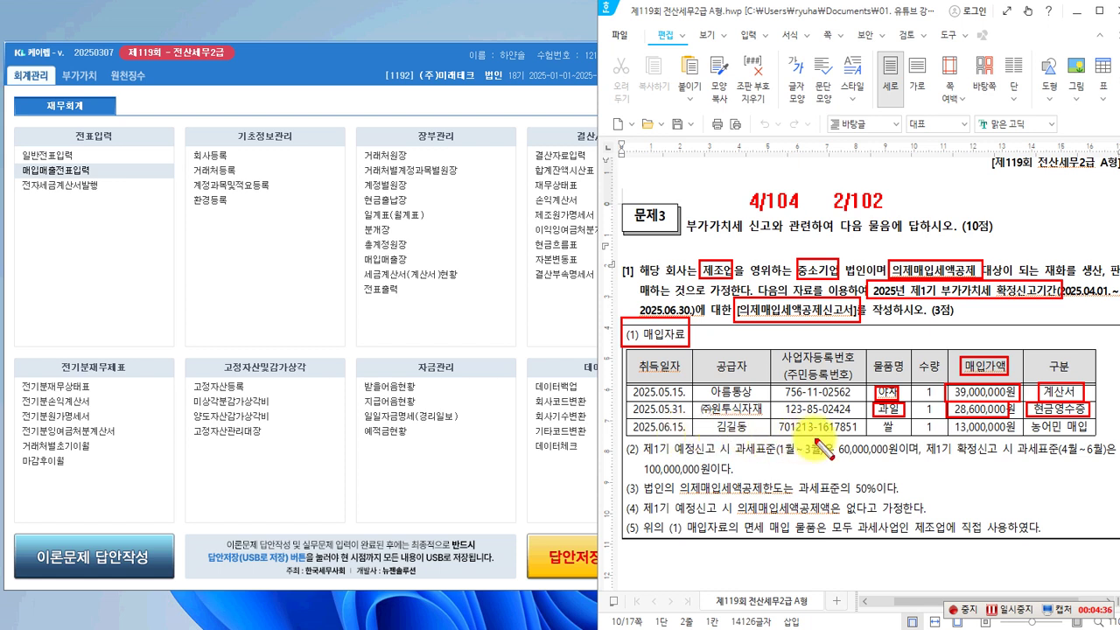
pyautogui.moveTo(872, 418); pyautogui.dragTo(905, 437)
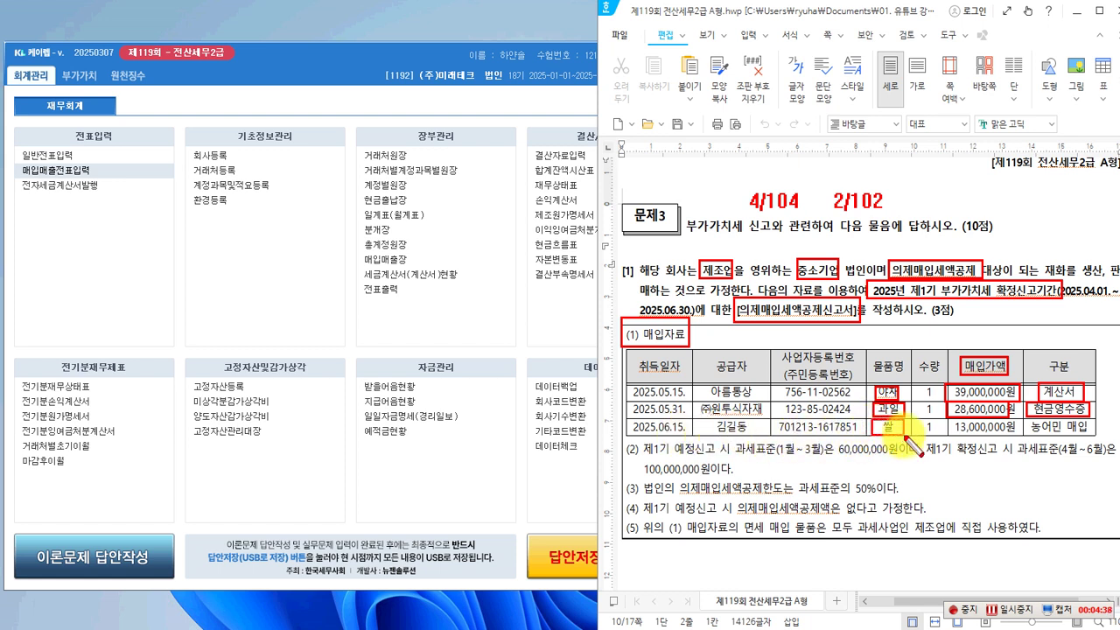
# Box and X-mark the 농어민 매입 entry, then re-box 쌀 for emphasis.
pyautogui.moveTo(1023, 418); pyautogui.dragTo(1090, 441)
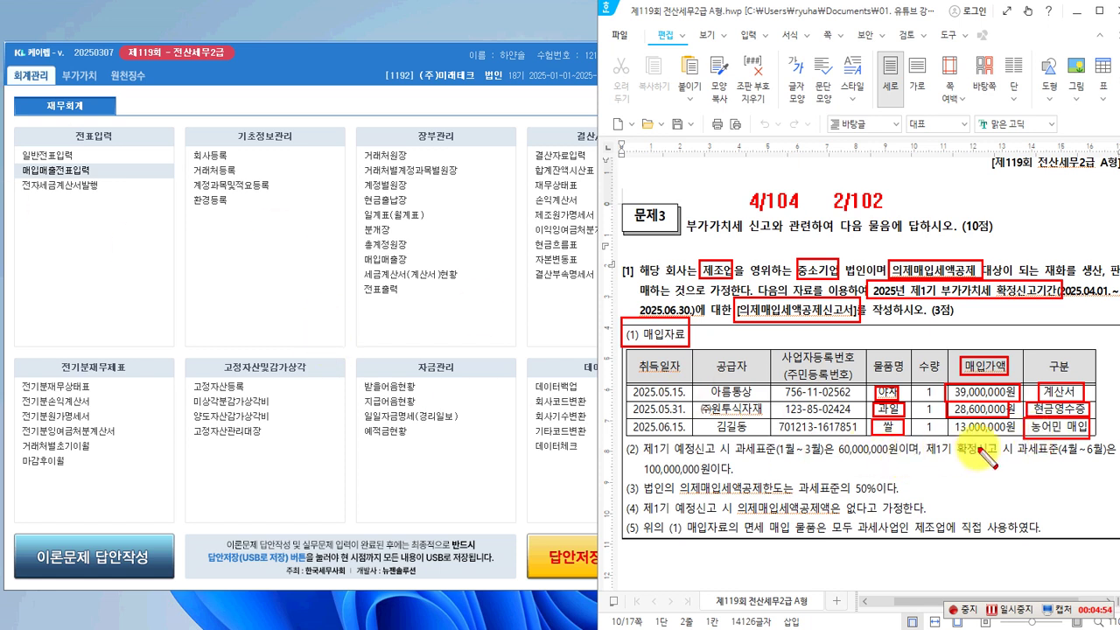
pyautogui.moveTo(1107, 425)
pyautogui.mouseDown()
pyautogui.moveTo(1095, 437)
pyautogui.moveTo(1103, 428)
pyautogui.moveTo(1112, 437)
pyautogui.mouseUp()
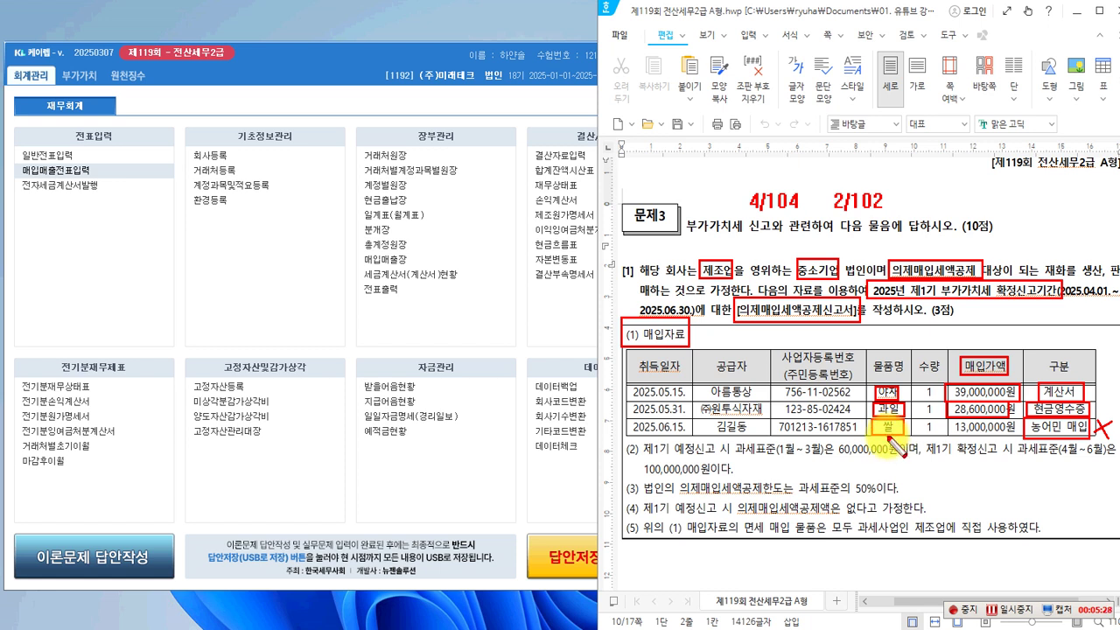
pyautogui.moveTo(873, 419); pyautogui.dragTo(905, 437)
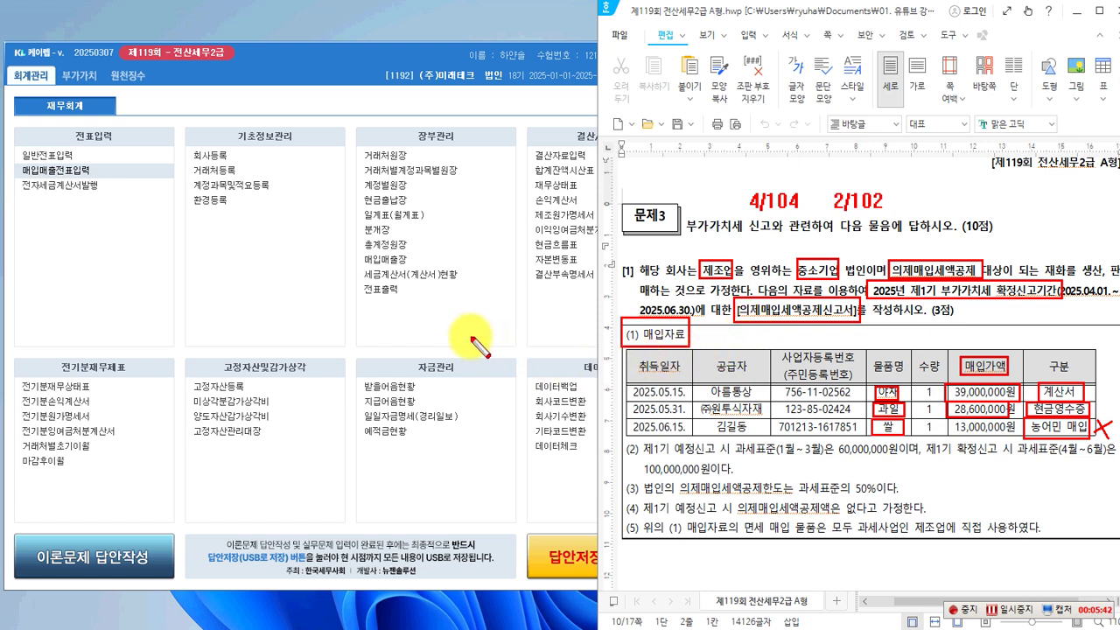
# Clear the pen marks and open 의제매입세액공제신고서 from the 부가가치 section, moving its window into place.
pyautogui.press('Escape')
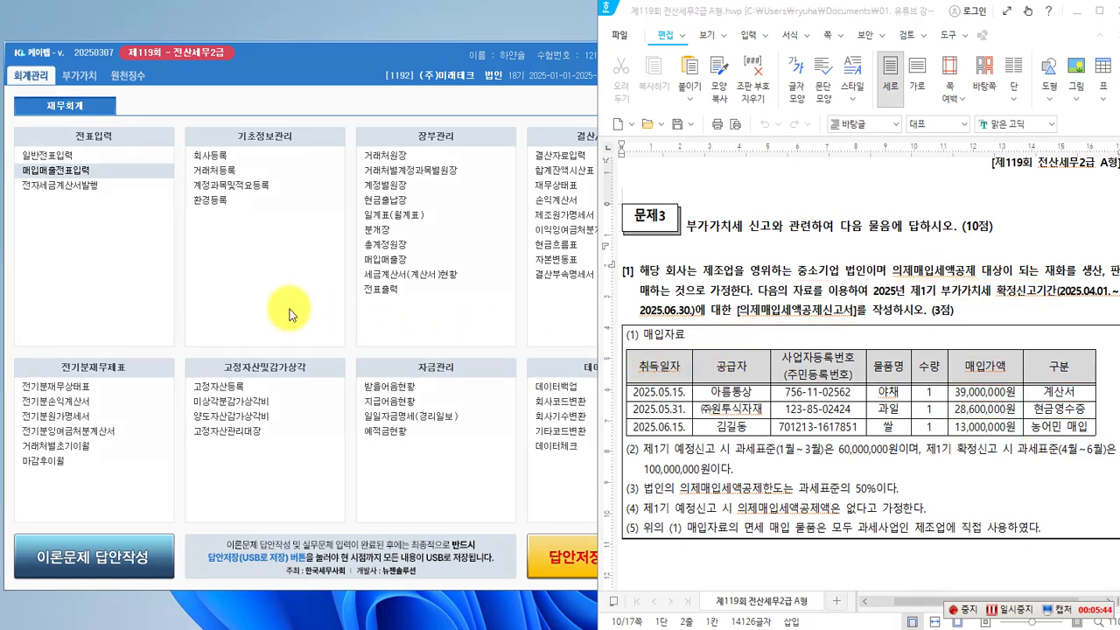
pyautogui.click(84, 76)
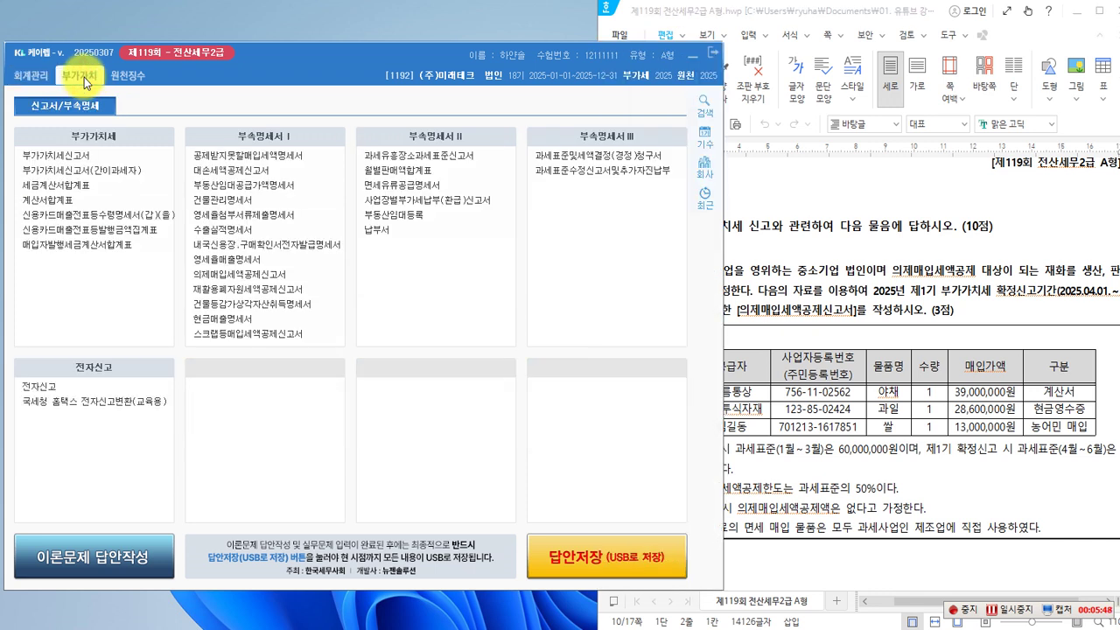
pyautogui.click(237, 277)
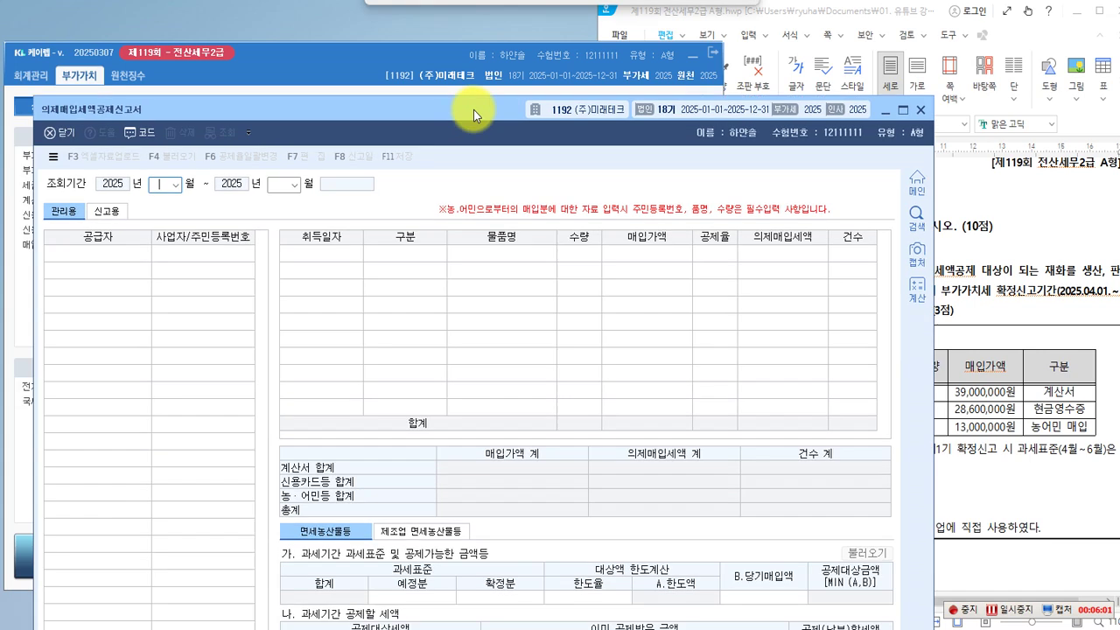
pyautogui.moveTo(473, 110); pyautogui.dragTo(440, 18)
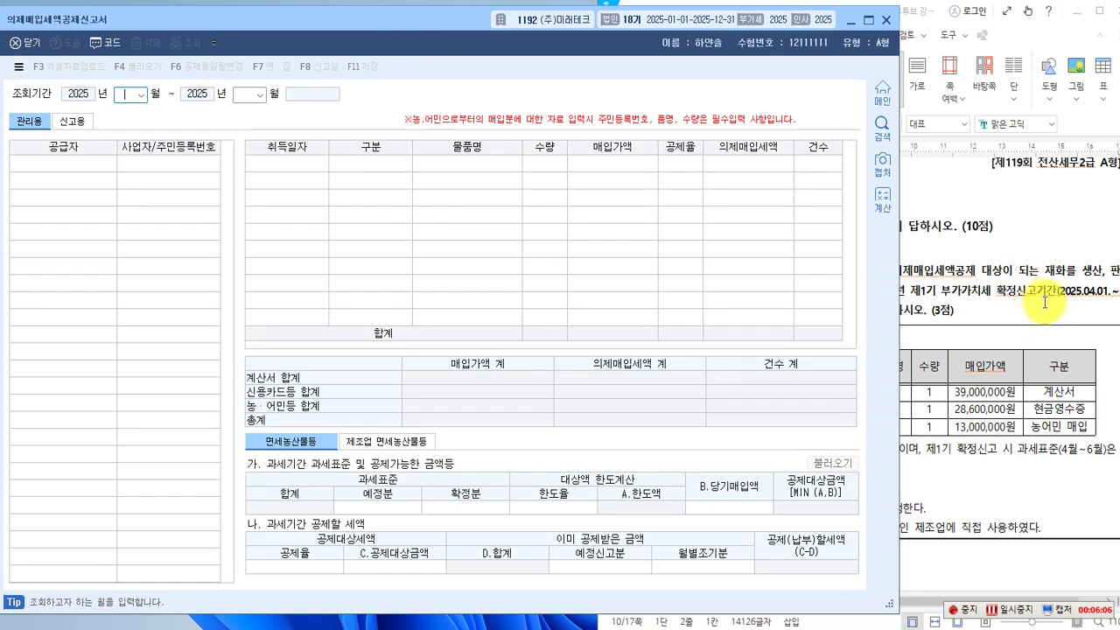
# Set the 조회기간 to 04–06 2025 (1기 확정), checking the exam paper before returning.
pyautogui.click(140, 94)
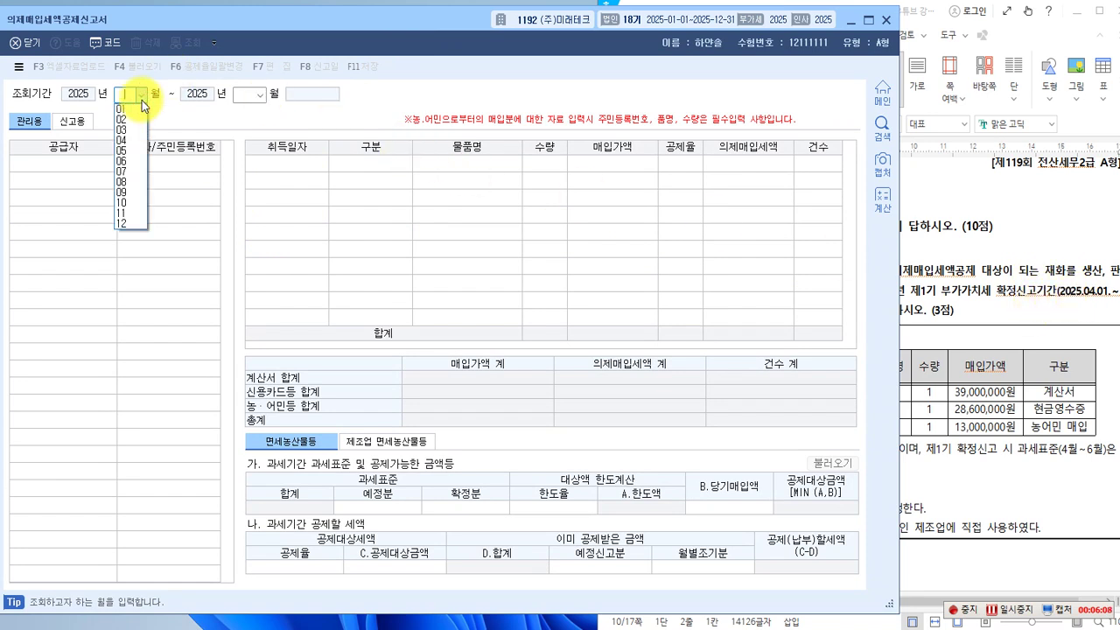
pyautogui.click(131, 140)
pyautogui.click(258, 94)
pyautogui.click(245, 163)
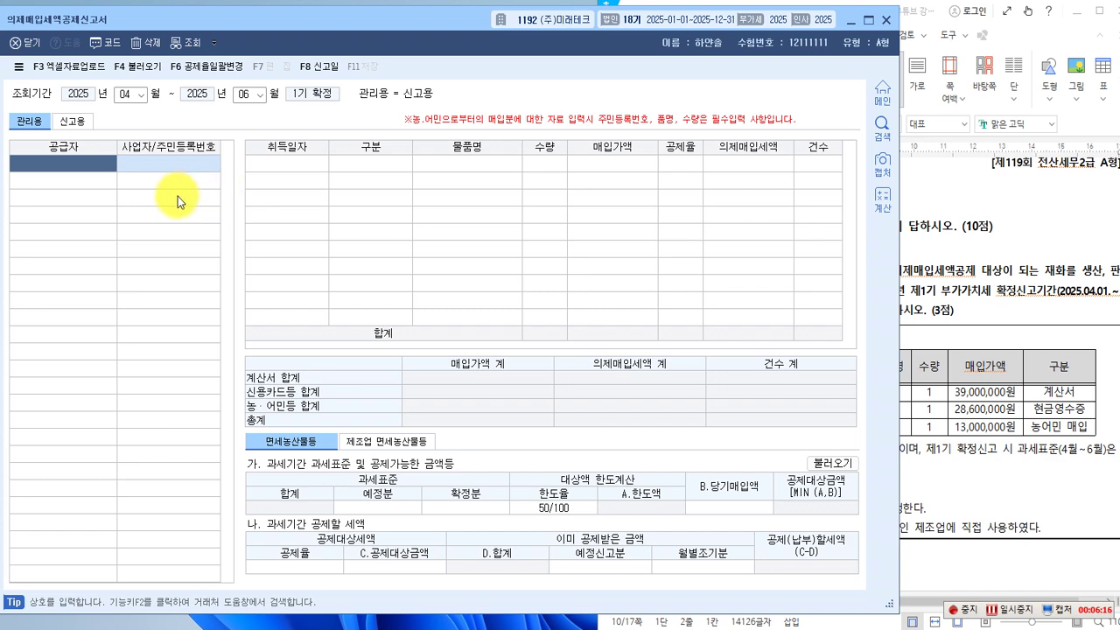
pyautogui.click(988, 358)
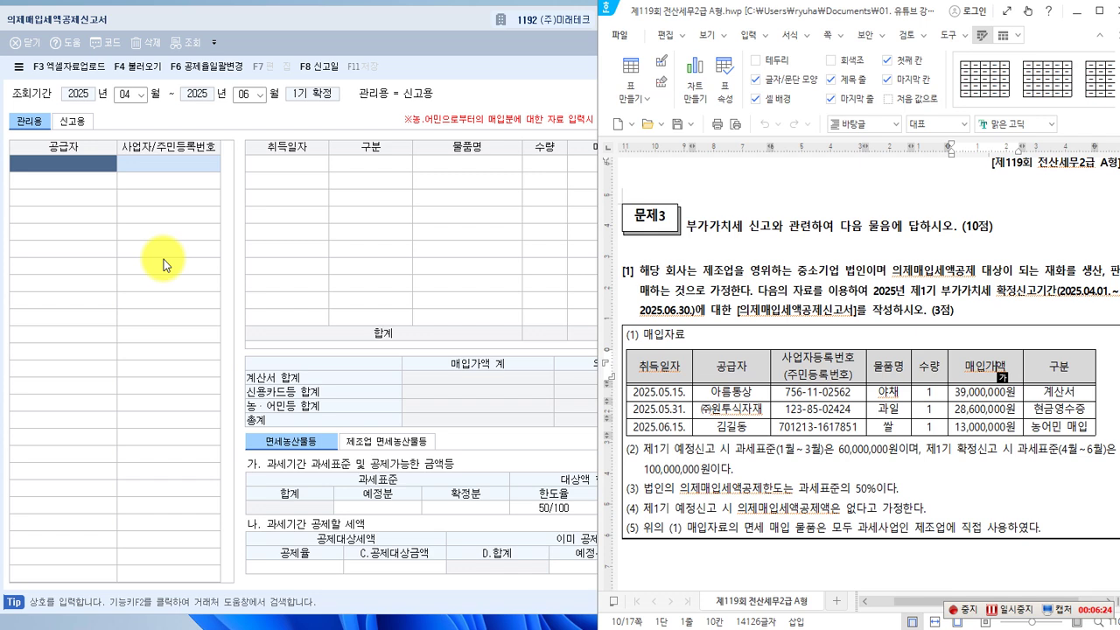
pyautogui.click(89, 164)
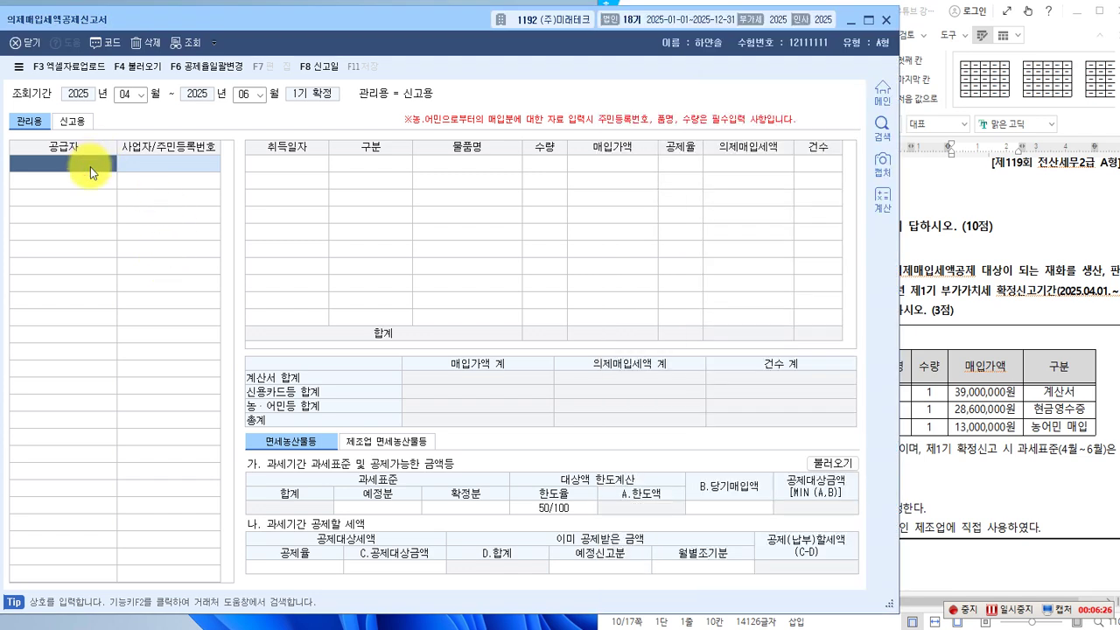
# Select supplier 아름통상 and start a 2025-05-15 계산서 purchase row.
pyautogui.press('F2')
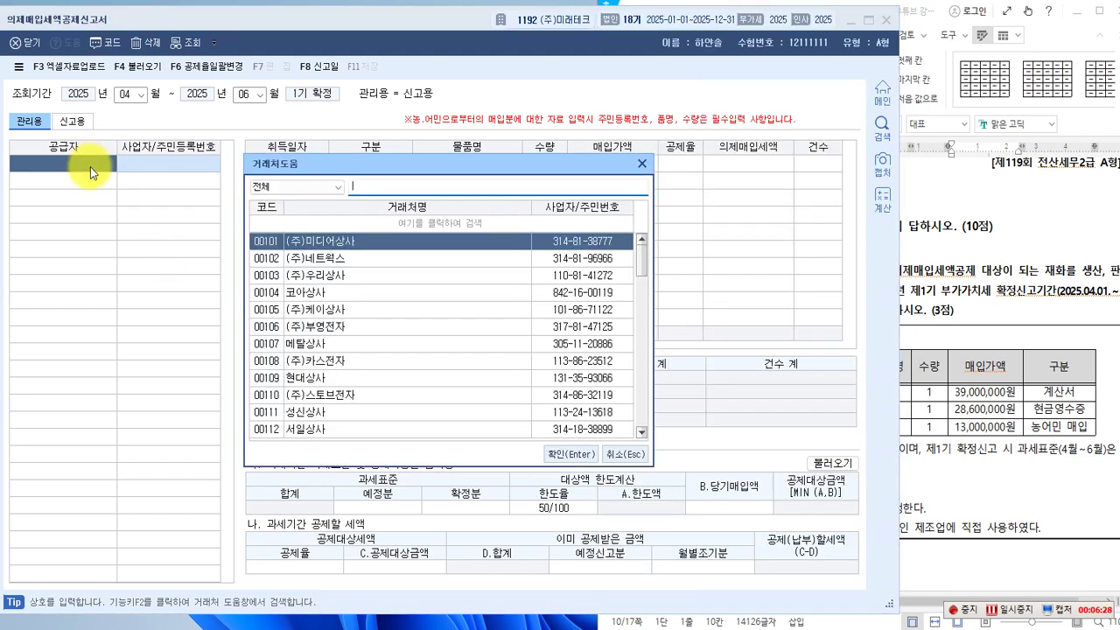
pyautogui.write('아름')
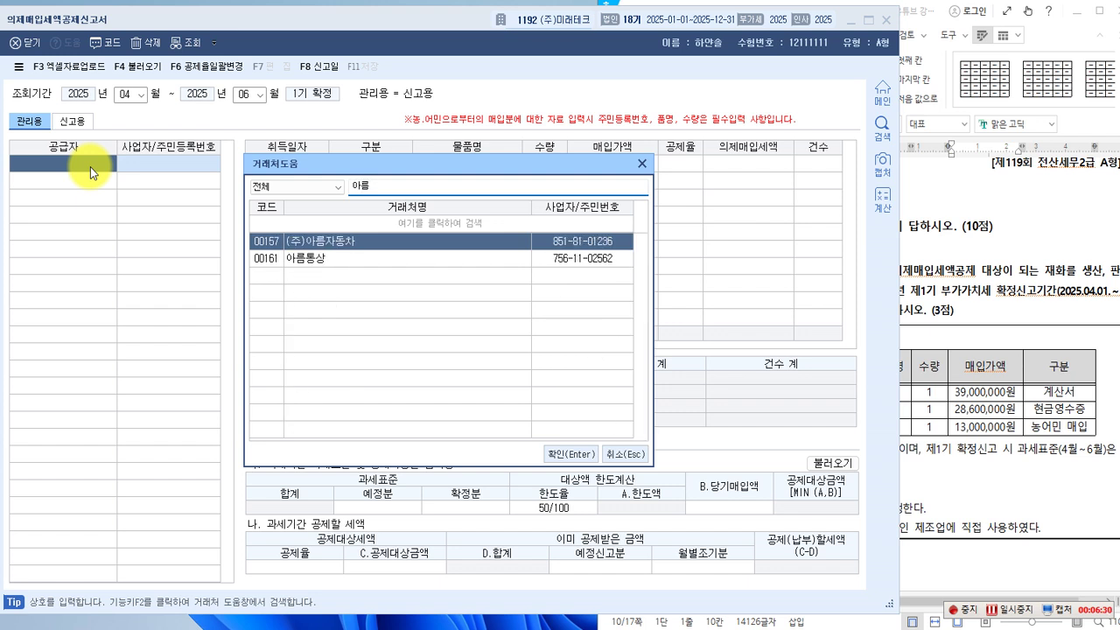
pyautogui.press('Down')
pyautogui.press('Return')
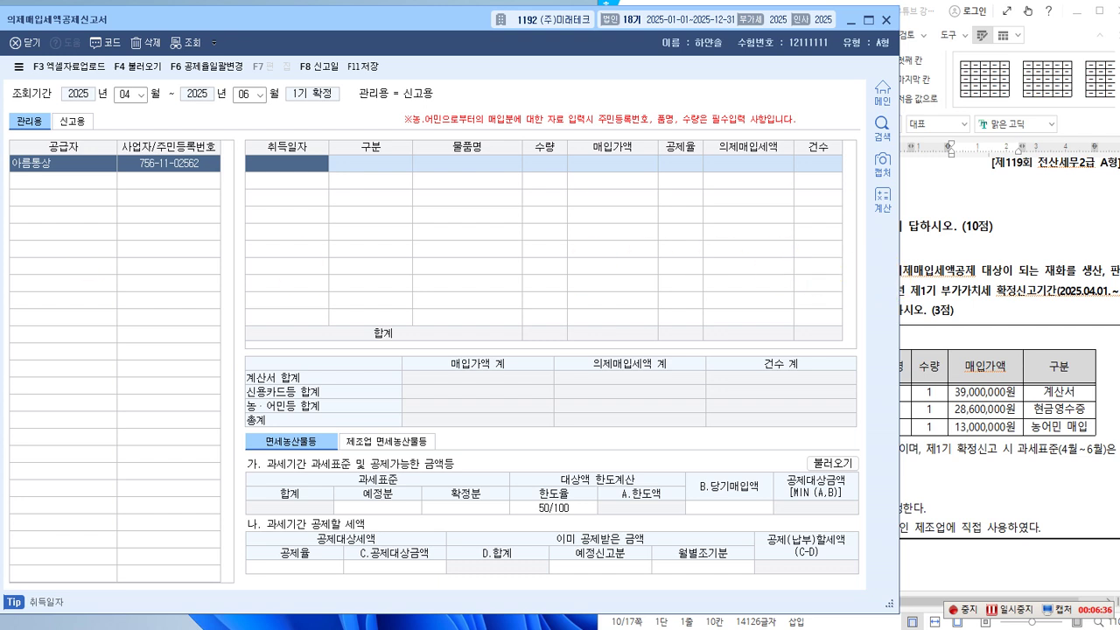
pyautogui.write('2025-05-')
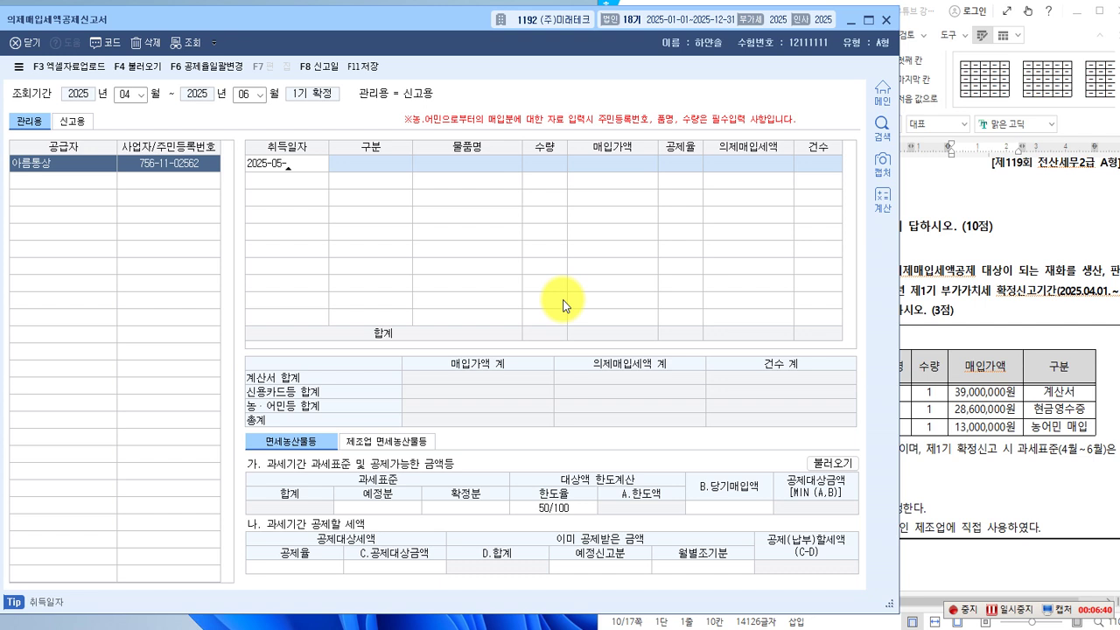
pyautogui.press('Return')
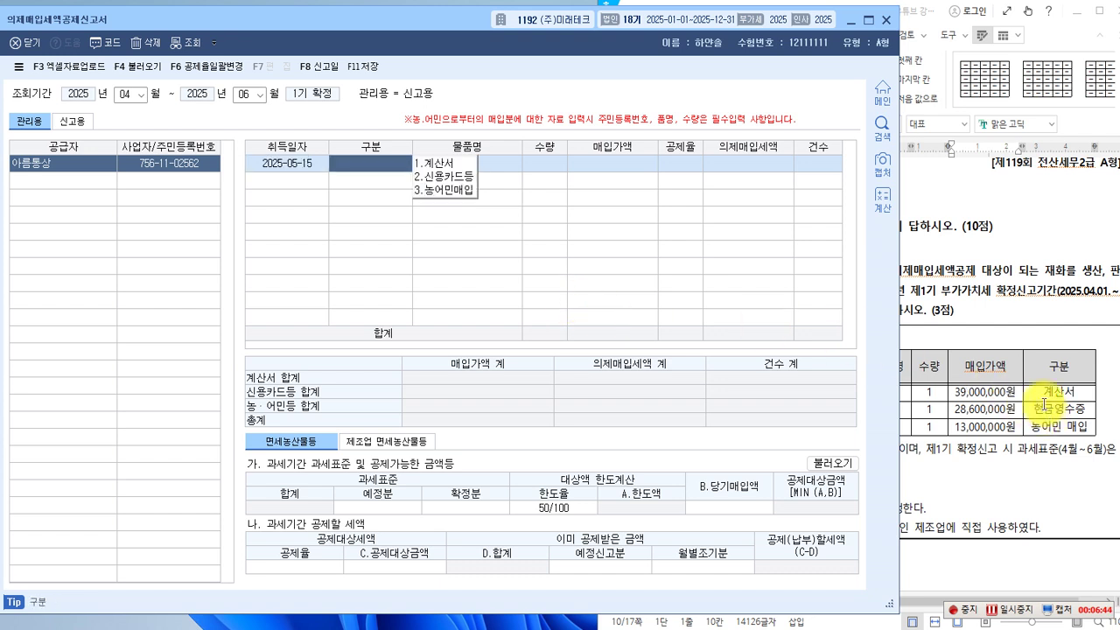
pyautogui.click(444, 163)
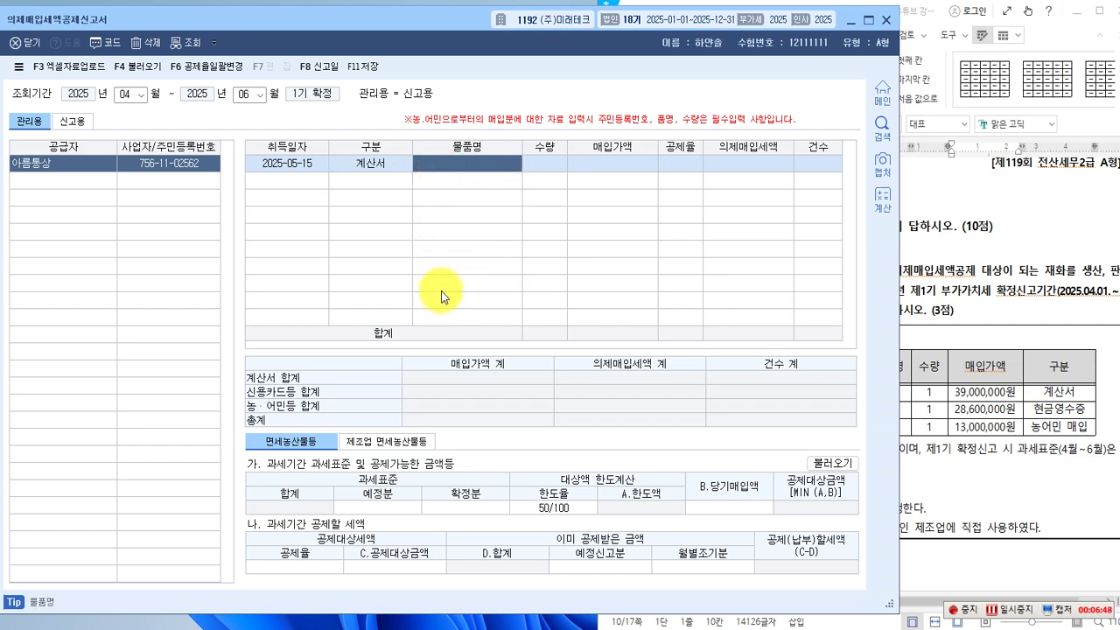
# Enter item 야채, quantity 1 and purchase amount 39,000,000 on that row.
pyautogui.write('야채')
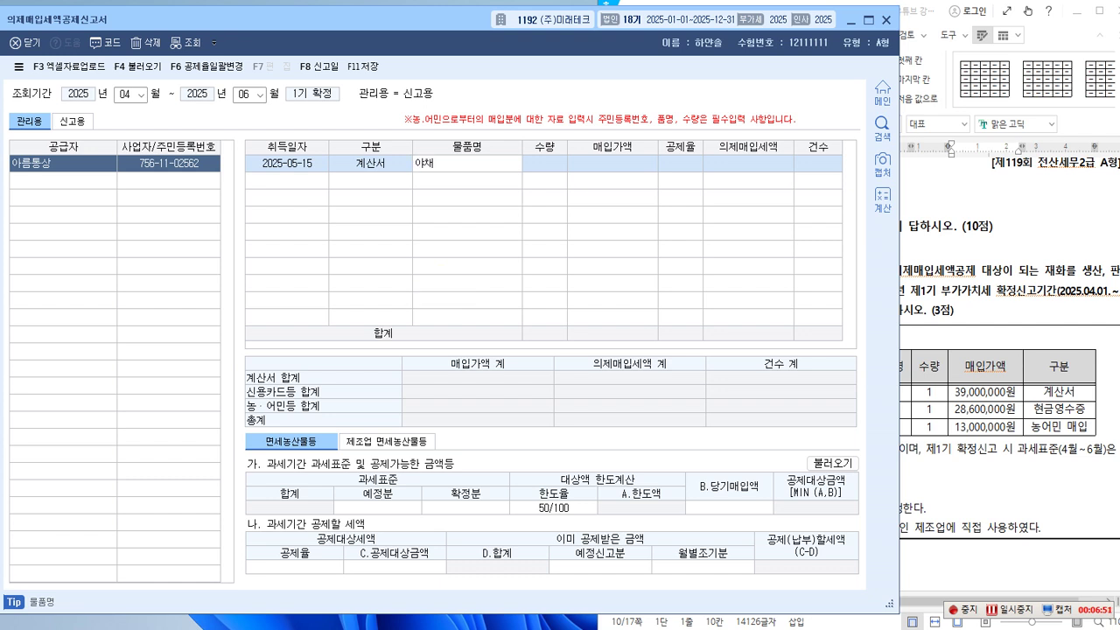
pyautogui.press('Return')
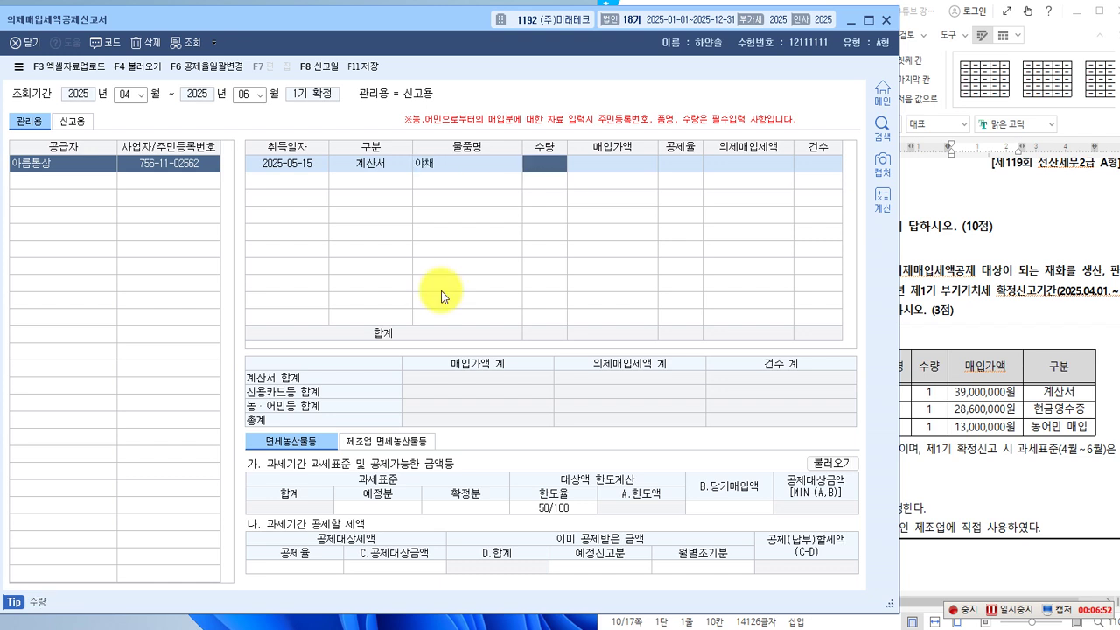
pyautogui.write('1')
pyautogui.press('Return')
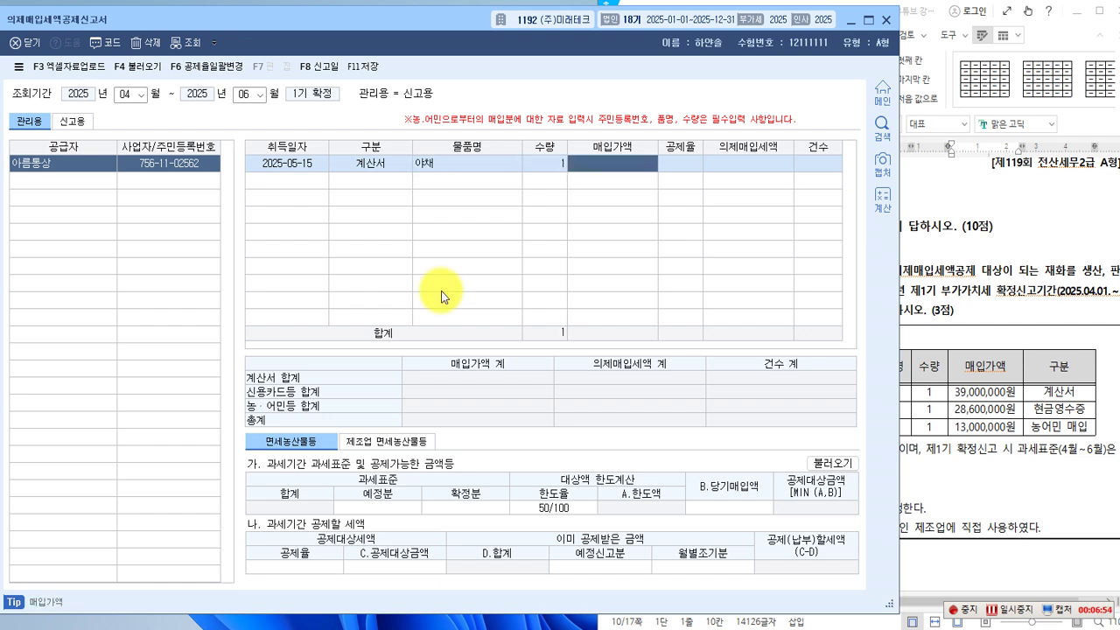
pyautogui.write('3')
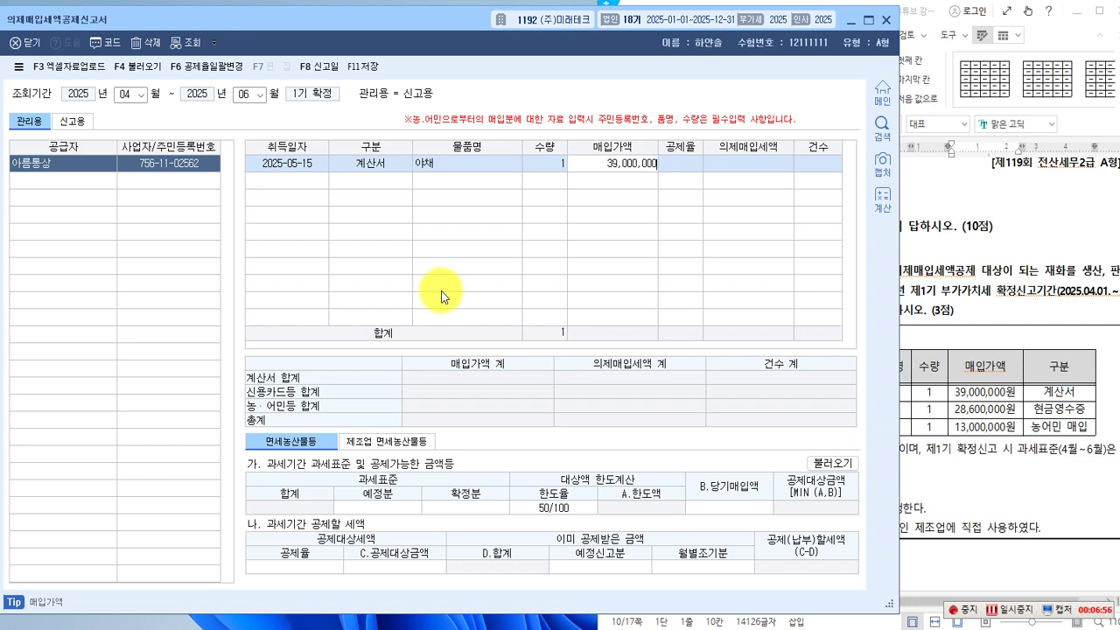
pyautogui.write('9,000,000')
pyautogui.press('Return')
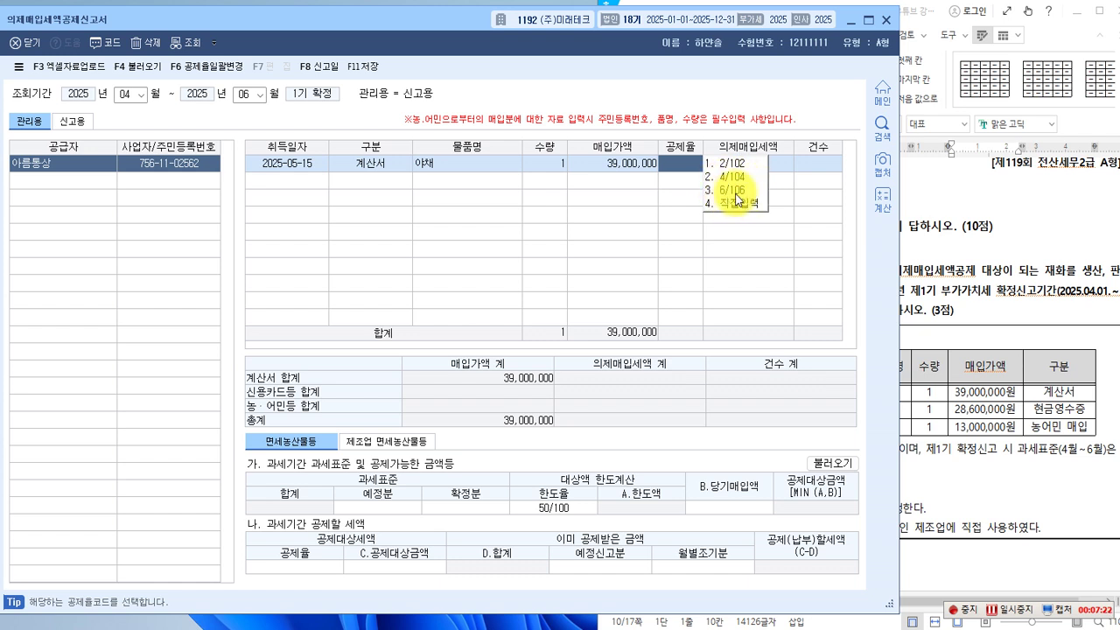
# Apply the 4/104 rate to the 야채 line, yielding 1,500,000 deemed input tax.
pyautogui.click(732, 177)
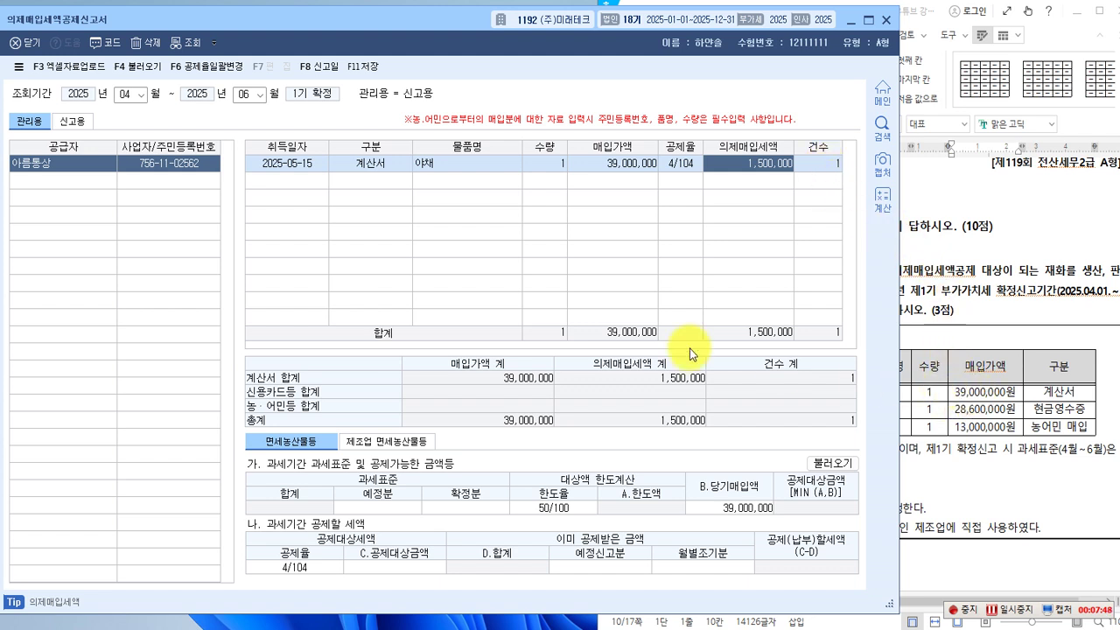
pyautogui.click(42, 182)
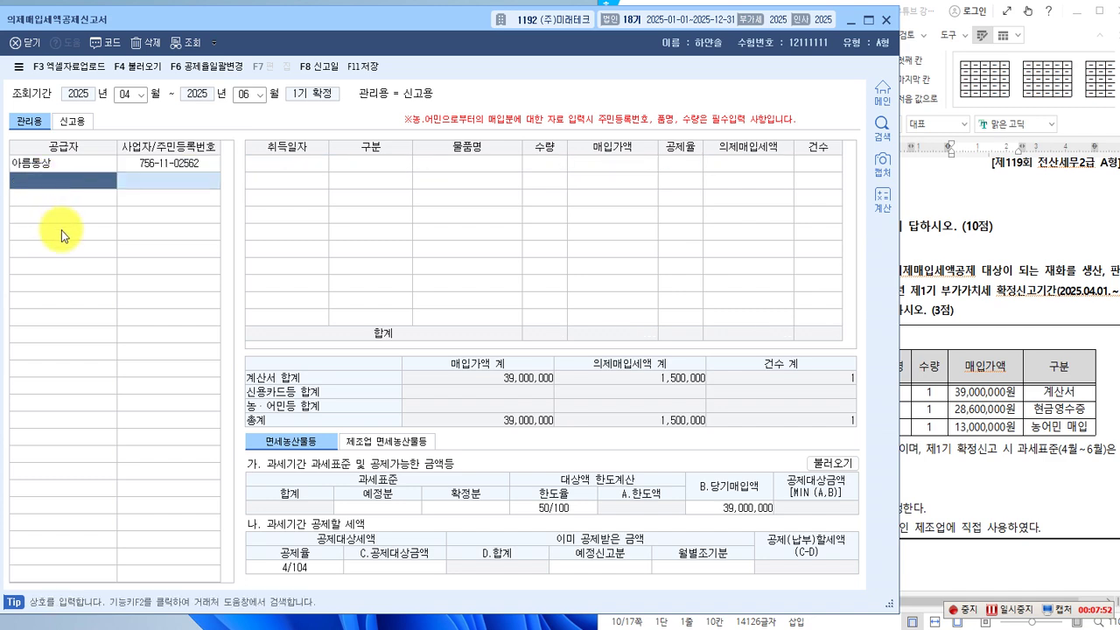
# Select supplier (주)원투식자재 and start a 2025-05-31 신용카드등 purchase row.
pyautogui.press('F2')
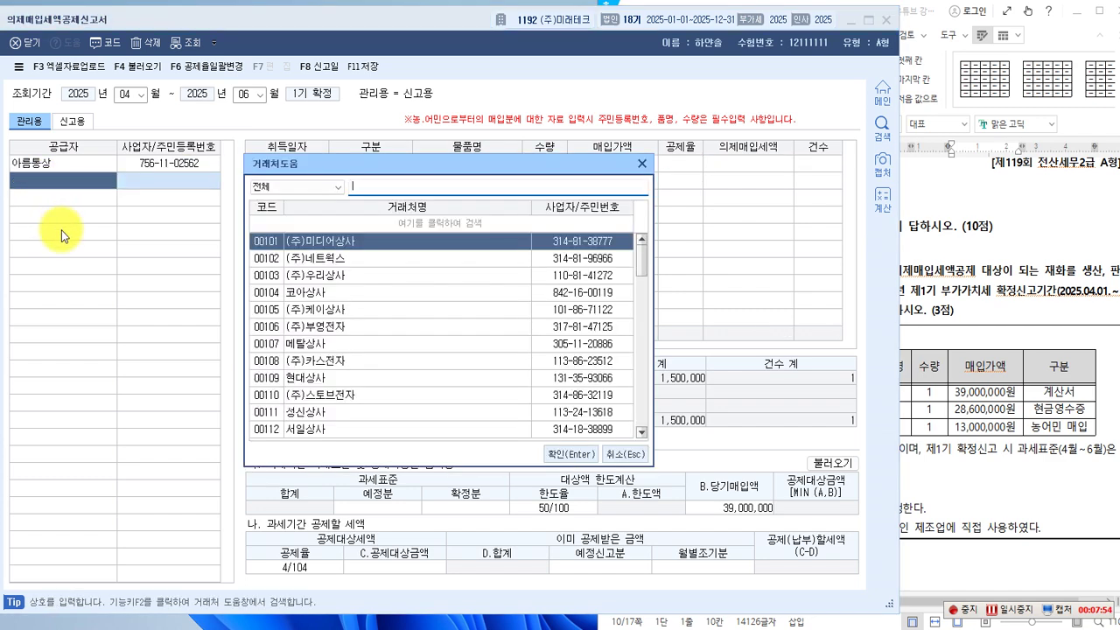
pyautogui.write('원투')
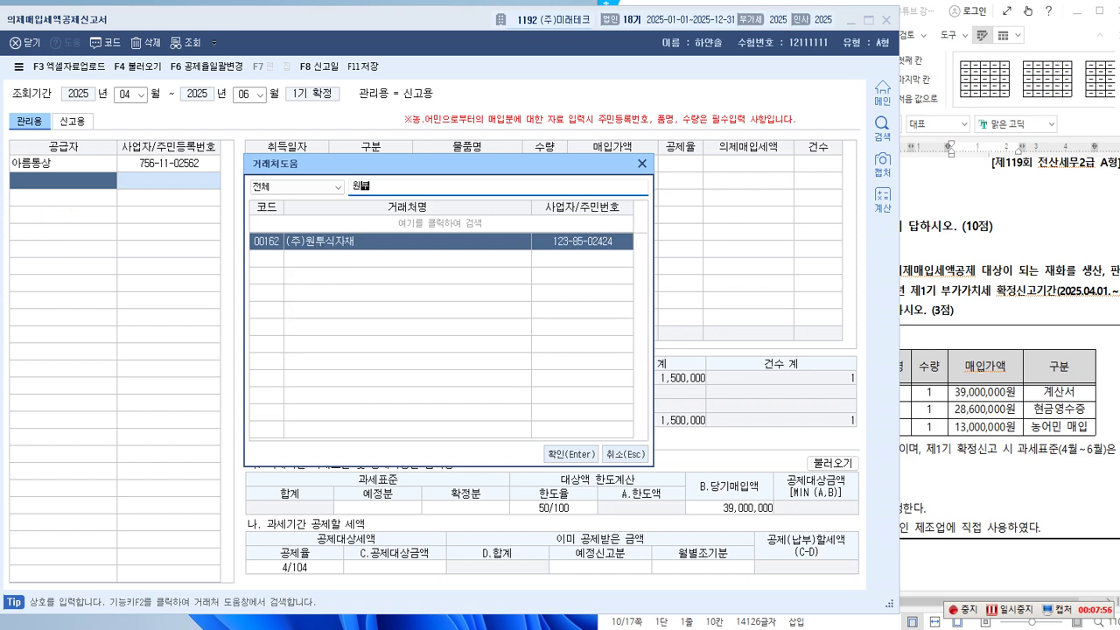
pyautogui.press('Return')
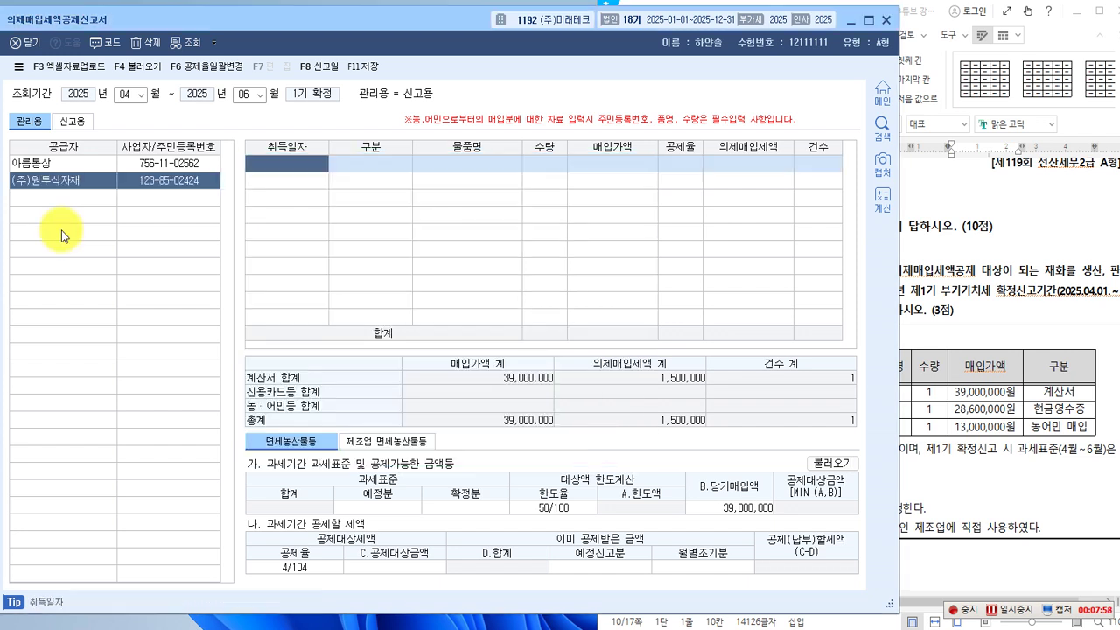
pyautogui.write('2025-05-31')
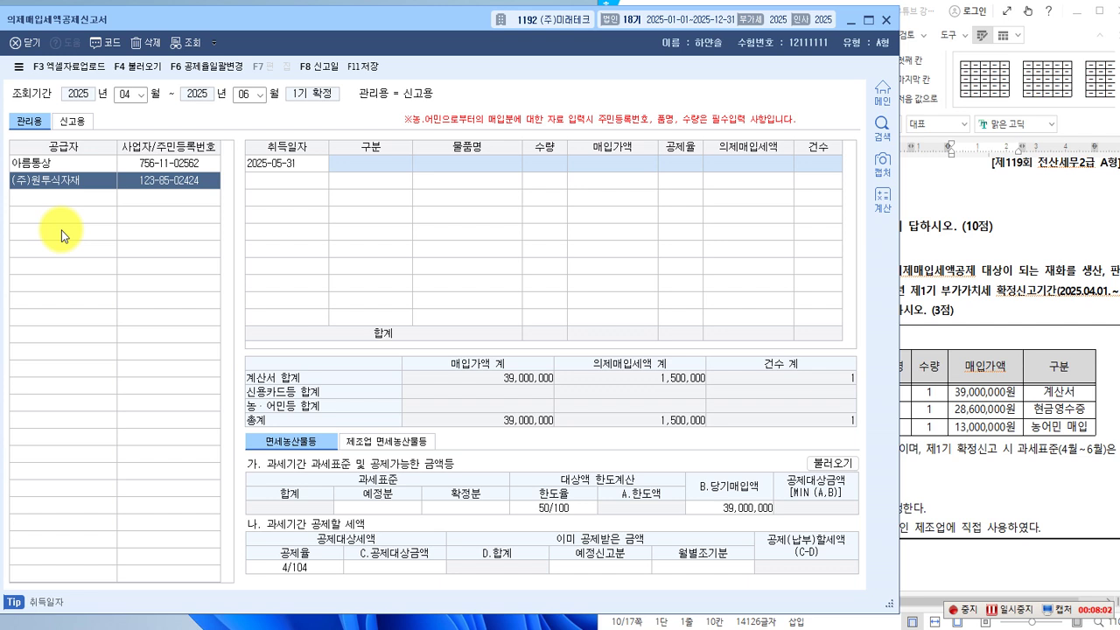
pyautogui.press('Return')
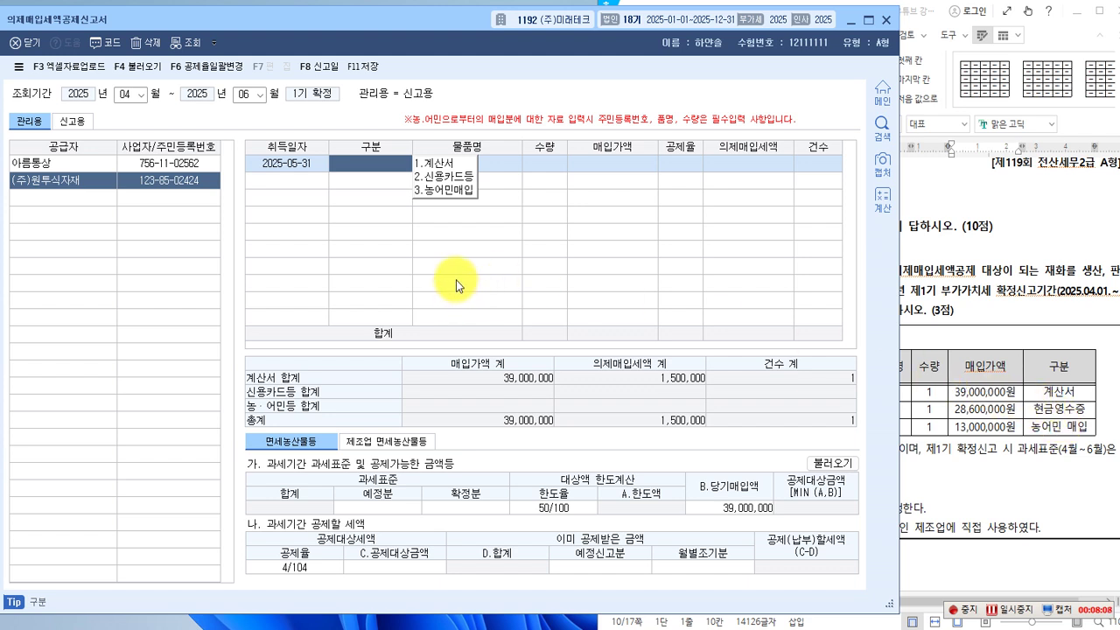
pyautogui.click(448, 181)
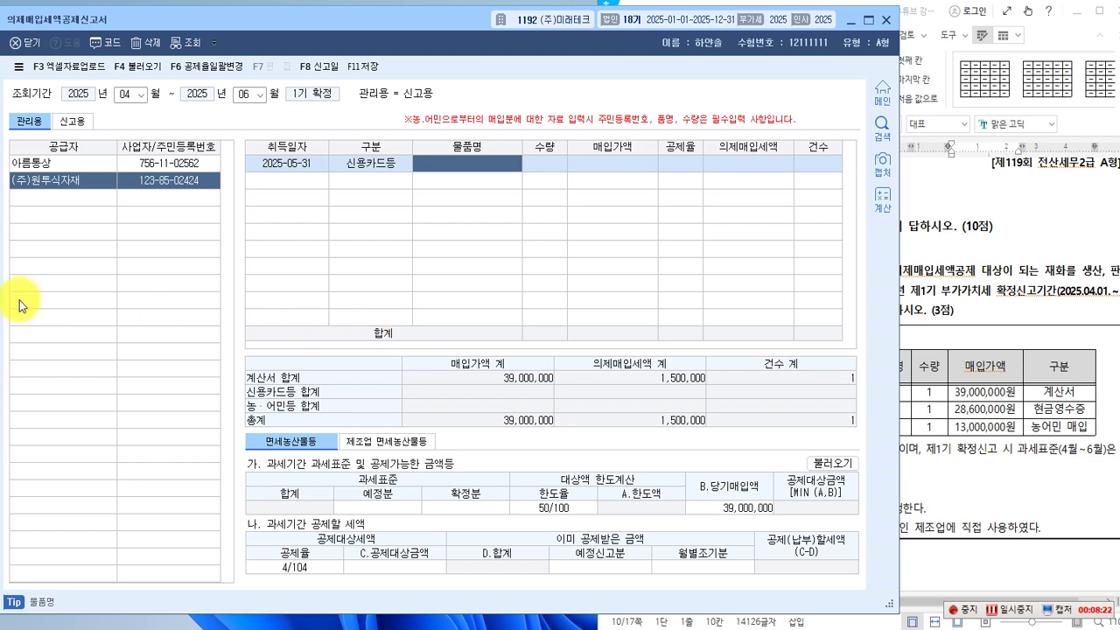
# Enter 과일, quantity 1, 28,600,000 at 4/104, adding 1,100,000 deemed input tax.
pyautogui.write('과일')
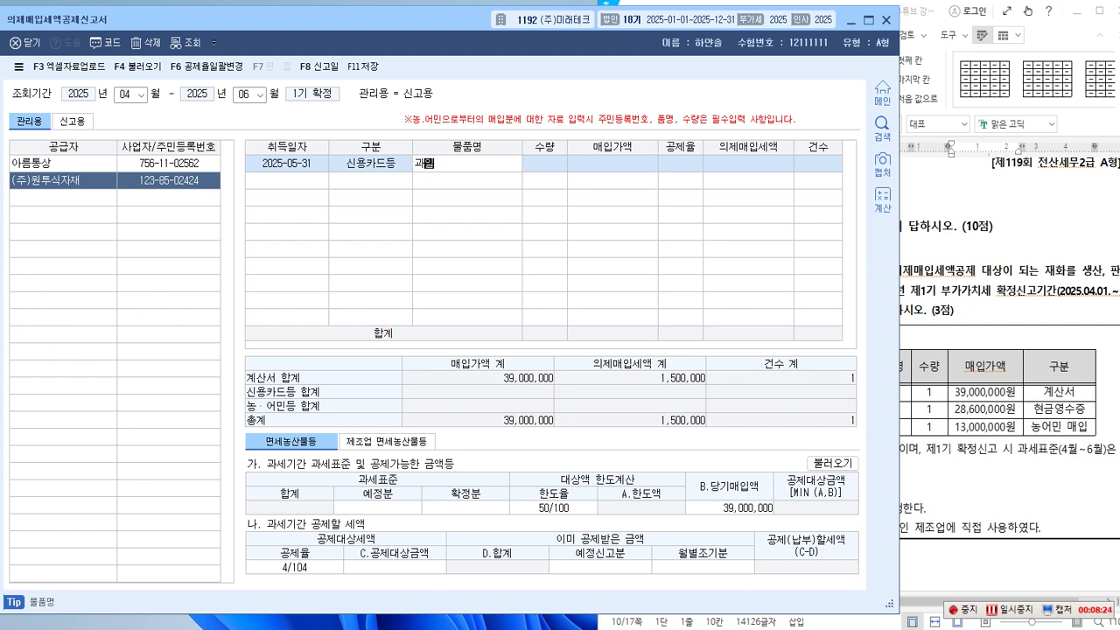
pyautogui.press('Return')
pyautogui.write('1')
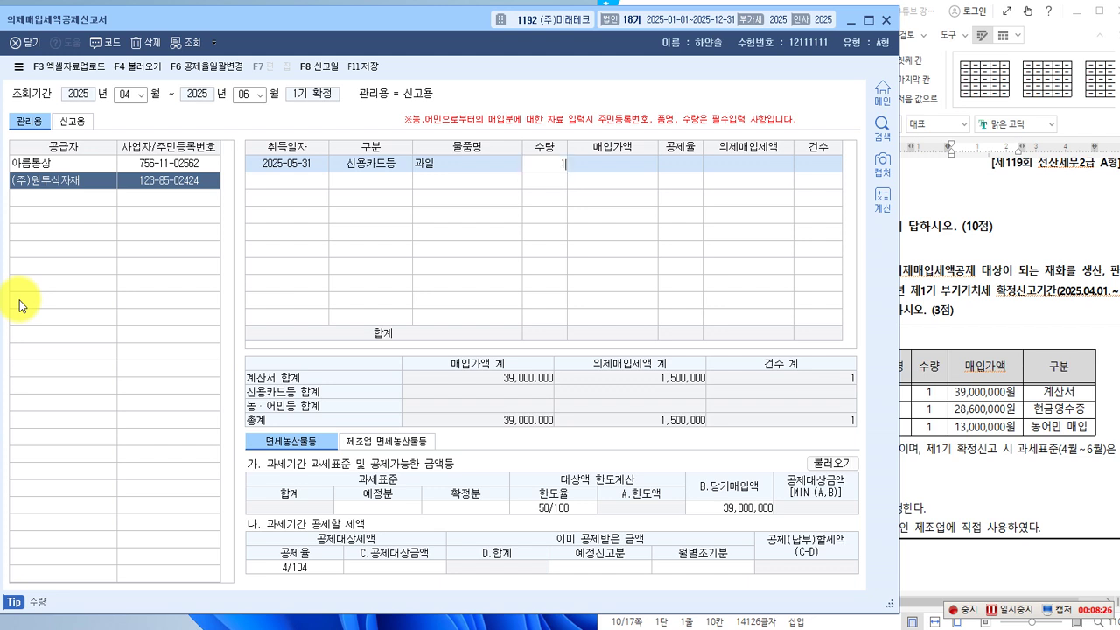
pyautogui.press('Return')
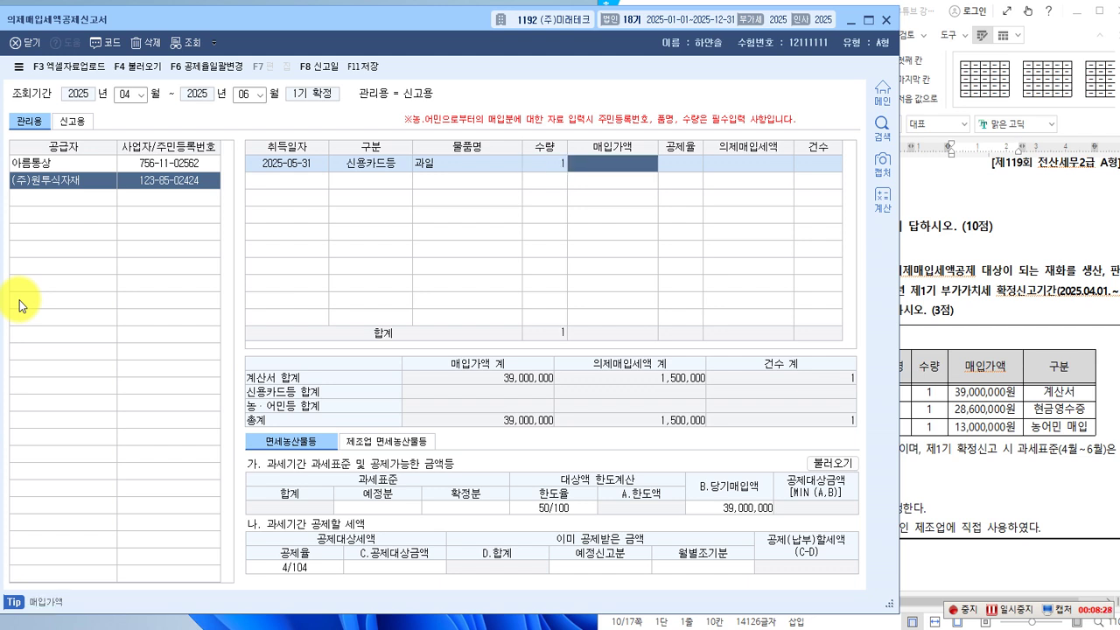
pyautogui.write('28,600,000')
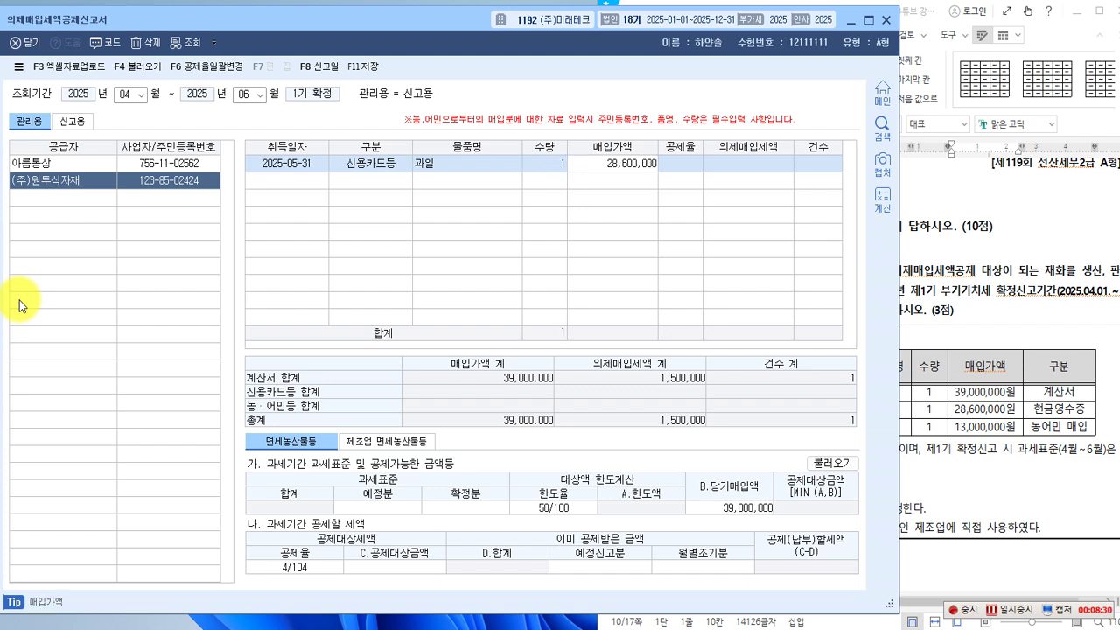
pyautogui.press('Return')
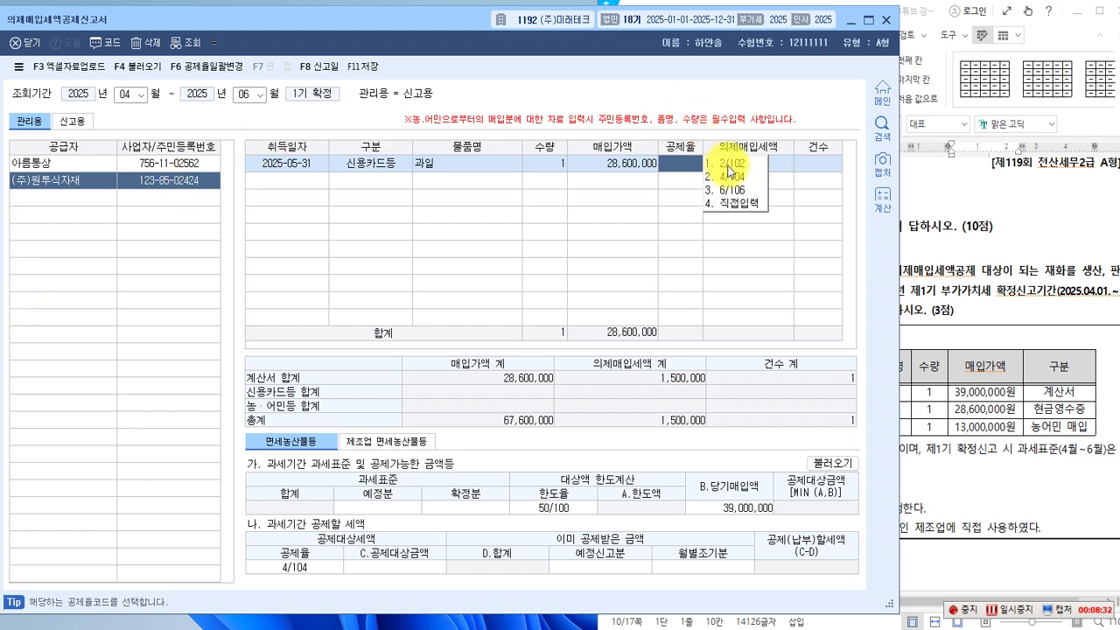
pyautogui.click(730, 180)
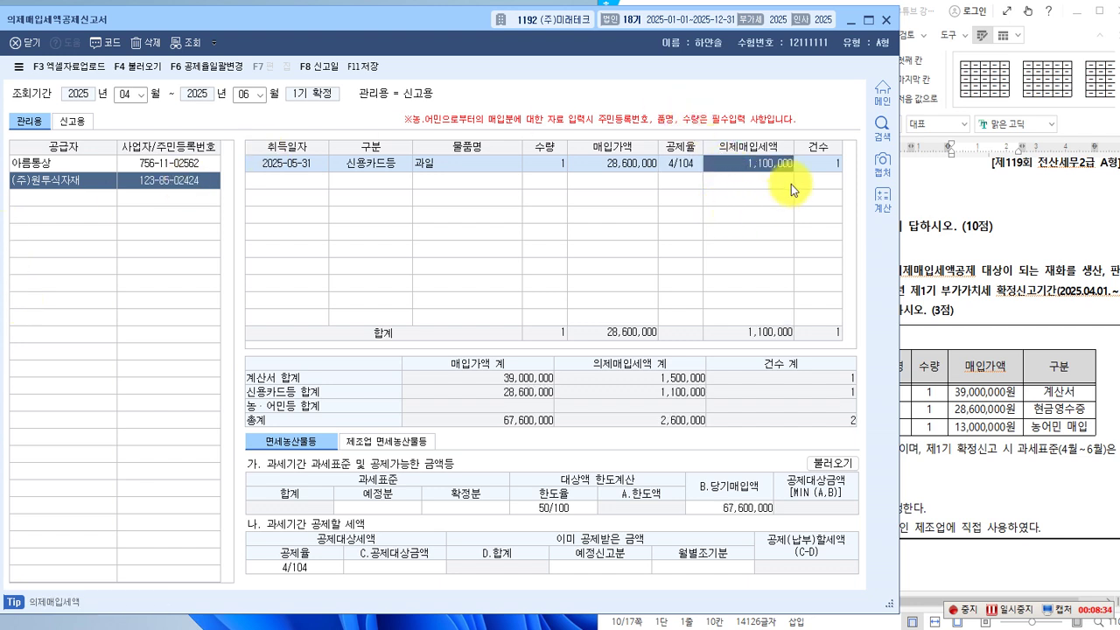
pyautogui.click(75, 201)
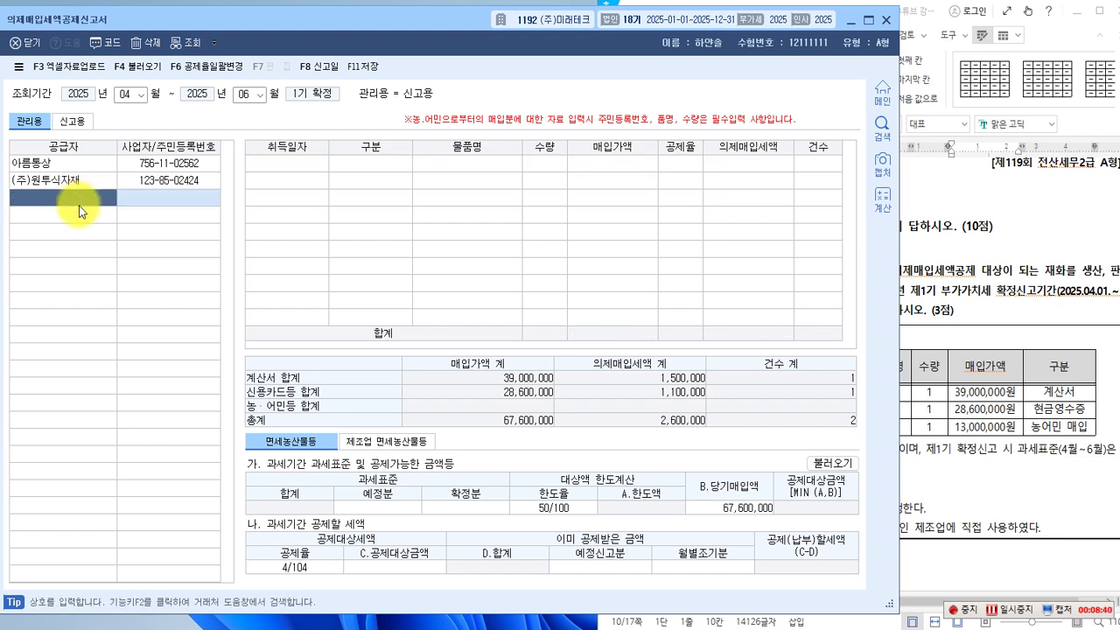
# Choose the individual farmer supplier and start a 2025-06-15 농어민매입 row.
pyautogui.press('F2')
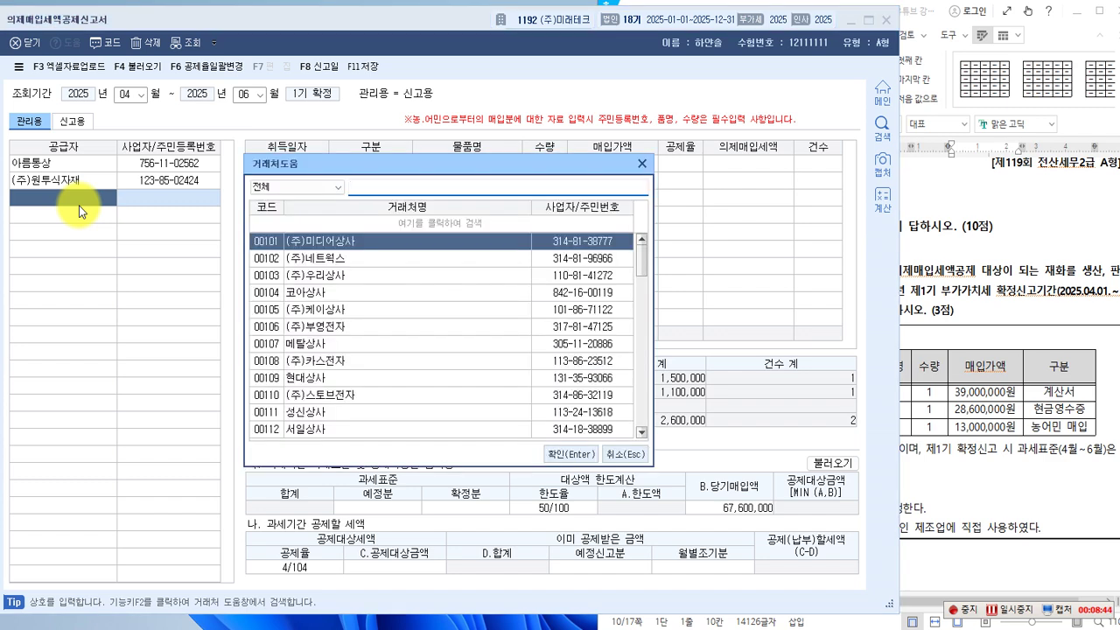
pyautogui.write('김')
pyautogui.press('Return')
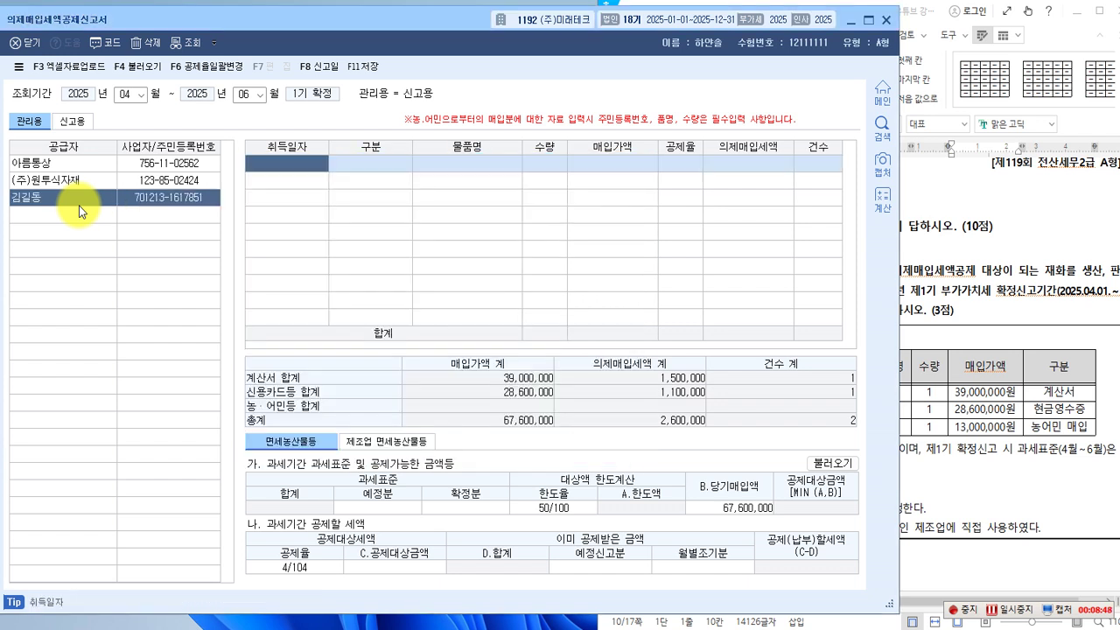
pyautogui.write('2025-06-15')
pyautogui.press('Return')
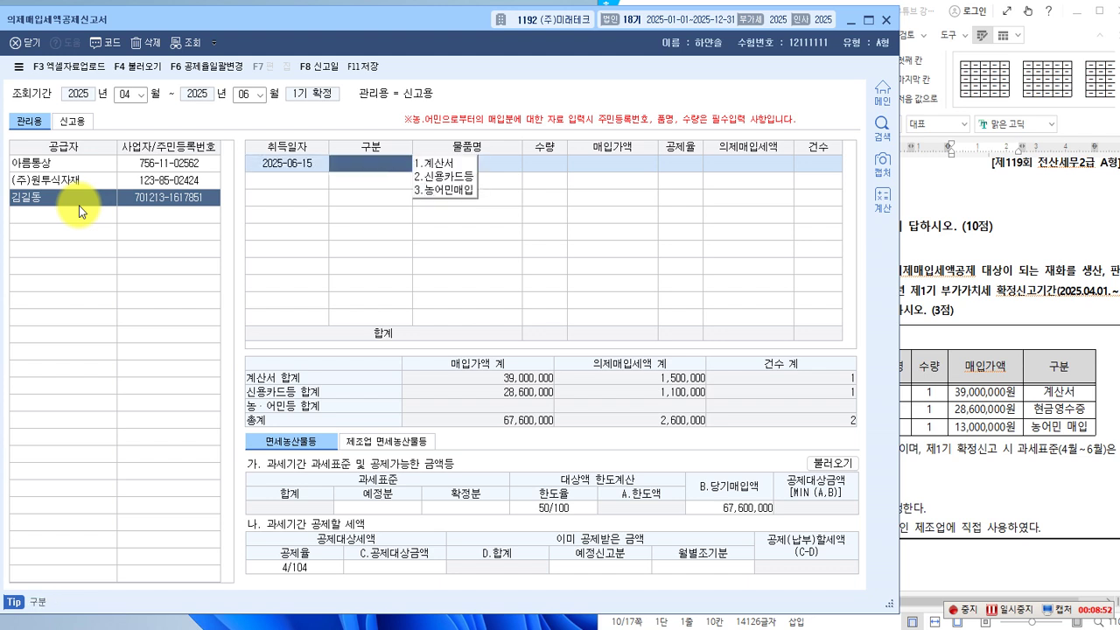
pyautogui.click(443, 190)
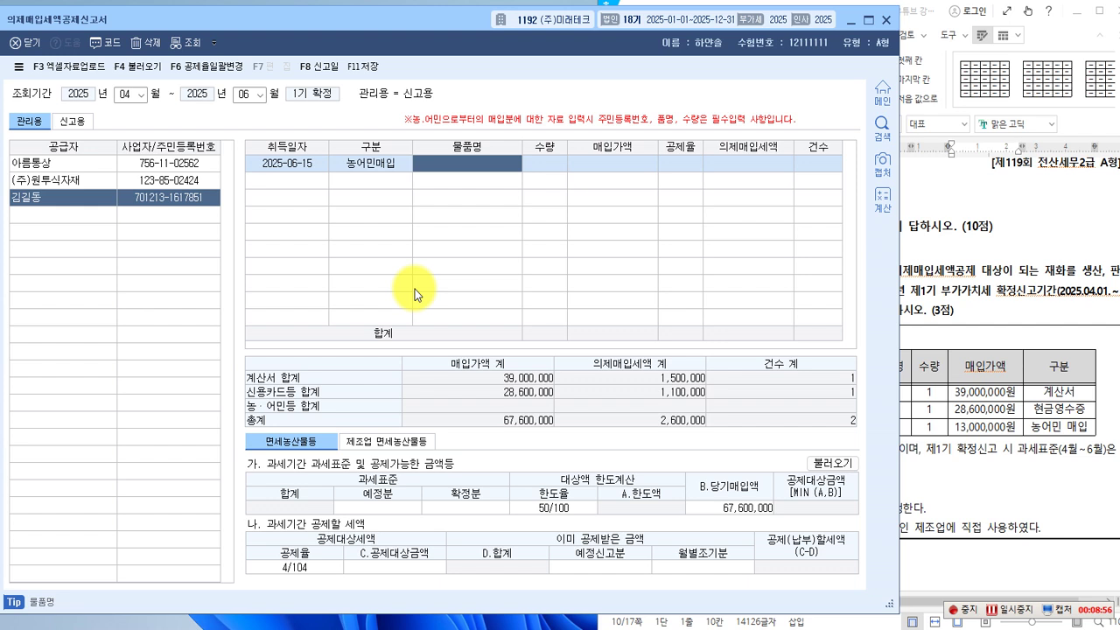
# Enter 쌀, quantity 1, 13,000,000 at 4/104, adding 500,000 deemed input tax.
pyautogui.write('쌀')
pyautogui.press('Return')
pyautogui.write('1')
pyautogui.press('Return')
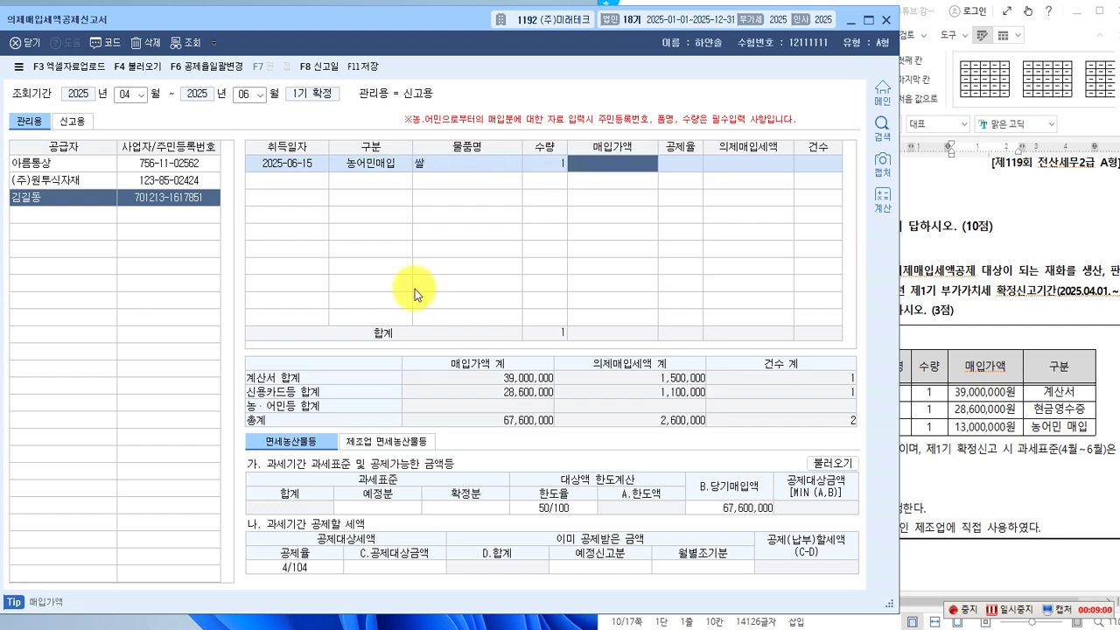
pyautogui.write('13,000,000')
pyautogui.press('Return')
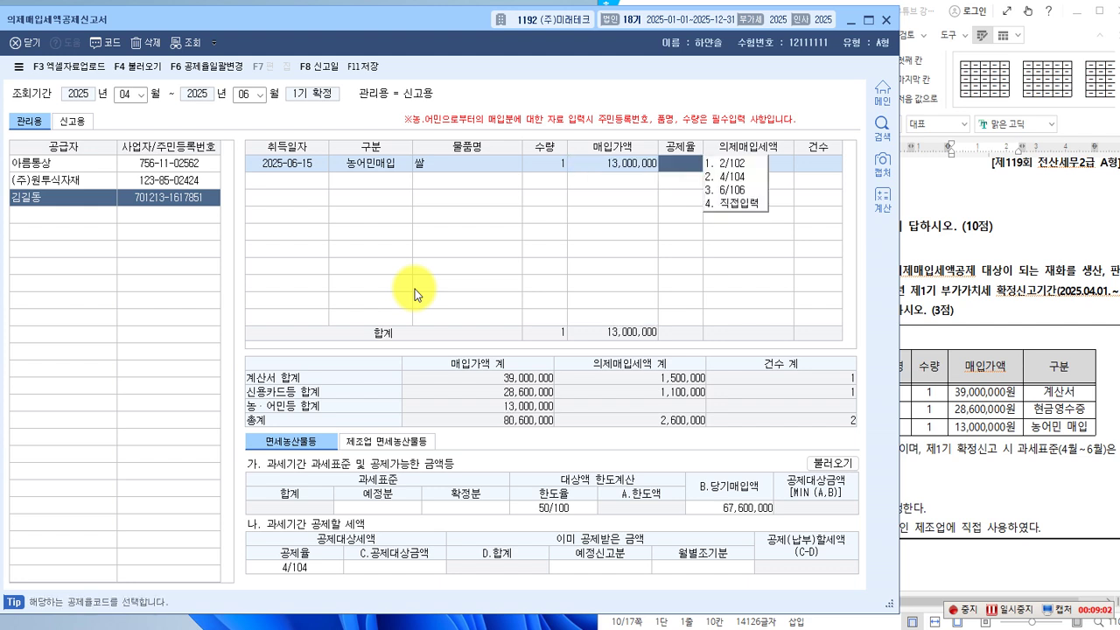
pyautogui.click(730, 176)
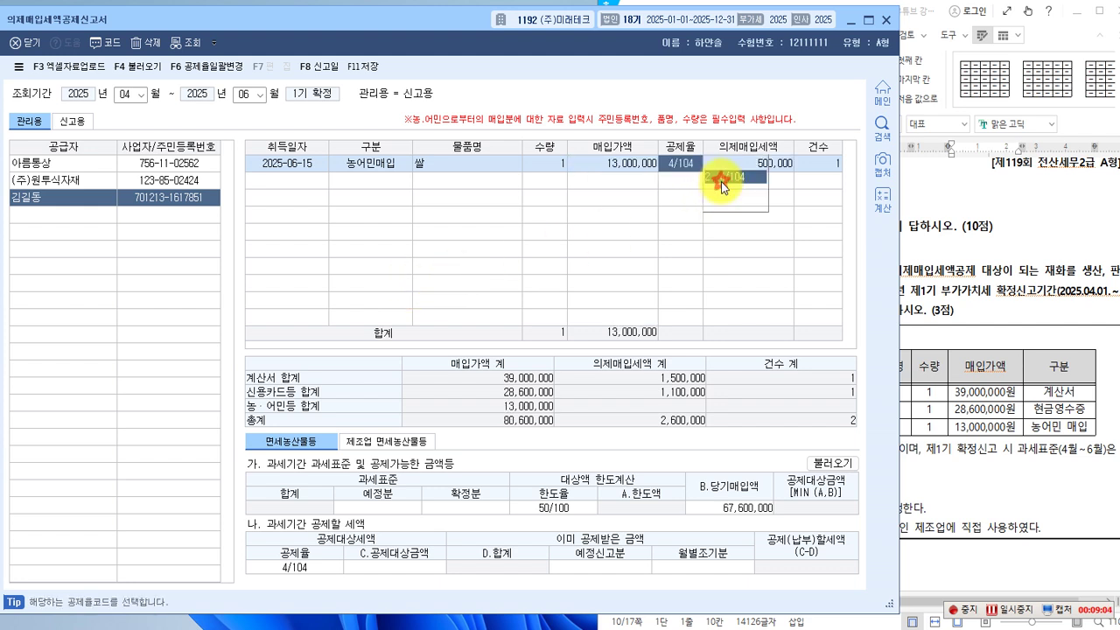
pyautogui.press('Return')
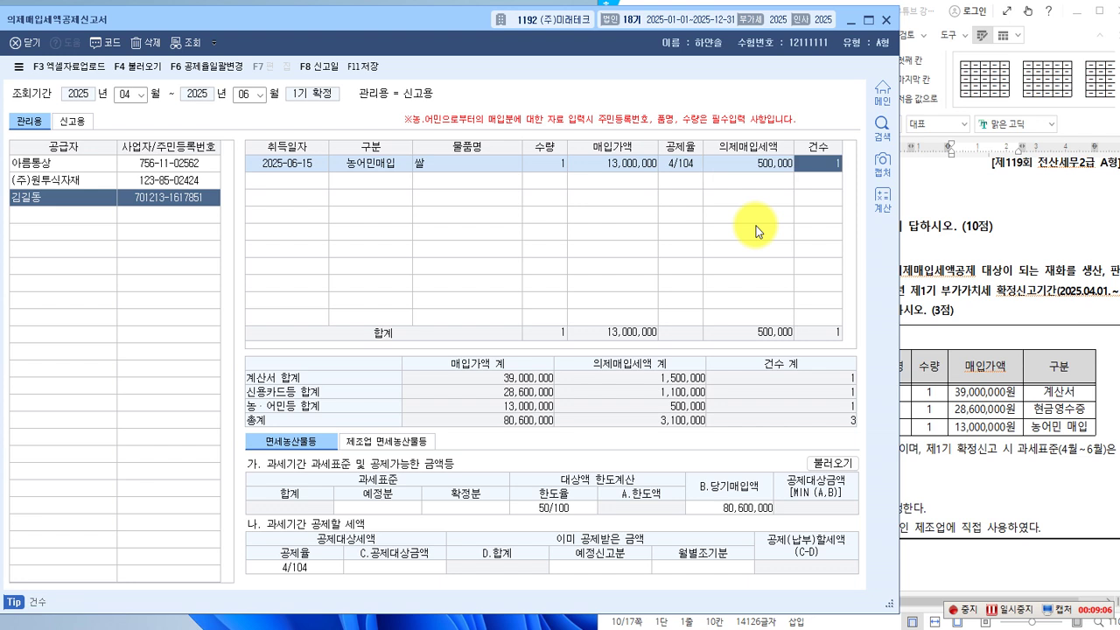
pyautogui.press('Return')
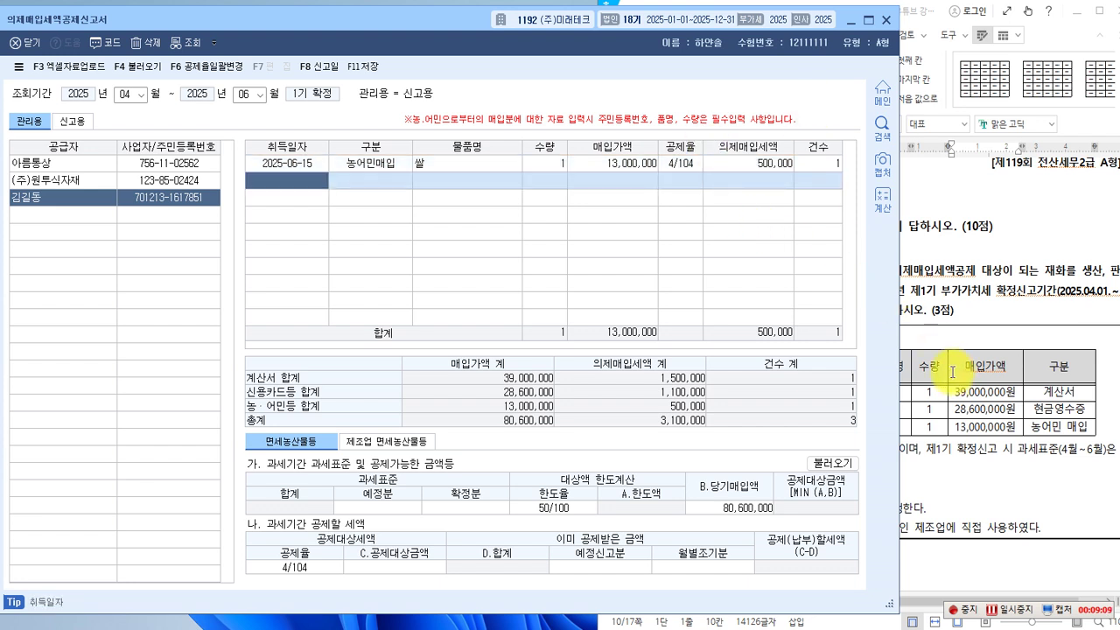
pyautogui.click(953, 417)
pyautogui.scroll(-1, 809, 411)
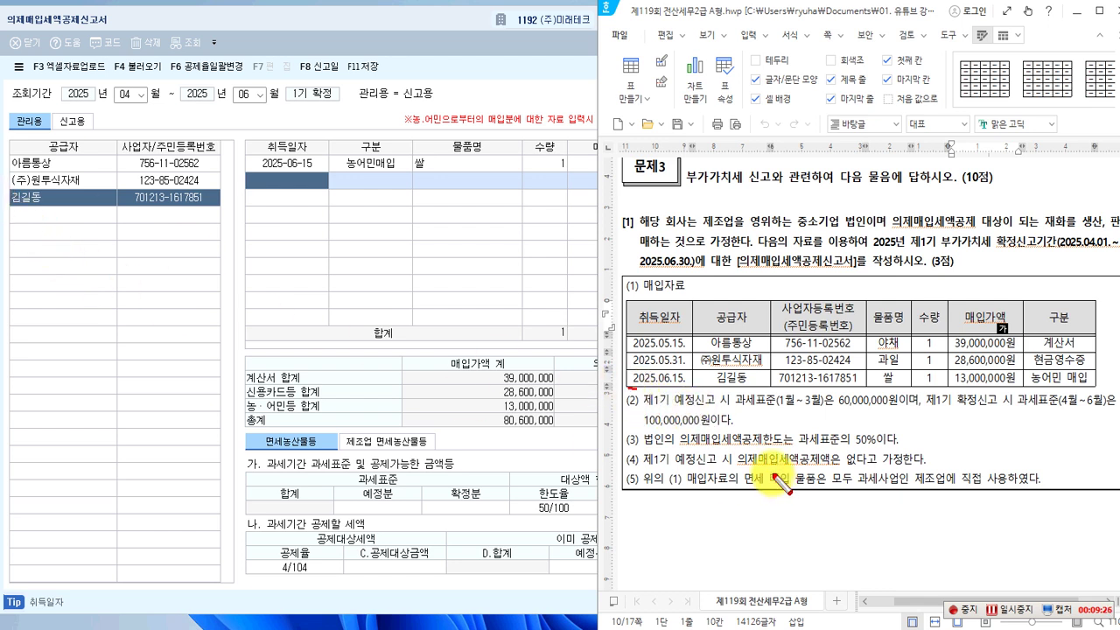
pyautogui.moveTo(627, 385)
pyautogui.mouseDown()
pyautogui.moveTo(744, 412)
pyautogui.moveTo(774, 407)
pyautogui.mouseUp()
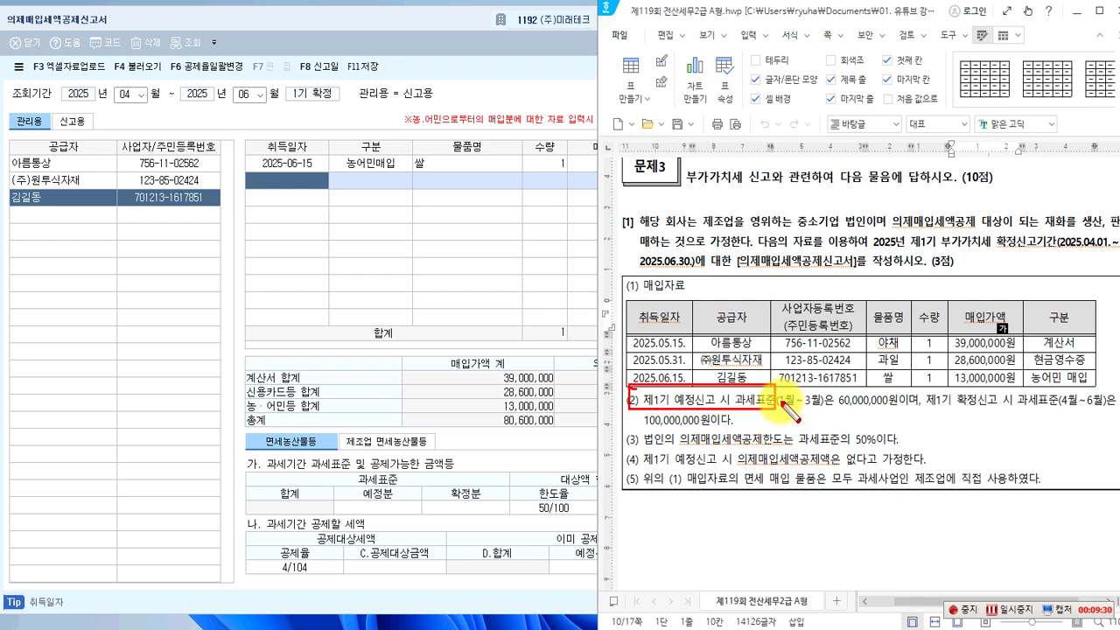
pyautogui.moveTo(835, 390); pyautogui.dragTo(894, 408)
pyautogui.moveTo(954, 390); pyautogui.dragTo(1003, 408)
pyautogui.moveTo(641, 408); pyautogui.dragTo(723, 428)
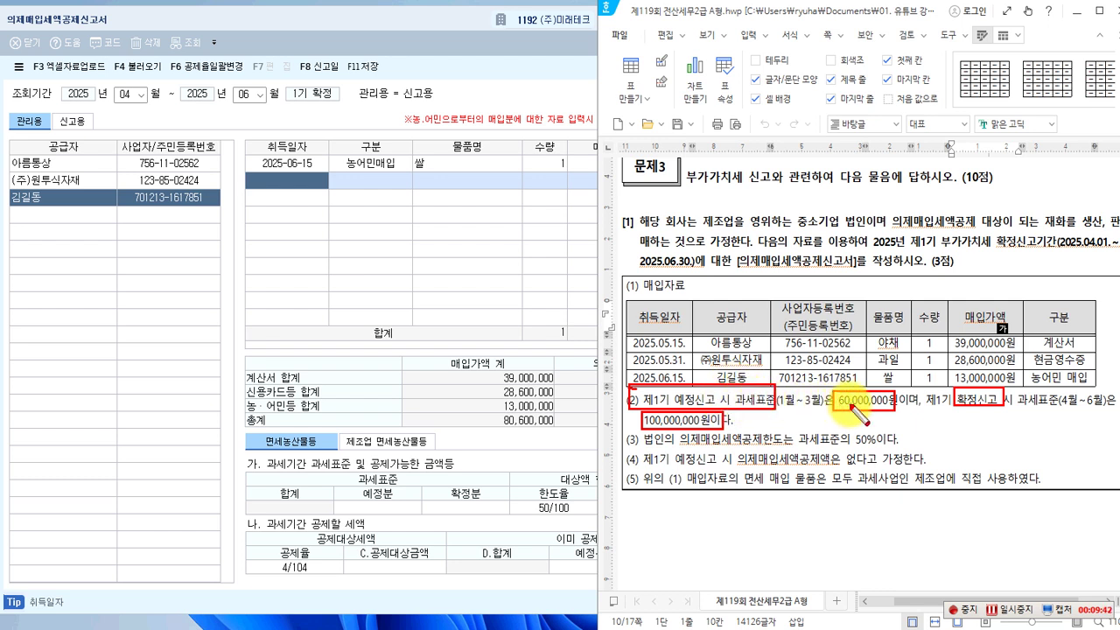
pyautogui.press('Escape')
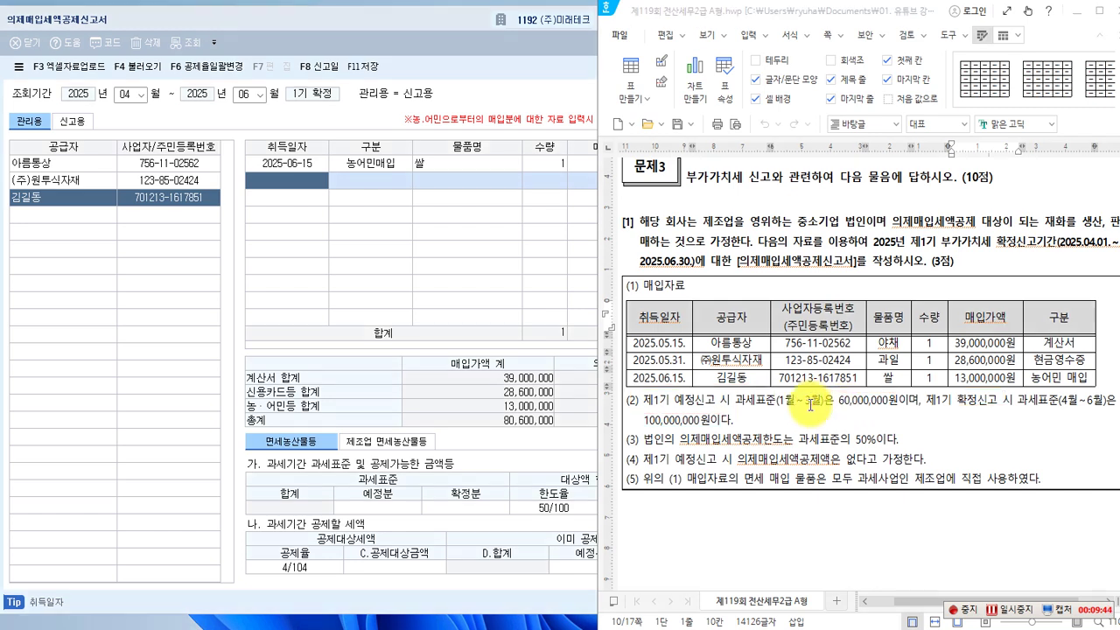
pyautogui.click(491, 443)
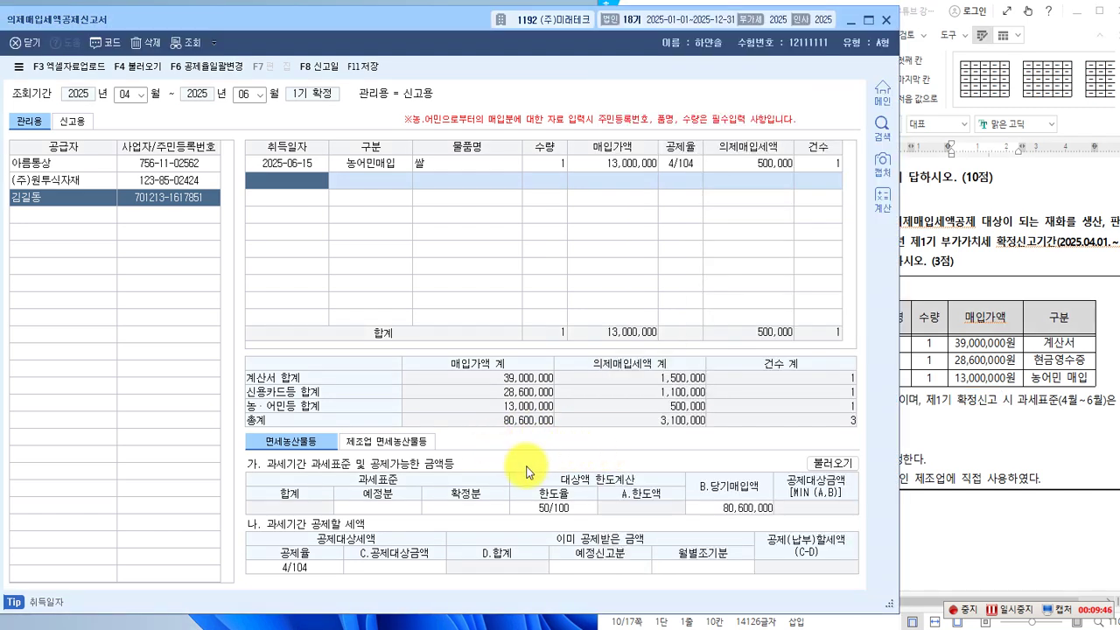
# Outline the tax base section and enter 60,000,000 preliminary and 100,000,000 final tax bases.
pyautogui.hotkey('ctrl', '2')
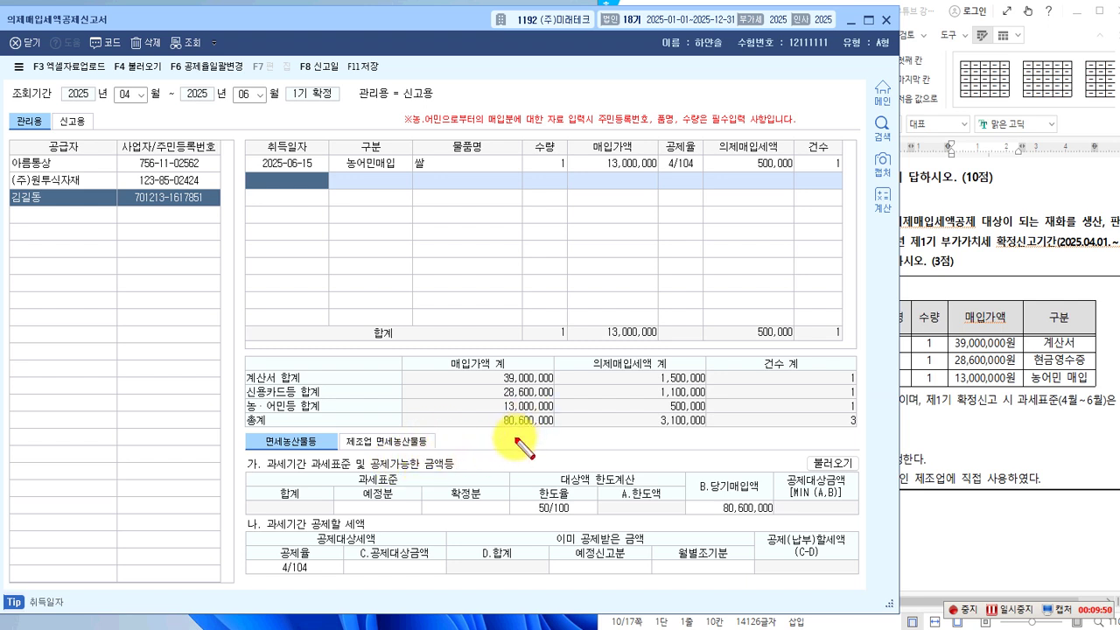
pyautogui.moveTo(350, 468); pyautogui.dragTo(406, 487)
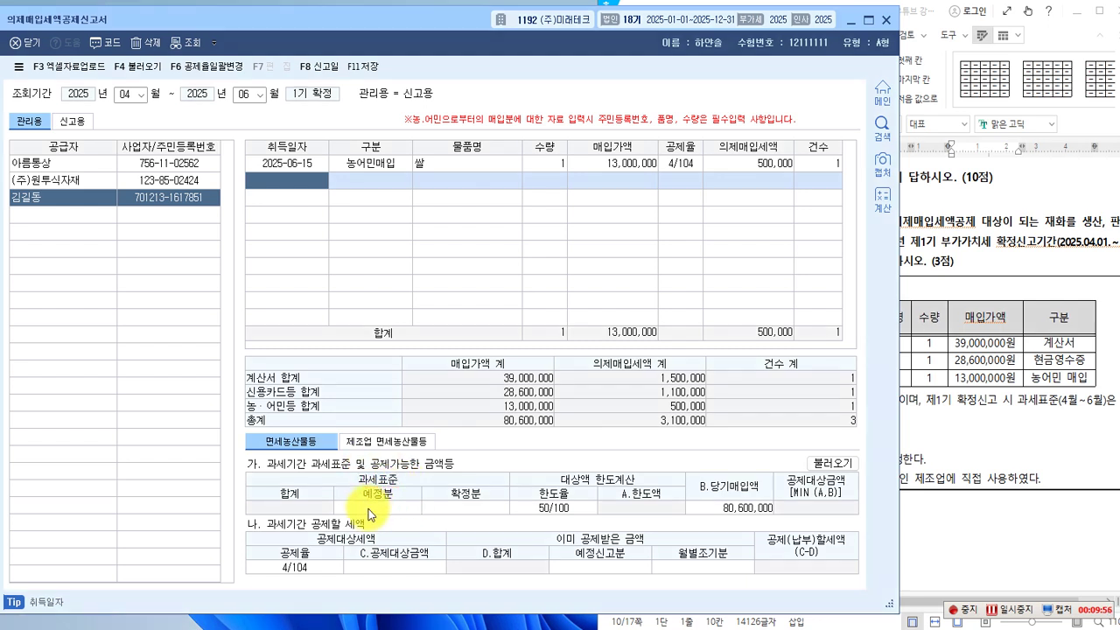
pyautogui.click(369, 508)
pyautogui.click(391, 516)
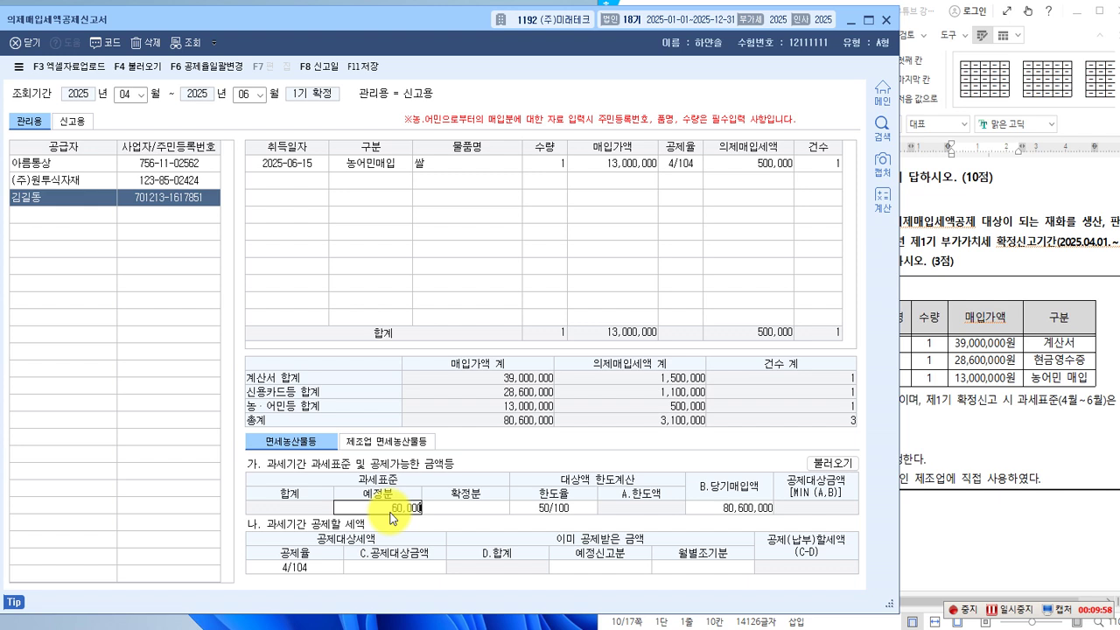
pyautogui.write('60000000')
pyautogui.press('Return')
pyautogui.write('10')
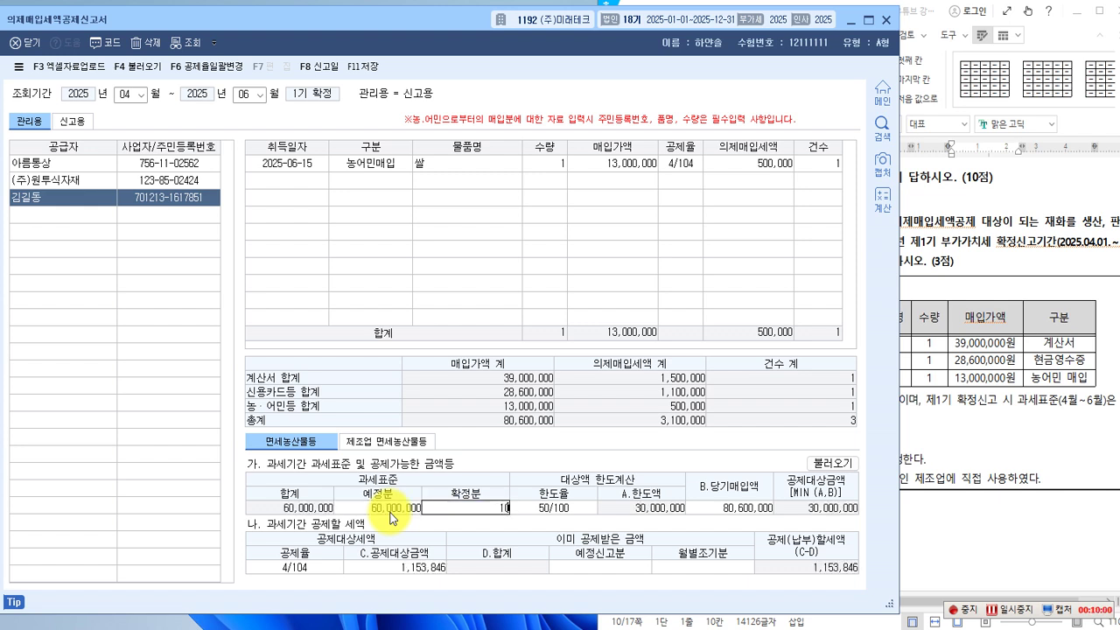
pyautogui.write('0,000,000')
pyautogui.press('Return')
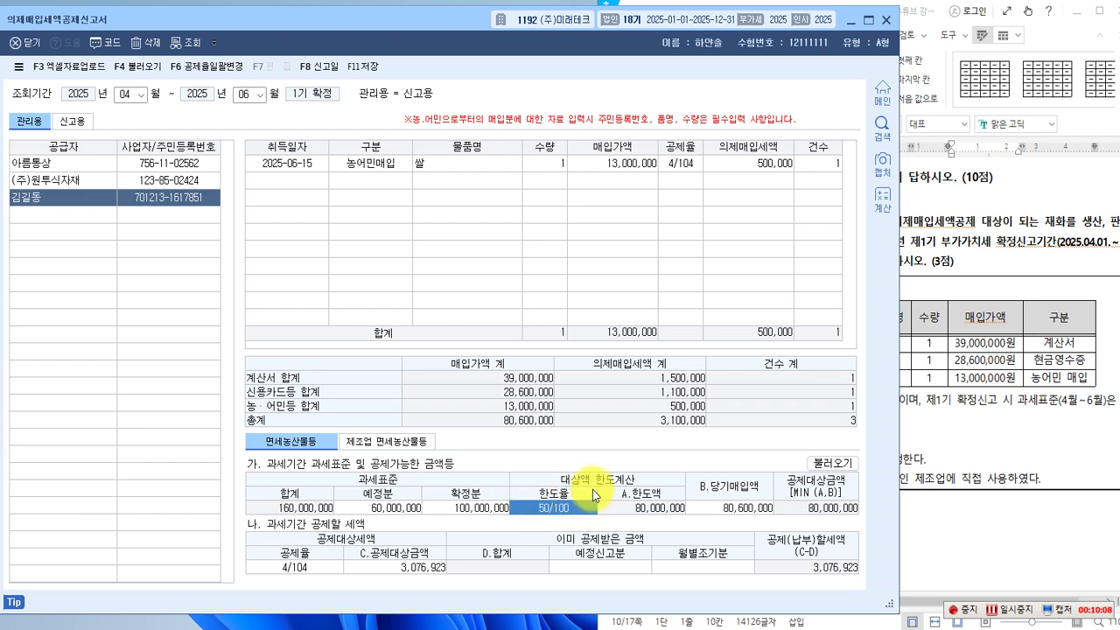
pyautogui.click(940, 442)
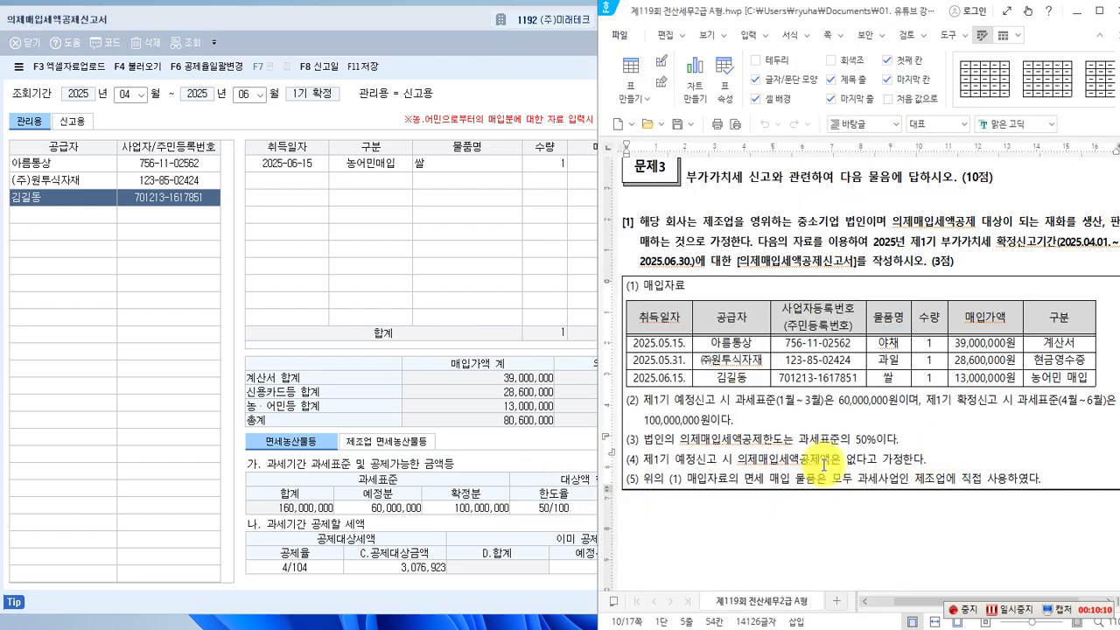
# Outline item (3)'s 50% deduction-limit rule and the three purchase rows in the exam paper.
pyautogui.hotkey('ctrl', '2')
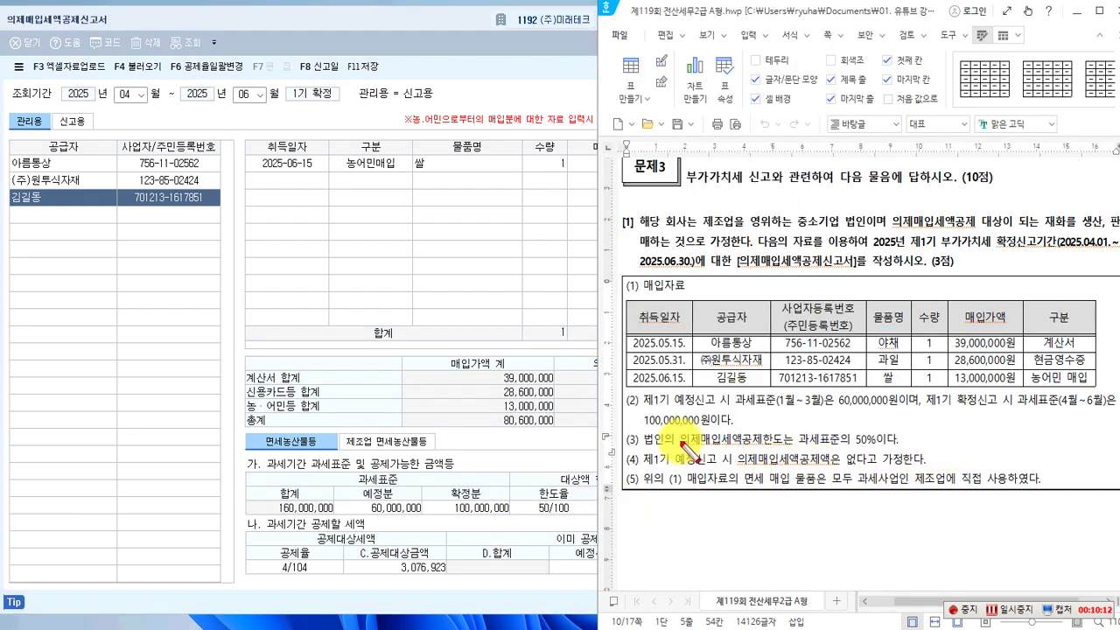
pyautogui.moveTo(679, 431)
pyautogui.mouseDown()
pyautogui.moveTo(762, 448)
pyautogui.moveTo(876, 450)
pyautogui.mouseUp()
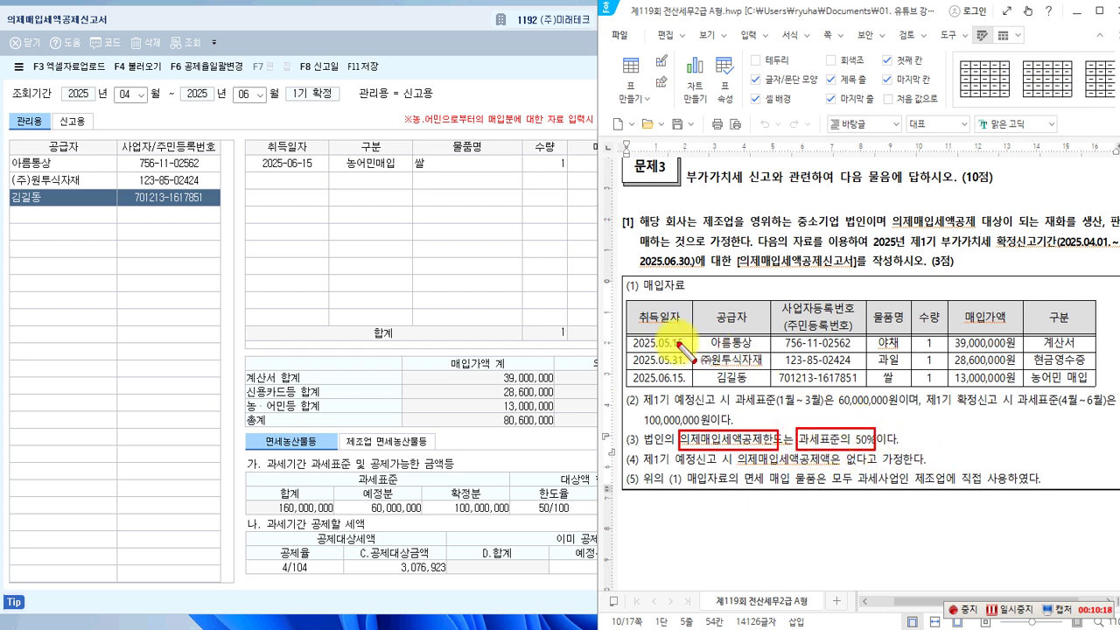
pyautogui.moveTo(626, 336)
pyautogui.mouseDown()
pyautogui.moveTo(636, 373)
pyautogui.moveTo(1089, 390)
pyautogui.mouseUp()
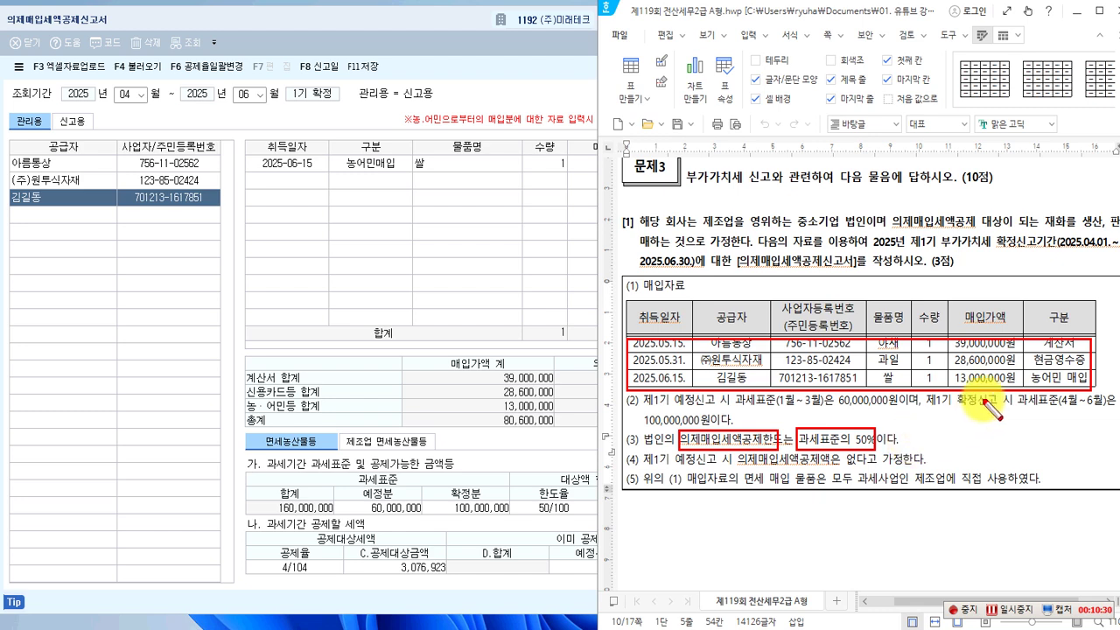
pyautogui.press('Escape')
pyautogui.click(519, 286)
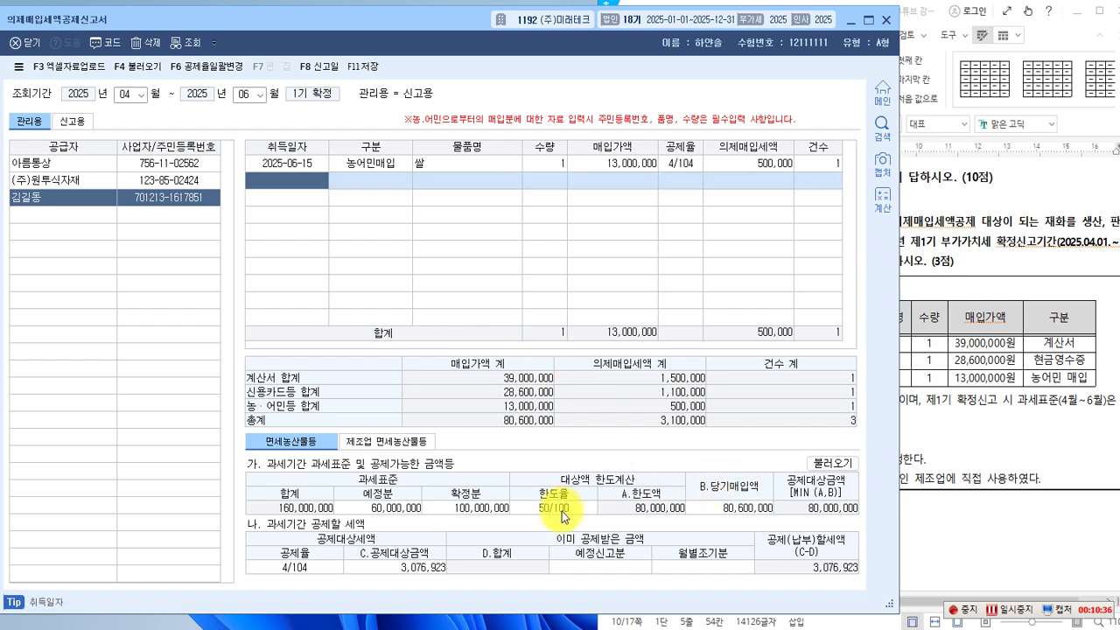
# Mark the 80,000,000 A.한도액 against the 80,600,000 총계 feeding B.당기매입액 on the deemed credit form.
pyautogui.hotkey('ctrl', '2')
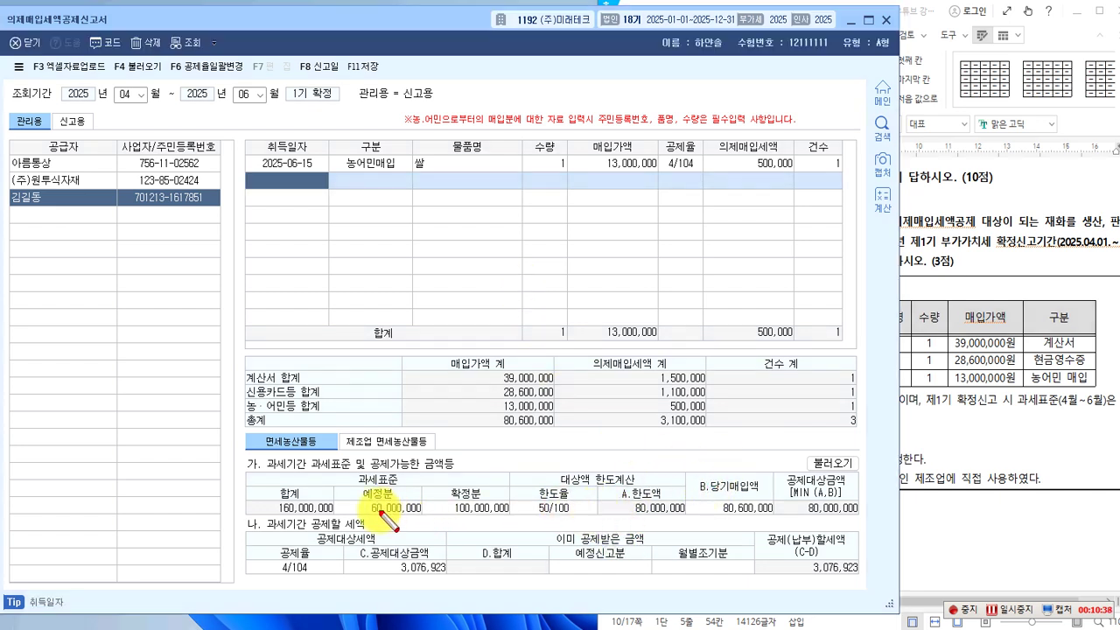
pyautogui.moveTo(593, 486); pyautogui.dragTo(682, 519)
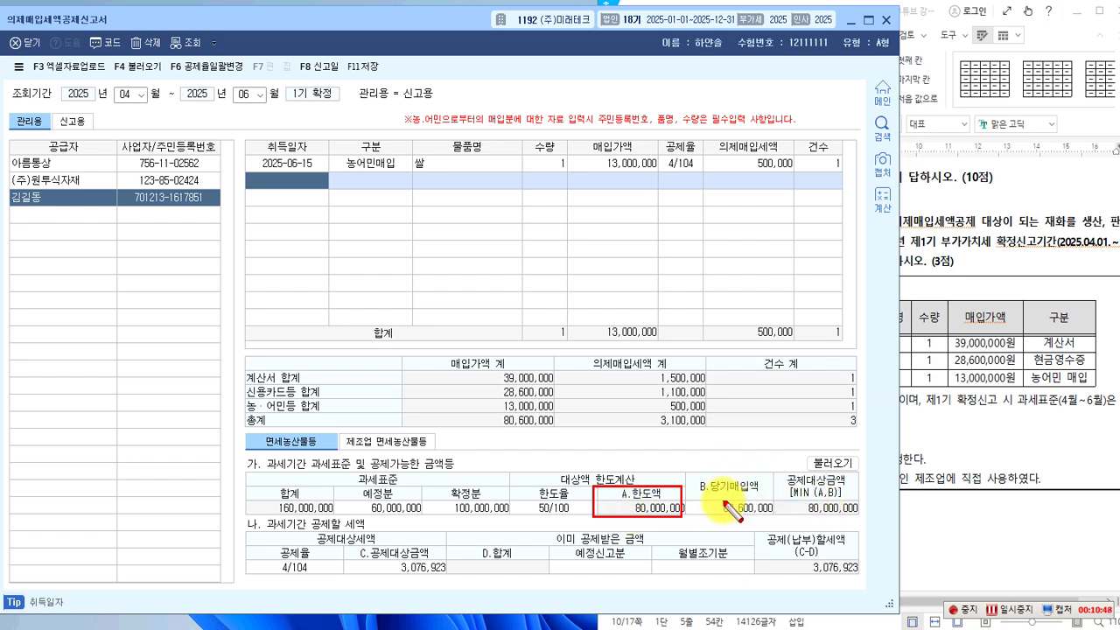
pyautogui.click(704, 483)
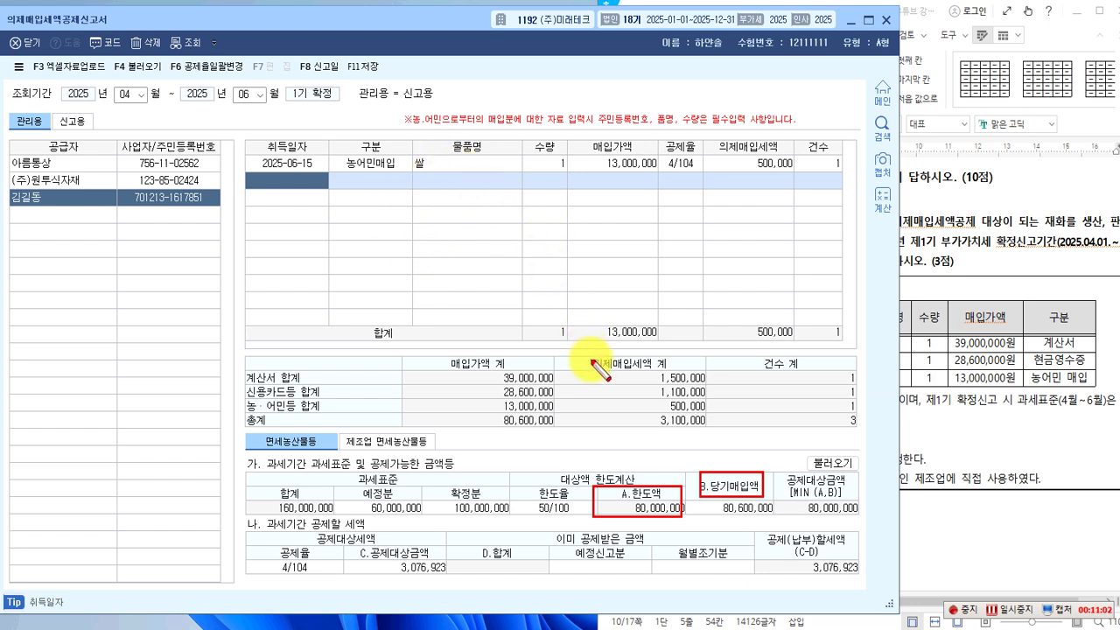
pyautogui.moveTo(439, 355); pyautogui.dragTo(508, 371)
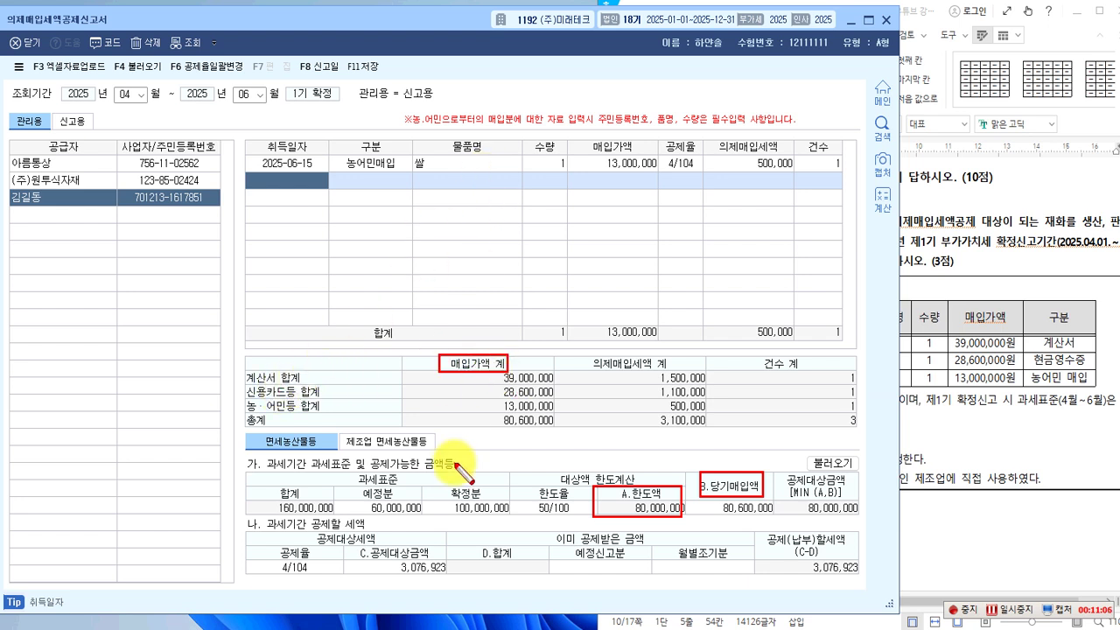
pyautogui.moveTo(240, 409); pyautogui.dragTo(556, 430)
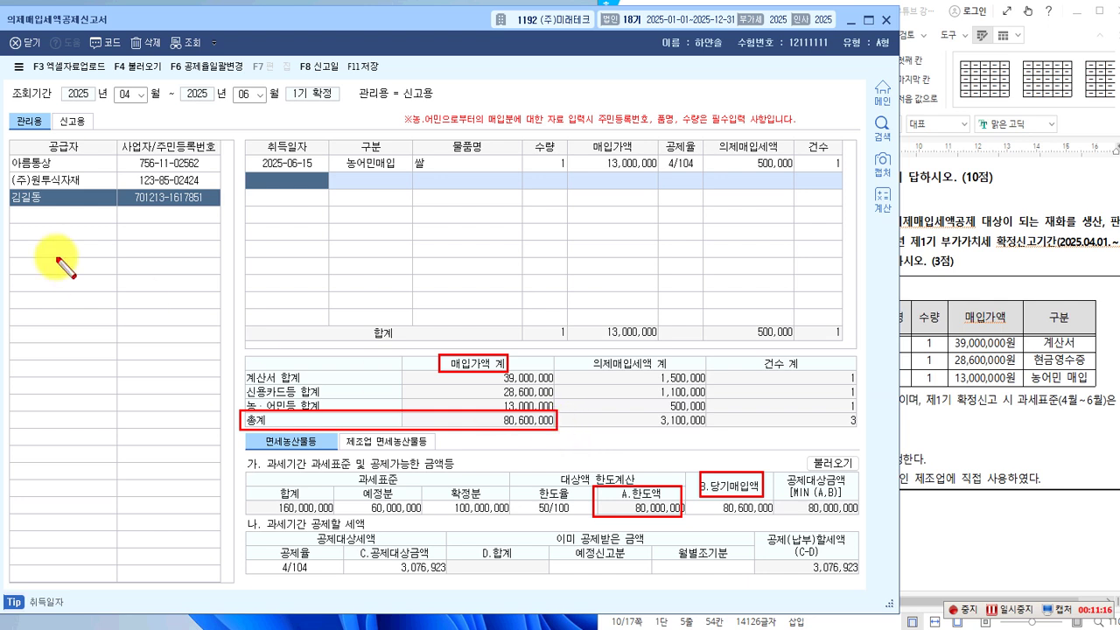
pyautogui.moveTo(556, 426); pyautogui.dragTo(695, 480)
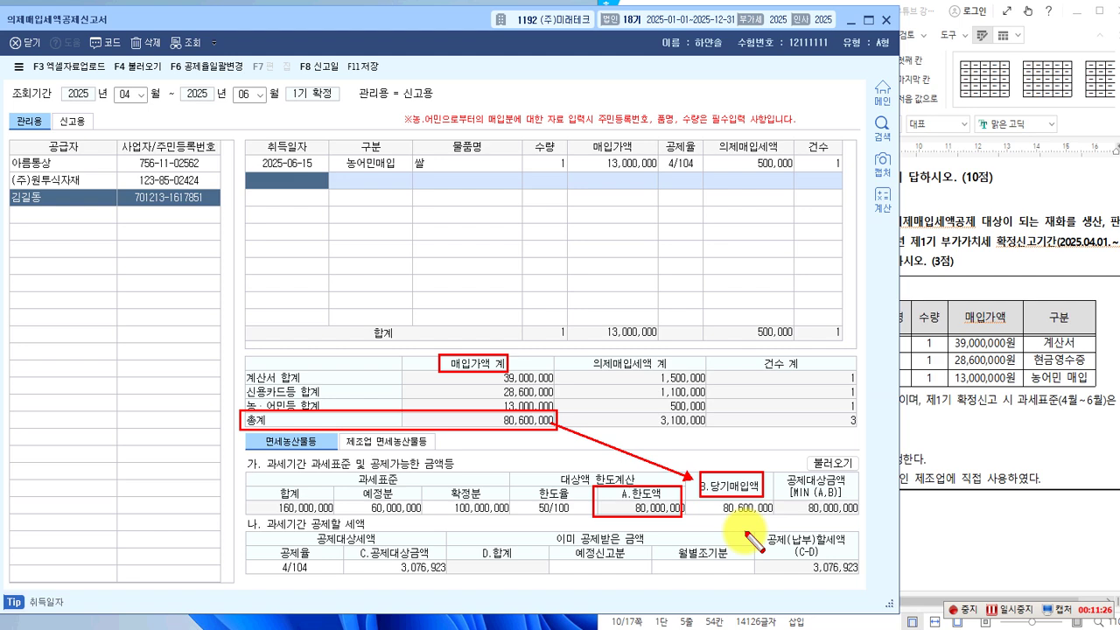
pyautogui.press('Escape')
pyautogui.click(956, 466)
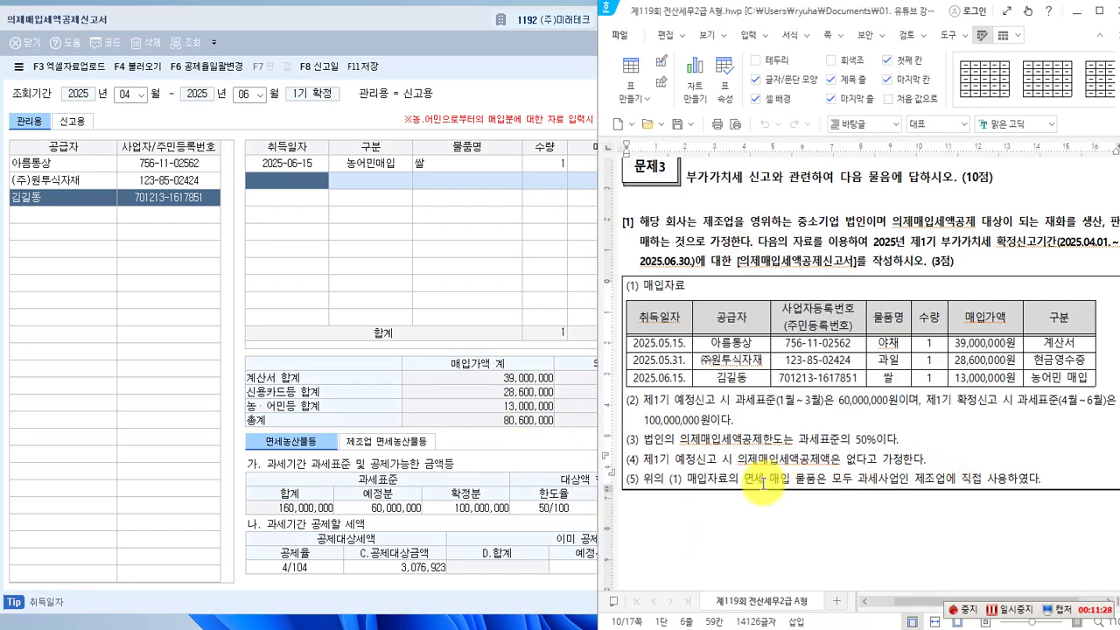
# Point out item (4)'s note that no deemed credit was claimed in the preliminary return.
pyautogui.hotkey('ctrl', '2')
pyautogui.moveTo(644, 451)
pyautogui.mouseDown()
pyautogui.moveTo(718, 470)
pyautogui.moveTo(645, 449)
pyautogui.mouseUp()
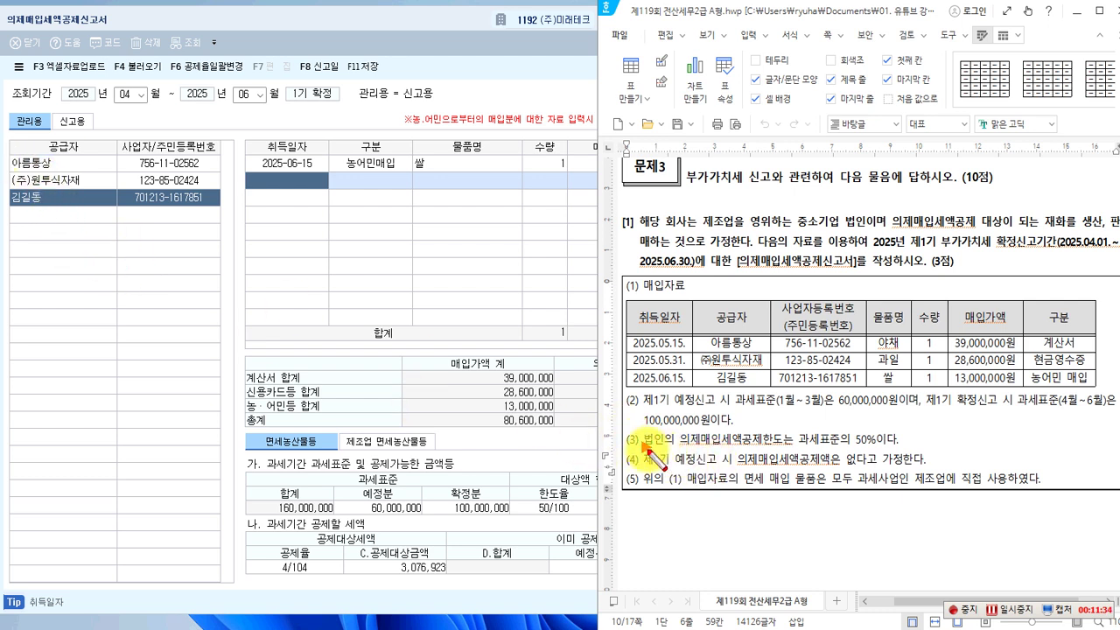
pyautogui.moveTo(646, 448); pyautogui.dragTo(733, 467)
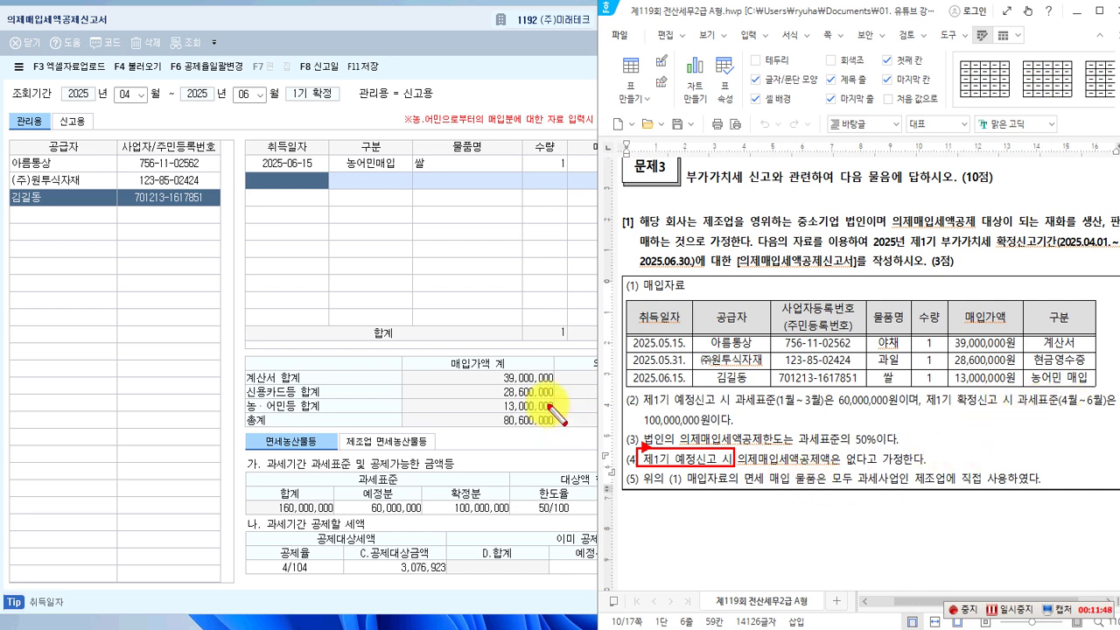
pyautogui.press('Escape')
pyautogui.click(511, 292)
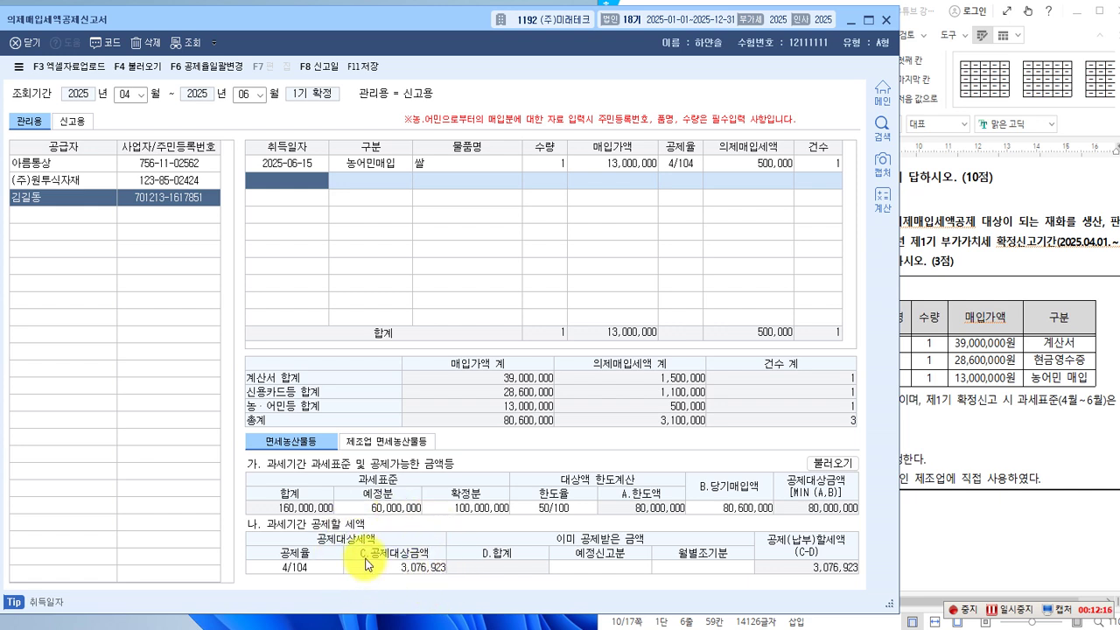
# Mark the 이미 공제받은 금액 cells and the 공제(납부)할세액 column showing 3,076,923.
pyautogui.click(925, 536)
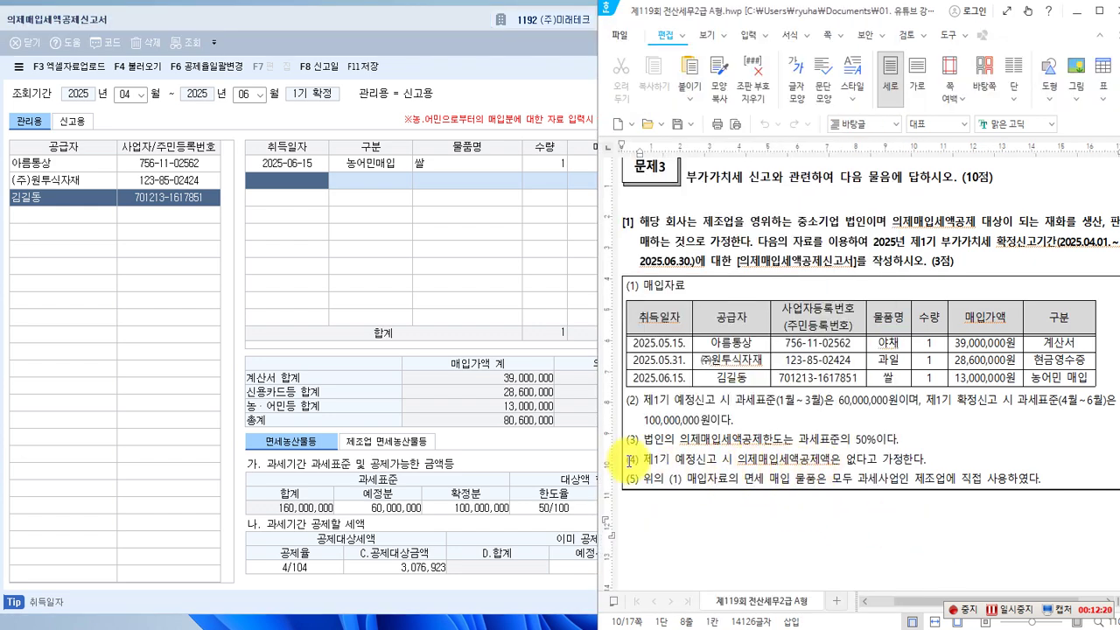
pyautogui.click(555, 458)
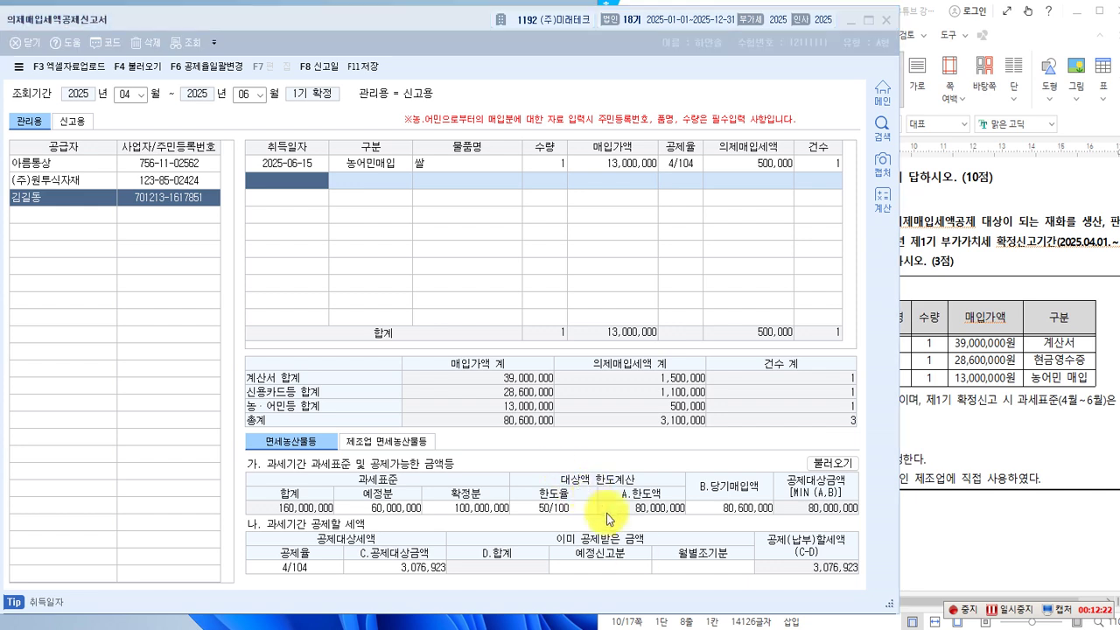
pyautogui.click(649, 544)
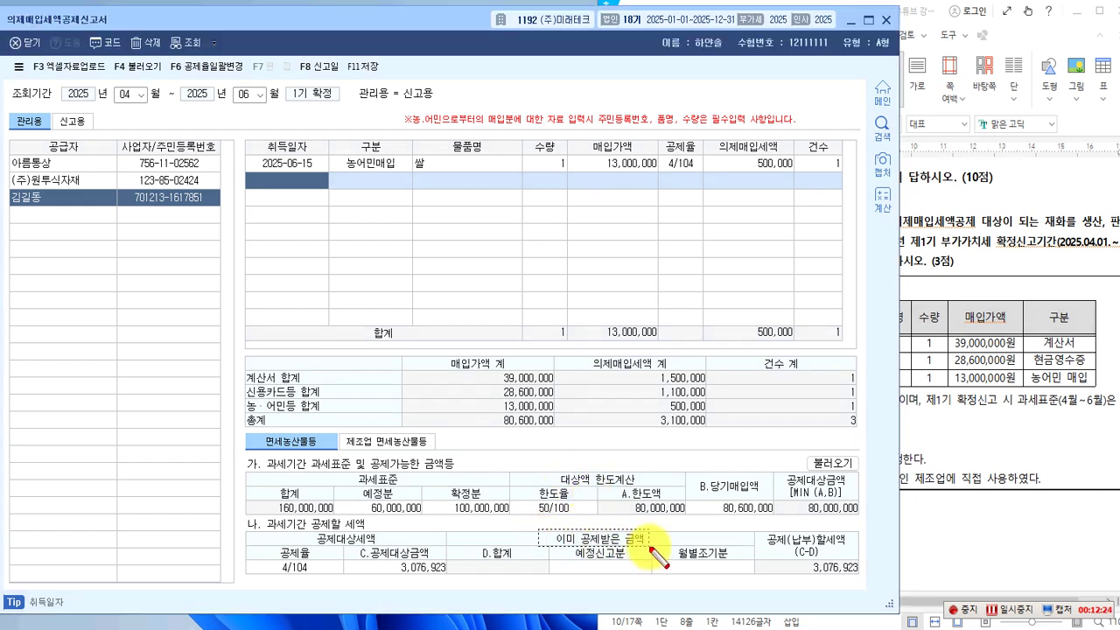
pyautogui.click(548, 543)
pyautogui.moveTo(650, 574); pyautogui.dragTo(650, 574)
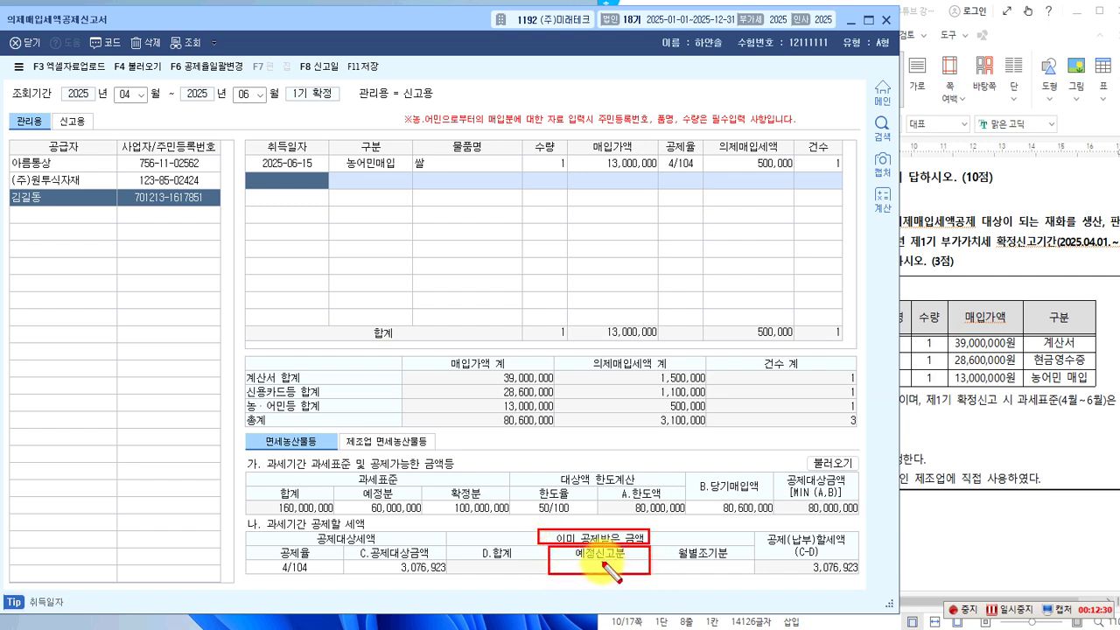
pyautogui.moveTo(844, 595); pyautogui.dragTo(867, 591)
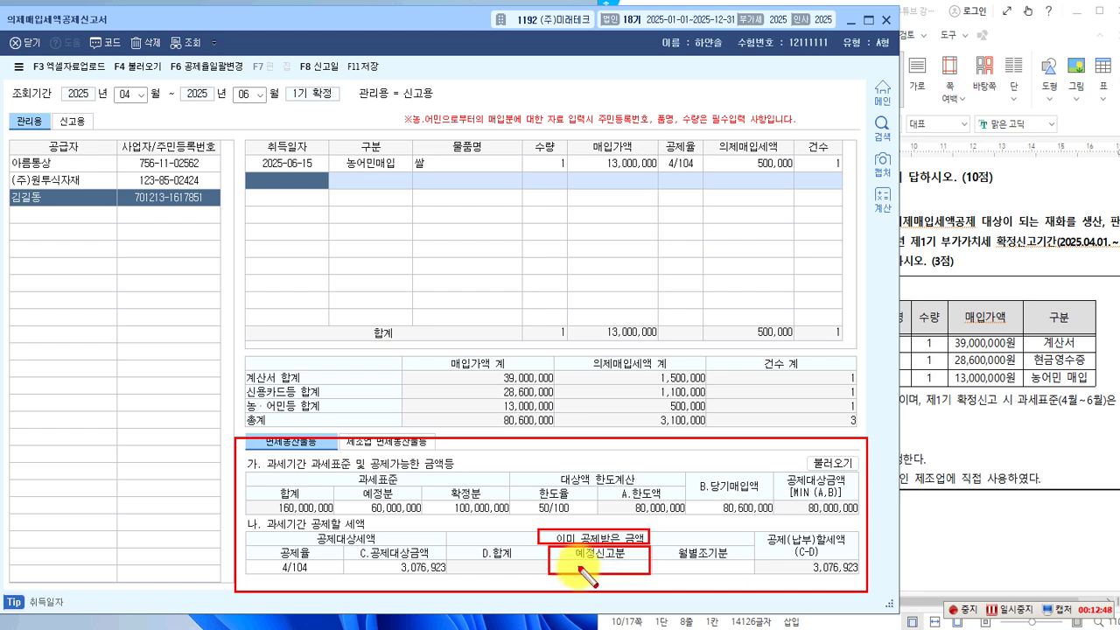
pyautogui.moveTo(756, 523)
pyautogui.mouseDown()
pyautogui.moveTo(752, 584)
pyautogui.moveTo(859, 578)
pyautogui.mouseUp()
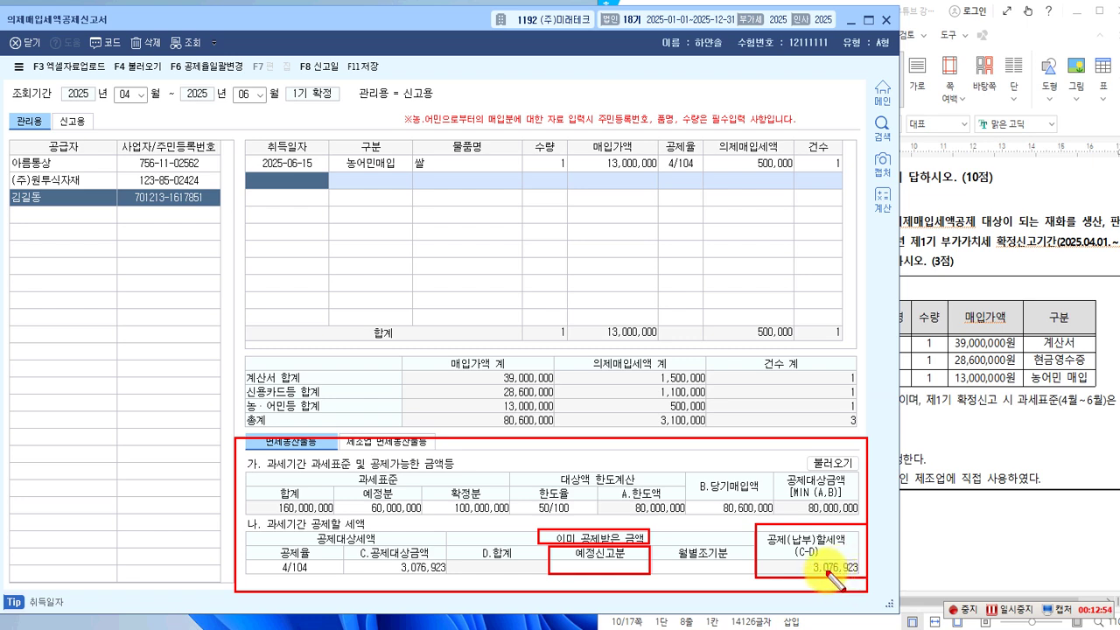
pyautogui.press('Escape')
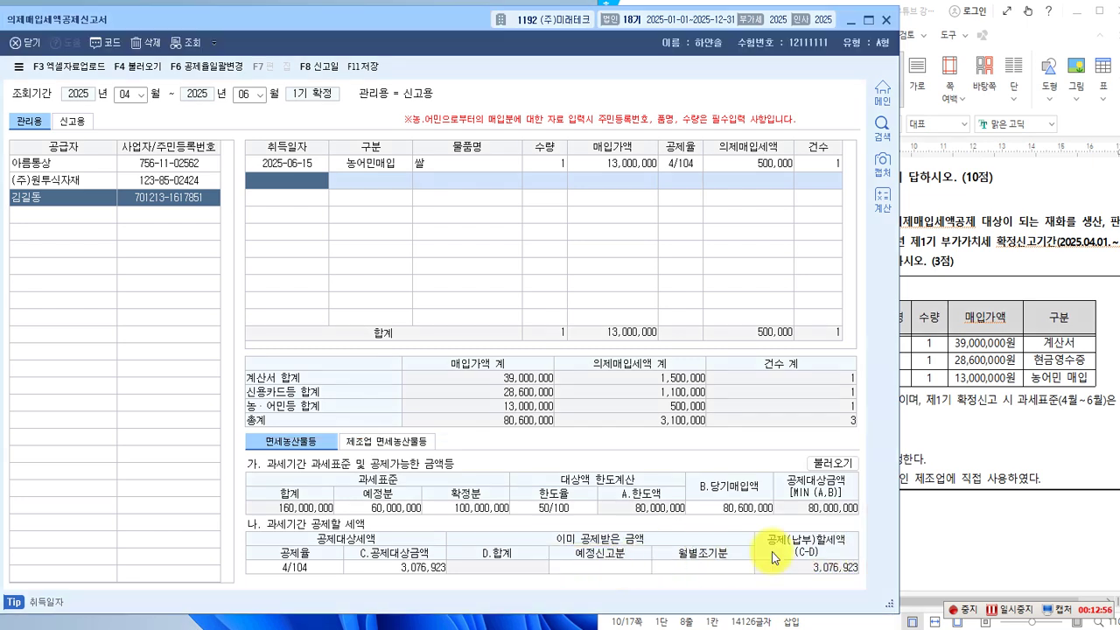
pyautogui.click(954, 466)
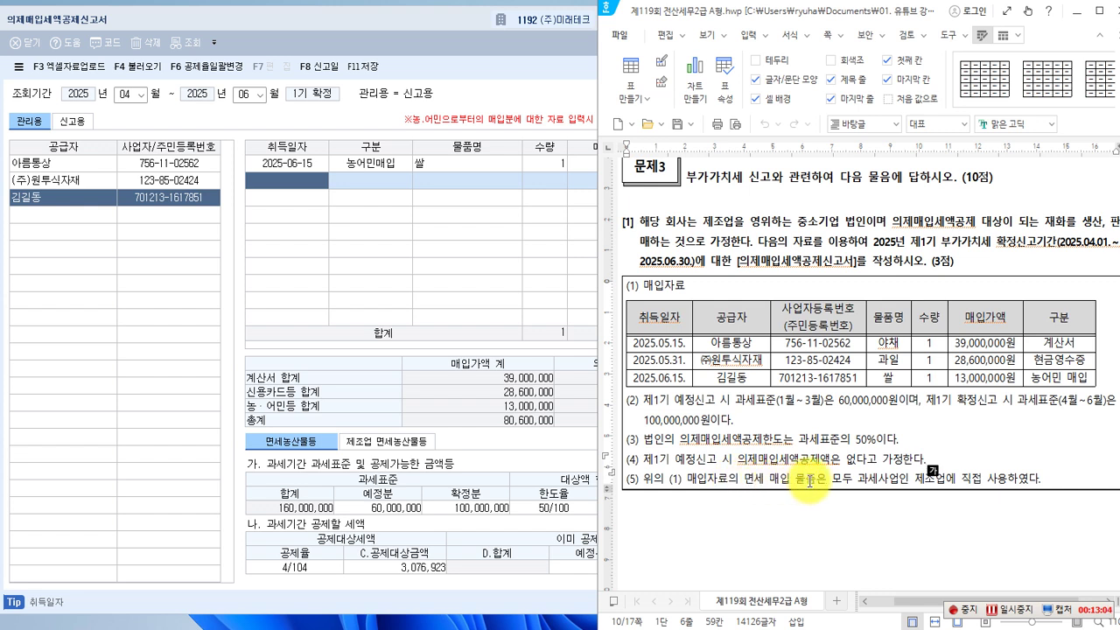
pyautogui.click(876, 482)
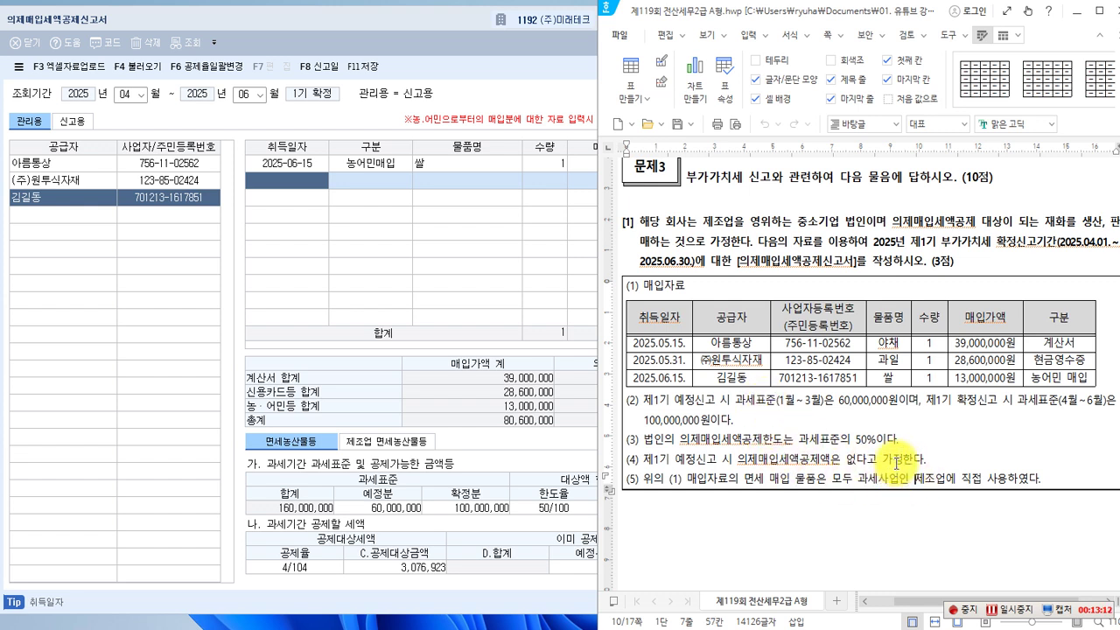
pyautogui.scroll(1, 895, 461)
pyautogui.click(453, 290)
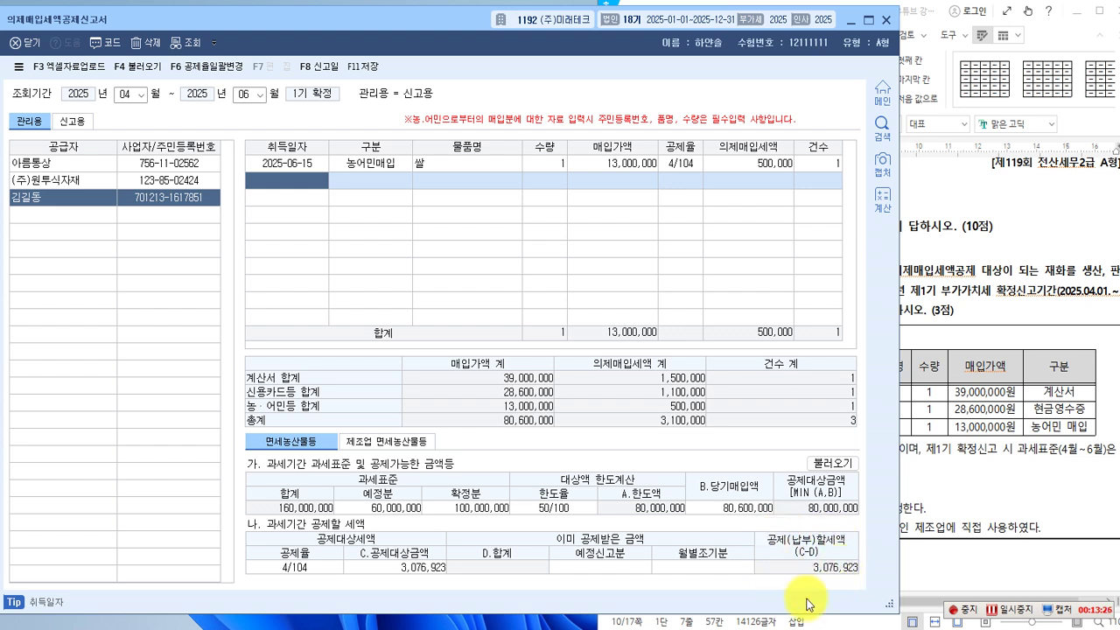
pyautogui.click(988, 488)
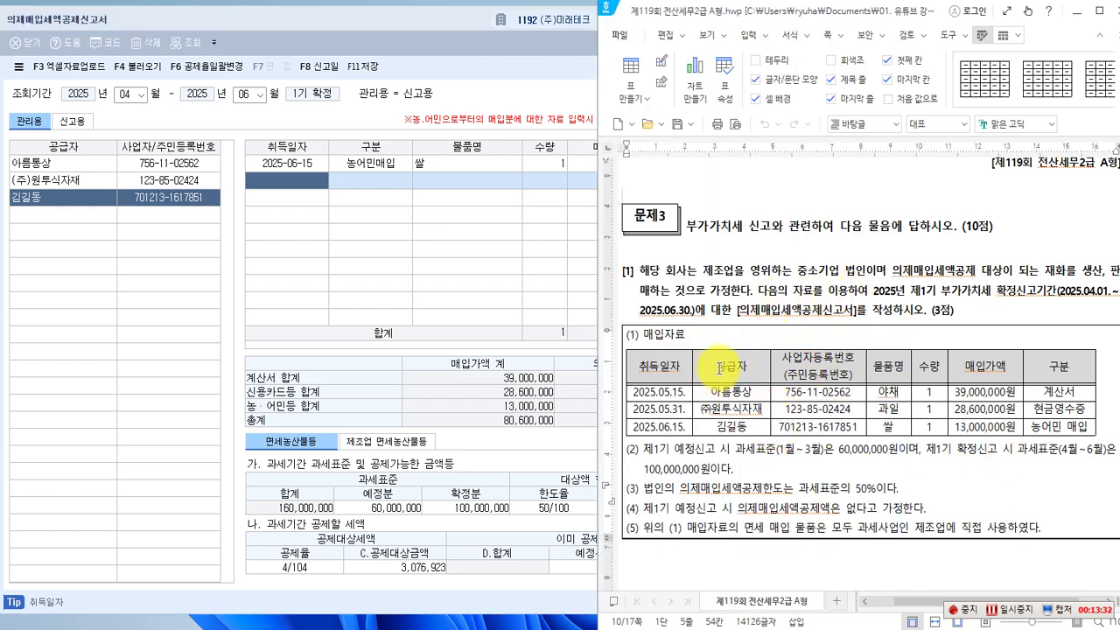
# Scroll the exam paper to problem [2] and highlight its 2025년 제2기 확정신고기간 heading.
pyautogui.scroll(-1, 719, 368)
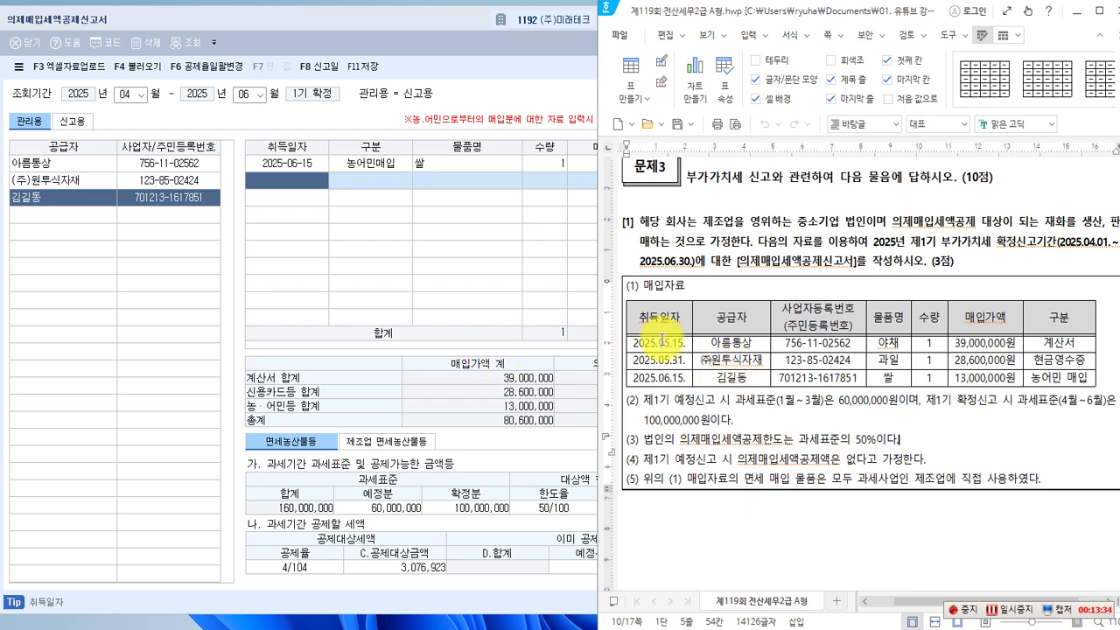
pyautogui.scroll(-5, 705, 325)
pyautogui.scroll(-8, 705, 325)
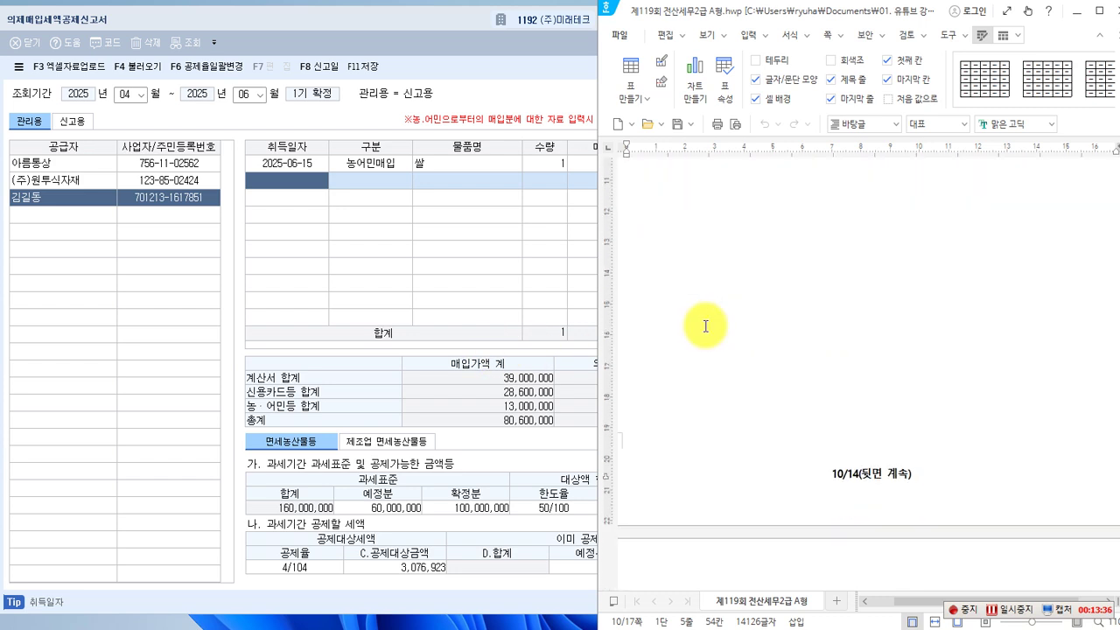
pyautogui.scroll(-1, 691, 325)
pyautogui.scroll(1, 662, 325)
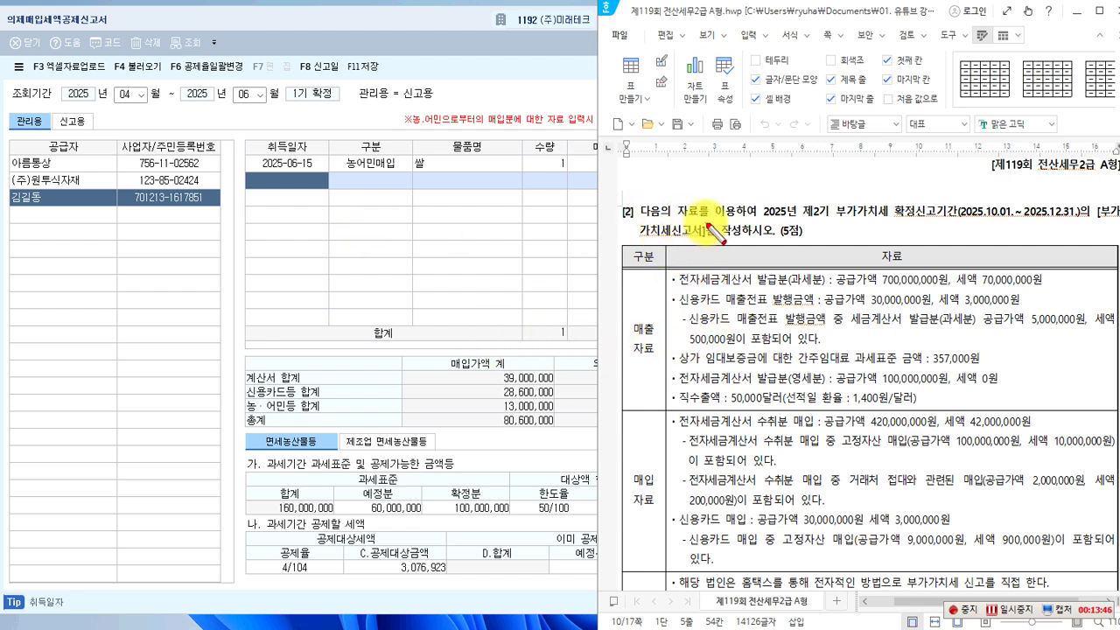
pyautogui.moveTo(760, 200)
pyautogui.mouseDown()
pyautogui.moveTo(852, 223)
pyautogui.moveTo(959, 223)
pyautogui.mouseUp()
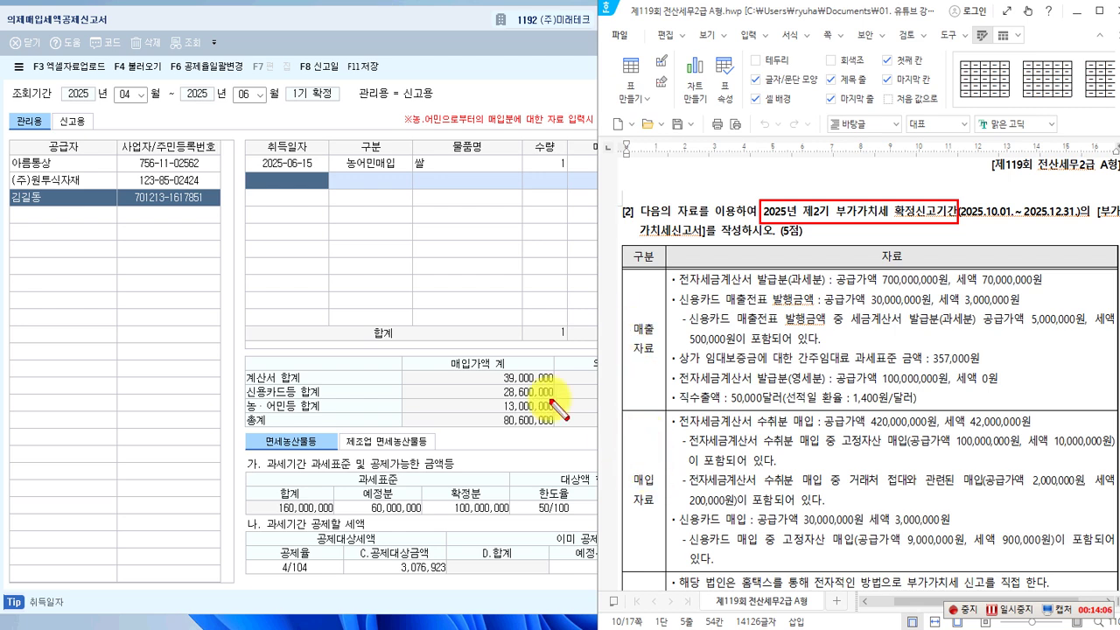
pyautogui.press('Escape')
pyautogui.click(407, 265)
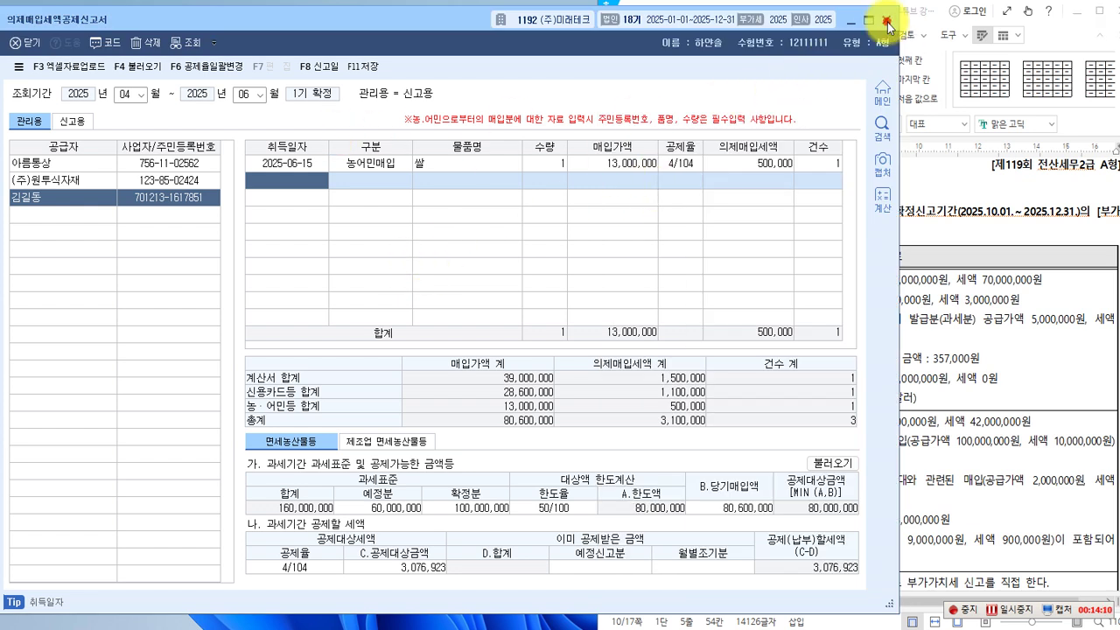
# Save the changes to the deemed input tax credit form and close it.
pyautogui.click(374, 67)
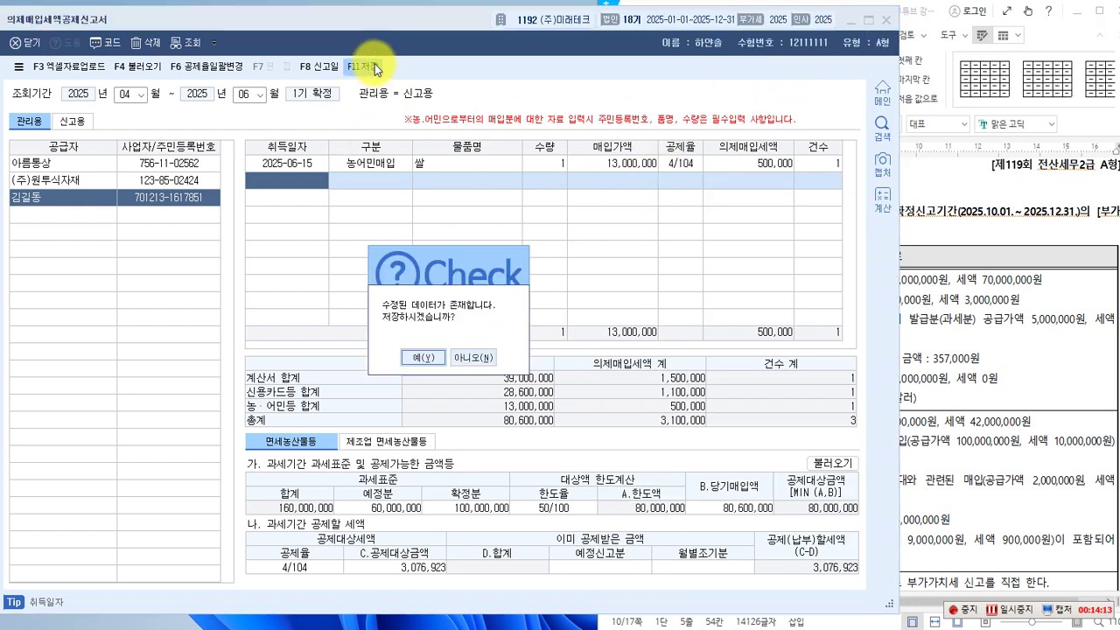
pyautogui.click(411, 355)
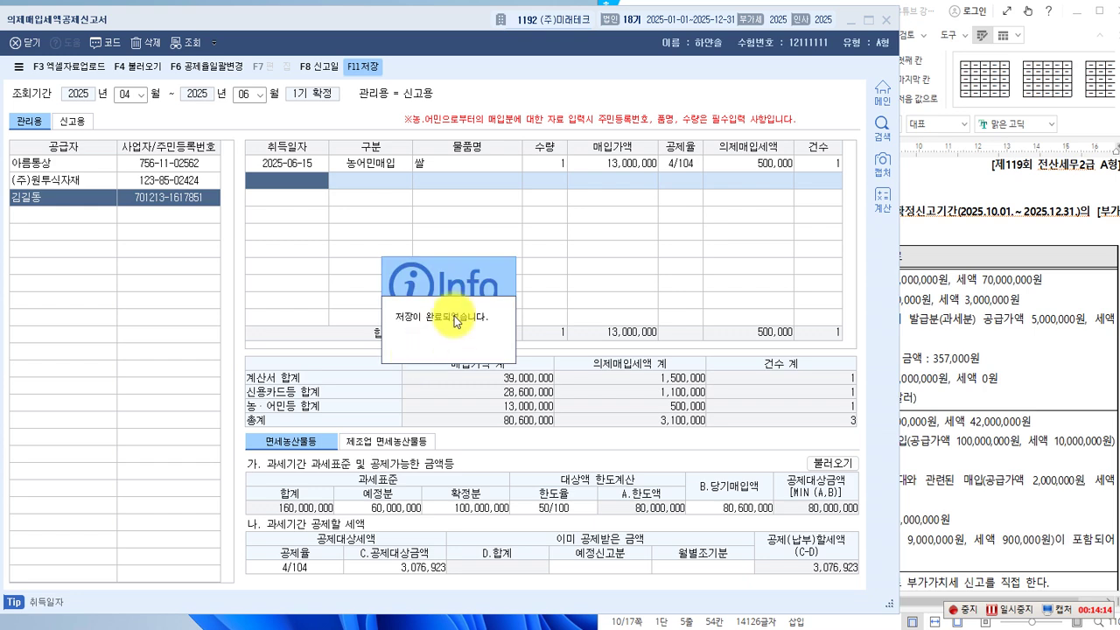
pyautogui.click(469, 337)
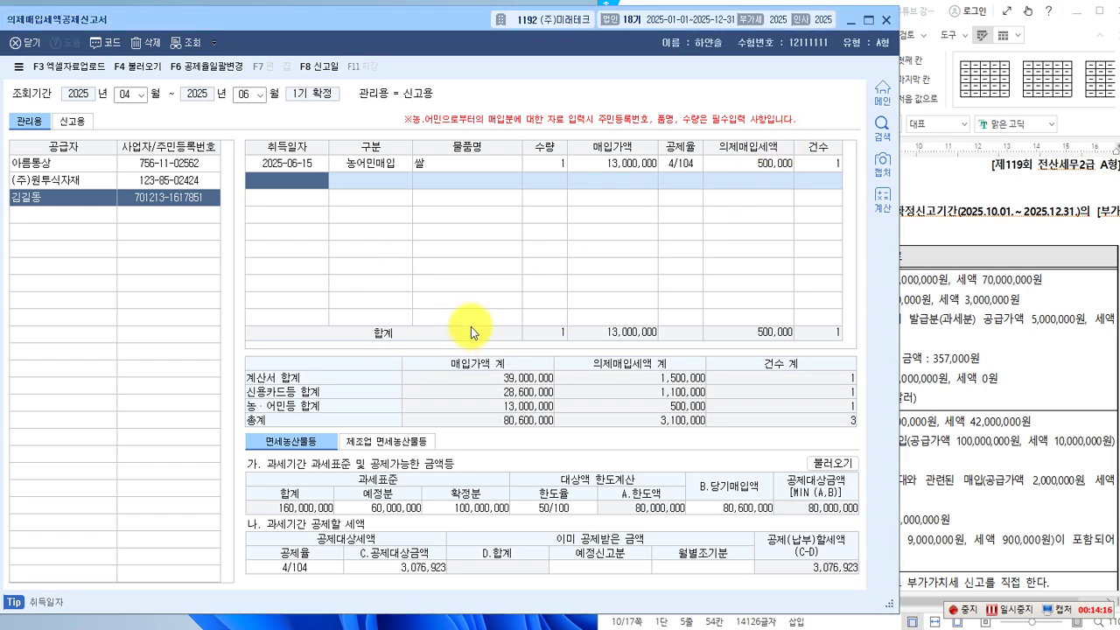
pyautogui.click(886, 25)
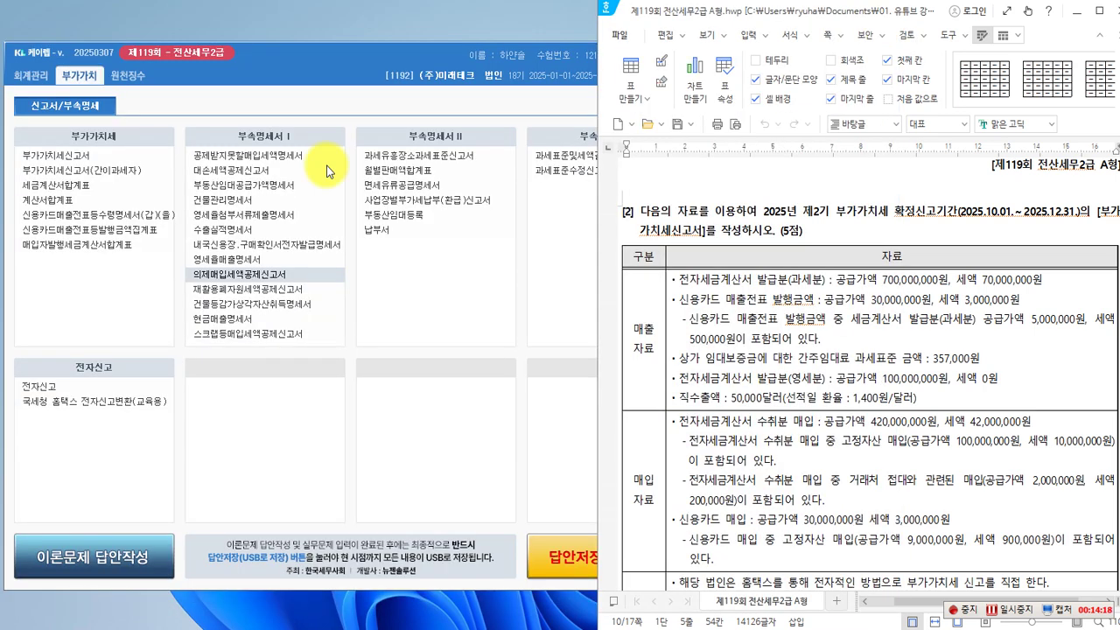
# Open 부가가치세신고서 and load the 1 October–31 December 2025 period.
pyautogui.click(90, 162)
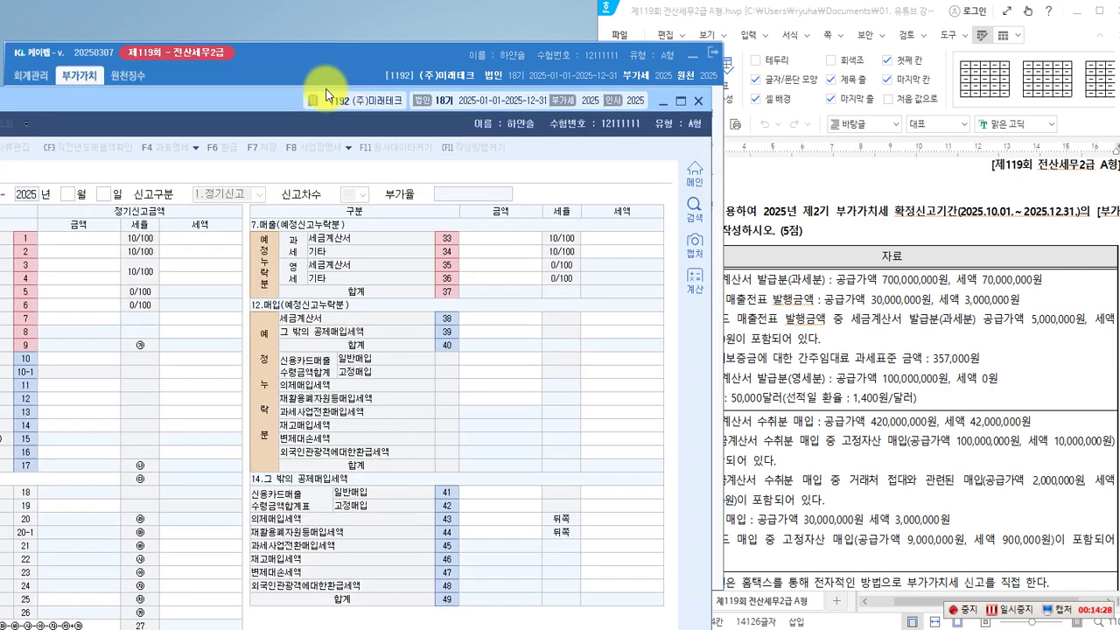
pyautogui.moveTo(325, 95); pyautogui.dragTo(444, 42)
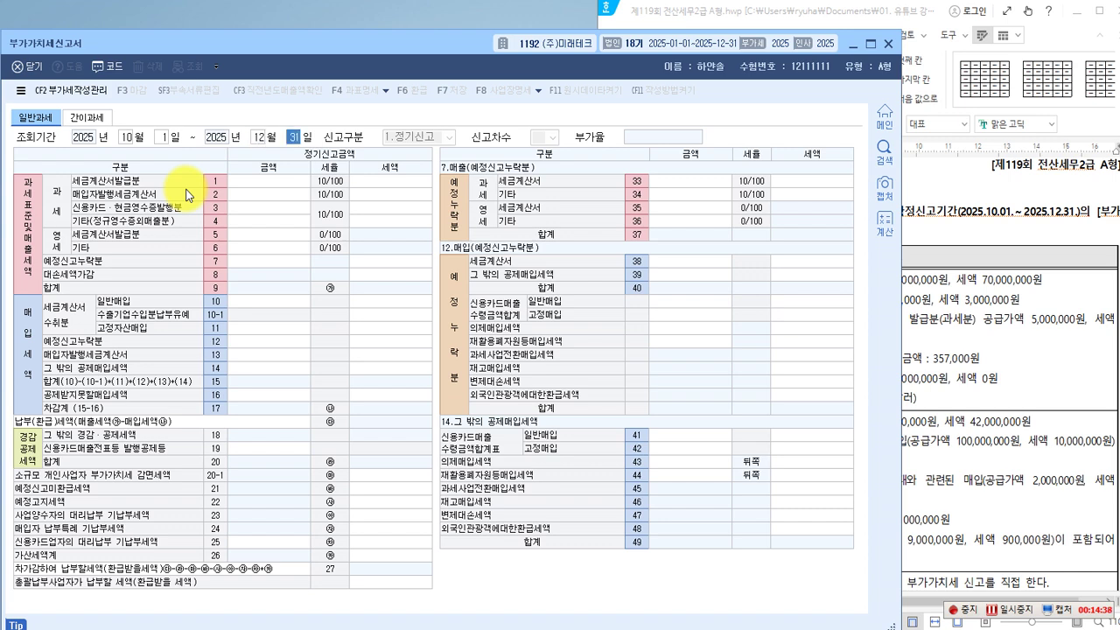
pyautogui.press('Return')
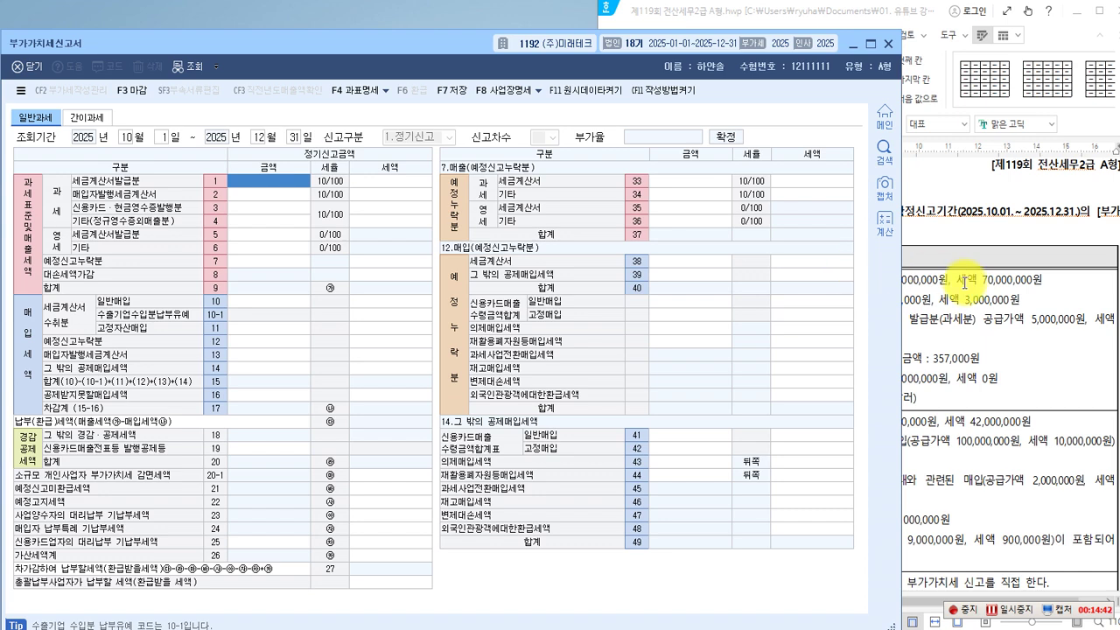
# Highlight the taxable electronic tax invoice sales line in the exam's sales data.
pyautogui.click(941, 308)
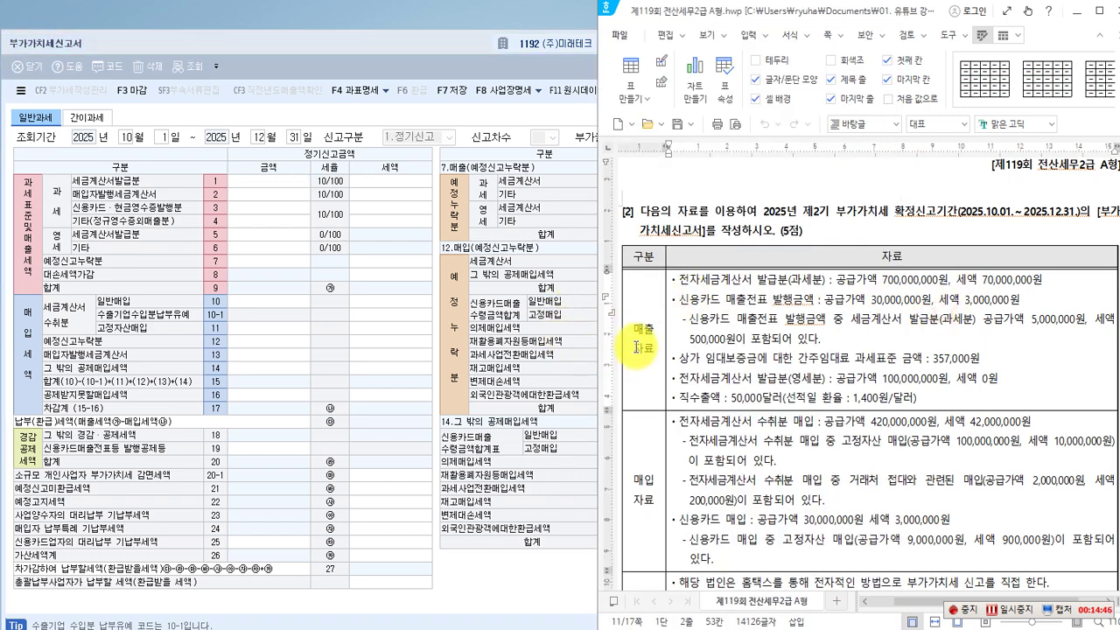
pyautogui.moveTo(626, 316); pyautogui.dragTo(658, 367)
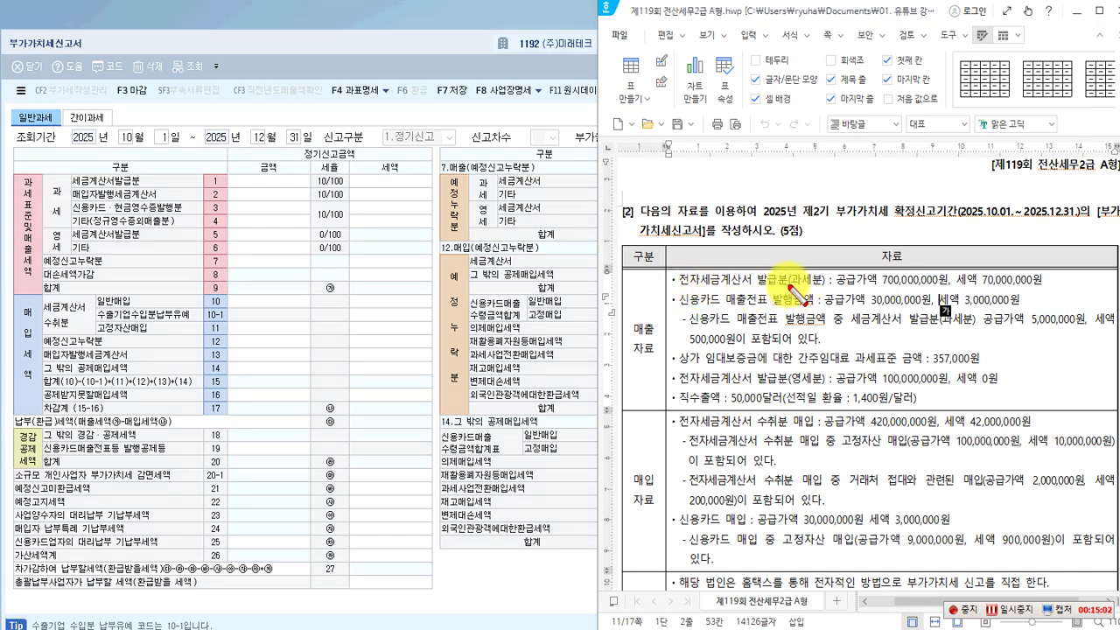
pyautogui.moveTo(786, 272); pyautogui.dragTo(822, 287)
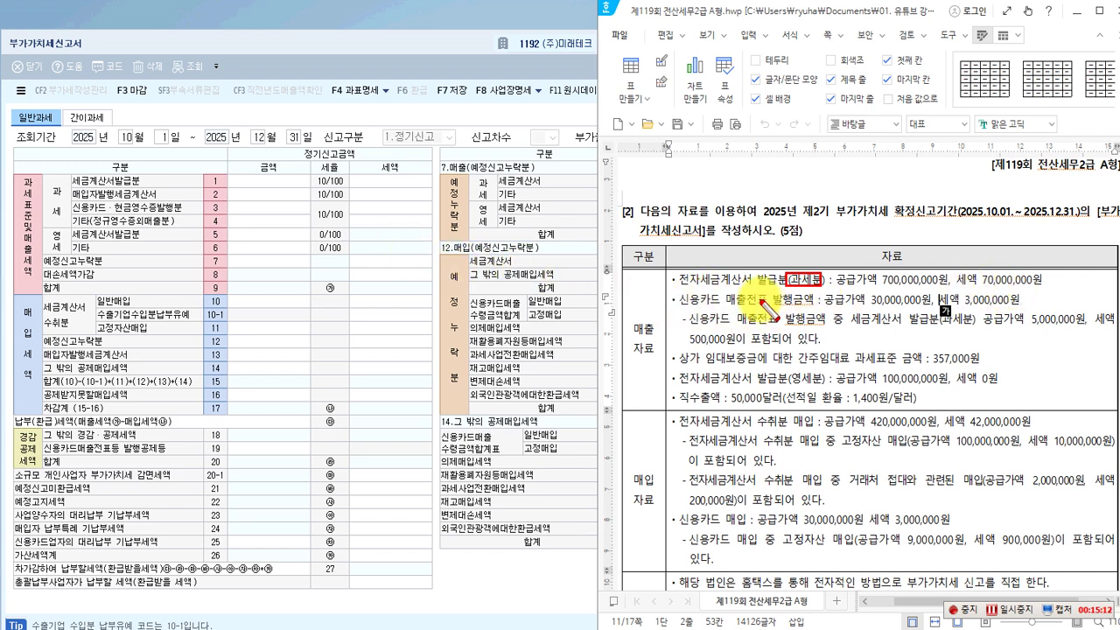
pyautogui.moveTo(680, 285); pyautogui.dragTo(759, 272)
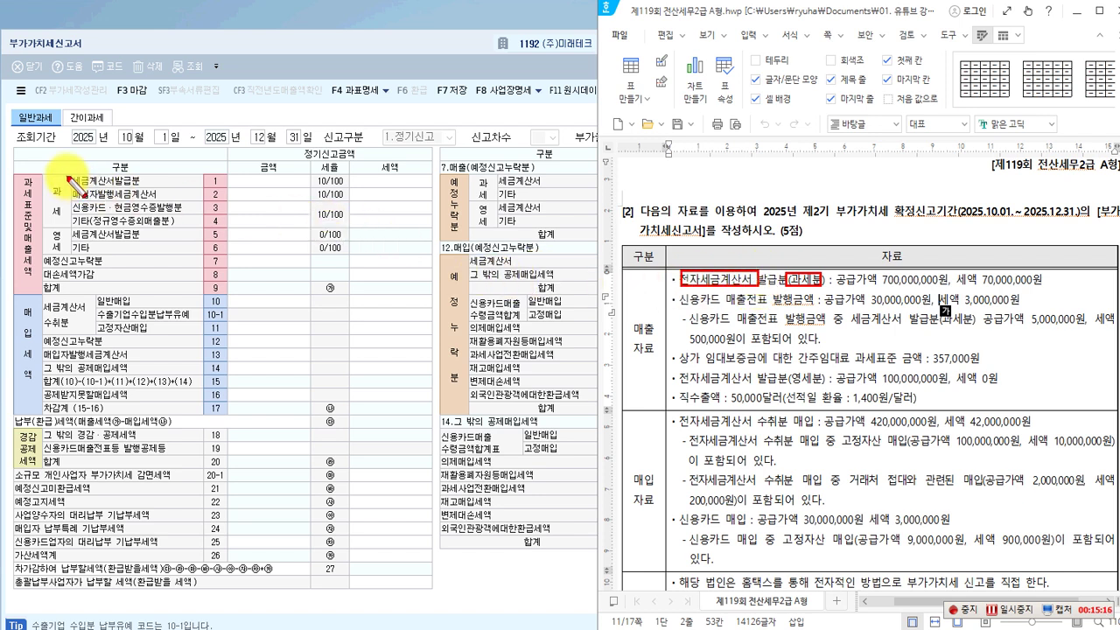
# Enter 700,000,000 as the line 1 세금계산서발급분 amount.
pyautogui.moveTo(68, 172); pyautogui.dragTo(311, 191)
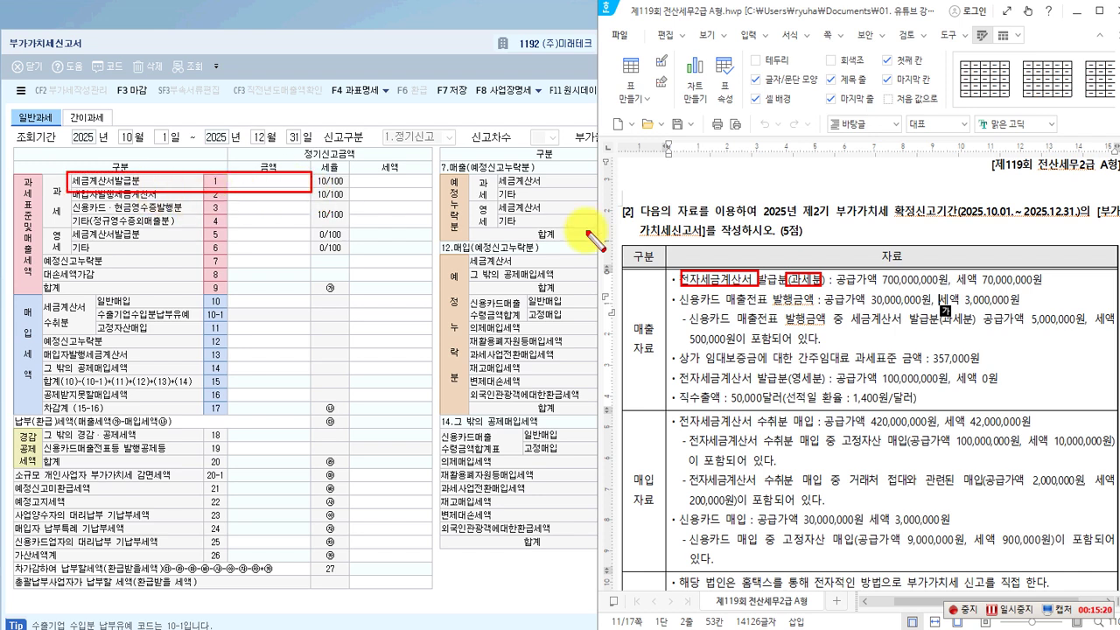
pyautogui.click(255, 183)
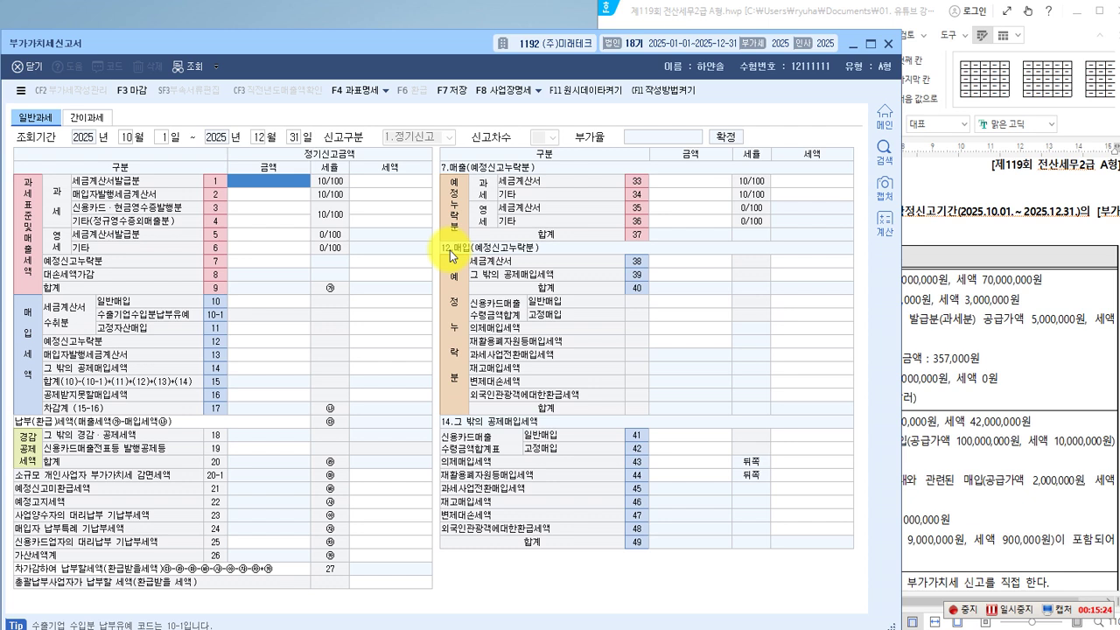
pyautogui.write('7')
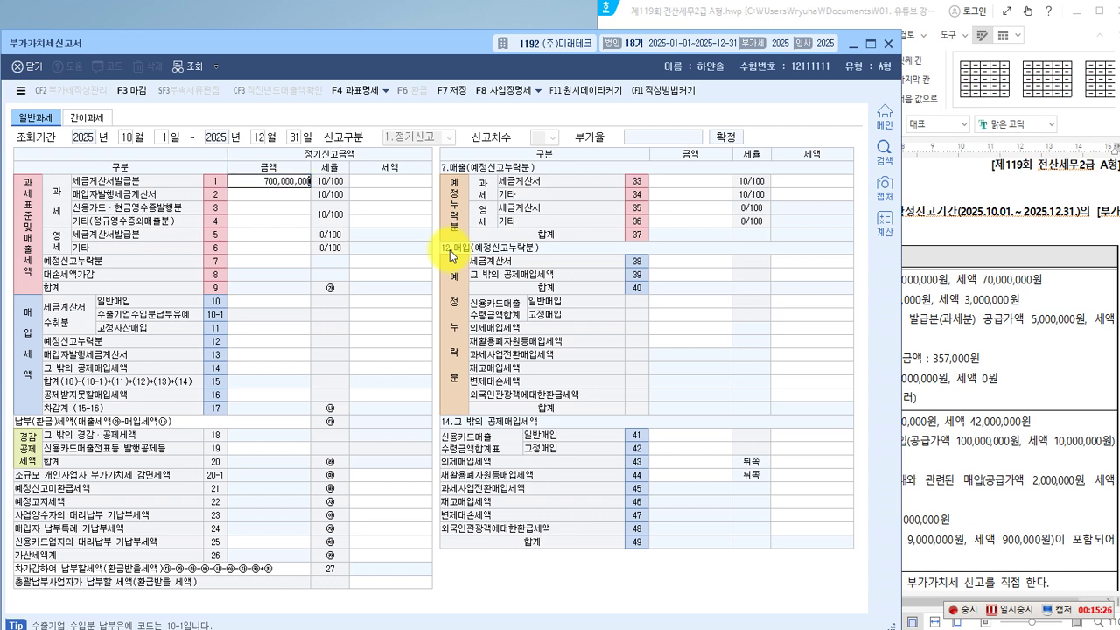
pyautogui.write('00,000,000')
# Commit line 1's 700,000,000, then highlight the credit-card sales slip wording and return lines 3–4.
pyautogui.press('Return')
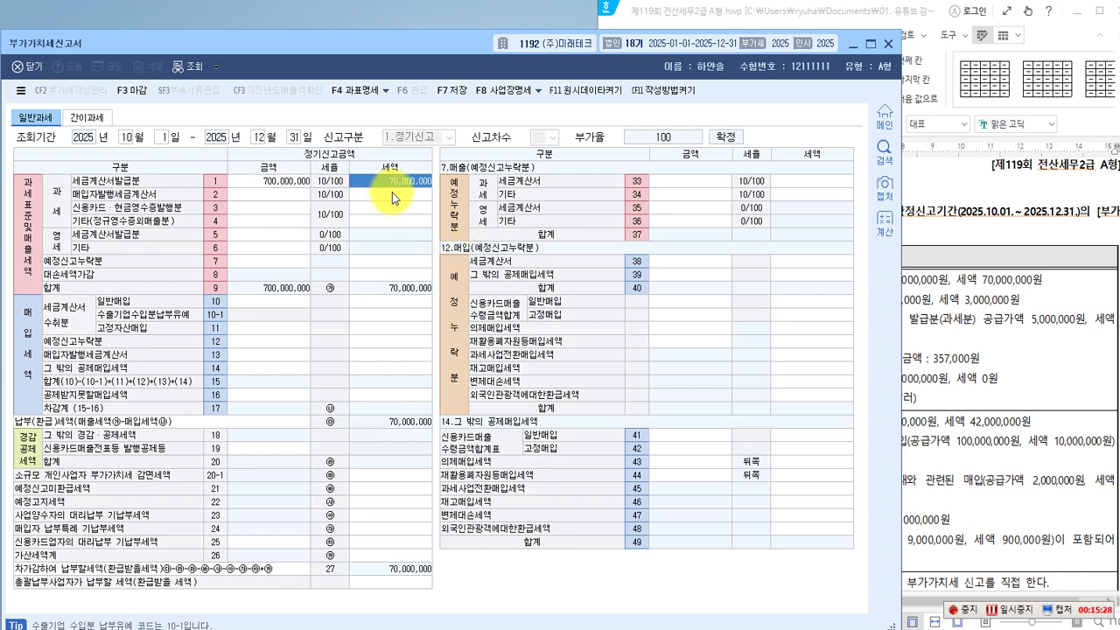
pyautogui.click(976, 300)
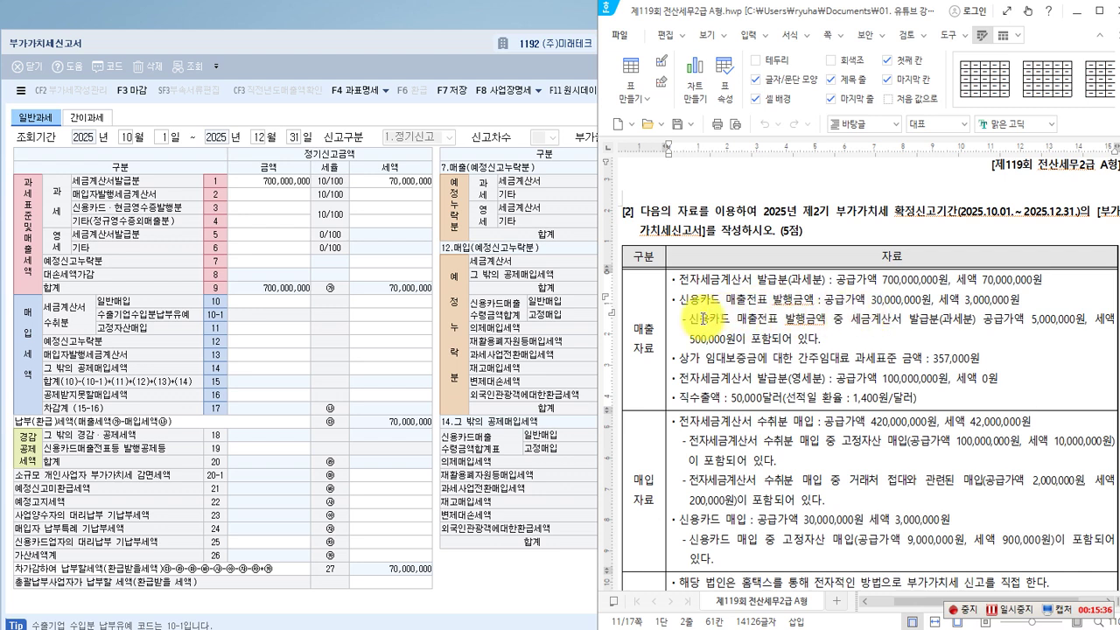
pyautogui.moveTo(673, 290); pyautogui.dragTo(818, 311)
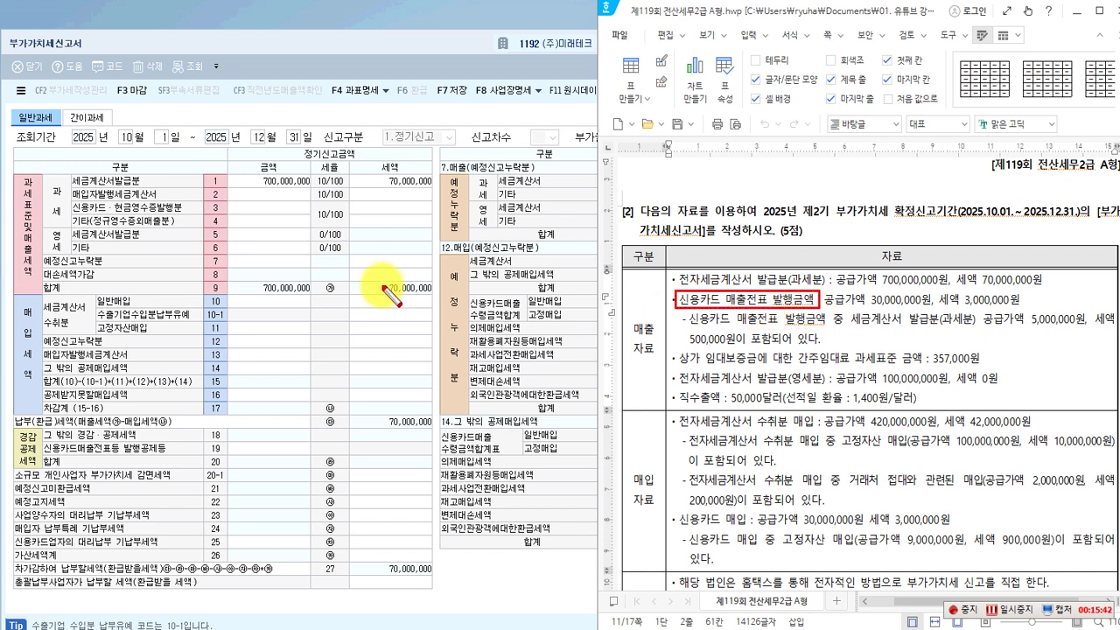
pyautogui.moveTo(72, 201); pyautogui.dragTo(313, 219)
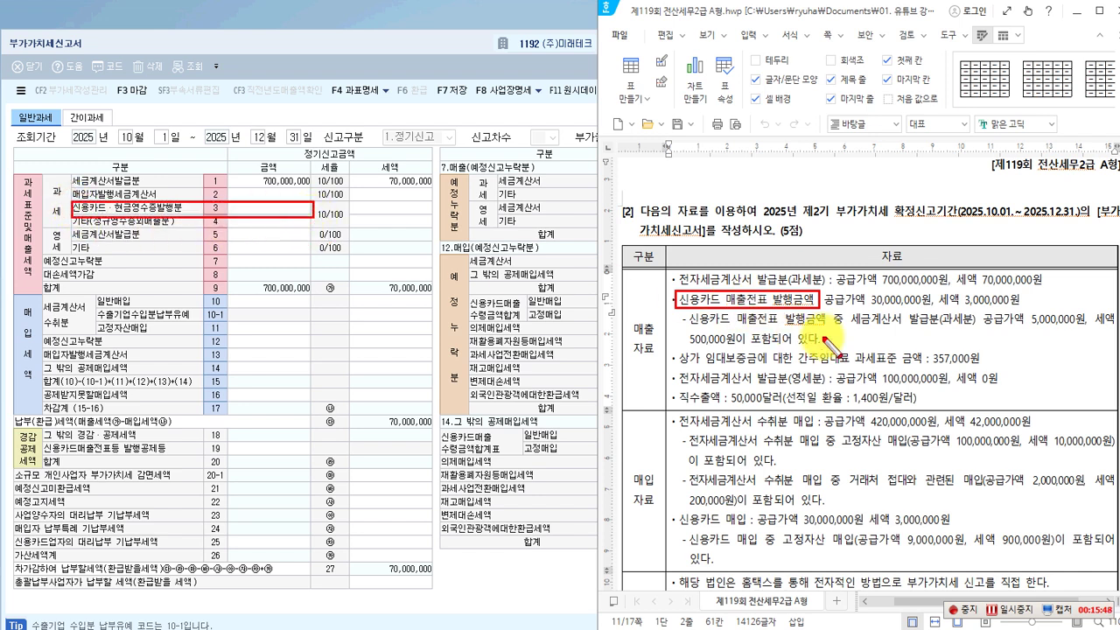
pyautogui.press('Escape')
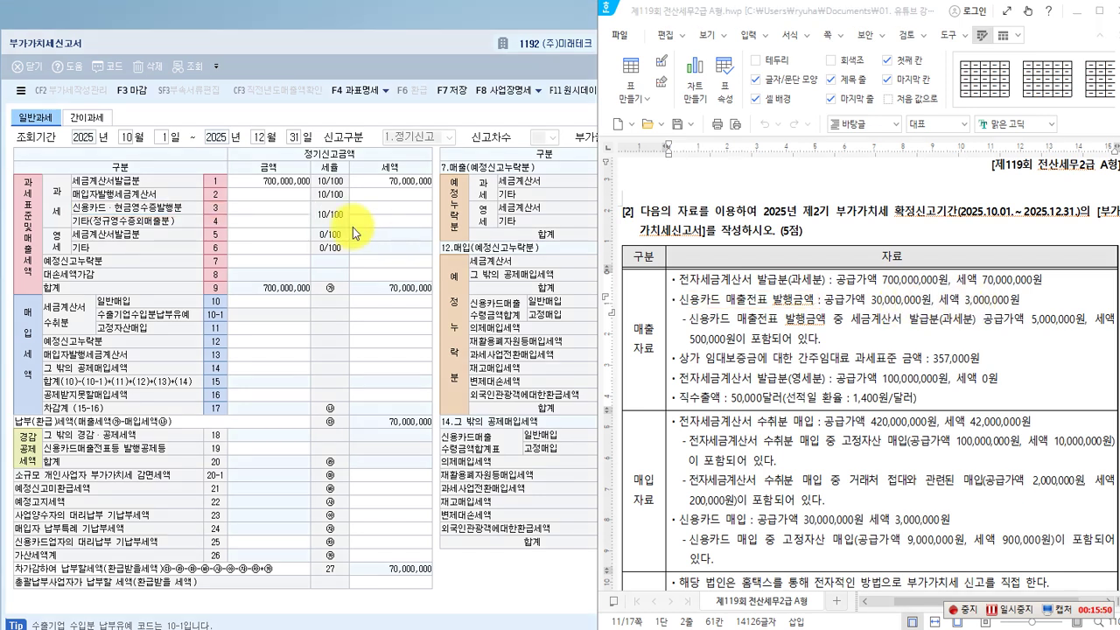
# Enter 30,000,000 as the line 3 credit-card sales amount, producing 3,000,000 tax.
pyautogui.click(268, 202)
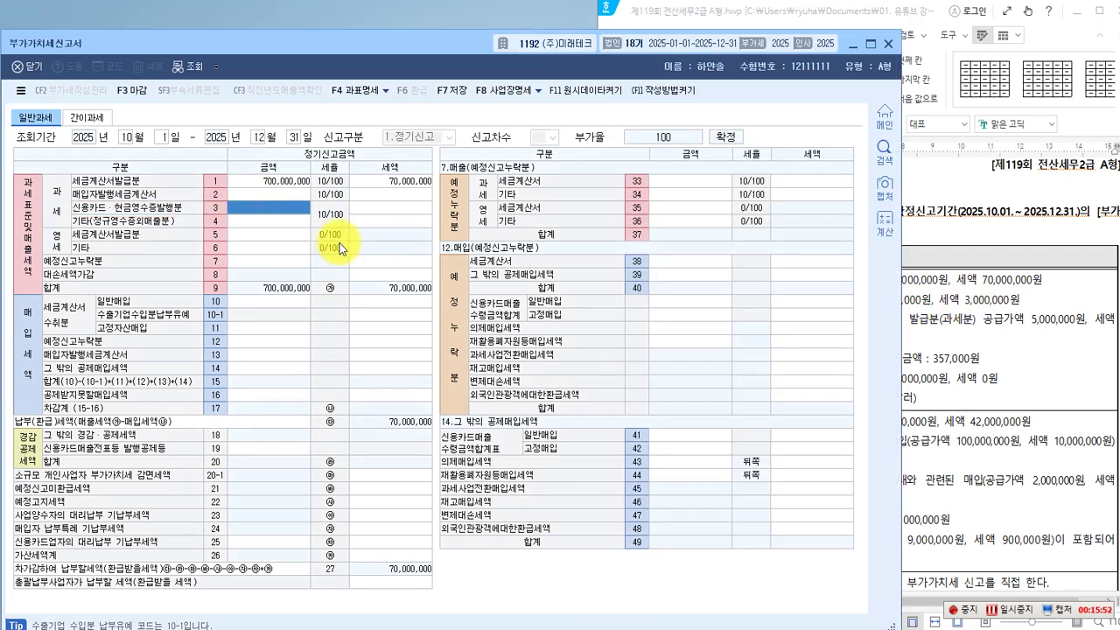
pyautogui.write('30,000,000')
pyautogui.press('Return')
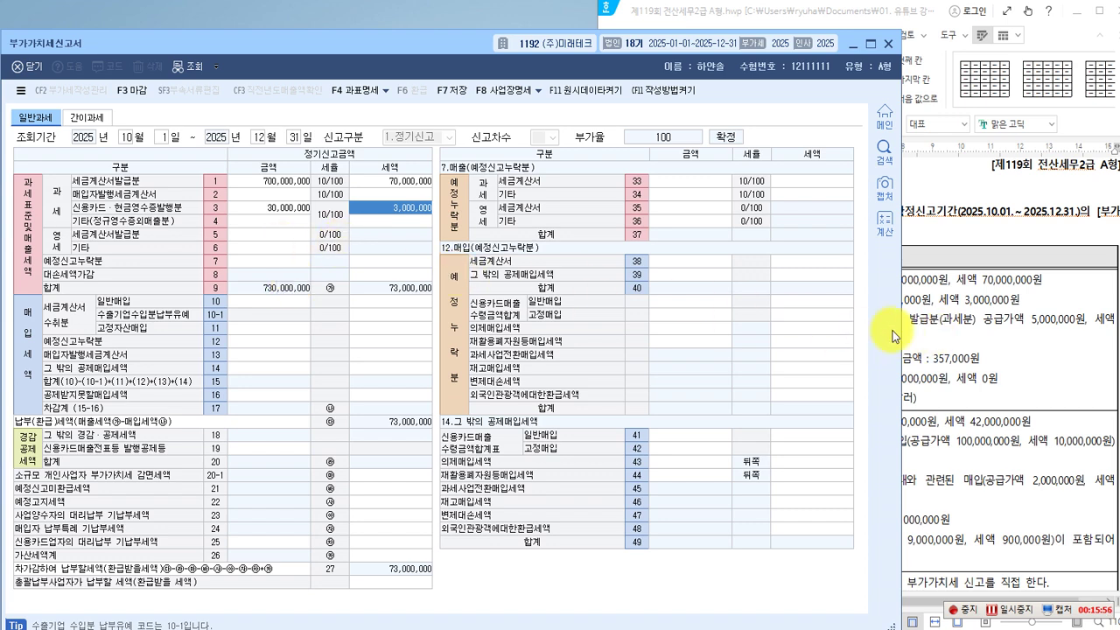
# Box the card-sales amount and its invoiced taxable portion in the exam question.
pyautogui.click(923, 328)
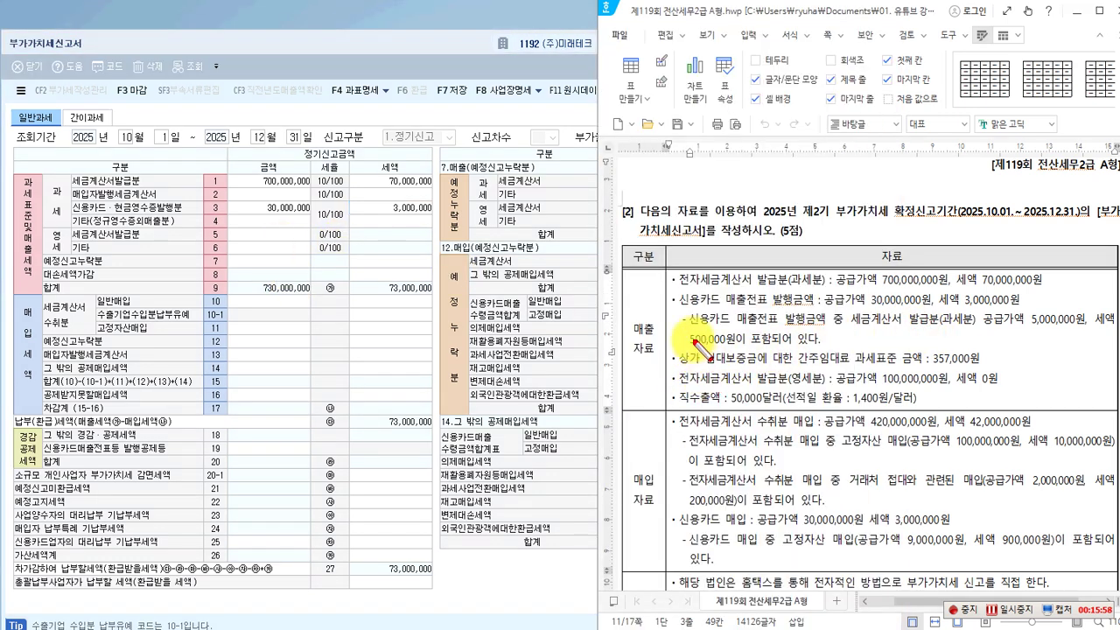
pyautogui.moveTo(685, 309)
pyautogui.mouseDown()
pyautogui.moveTo(759, 334)
pyautogui.moveTo(1016, 331)
pyautogui.mouseUp()
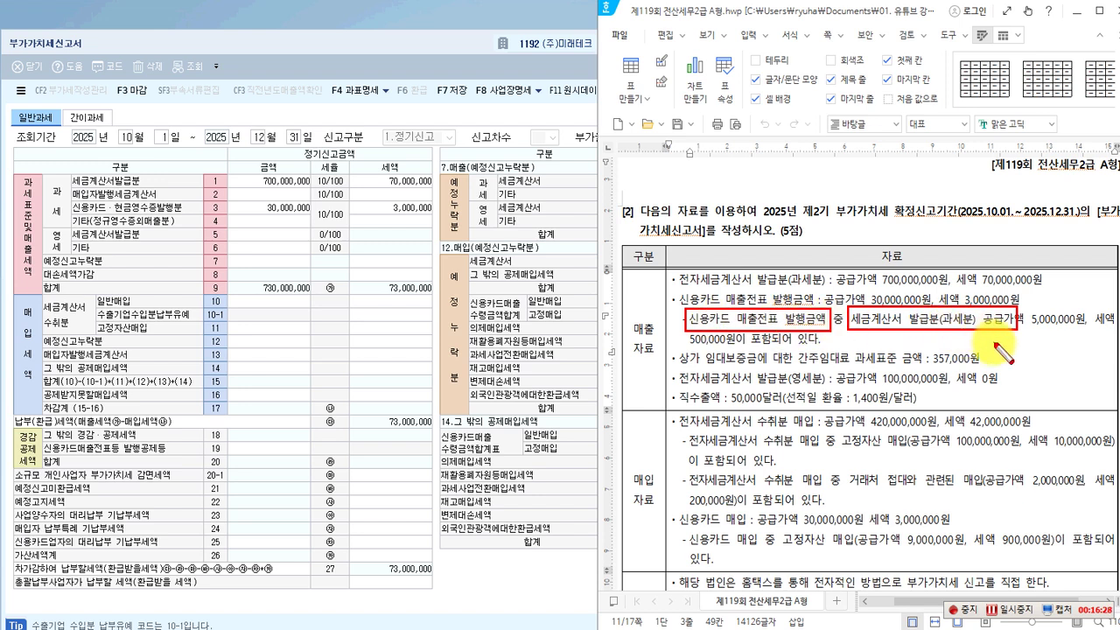
pyautogui.moveTo(990, 334); pyautogui.dragTo(1020, 348)
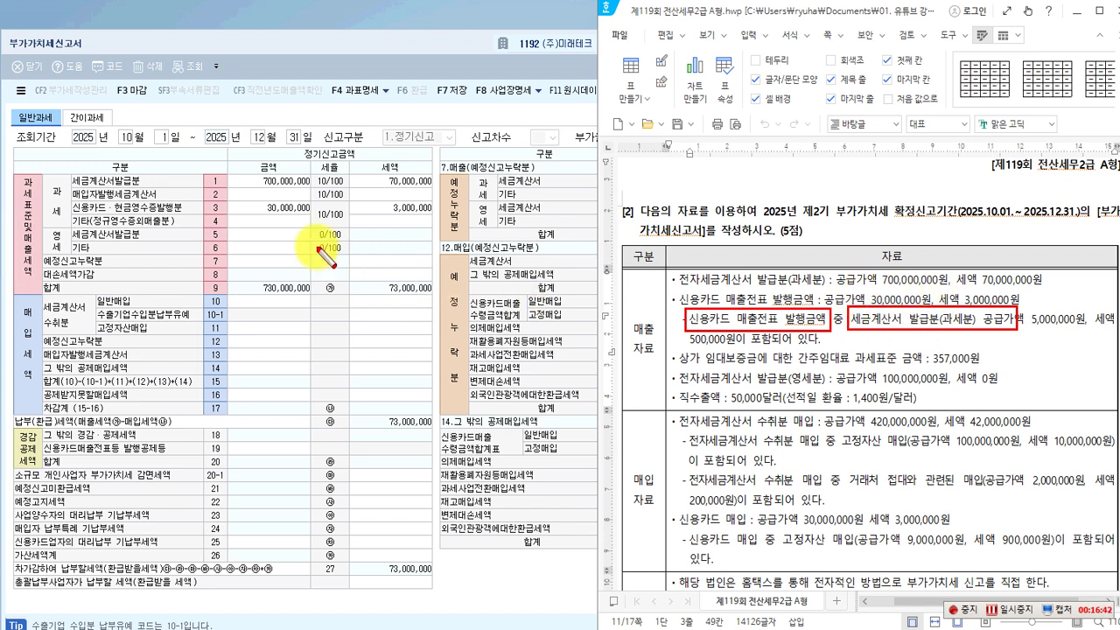
pyautogui.click(287, 214)
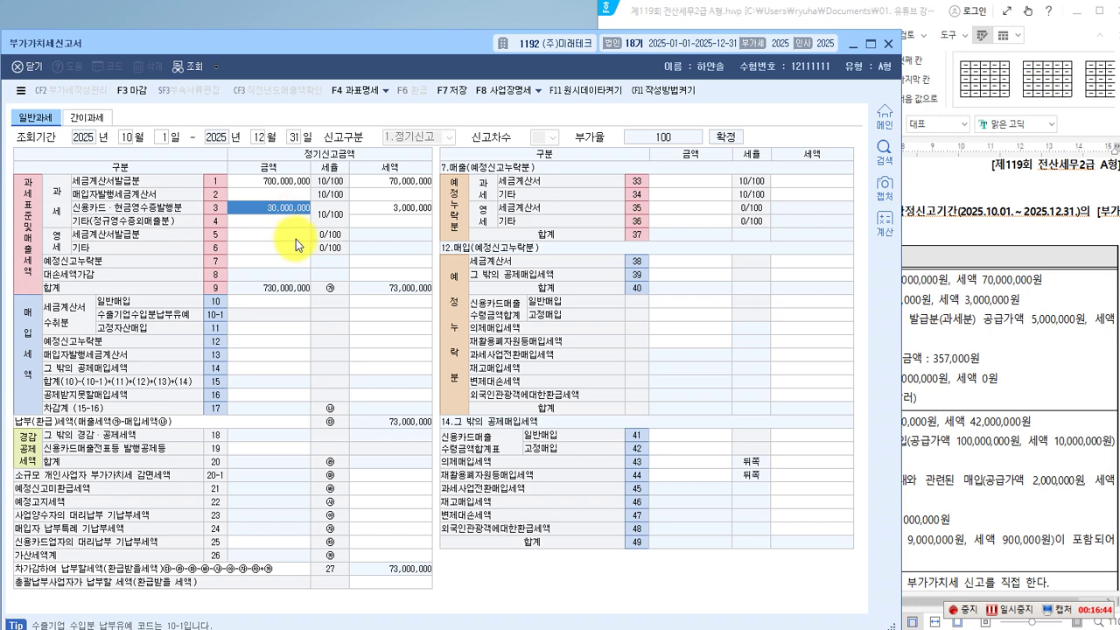
# Replace line 3's amount with 25,000,000, then highlight the rental deposit wording in the exam paper.
pyautogui.press('BackSpace')
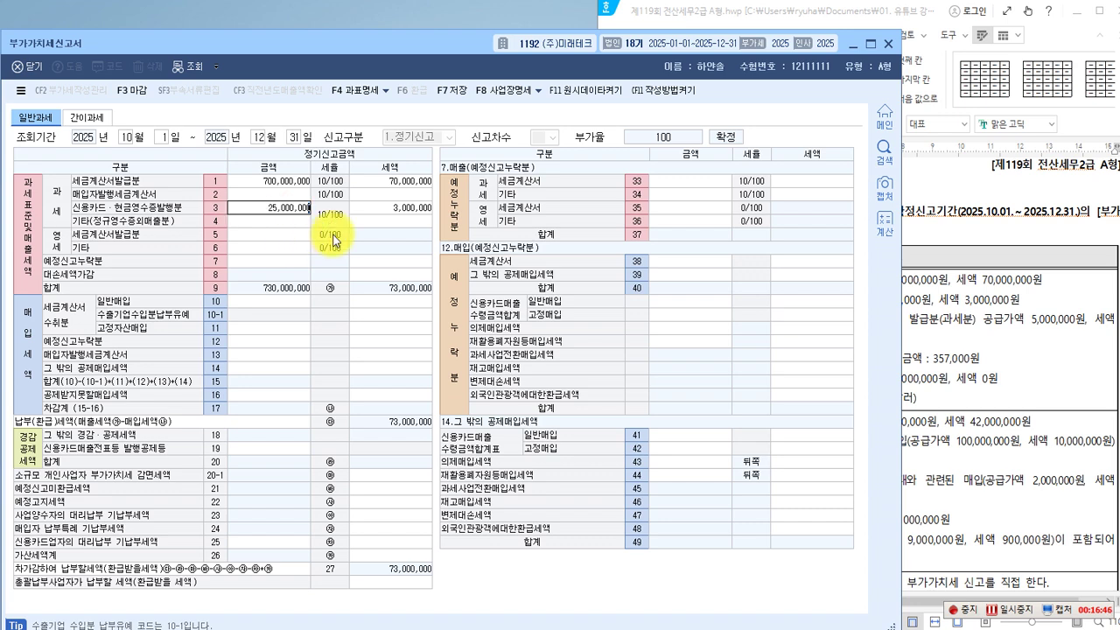
pyautogui.write('25000000')
pyautogui.press('Return')
pyautogui.click(980, 359)
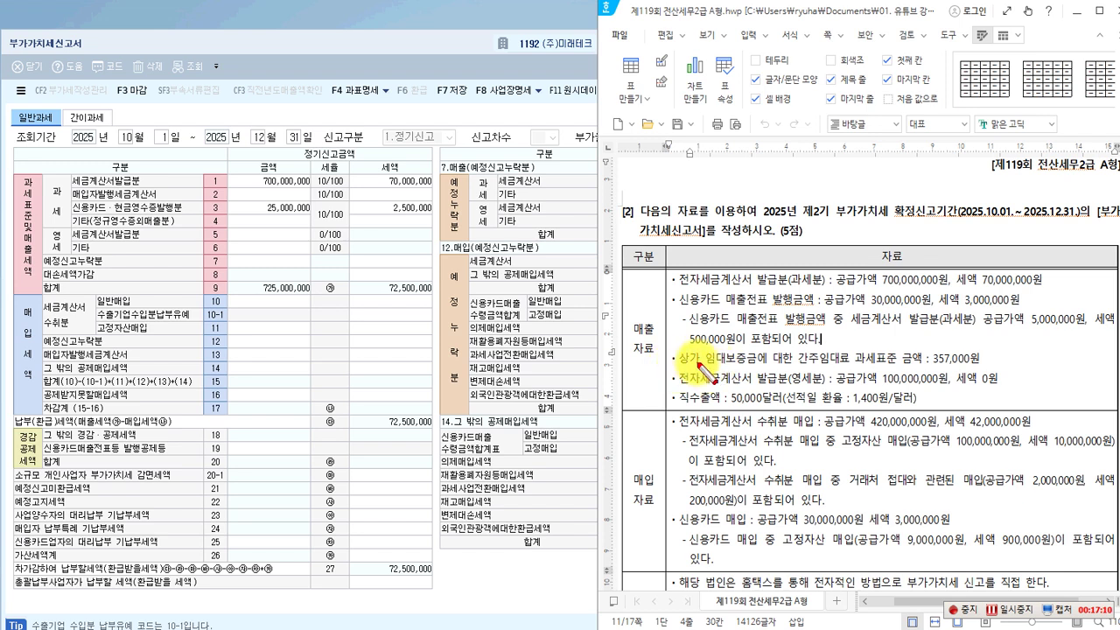
pyautogui.moveTo(705, 347)
pyautogui.mouseDown()
pyautogui.moveTo(758, 367)
pyautogui.moveTo(983, 370)
pyautogui.mouseUp()
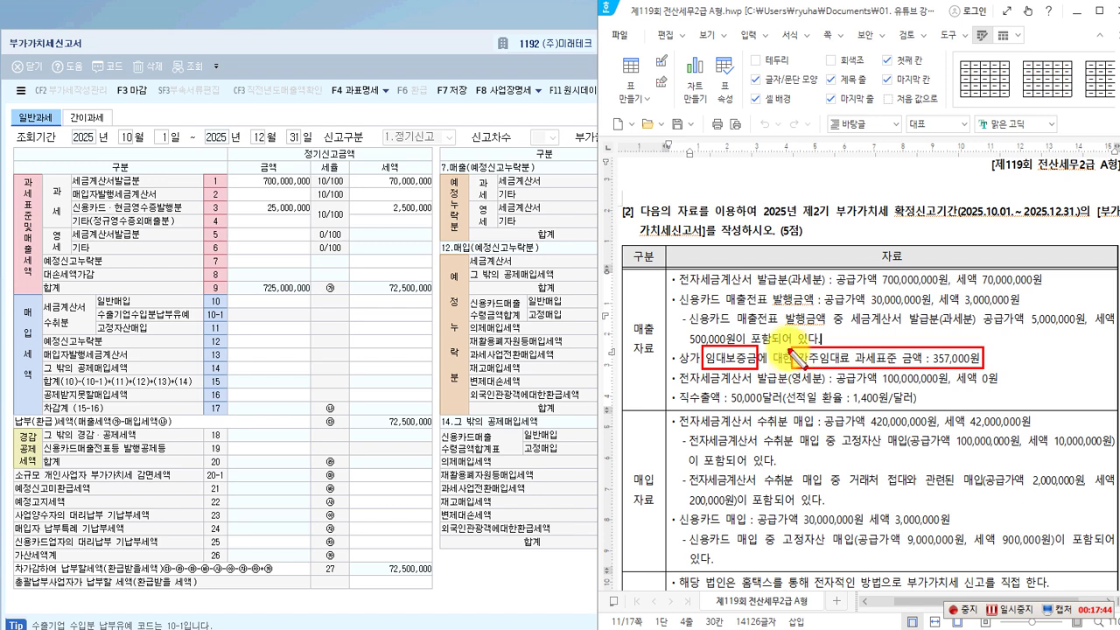
pyautogui.moveTo(790, 357); pyautogui.dragTo(827, 359)
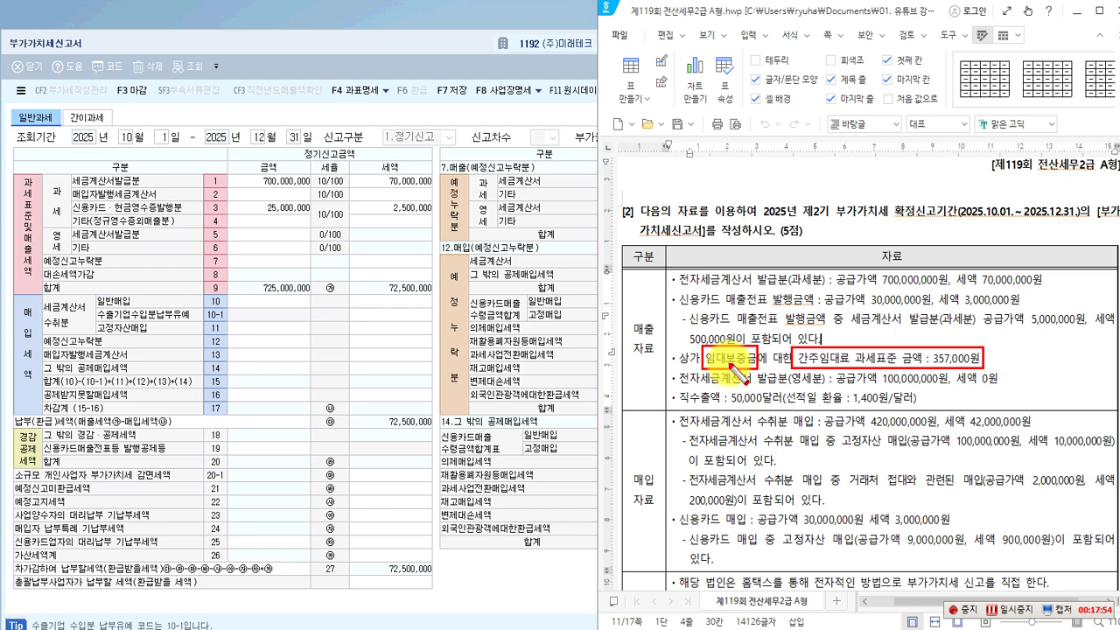
pyautogui.moveTo(735, 368); pyautogui.dragTo(757, 368)
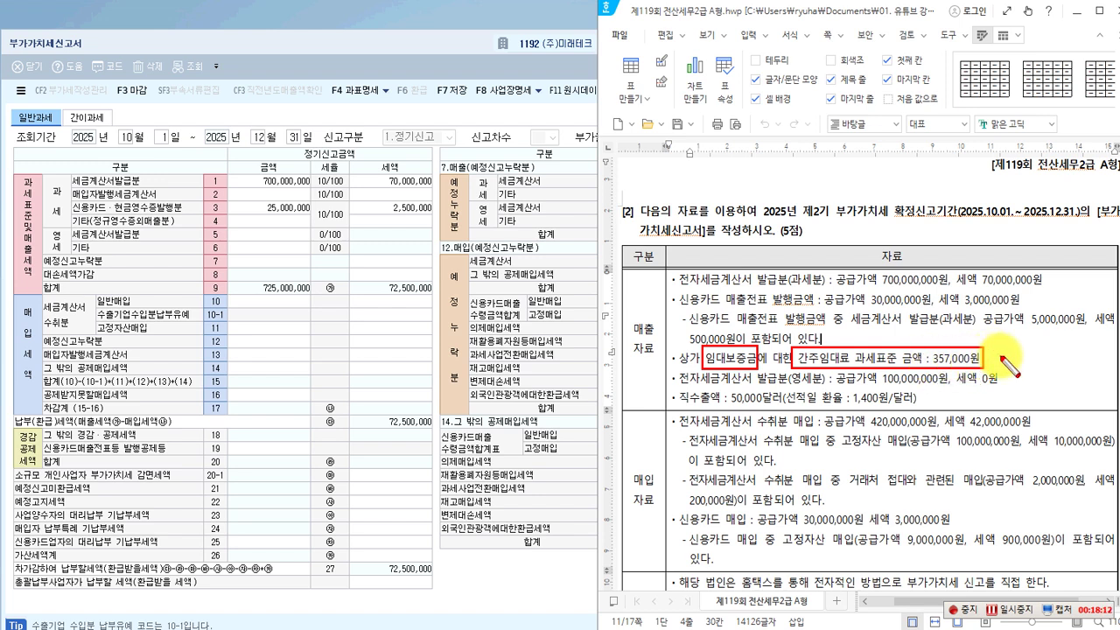
pyautogui.moveTo(68, 214)
pyautogui.mouseDown()
pyautogui.moveTo(105, 229)
pyautogui.moveTo(313, 229)
pyautogui.mouseUp()
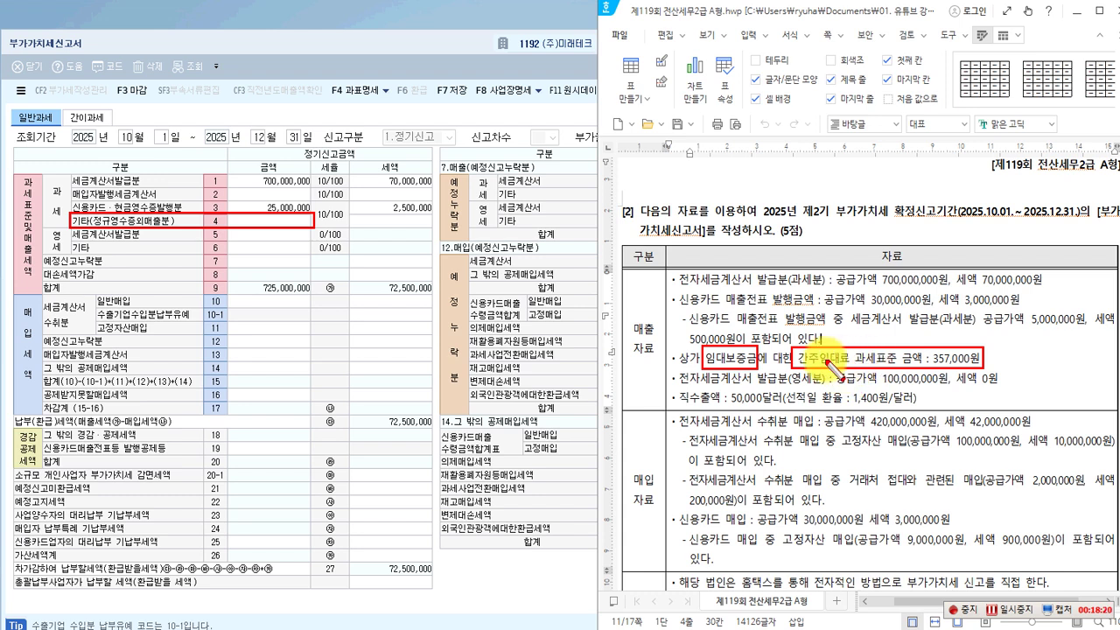
pyautogui.press('Escape')
# Enter 357,000 of deemed rental income on line 4, giving 35,700 tax.
pyautogui.click(284, 224)
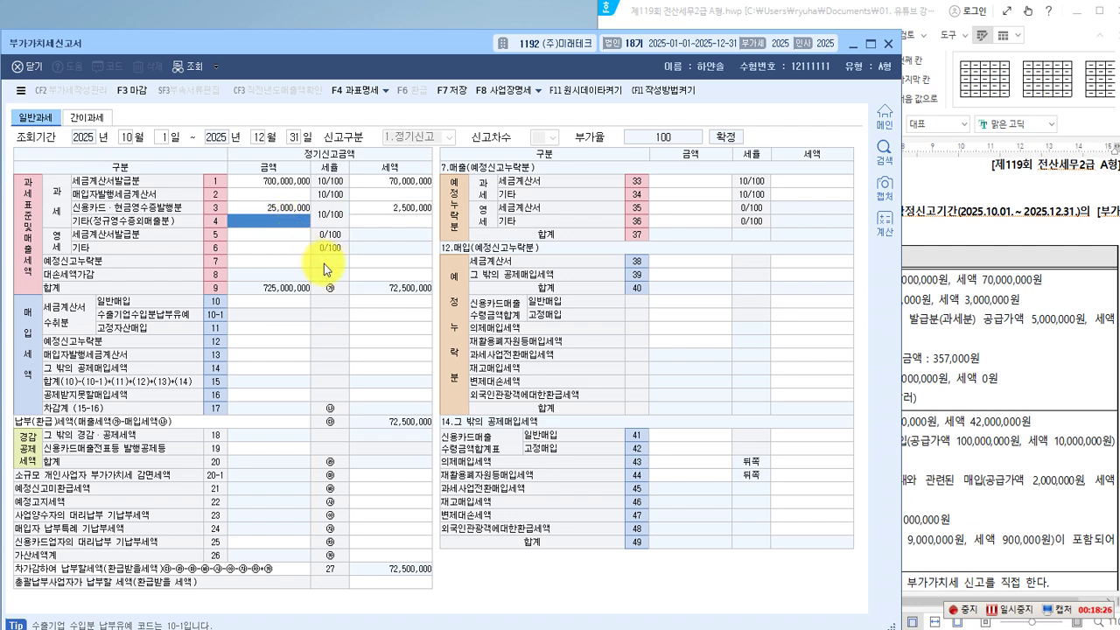
pyautogui.write('35')
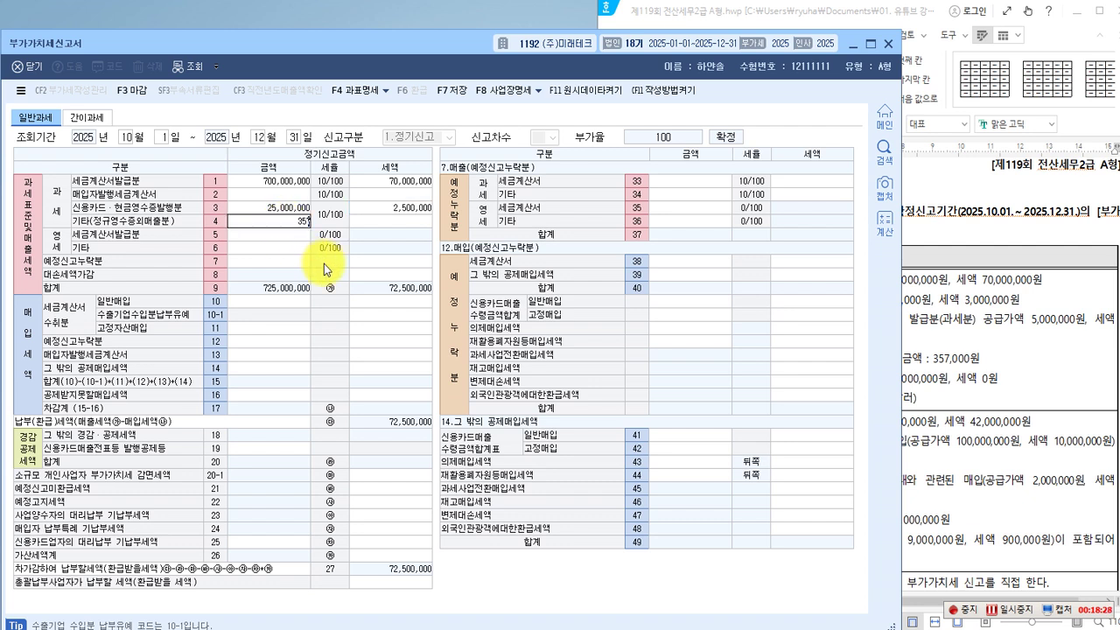
pyautogui.write('7,000')
pyautogui.press('Return')
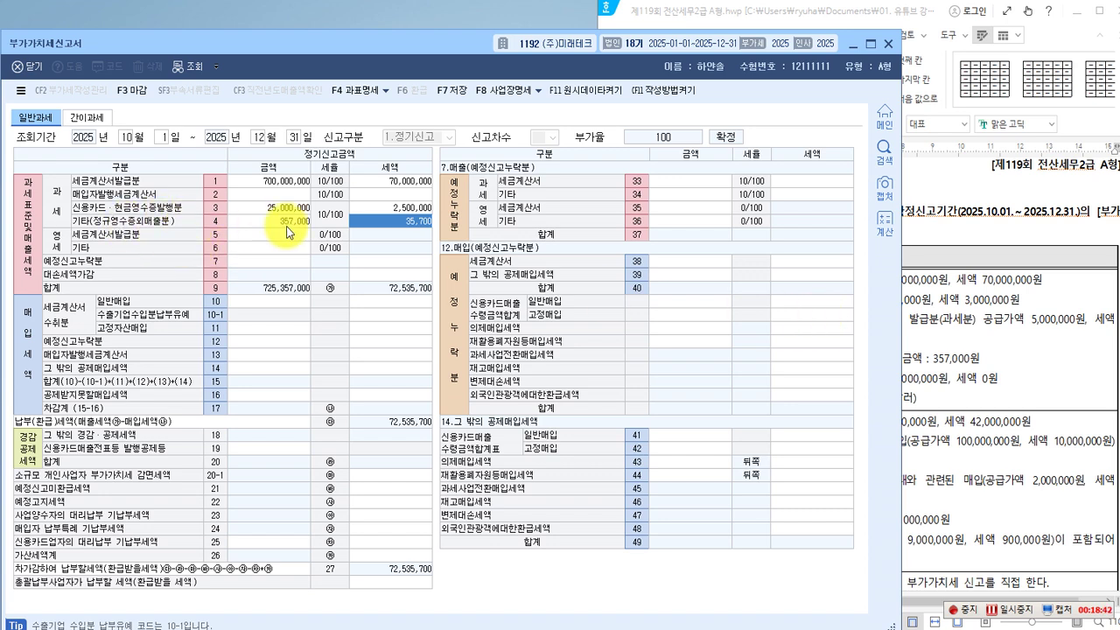
pyautogui.click(919, 313)
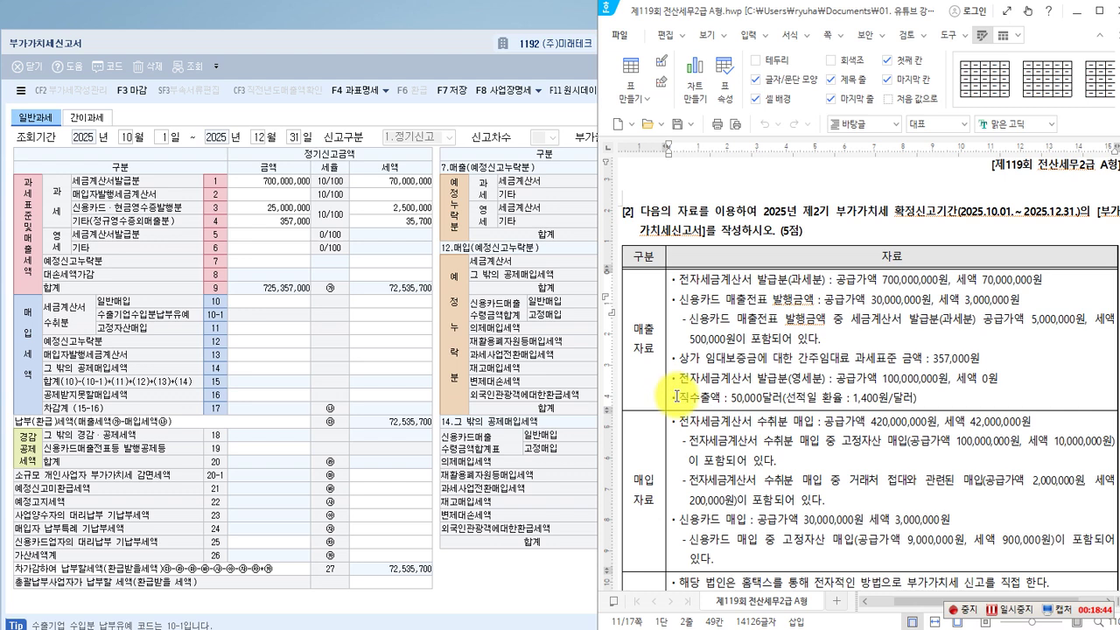
pyautogui.hotkey('ctrl', '2')
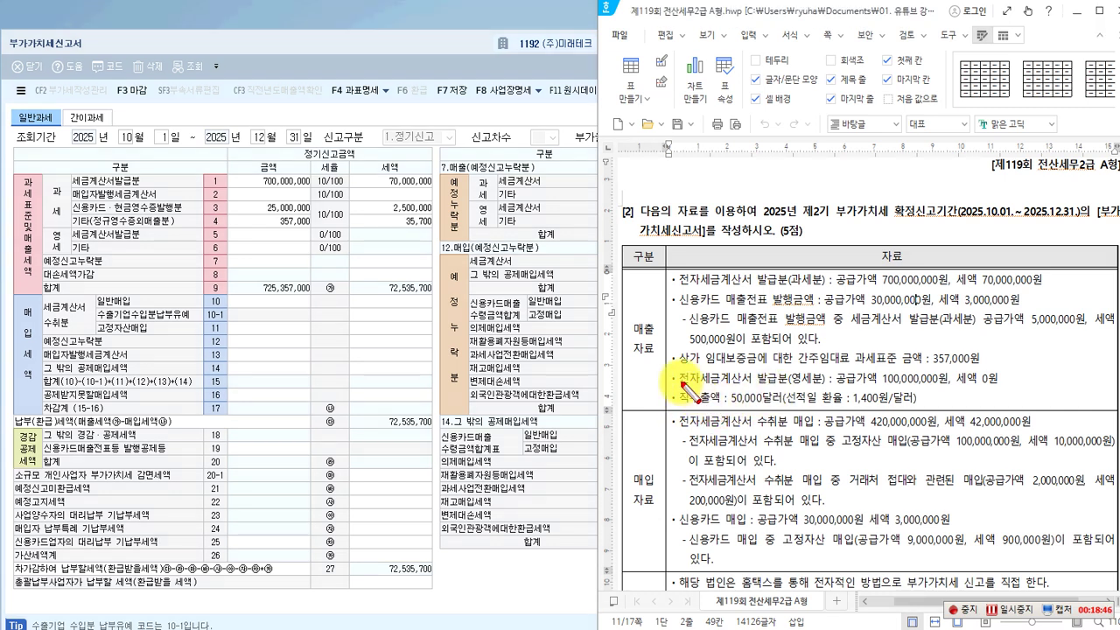
pyautogui.click(786, 362)
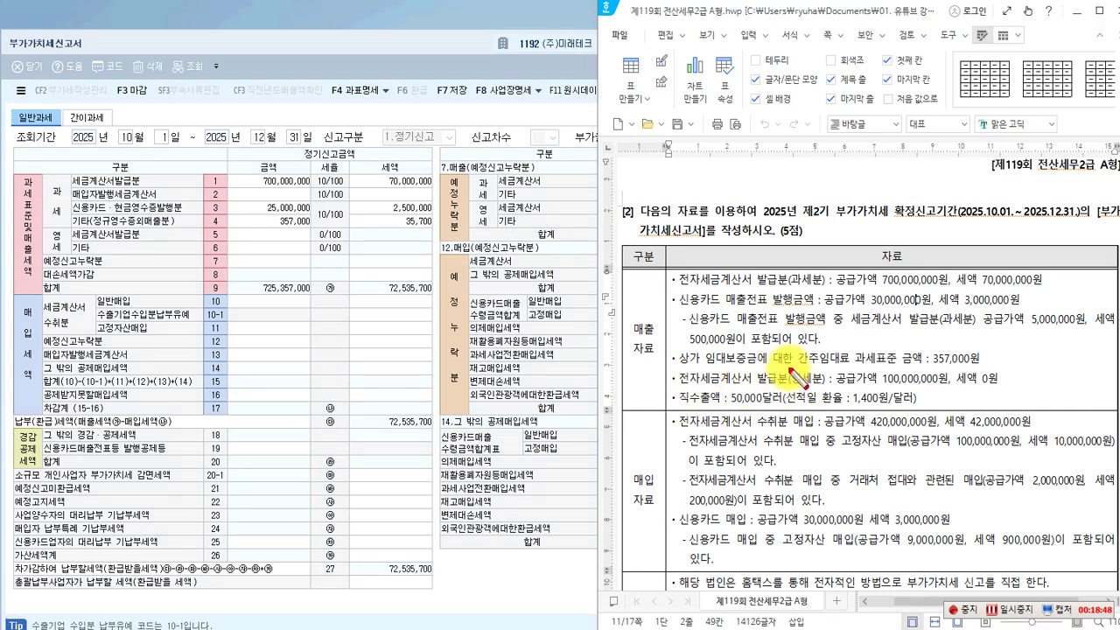
pyautogui.moveTo(789, 369); pyautogui.dragTo(828, 388)
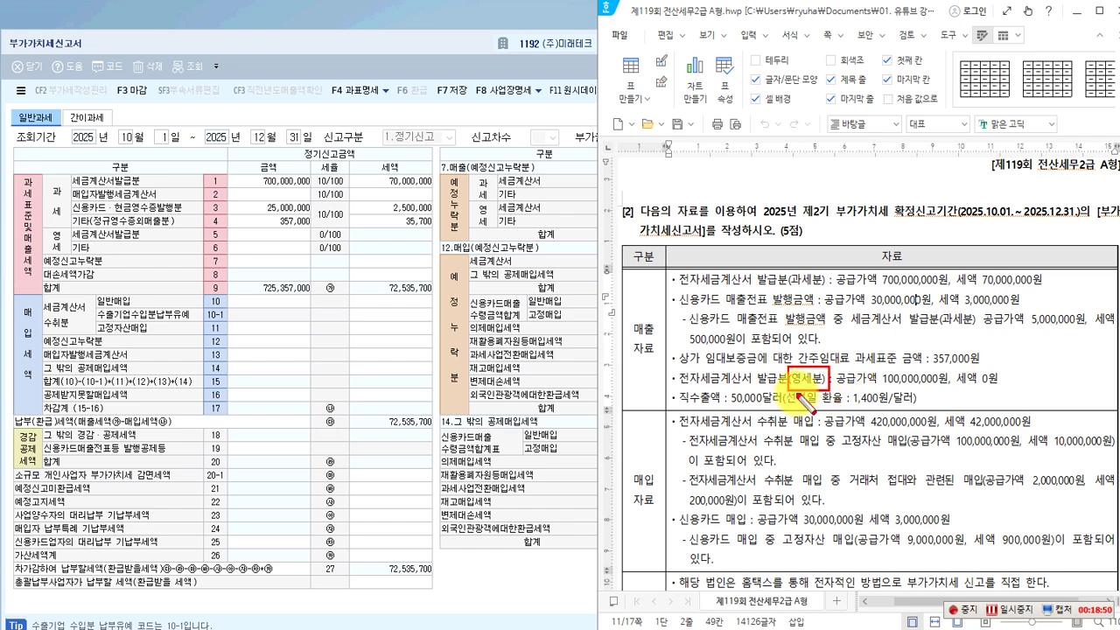
pyautogui.click(40, 231)
pyautogui.moveTo(46, 244)
pyautogui.mouseDown()
pyautogui.moveTo(72, 257)
pyautogui.moveTo(310, 244)
pyautogui.mouseUp()
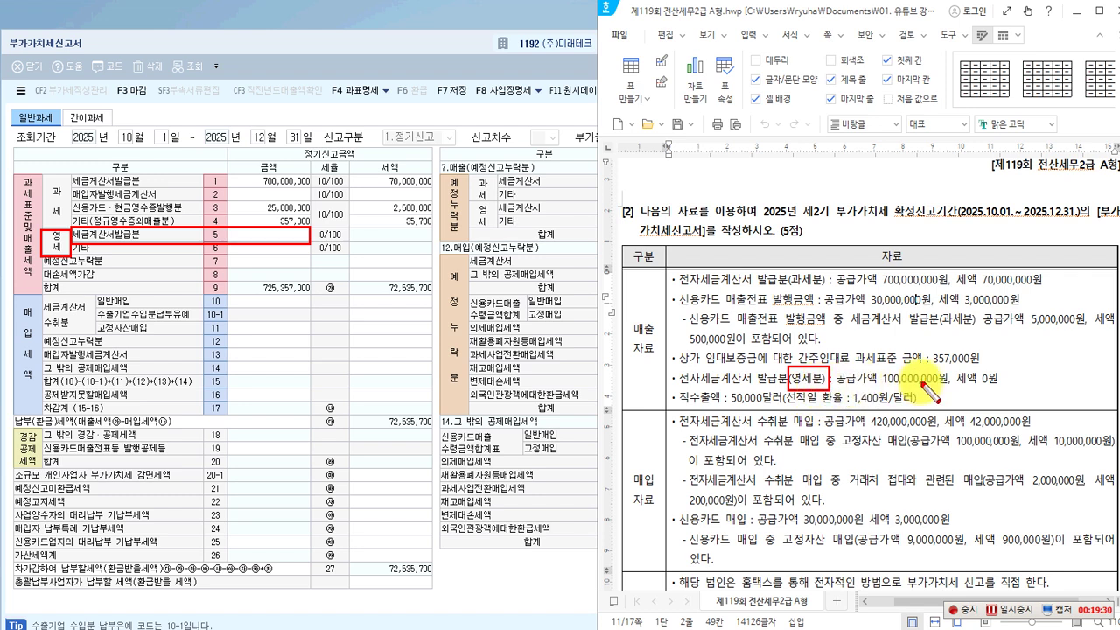
pyautogui.click(276, 236)
# Enter 100,000,000 of zero-rated tax-invoice sales on line 5.
pyautogui.write('100000000')
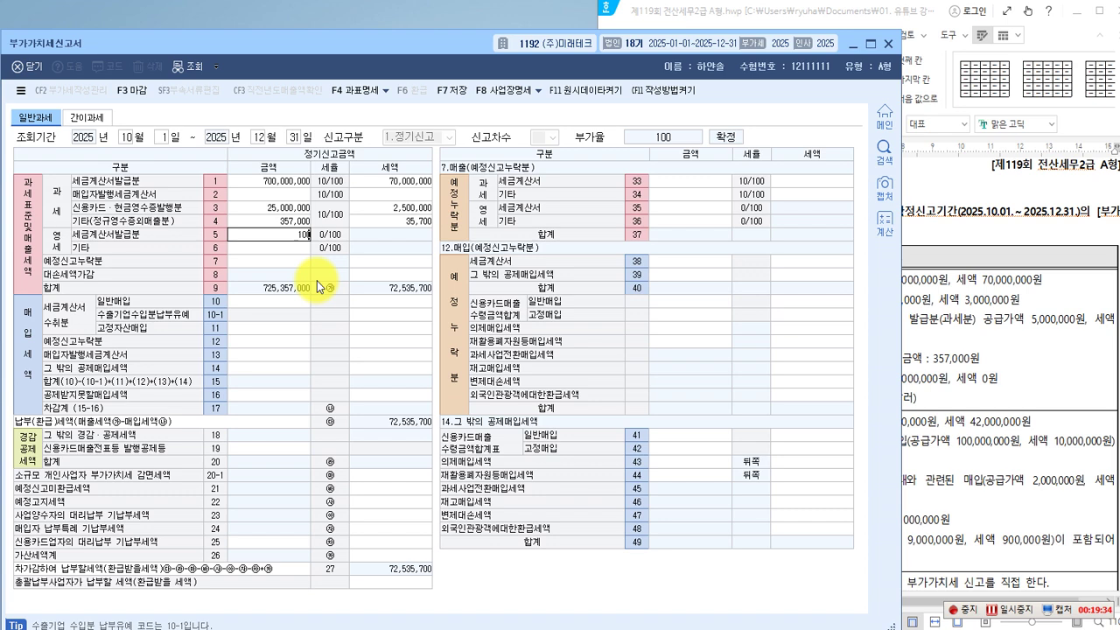
pyautogui.press('Return')
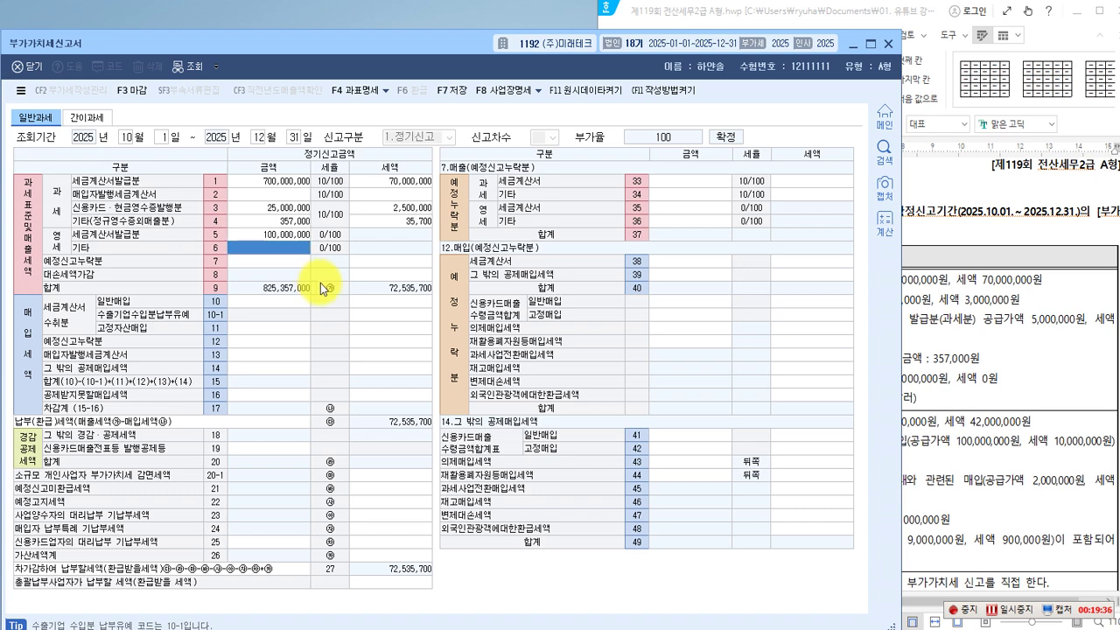
pyautogui.click(963, 346)
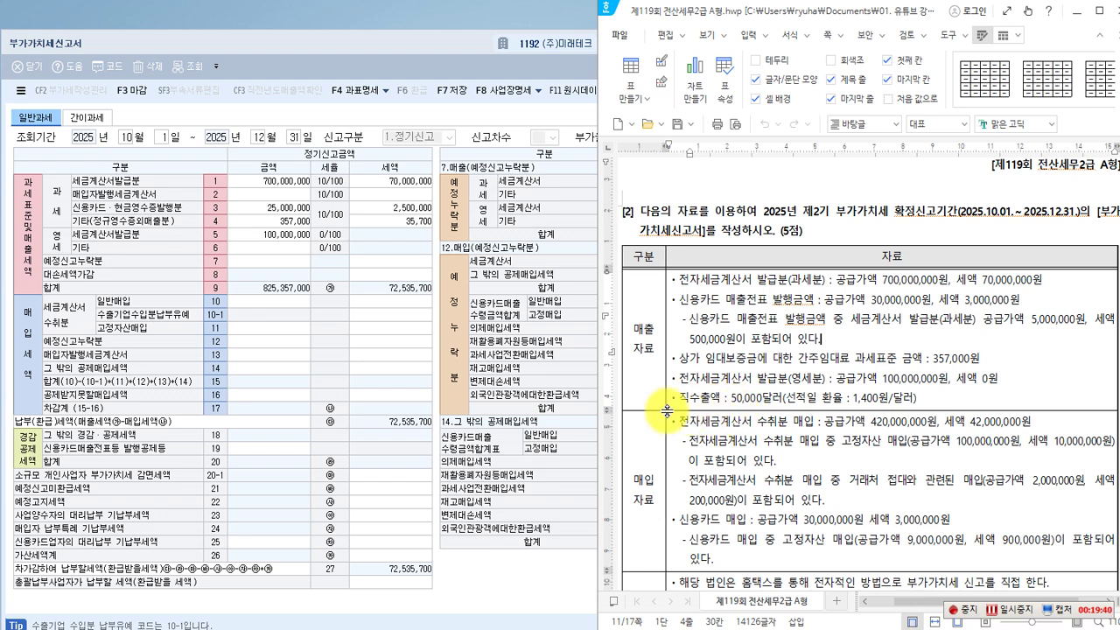
# Enter 70,000,000 of zero-rated other sales on line 6.
pyautogui.click(289, 254)
pyautogui.click(959, 391)
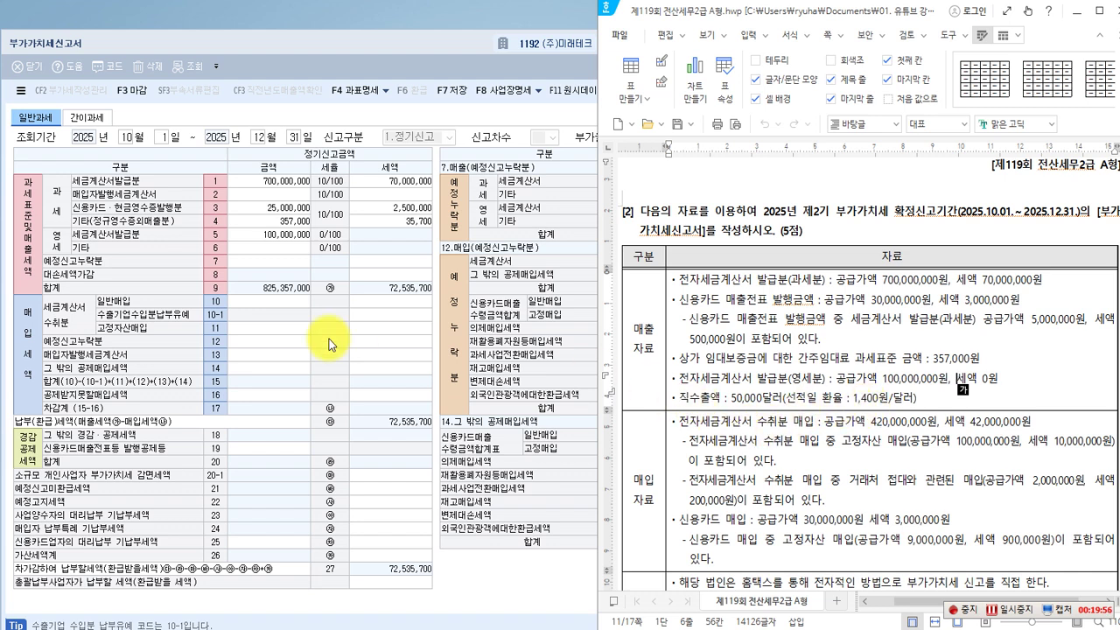
pyautogui.click(285, 249)
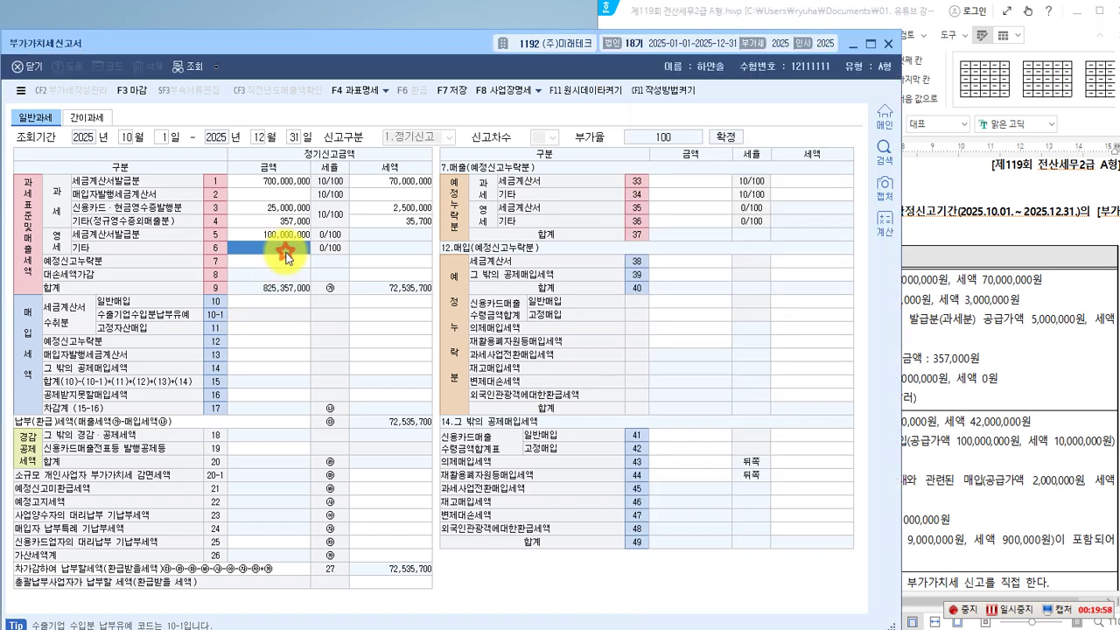
pyautogui.write('70,000,000')
pyautogui.press('Return')
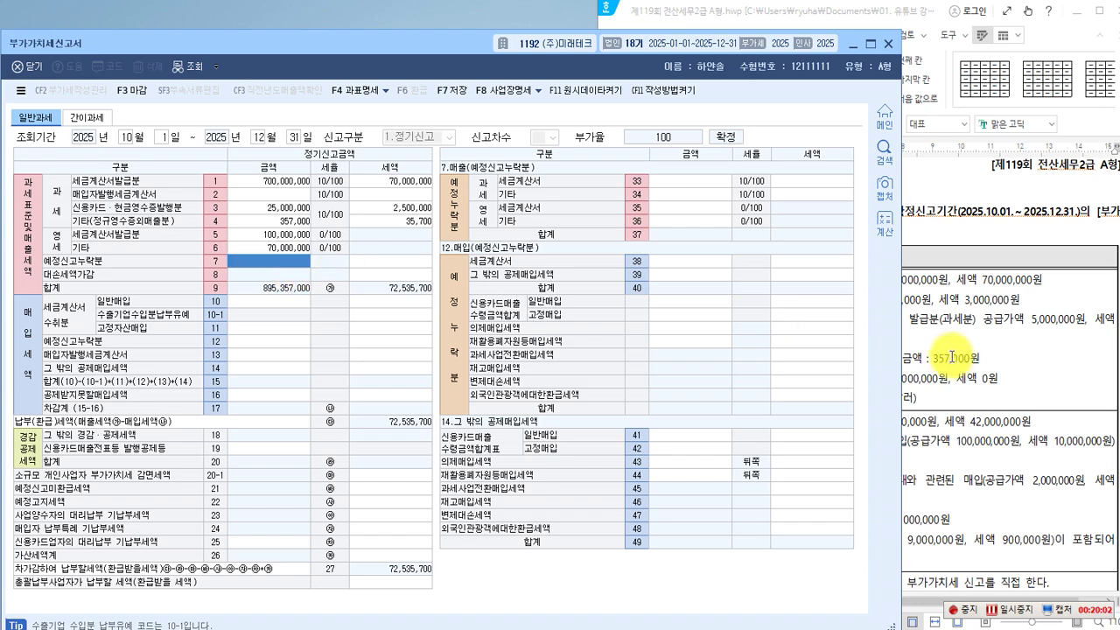
pyautogui.click(951, 354)
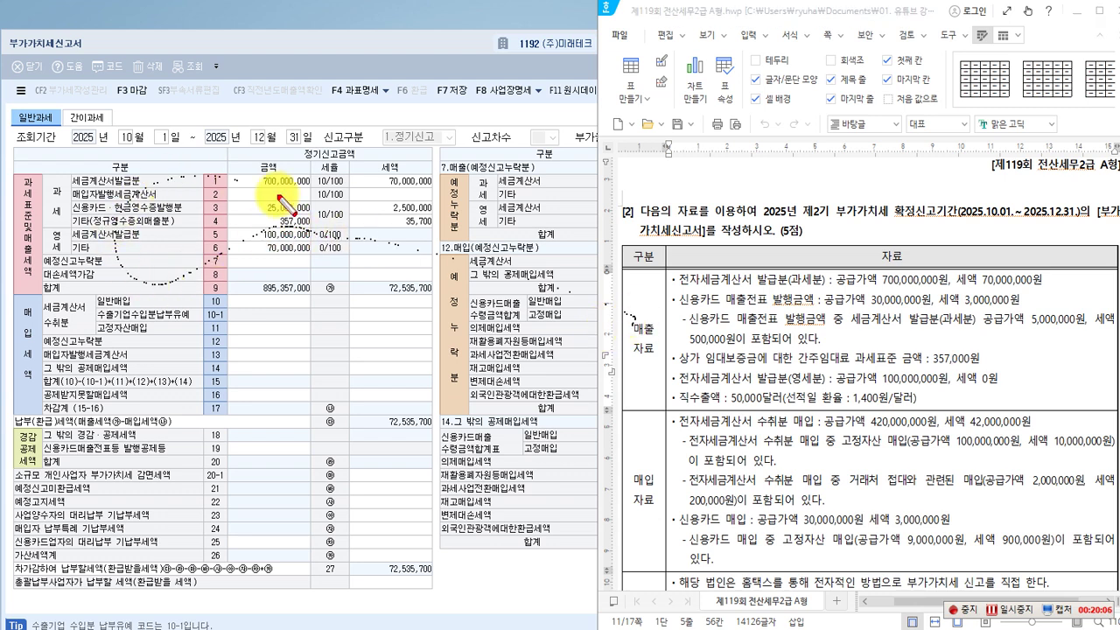
pyautogui.moveTo(627, 317)
pyautogui.mouseDown()
pyautogui.moveTo(629, 348)
pyautogui.moveTo(653, 362)
pyautogui.mouseUp()
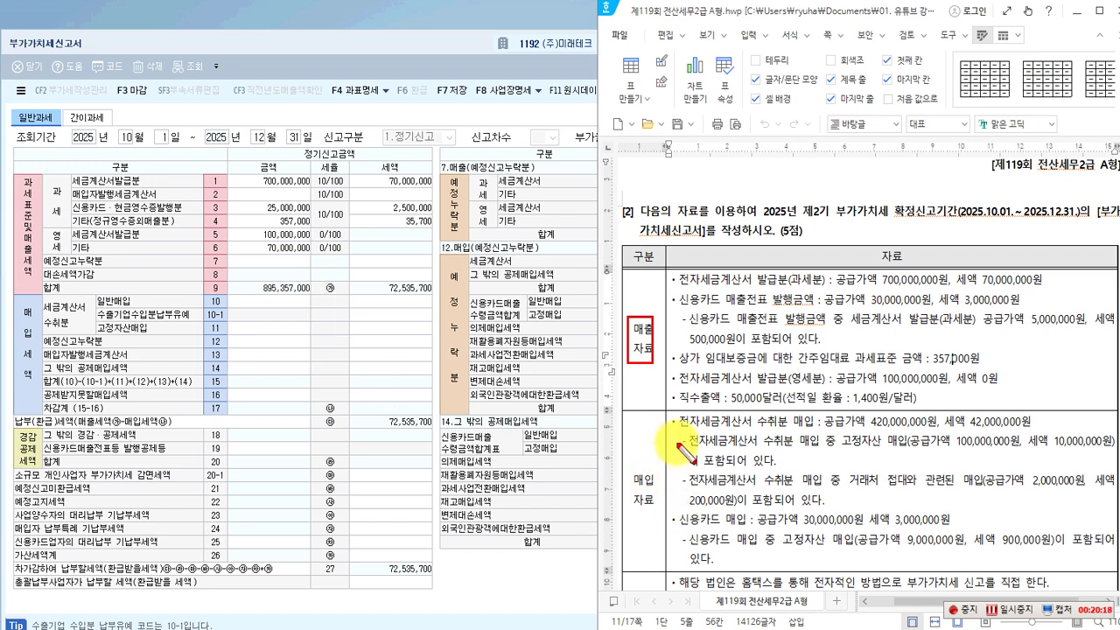
pyautogui.moveTo(643, 479)
pyautogui.mouseDown()
pyautogui.moveTo(633, 525)
pyautogui.moveTo(656, 453)
pyautogui.mouseUp()
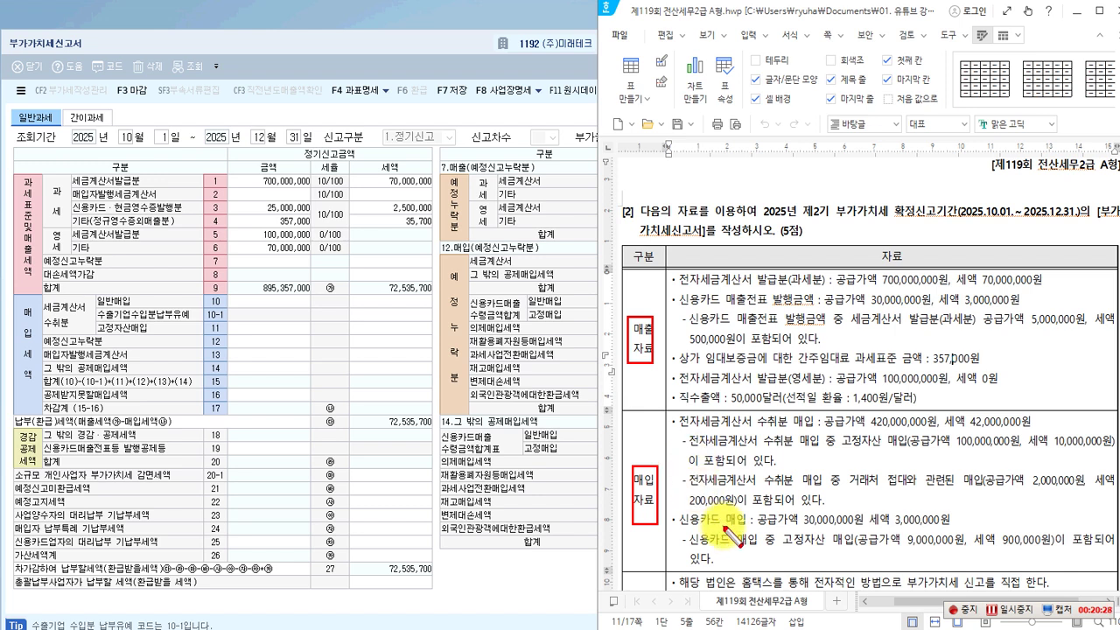
pyautogui.moveTo(671, 413)
pyautogui.mouseDown()
pyautogui.moveTo(737, 435)
pyautogui.moveTo(815, 432)
pyautogui.mouseUp()
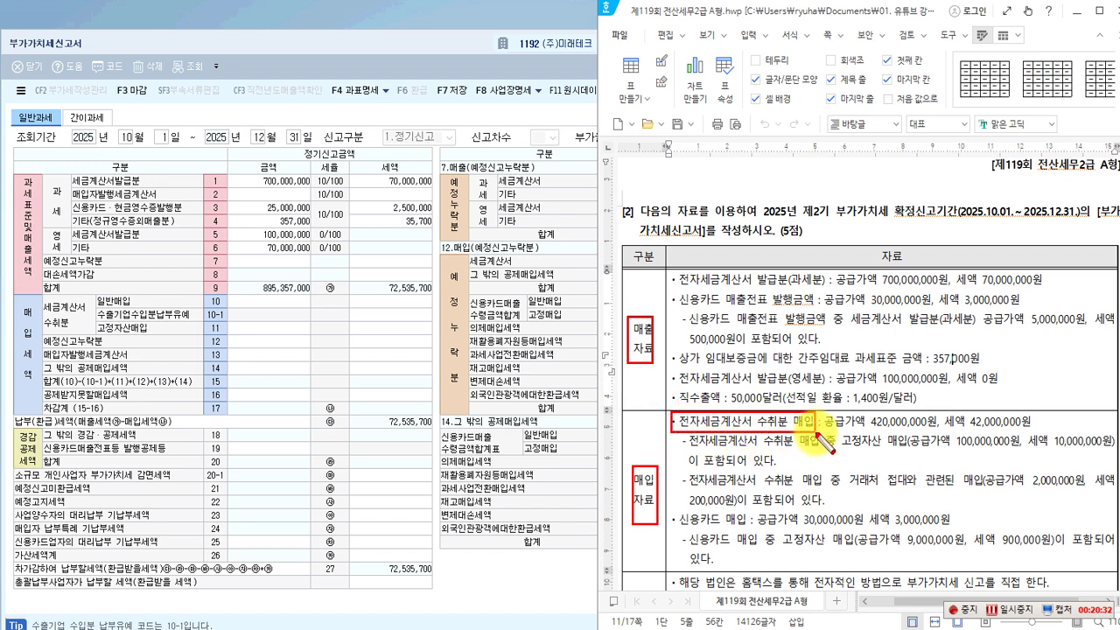
pyautogui.moveTo(40, 298)
pyautogui.mouseDown()
pyautogui.moveTo(58, 325)
pyautogui.moveTo(96, 336)
pyautogui.mouseUp()
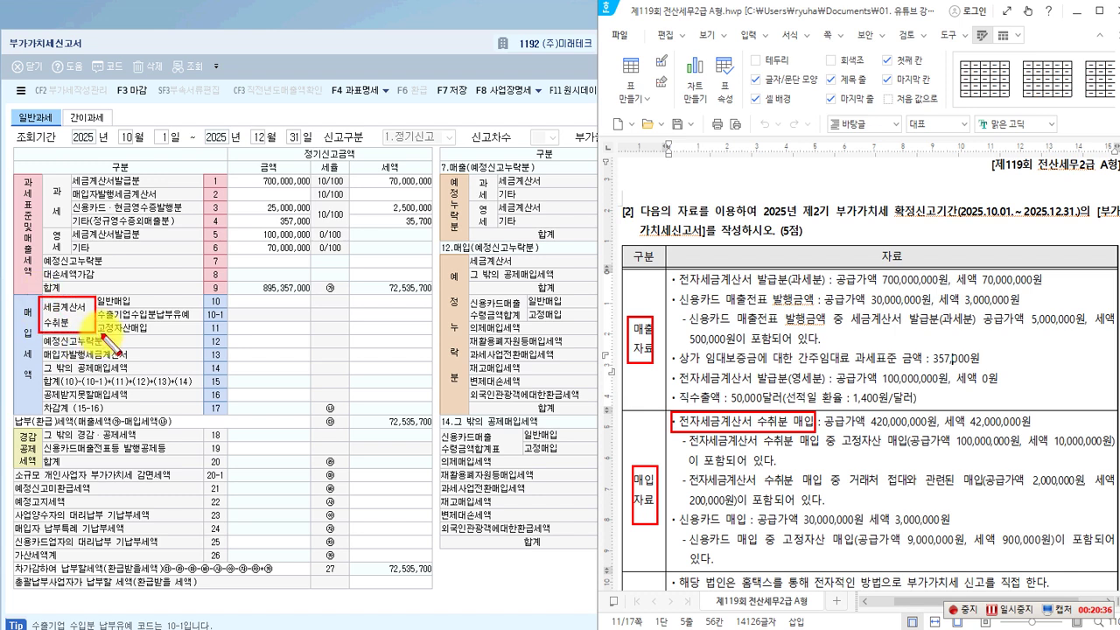
pyautogui.moveTo(94, 293)
pyautogui.mouseDown()
pyautogui.moveTo(179, 315)
pyautogui.moveTo(307, 307)
pyautogui.mouseUp()
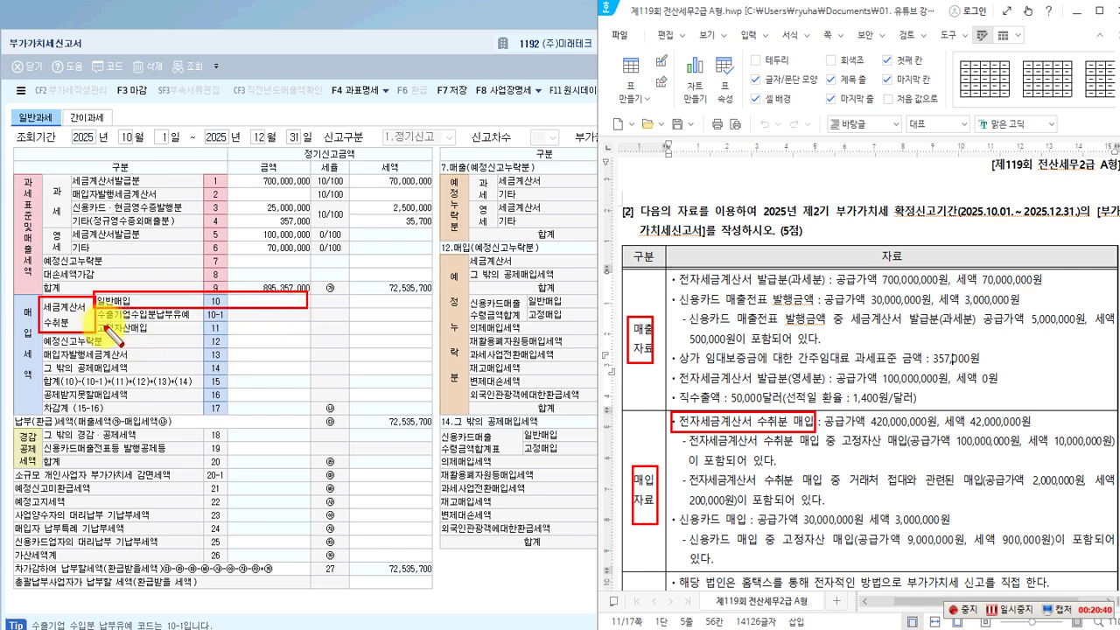
pyautogui.moveTo(98, 322); pyautogui.dragTo(270, 346)
pyautogui.moveTo(313, 340); pyautogui.dragTo(313, 339)
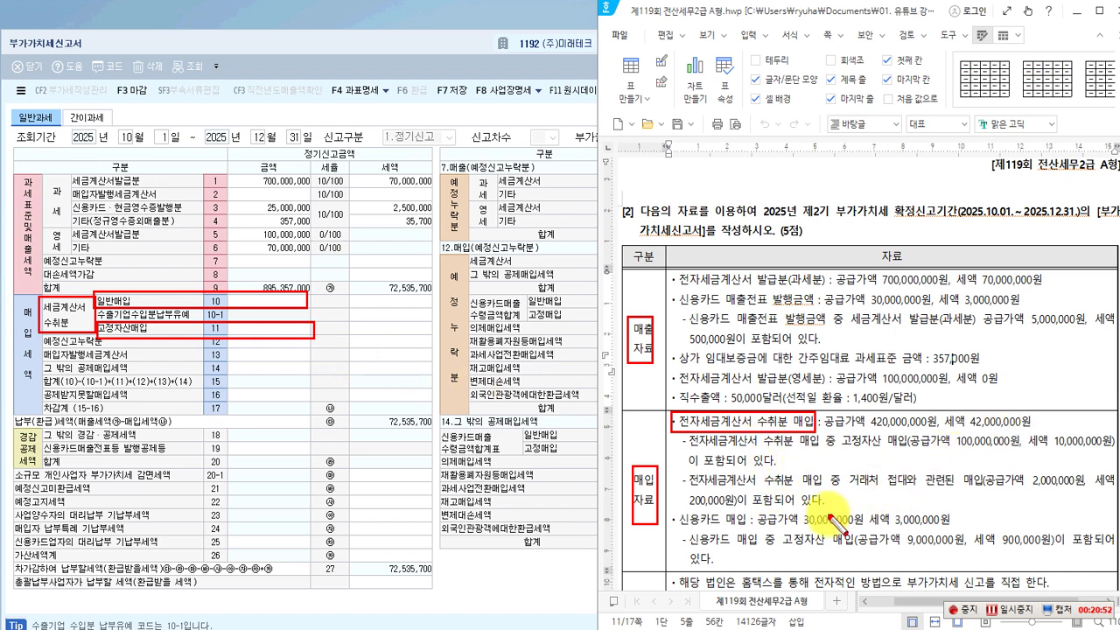
pyautogui.press('Escape')
# Enter 420,000,000 with 42,000,000 tax on line 10, then find the fixed-asset purchase detail in the problem.
pyautogui.click(267, 306)
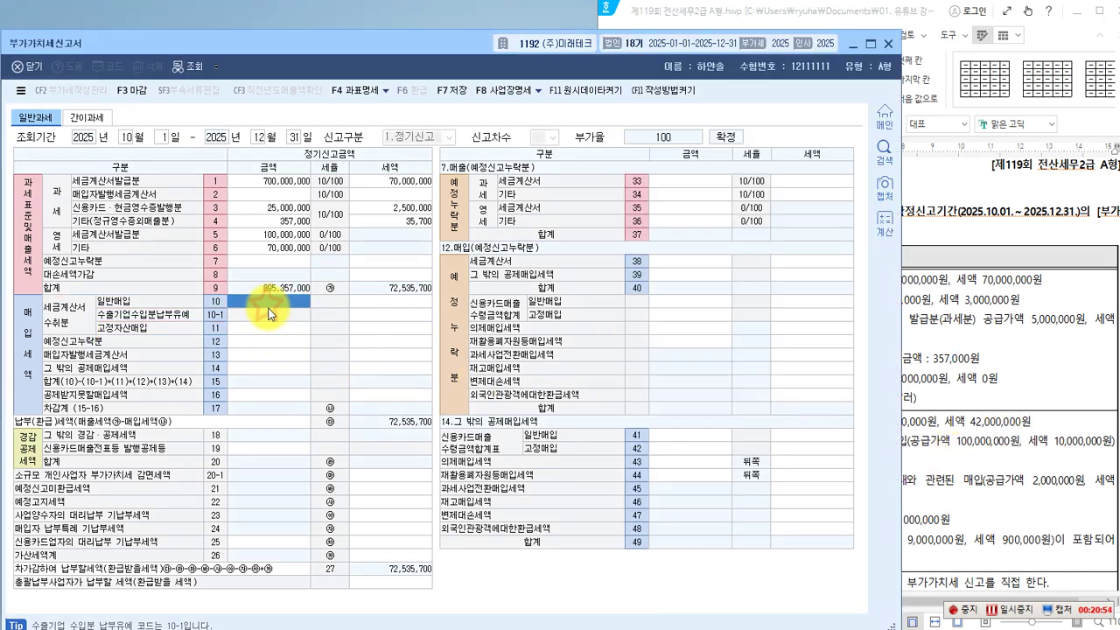
pyautogui.write('420,000,000')
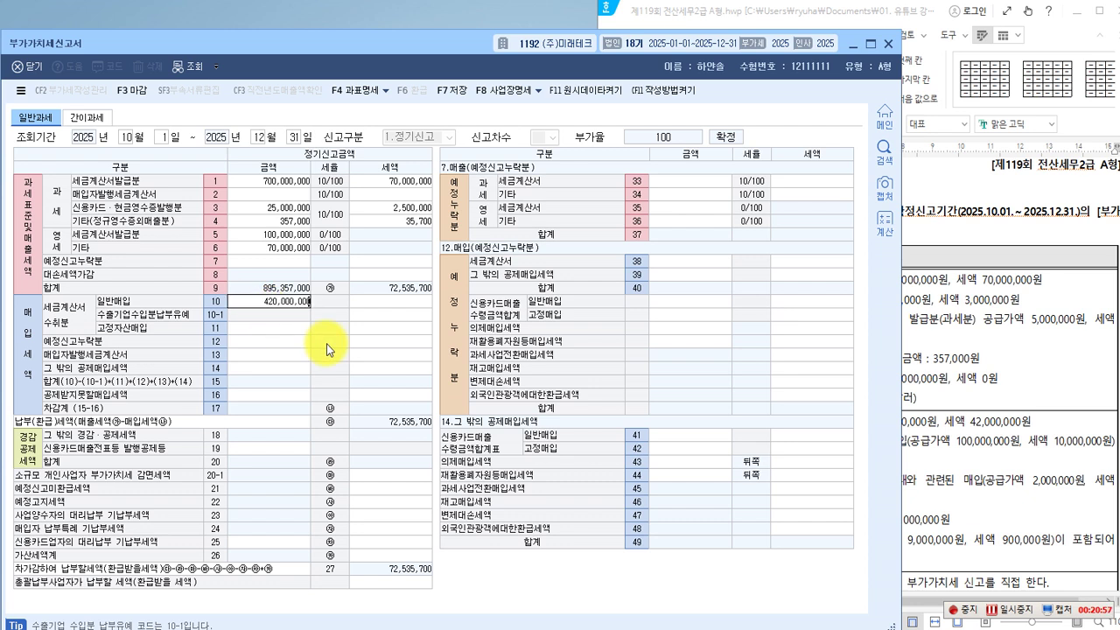
pyautogui.press('Return')
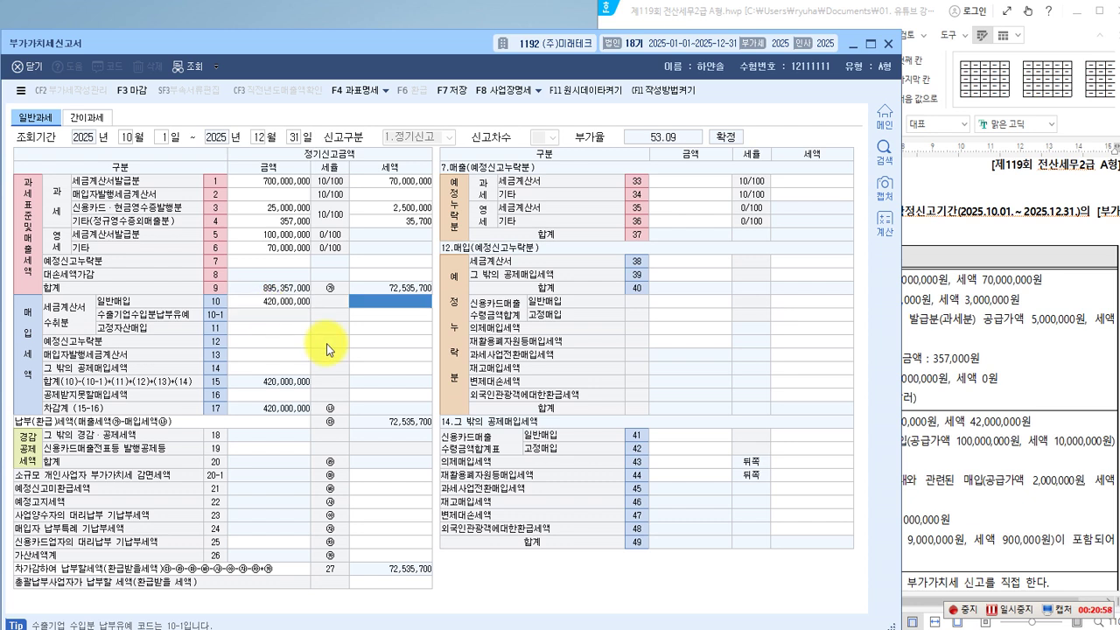
pyautogui.write('42000000')
pyautogui.press('Return')
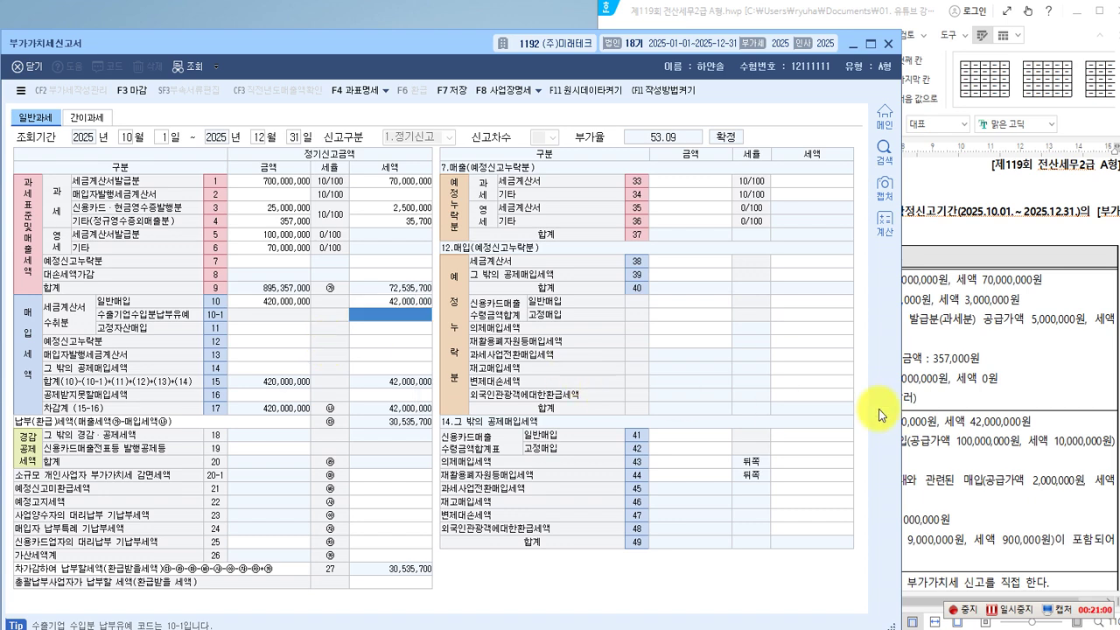
pyautogui.click(879, 415)
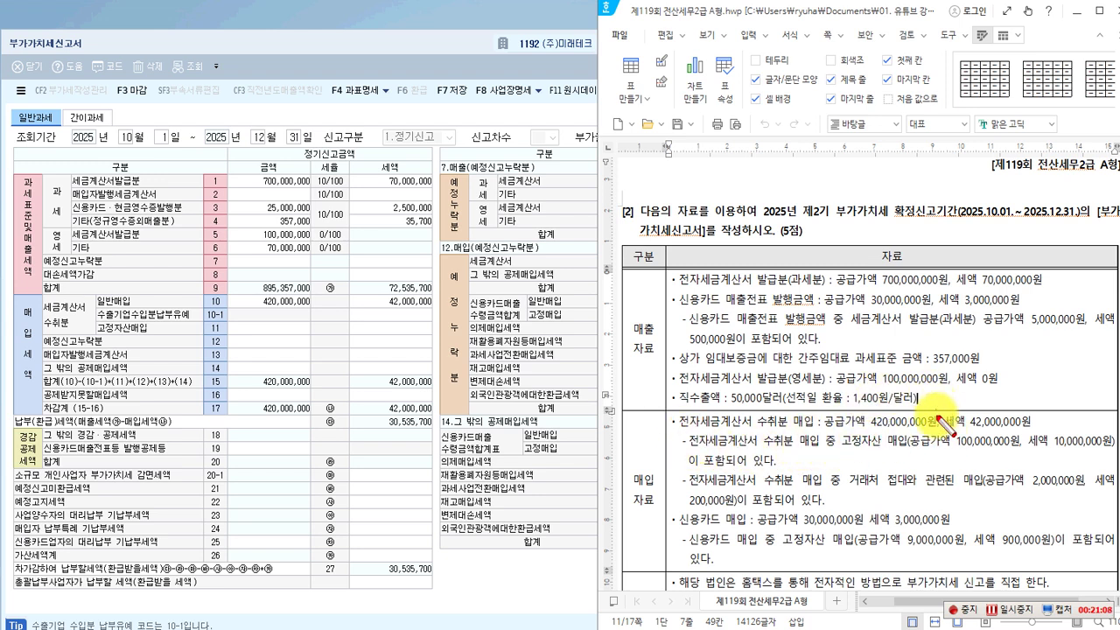
pyautogui.moveTo(835, 432); pyautogui.dragTo(1109, 452)
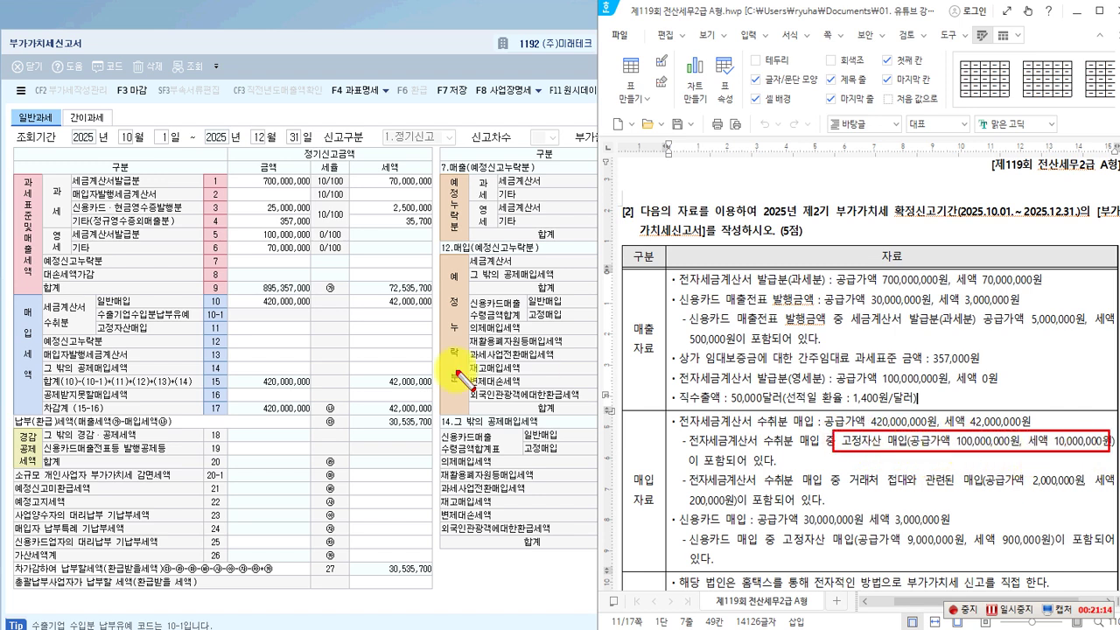
# Enter fixed-asset purchases of 100,000,000 with 10,000,000 tax on line 11.
pyautogui.click(267, 329)
pyautogui.write('100,000,000')
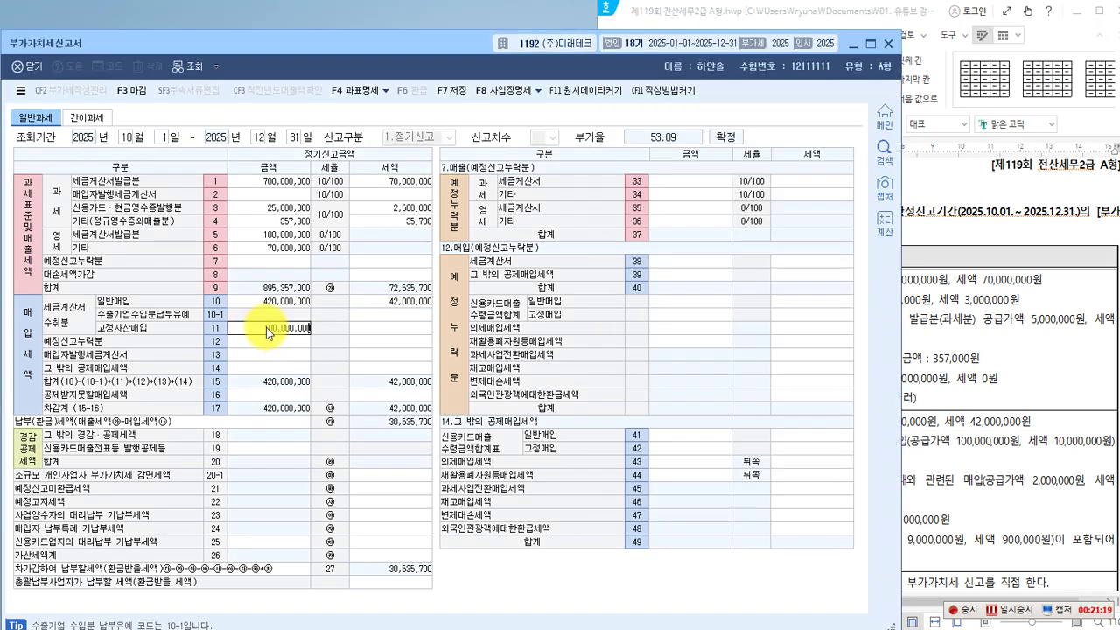
pyautogui.press('Return')
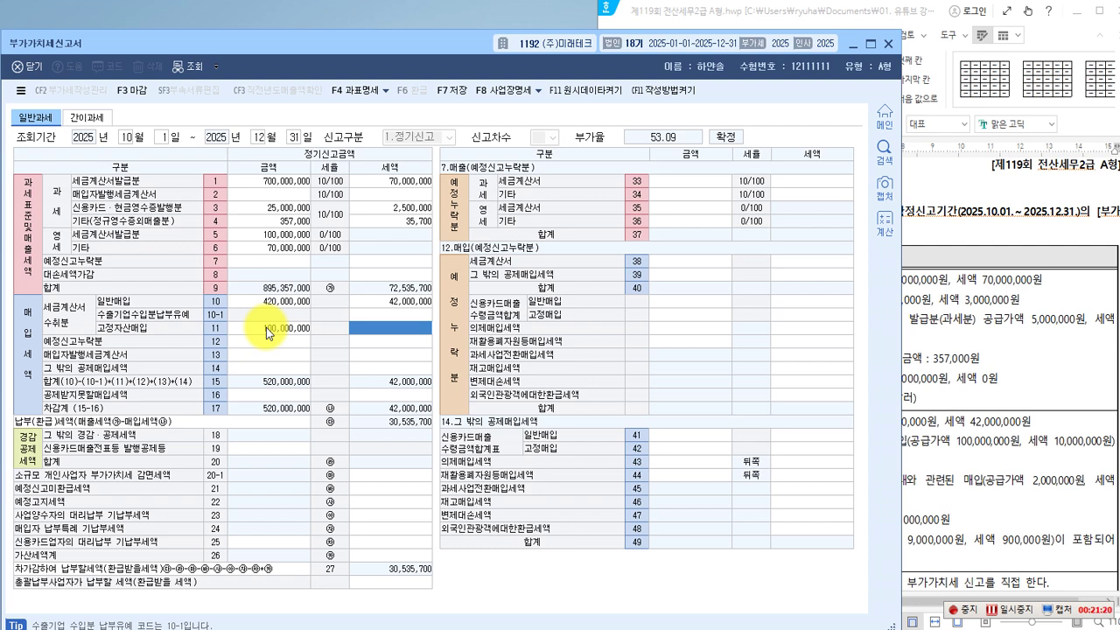
pyautogui.write('10000000')
pyautogui.press('Return')
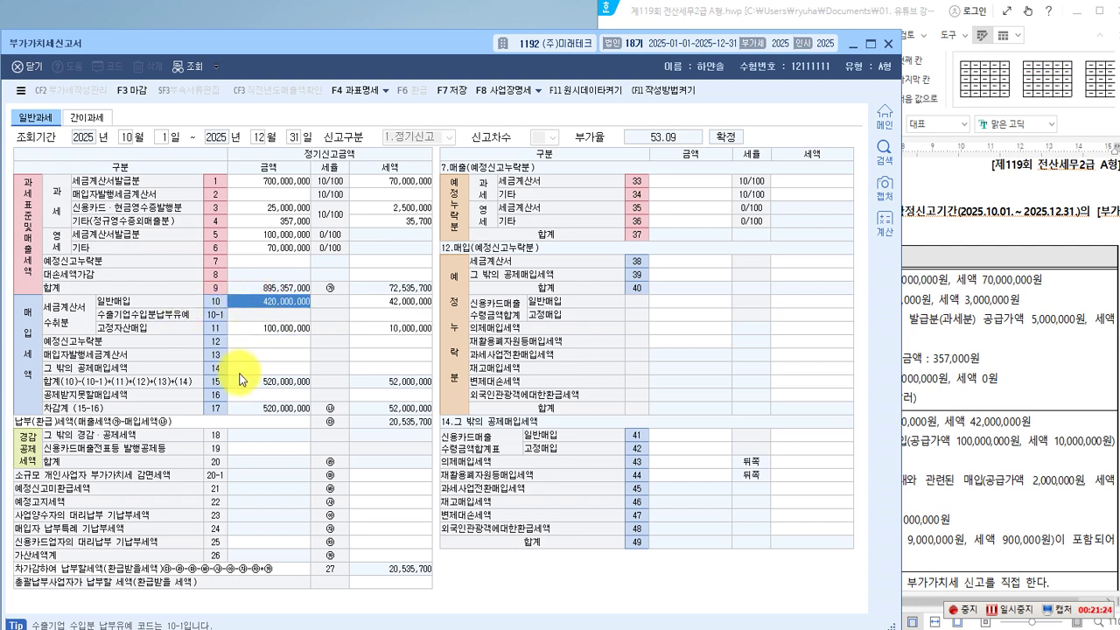
# Correct line 10 to 320,000,000 with 32,000,000 tax.
pyautogui.write('320000000')
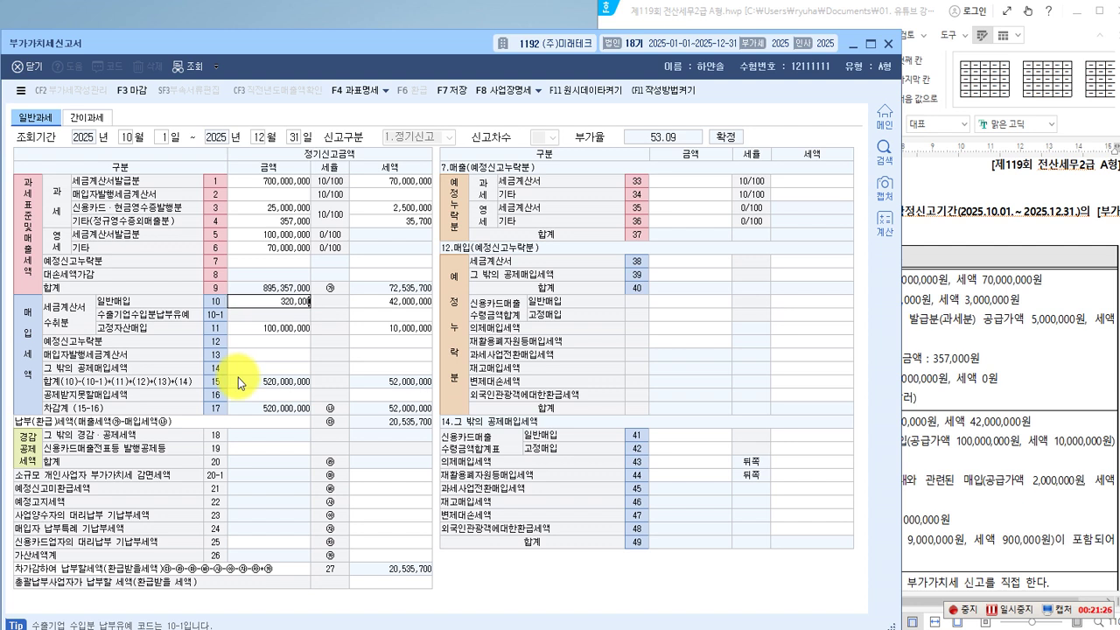
pyautogui.press('Return')
pyautogui.write('32000000')
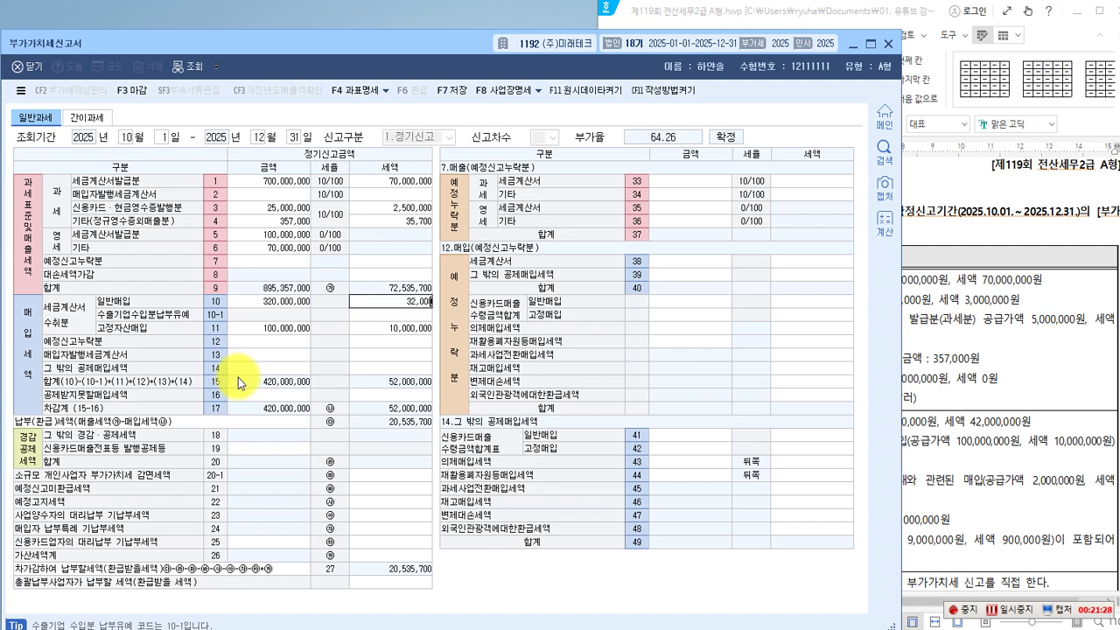
pyautogui.press('Return')
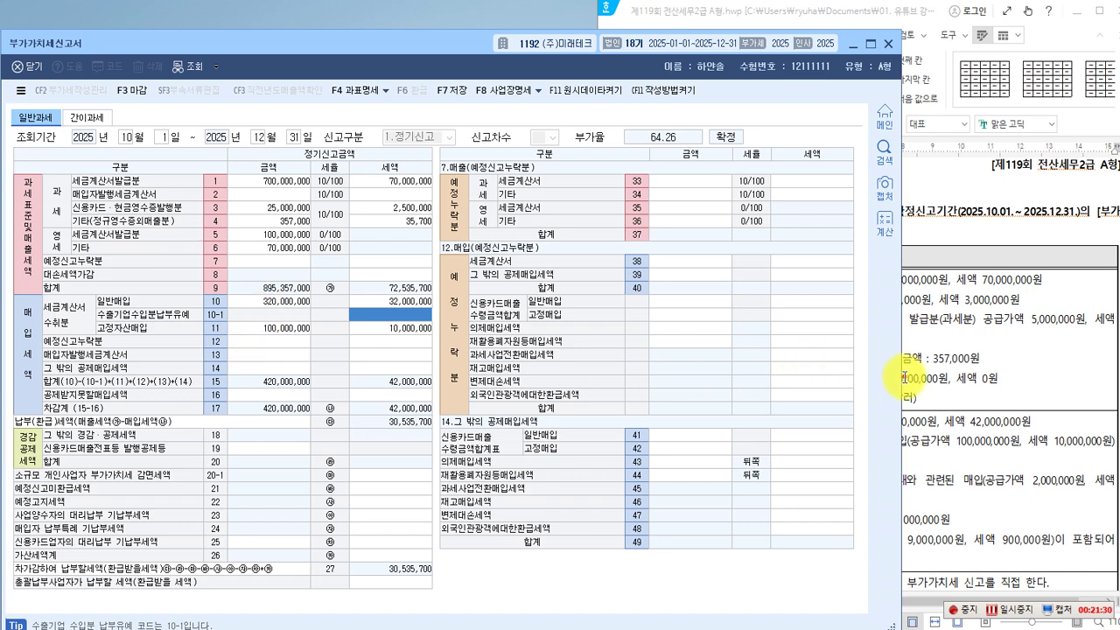
pyautogui.click(915, 377)
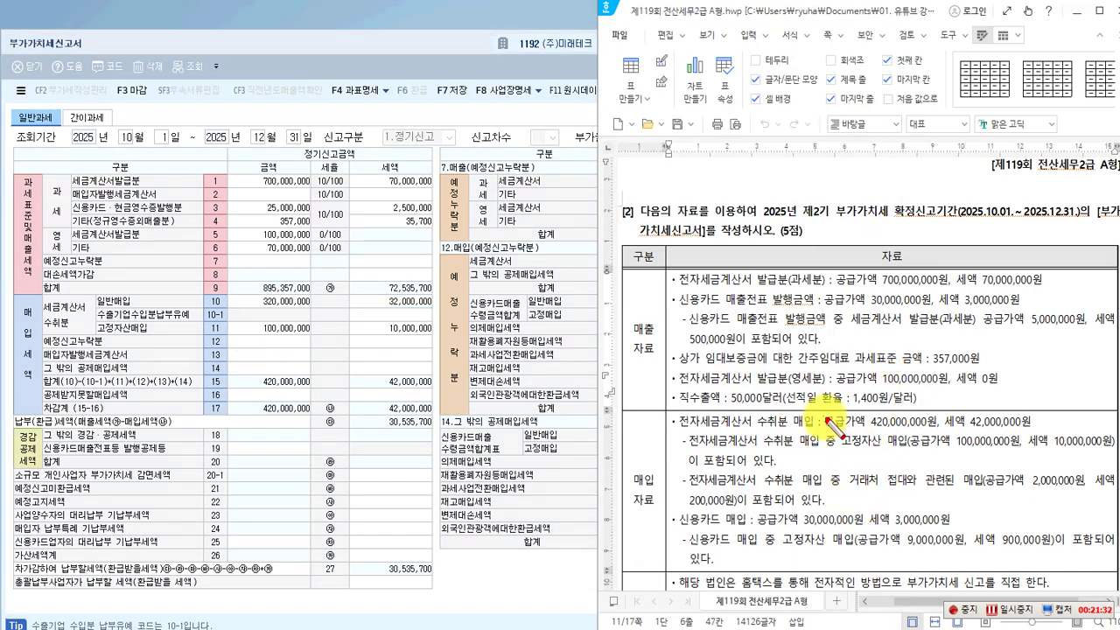
pyautogui.moveTo(866, 415); pyautogui.dragTo(1032, 435)
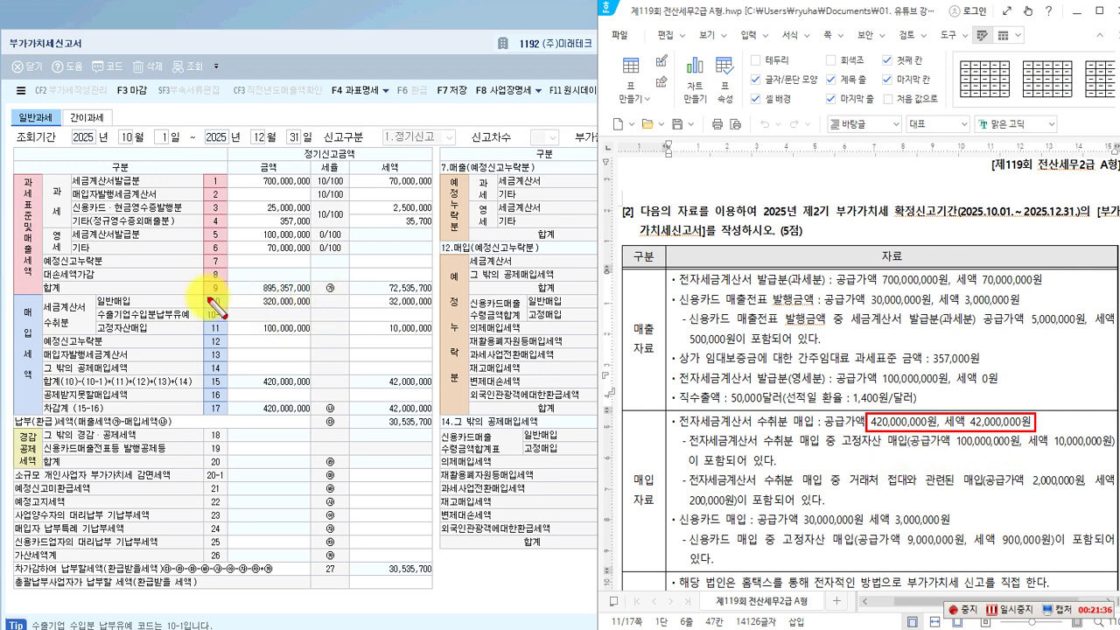
pyautogui.moveTo(203, 295)
pyautogui.mouseDown()
pyautogui.moveTo(246, 343)
pyautogui.moveTo(425, 326)
pyautogui.moveTo(435, 338)
pyautogui.mouseUp()
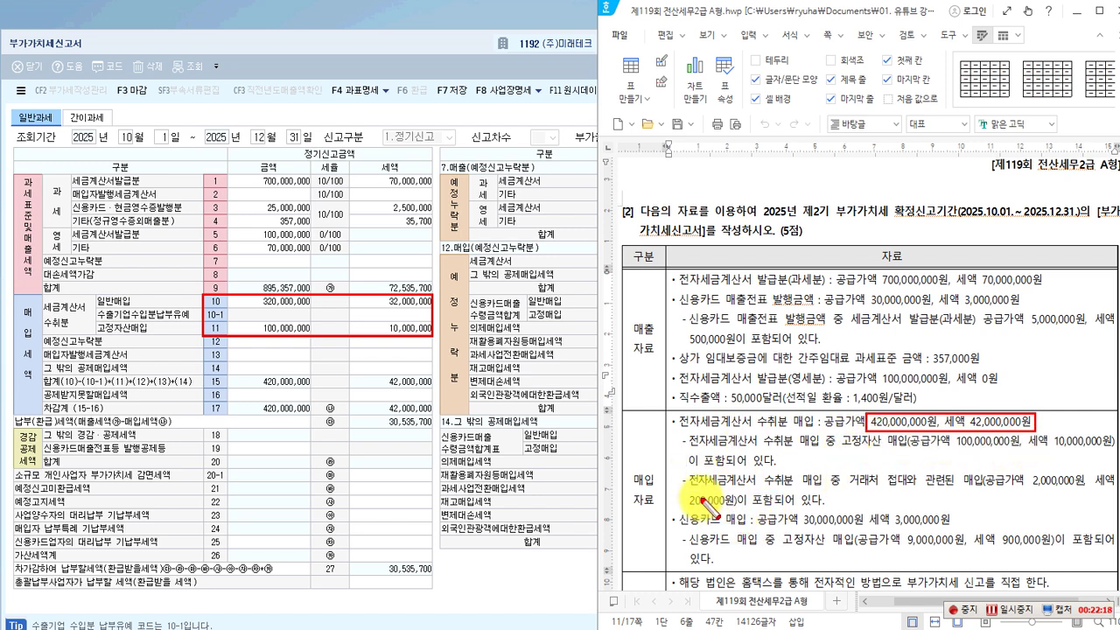
pyautogui.moveTo(689, 473); pyautogui.dragTo(847, 491)
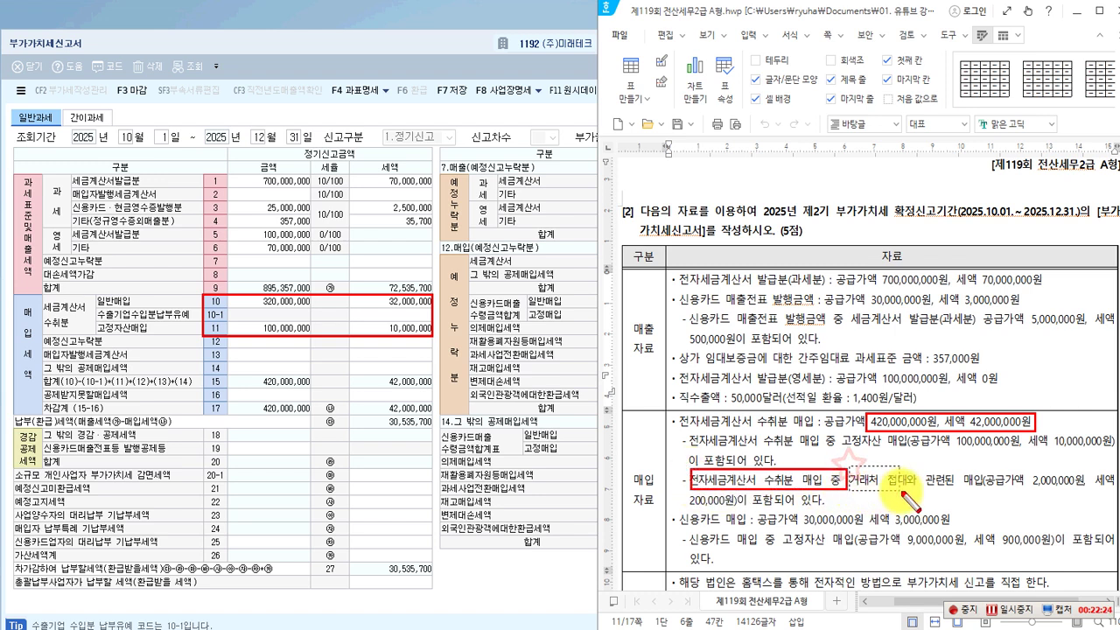
pyautogui.moveTo(982, 491); pyautogui.dragTo(981, 490)
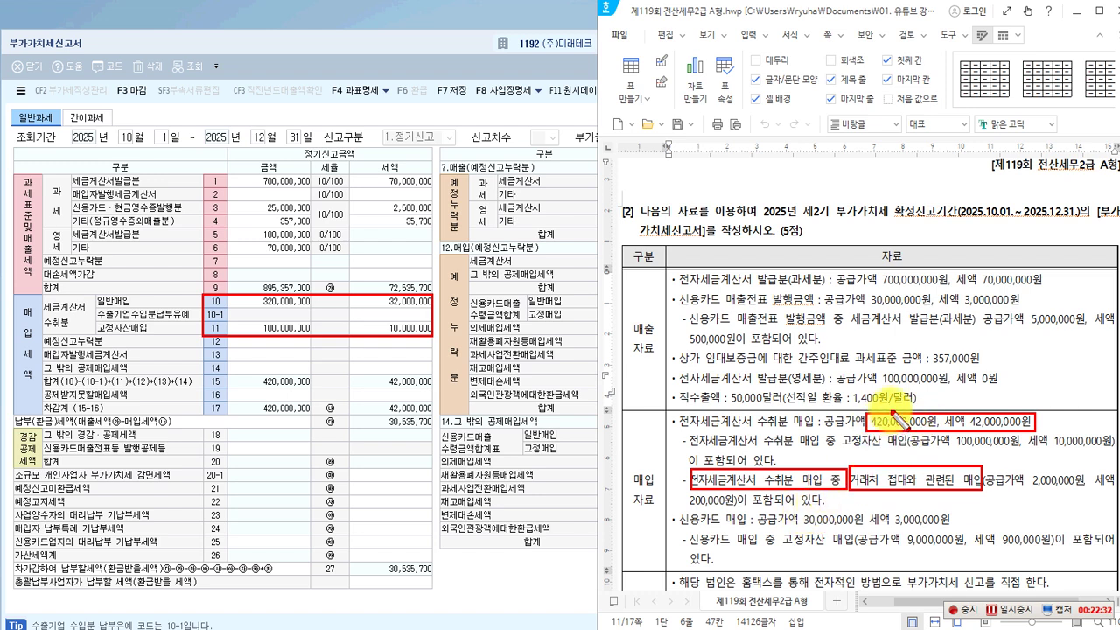
pyautogui.moveTo(251, 295)
pyautogui.mouseDown()
pyautogui.moveTo(251, 313)
pyautogui.moveTo(288, 297)
pyautogui.moveTo(297, 320)
pyautogui.moveTo(286, 312)
pyautogui.mouseUp()
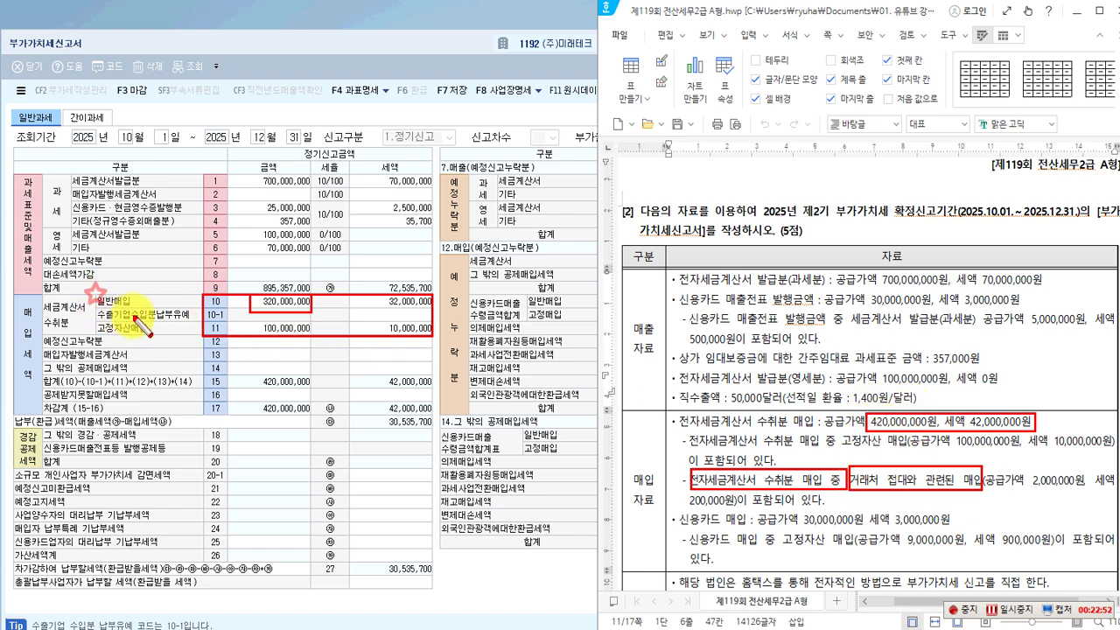
pyautogui.moveTo(96, 295); pyautogui.dragTo(205, 309)
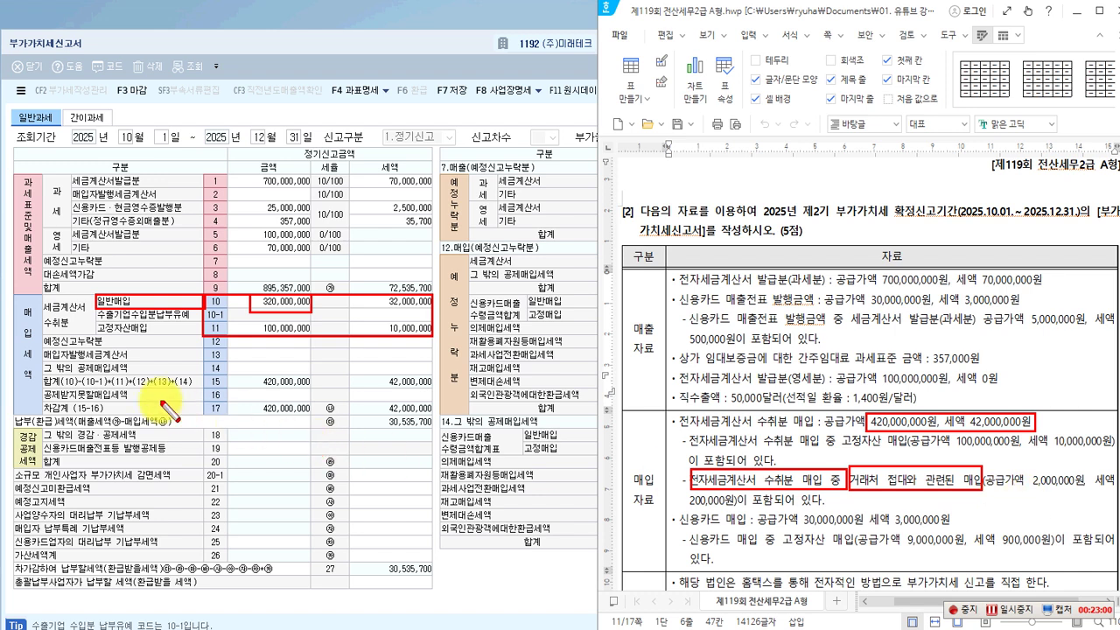
pyautogui.moveTo(41, 388)
pyautogui.mouseDown()
pyautogui.moveTo(367, 411)
pyautogui.moveTo(431, 405)
pyautogui.mouseUp()
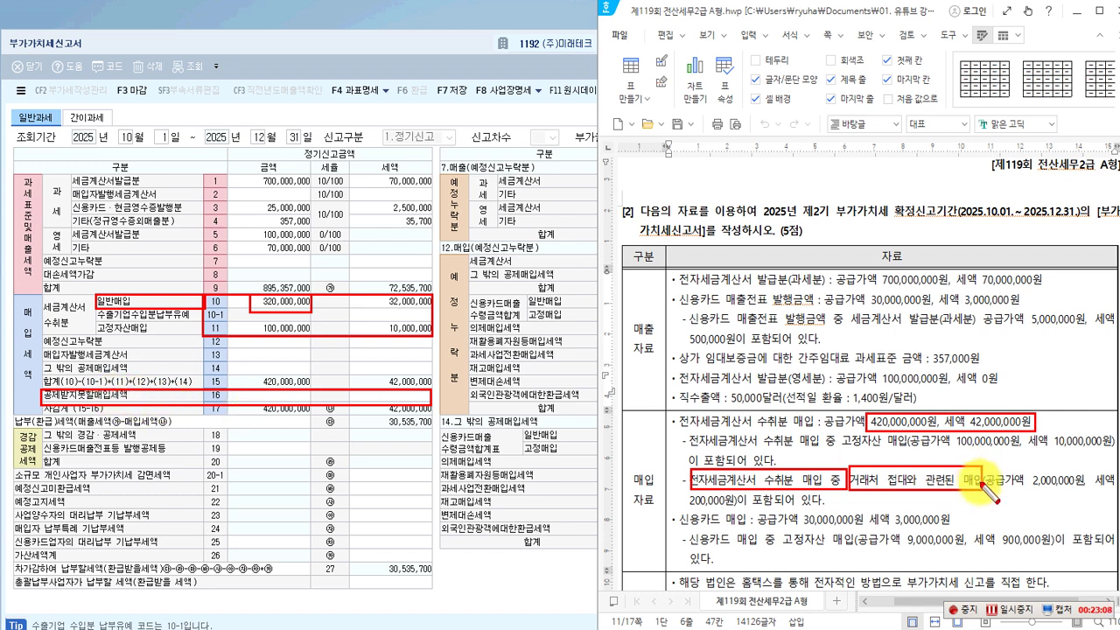
# Enter 2,000,000 with 200,000 tax on line 16 to open its non-deductible breakdown.
pyautogui.click(278, 395)
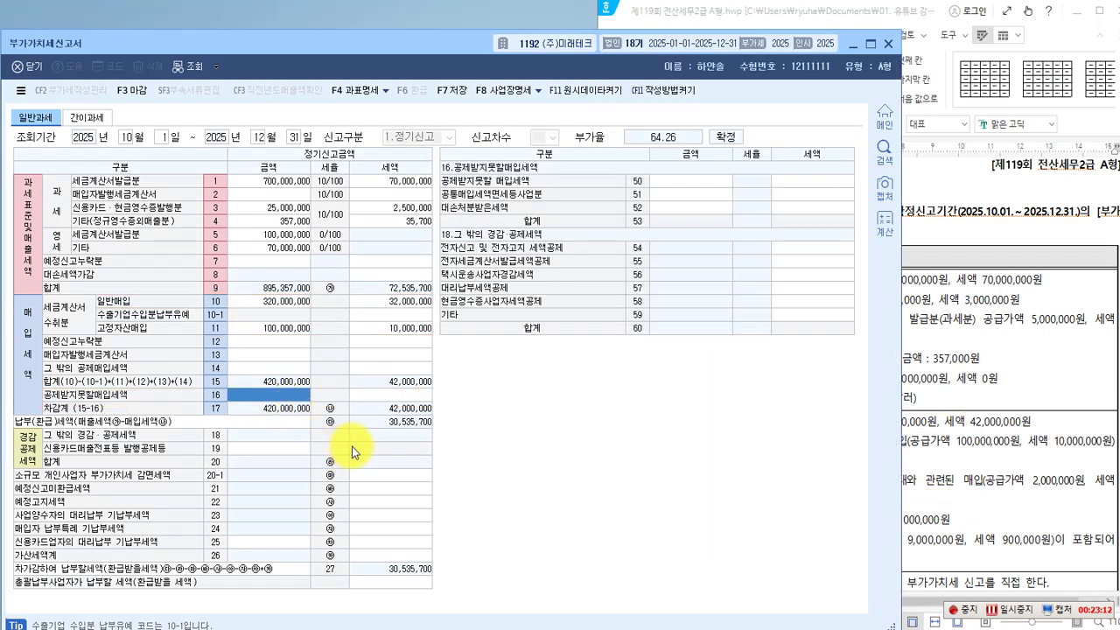
pyautogui.write('2000000')
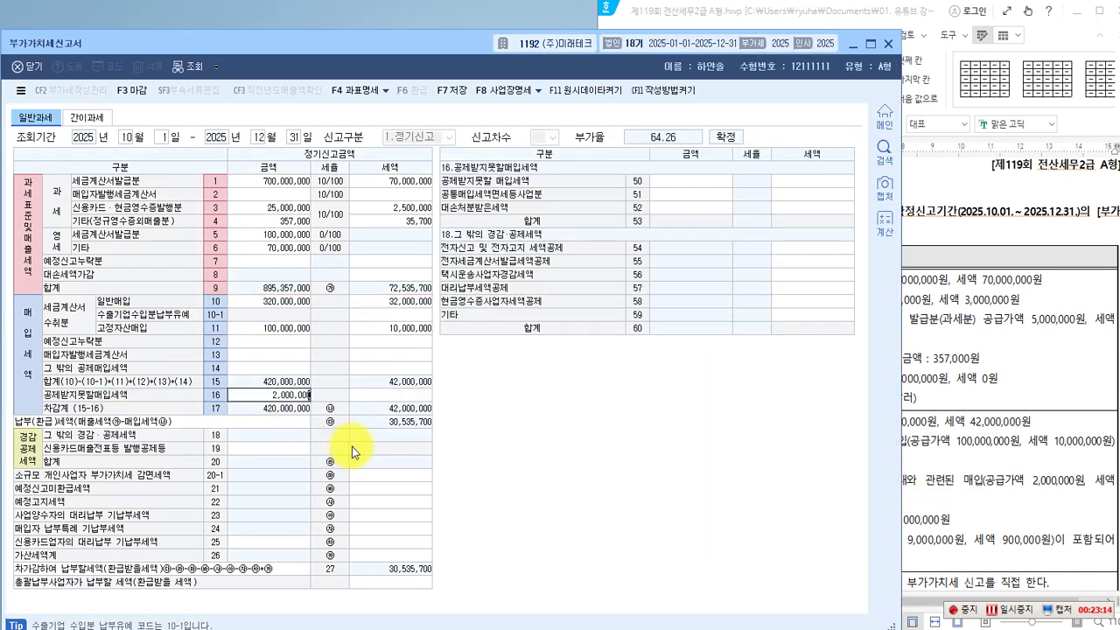
pyautogui.press('Return')
pyautogui.write('200000')
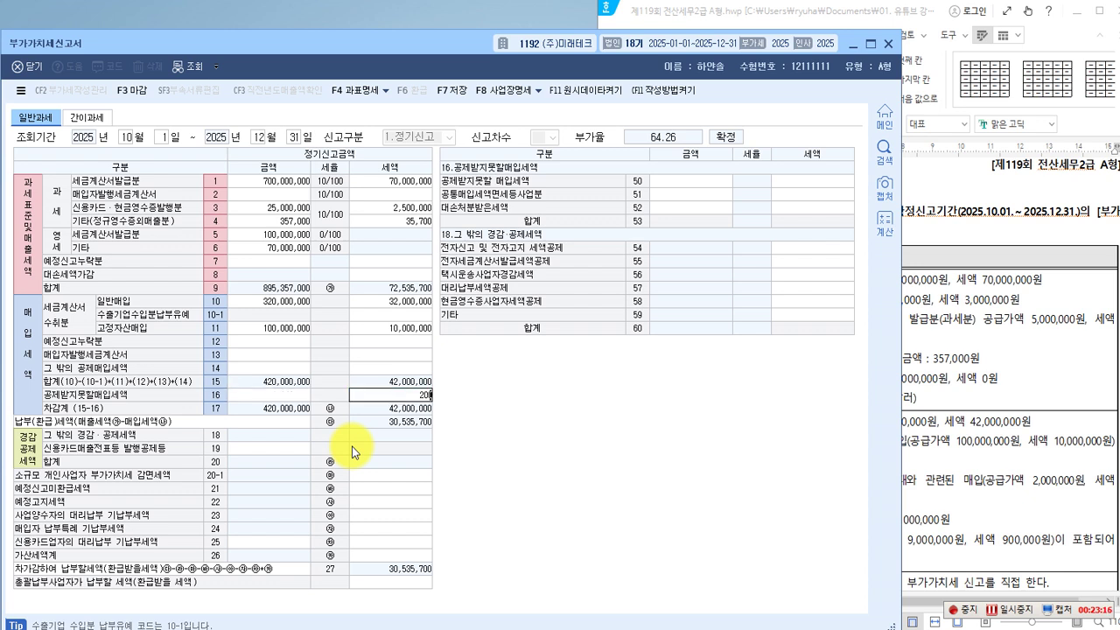
pyautogui.press('Return')
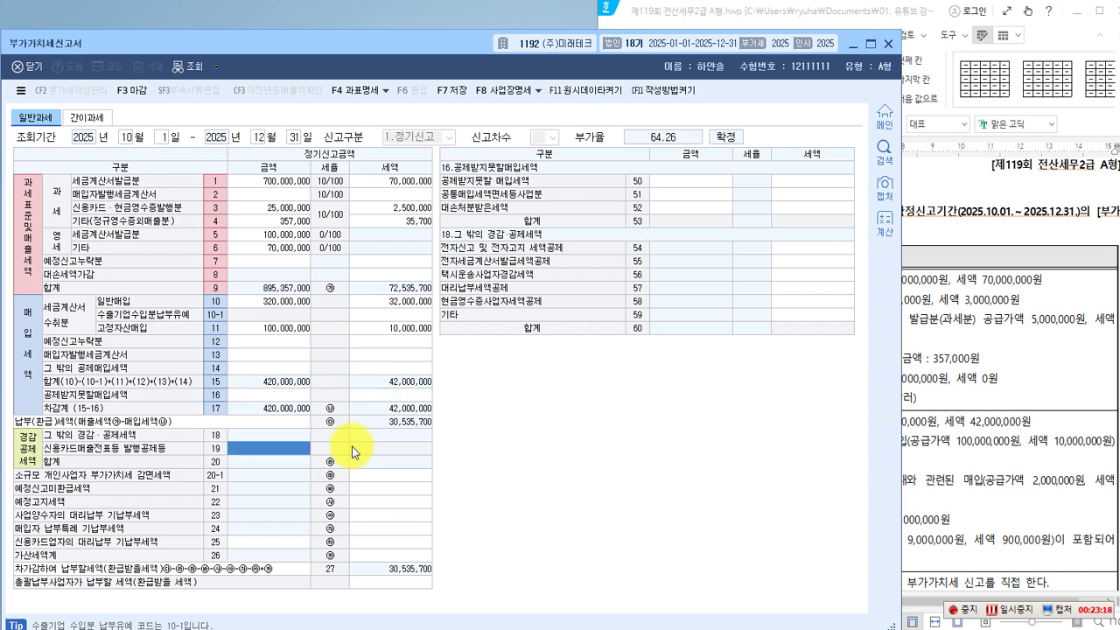
# Recheck the line 16 cells and mark up the non-deductible breakdown panel (lines 50–53).
pyautogui.click(233, 395)
pyautogui.click(358, 395)
pyautogui.click(254, 395)
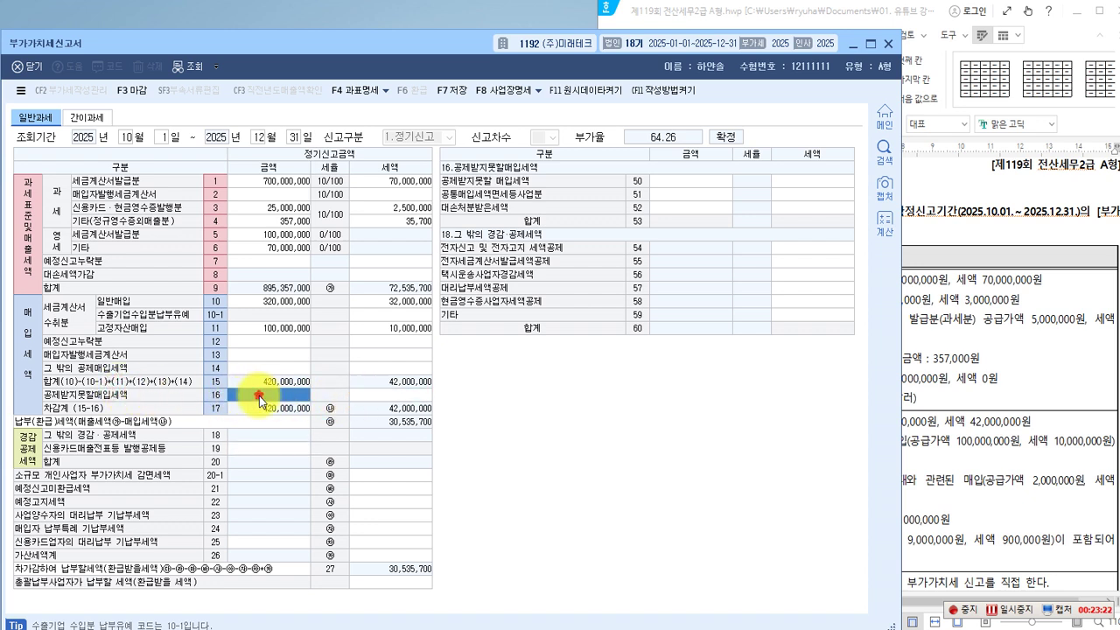
pyautogui.click(366, 396)
pyautogui.click(254, 395)
pyautogui.click(155, 395)
pyautogui.hotkey('ctrl', '2')
pyautogui.moveTo(42, 388); pyautogui.dragTo(426, 401)
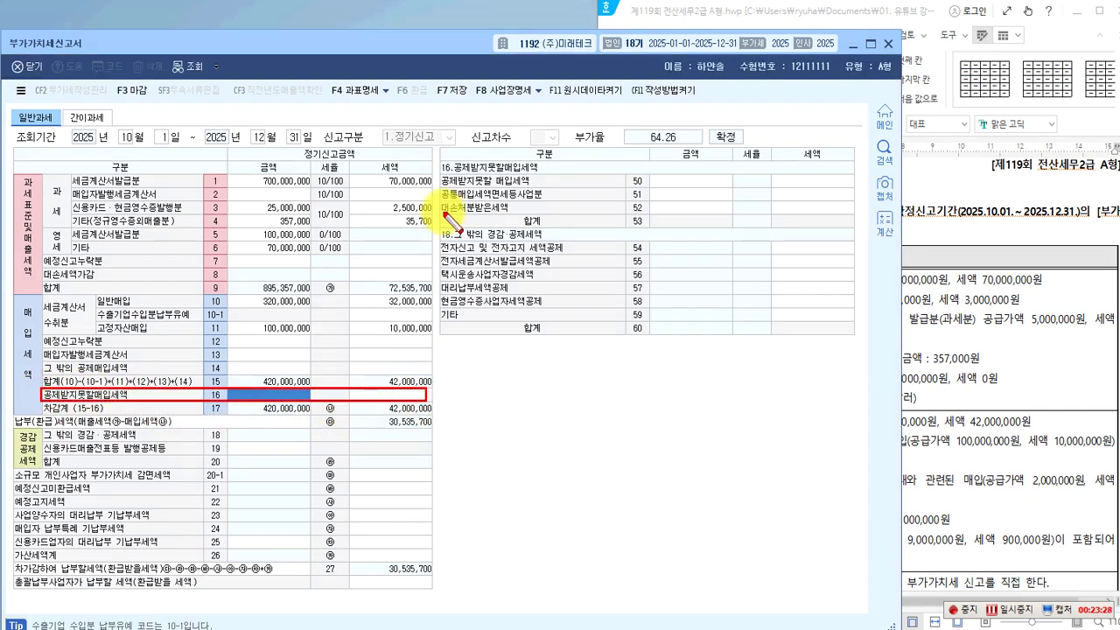
pyautogui.moveTo(441, 161)
pyautogui.mouseDown()
pyautogui.moveTo(442, 206)
pyautogui.moveTo(713, 232)
pyautogui.moveTo(857, 224)
pyautogui.mouseUp()
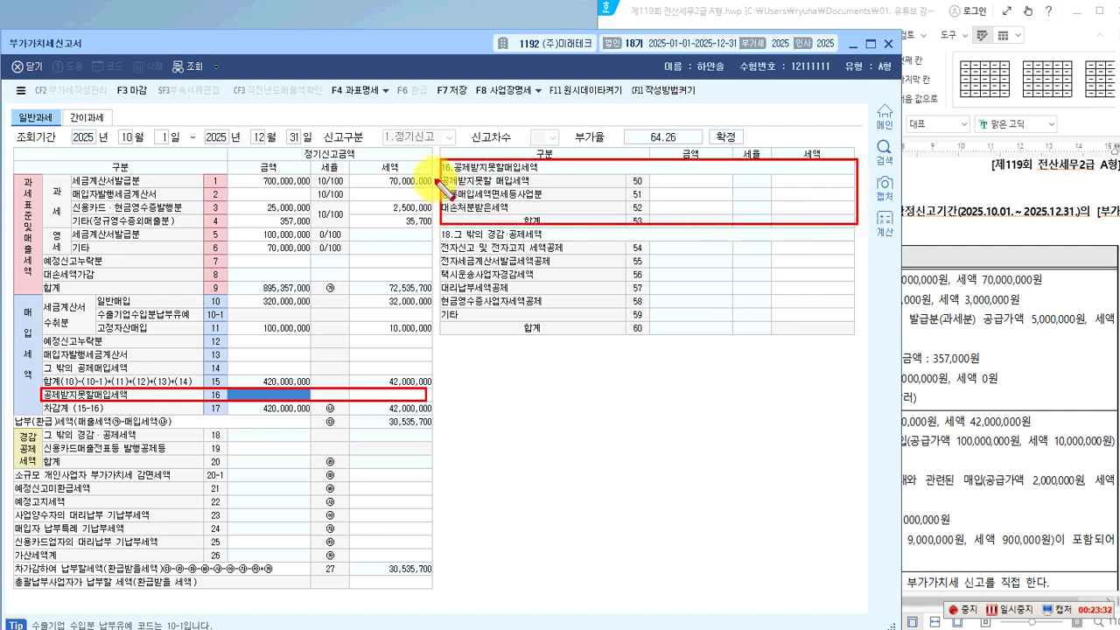
pyautogui.moveTo(441, 169)
pyautogui.mouseDown()
pyautogui.moveTo(512, 189)
pyautogui.moveTo(855, 188)
pyautogui.mouseUp()
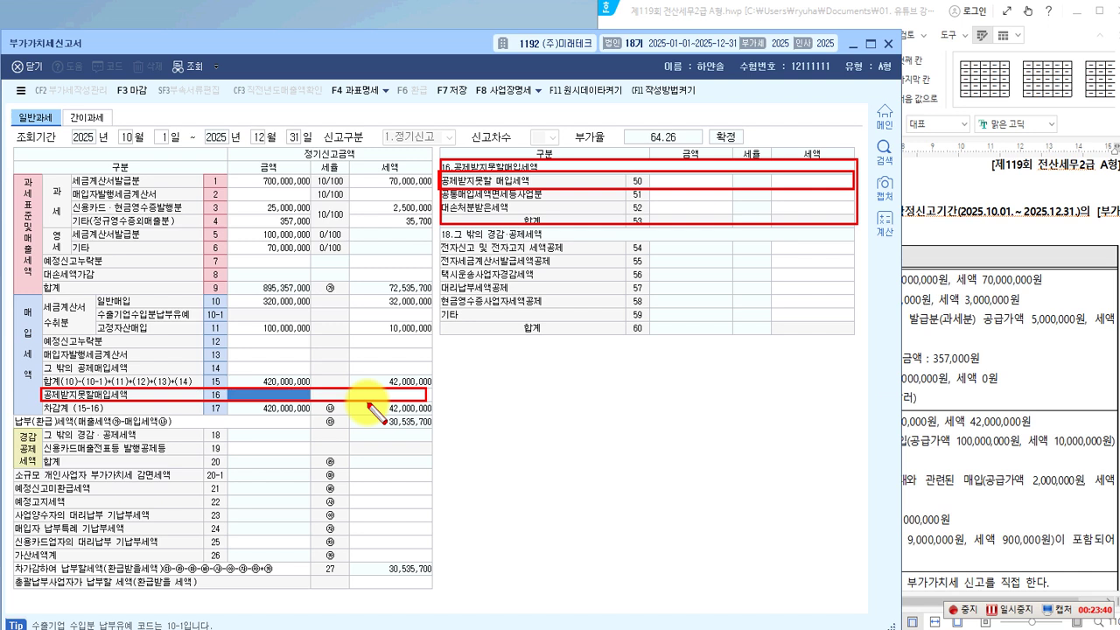
# Enter the 2,000,000 non-deductible purchase with 200,000 tax on line 50.
pyautogui.press('Escape')
pyautogui.click(687, 182)
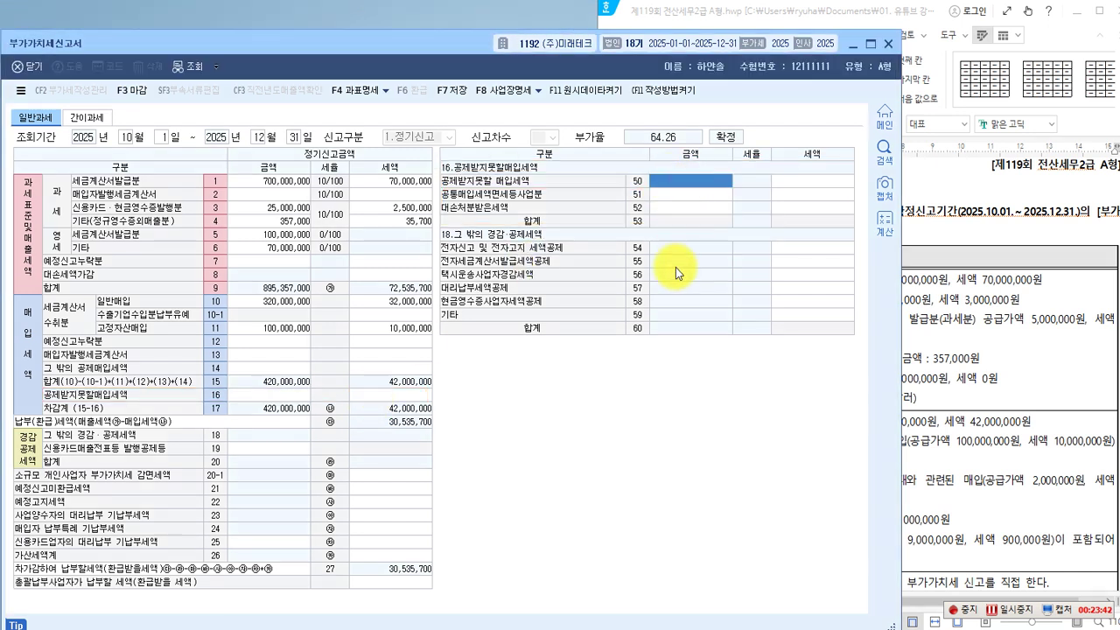
pyautogui.write('2,000,000')
pyautogui.press('Return')
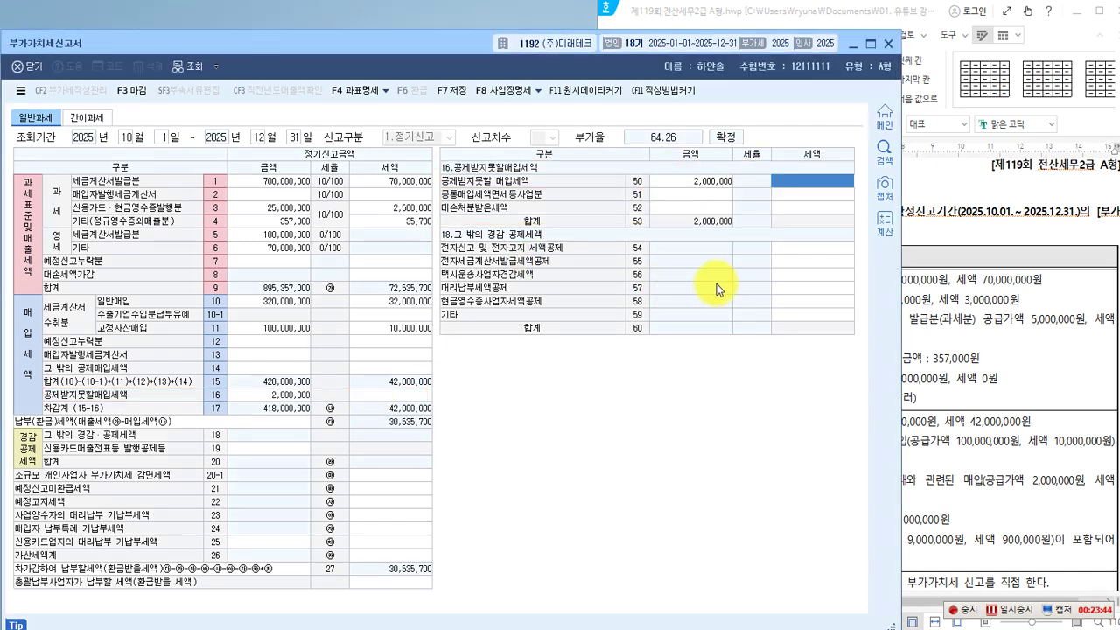
pyautogui.write('200,000')
pyautogui.press('Return')
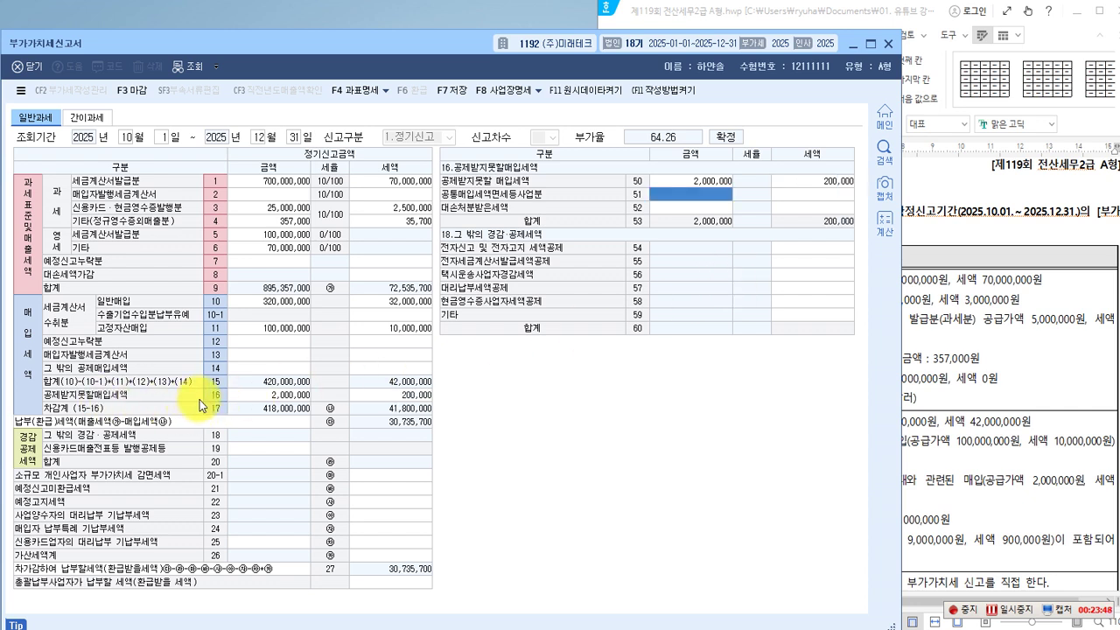
# Annotate the updated line 16, then scroll the problem sheet to the credit-card purchase data.
pyautogui.hotkey('ctrl', '2')
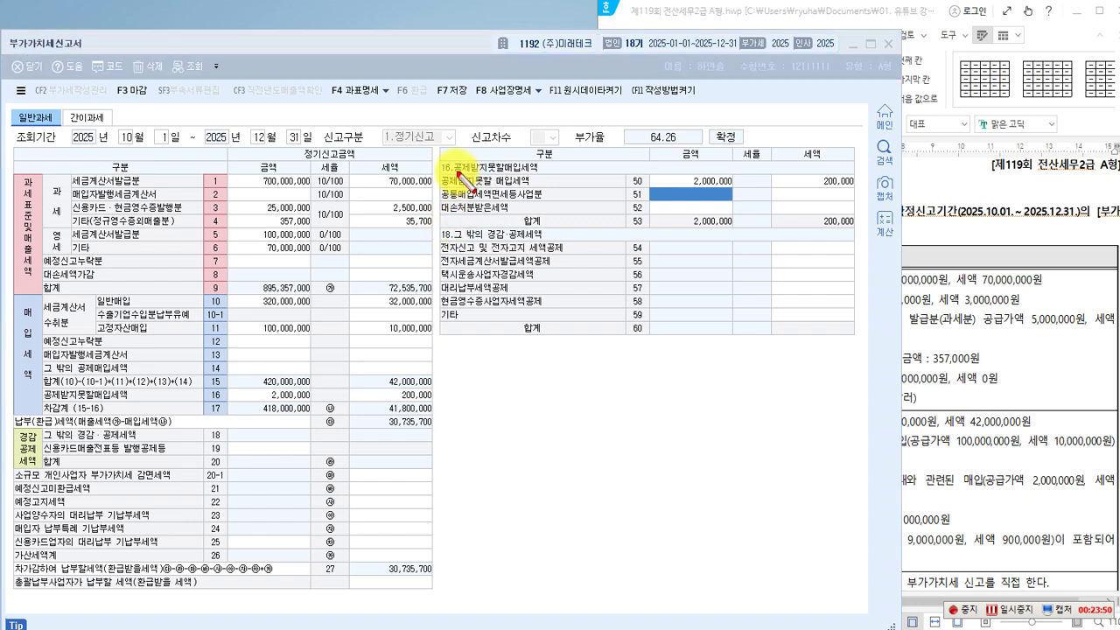
pyautogui.moveTo(439, 158); pyautogui.dragTo(562, 179)
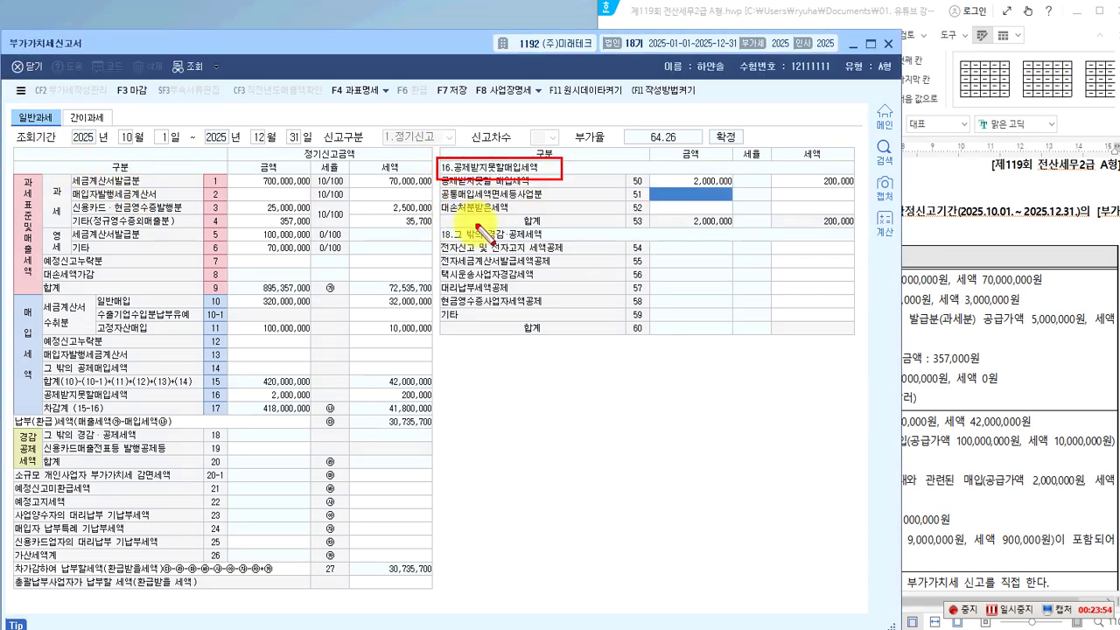
pyautogui.moveTo(439, 211)
pyautogui.mouseDown()
pyautogui.moveTo(338, 346)
pyautogui.moveTo(261, 363)
pyautogui.moveTo(241, 385)
pyautogui.moveTo(256, 396)
pyautogui.mouseUp()
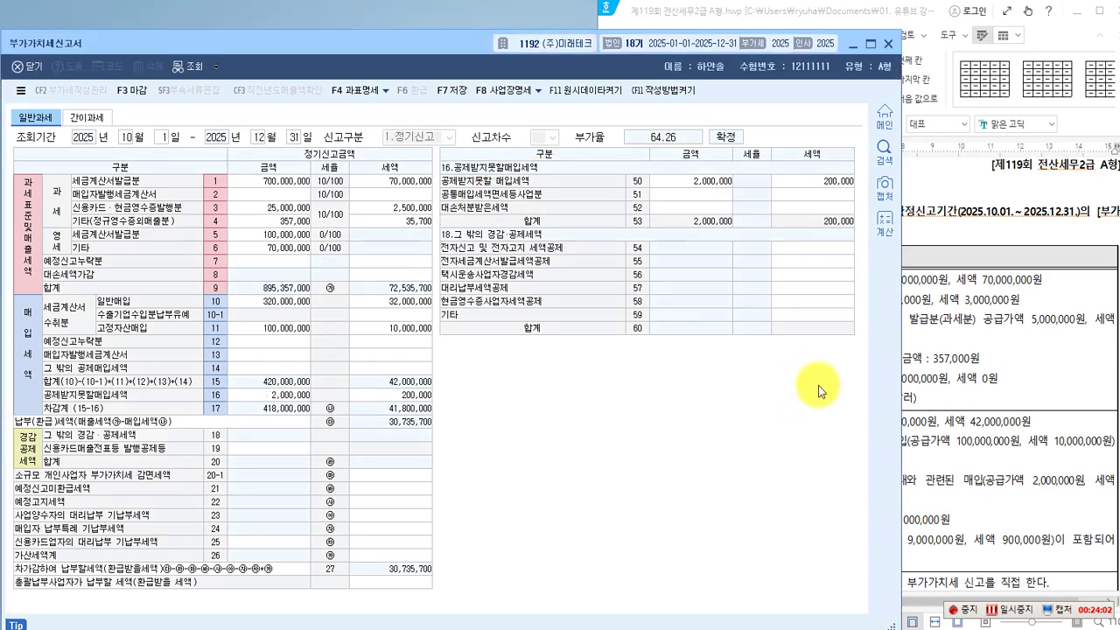
pyautogui.click(996, 401)
pyautogui.scroll(-3, 697, 461)
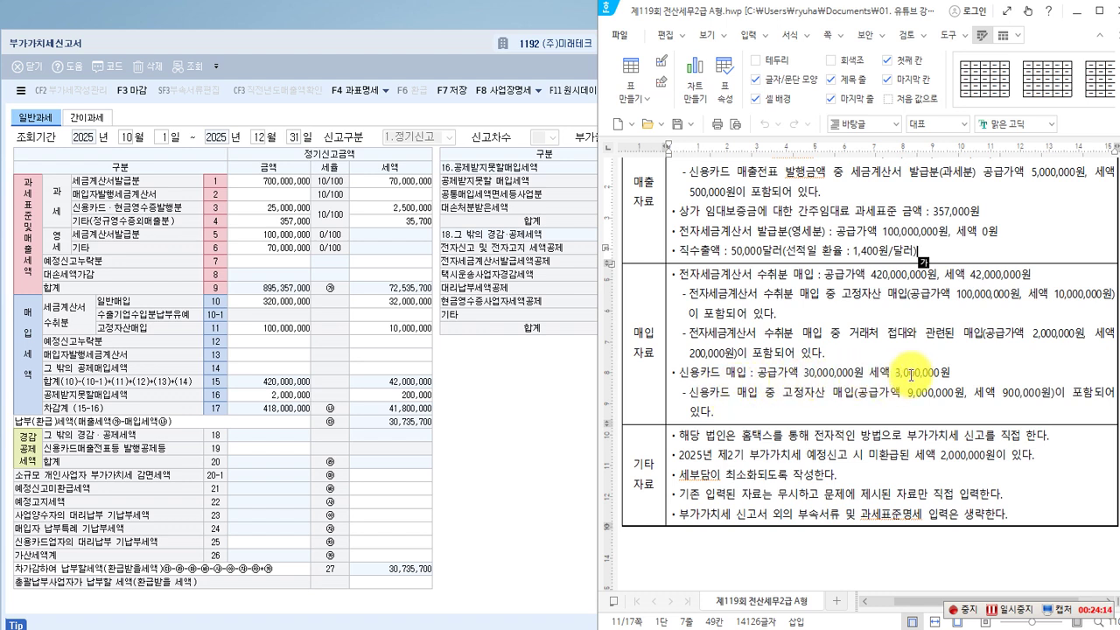
pyautogui.hotkey('ctrl', '2')
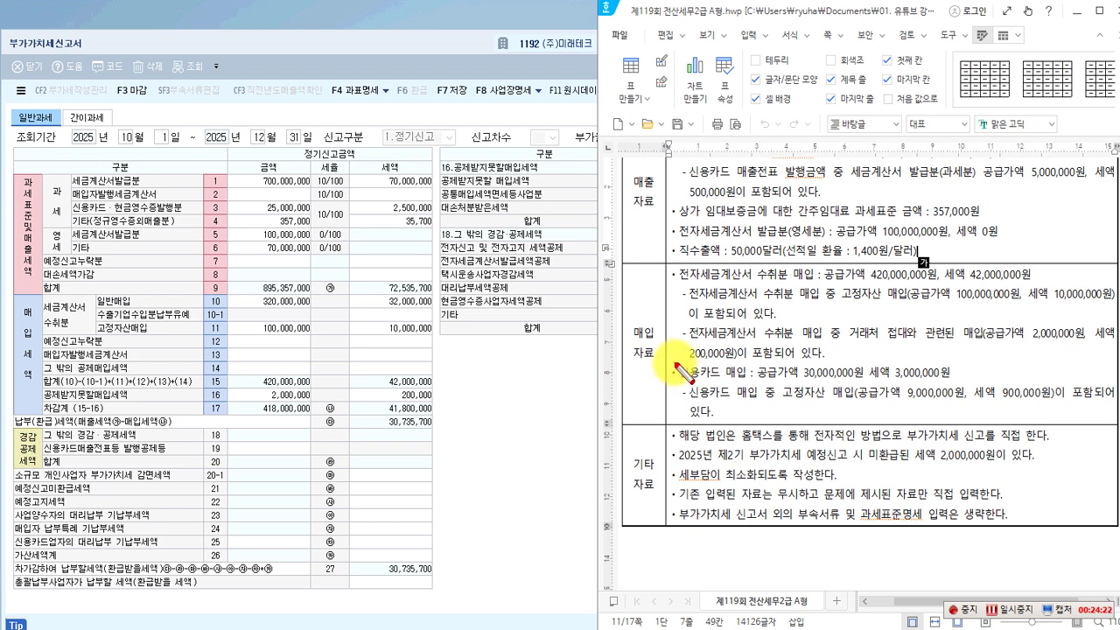
pyautogui.click(672, 363)
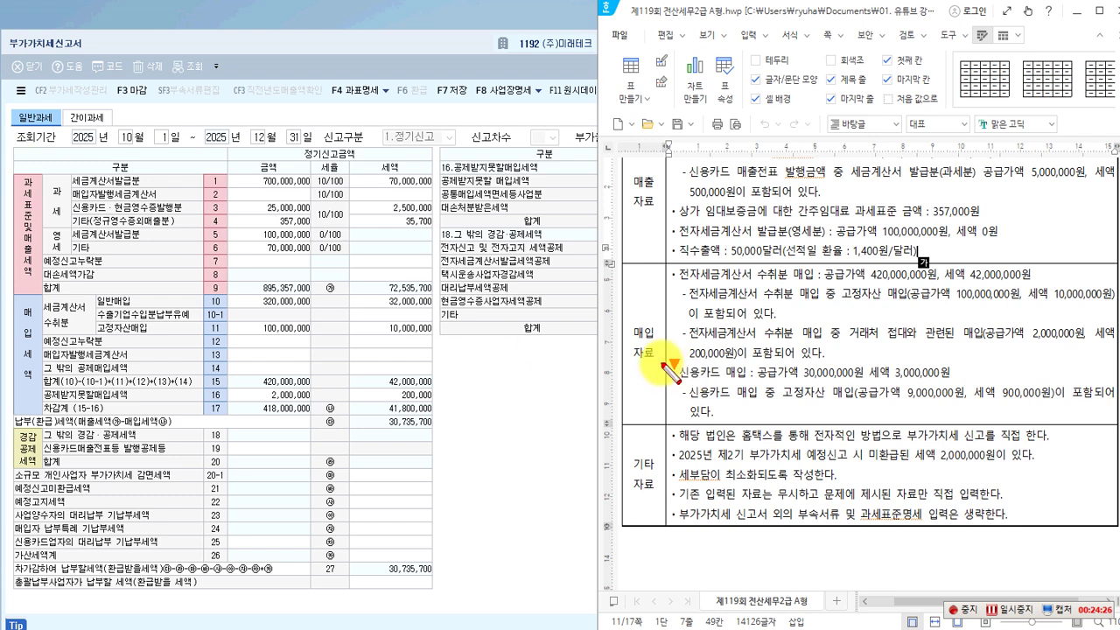
pyautogui.moveTo(672, 362)
pyautogui.mouseDown()
pyautogui.moveTo(787, 384)
pyautogui.moveTo(961, 387)
pyautogui.mouseUp()
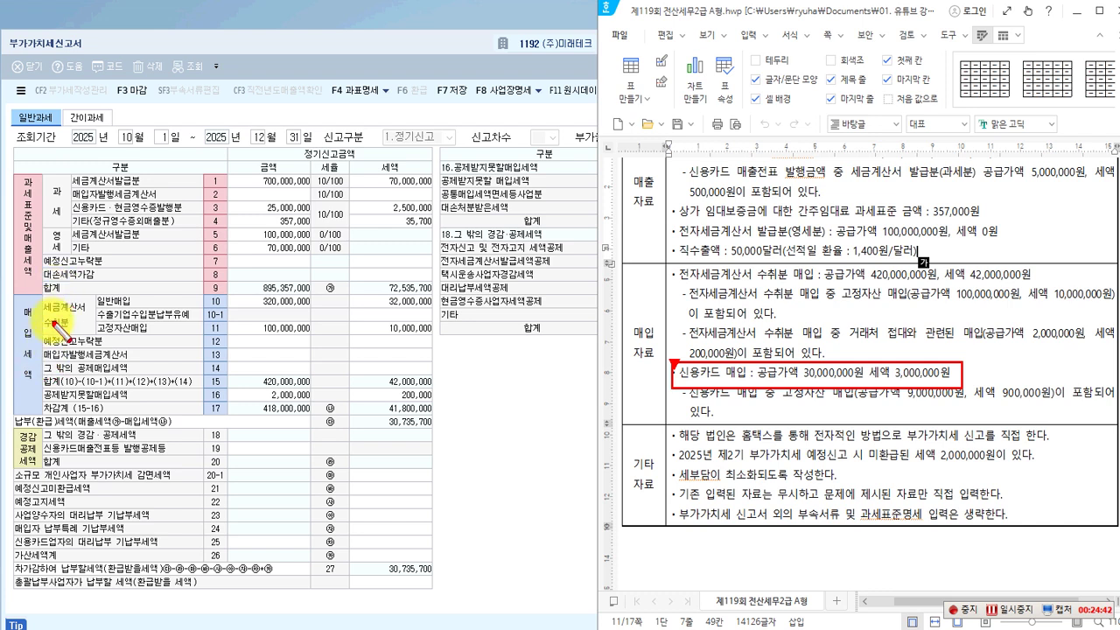
pyautogui.moveTo(44, 381); pyautogui.dragTo(432, 378)
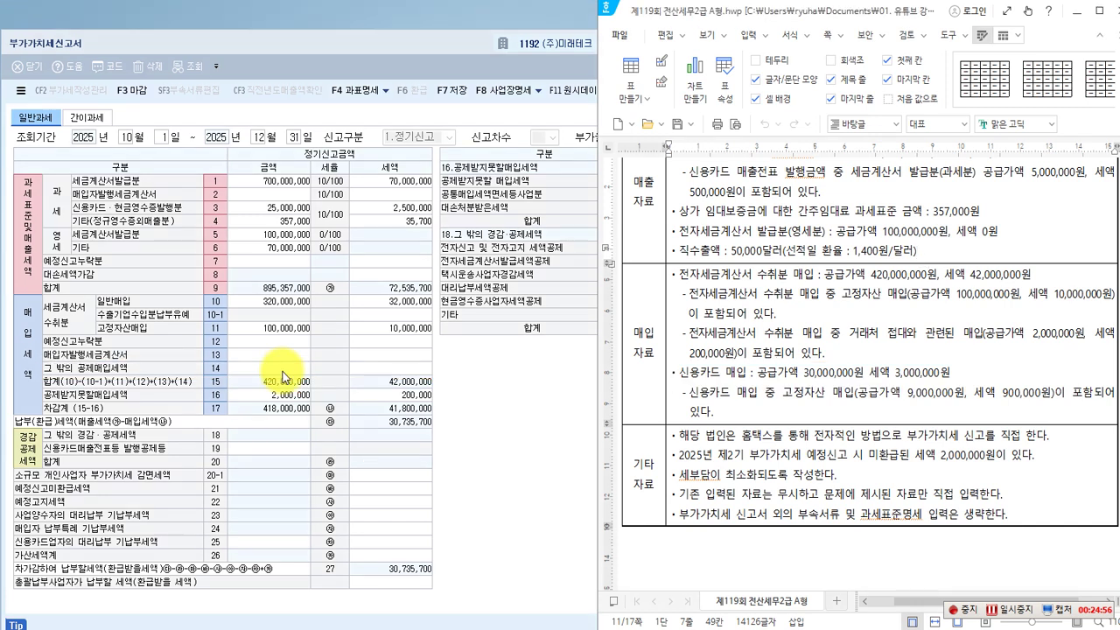
pyautogui.click(283, 369)
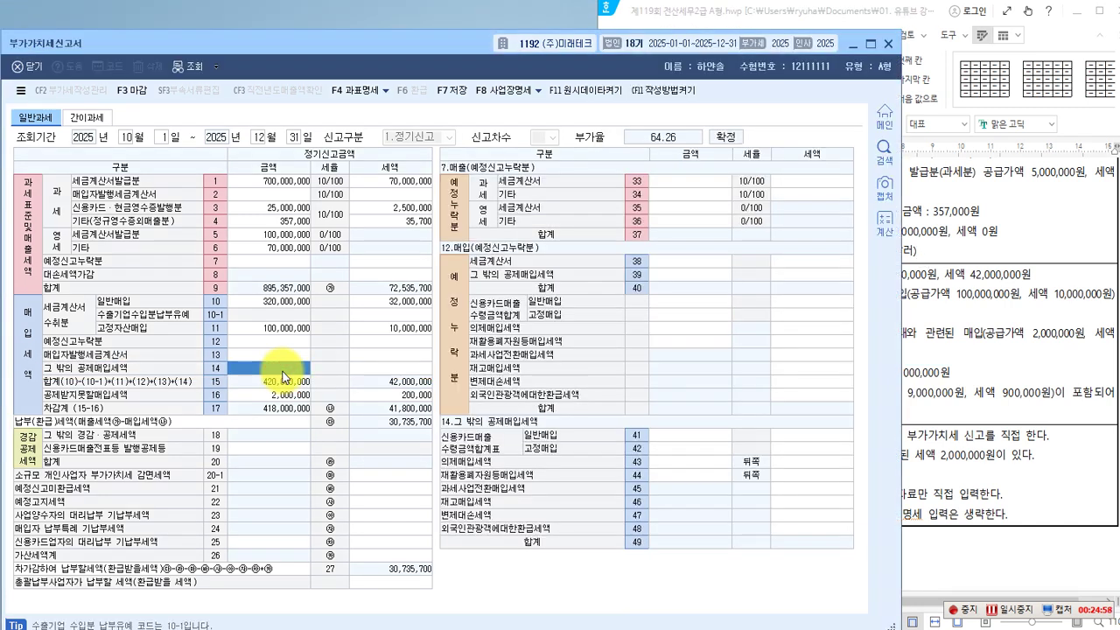
pyautogui.hotkey('ctrl', '2')
pyautogui.moveTo(434, 409)
pyautogui.mouseDown()
pyautogui.moveTo(862, 552)
pyautogui.moveTo(855, 544)
pyautogui.mouseUp()
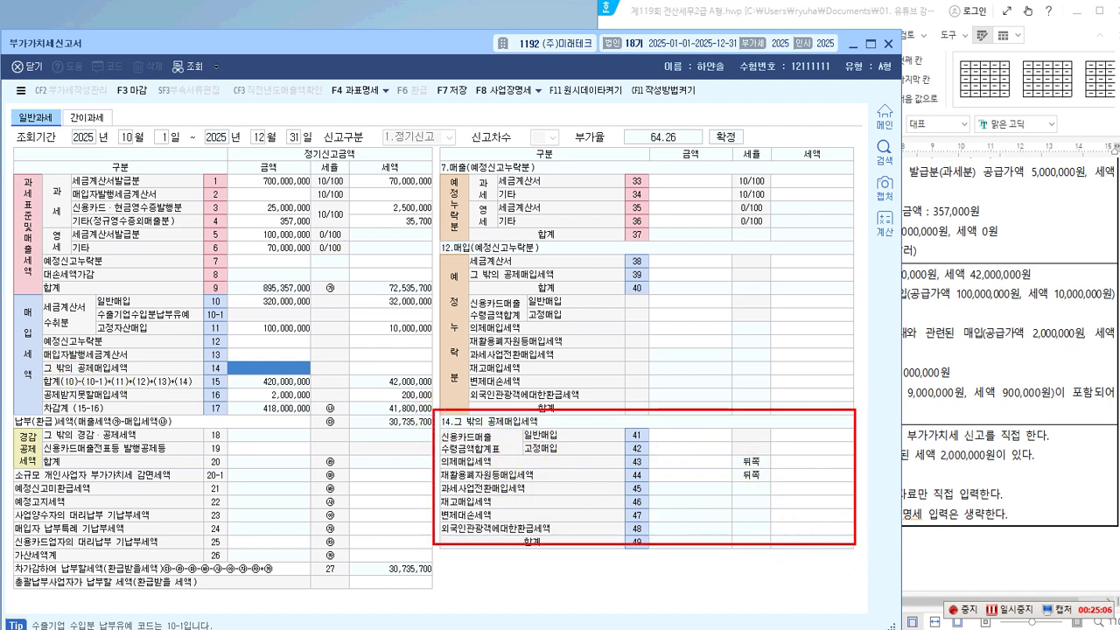
pyautogui.moveTo(445, 420)
pyautogui.mouseDown()
pyautogui.moveTo(359, 400)
pyautogui.moveTo(315, 374)
pyautogui.mouseUp()
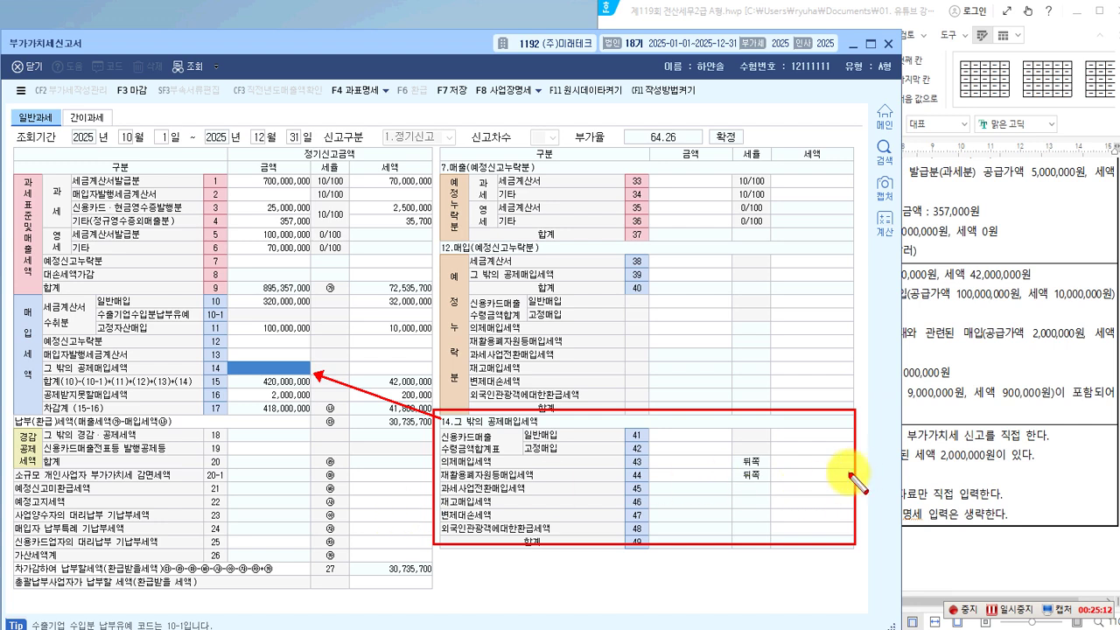
pyautogui.click(936, 456)
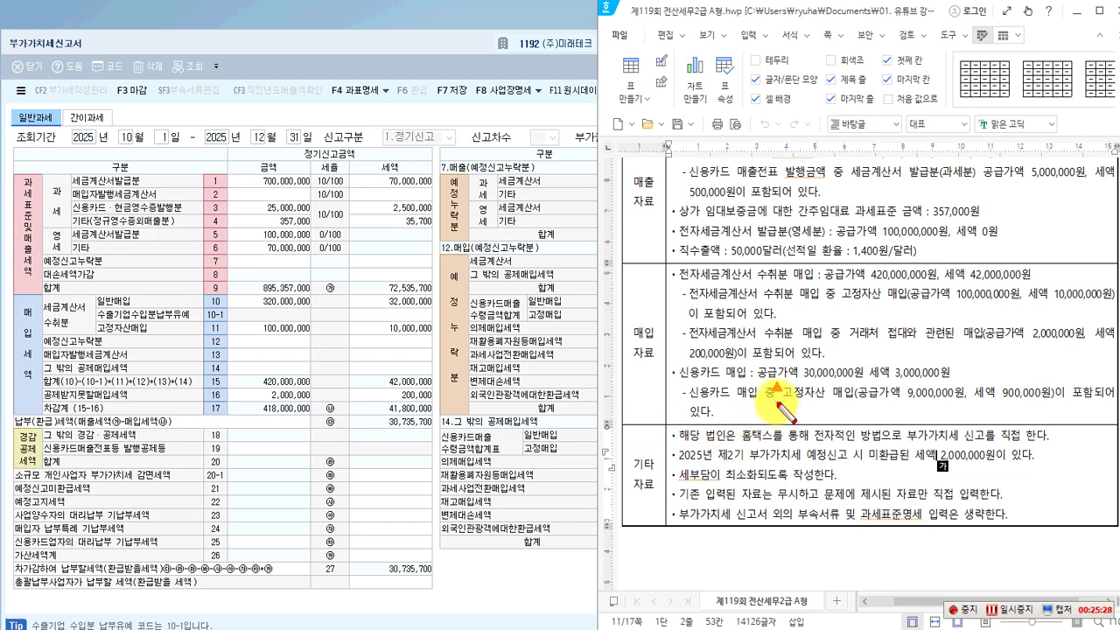
# Highlight the credit-card purchase figures in the problem sheet, then return to the VAT return.
pyautogui.moveTo(775, 382); pyautogui.dragTo(966, 405)
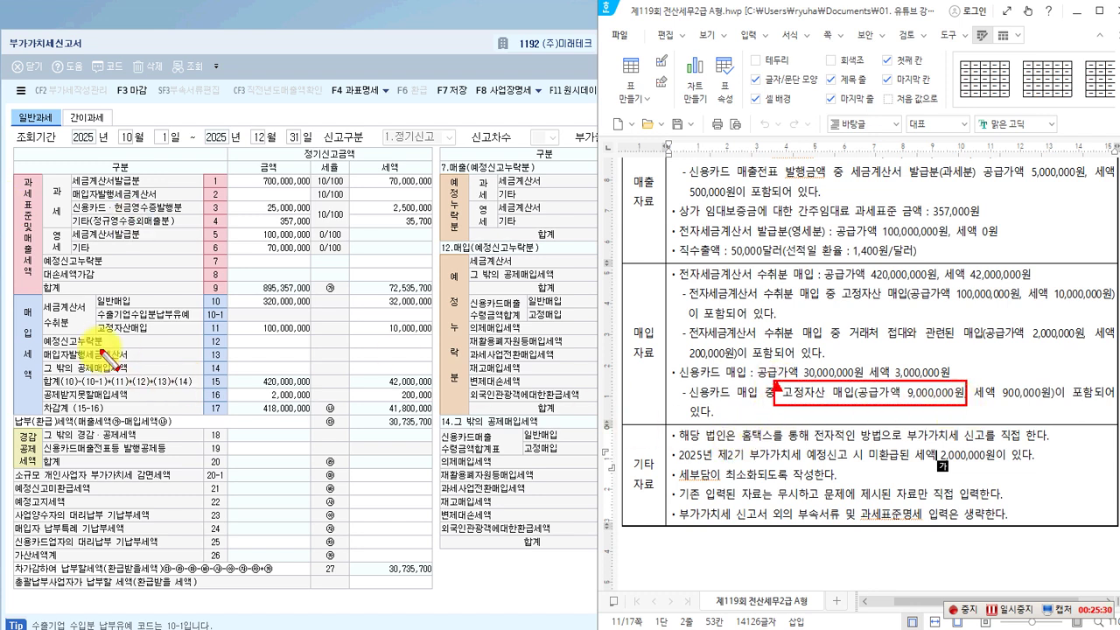
pyautogui.moveTo(43, 297); pyautogui.dragTo(93, 341)
pyautogui.moveTo(90, 291); pyautogui.dragTo(309, 307)
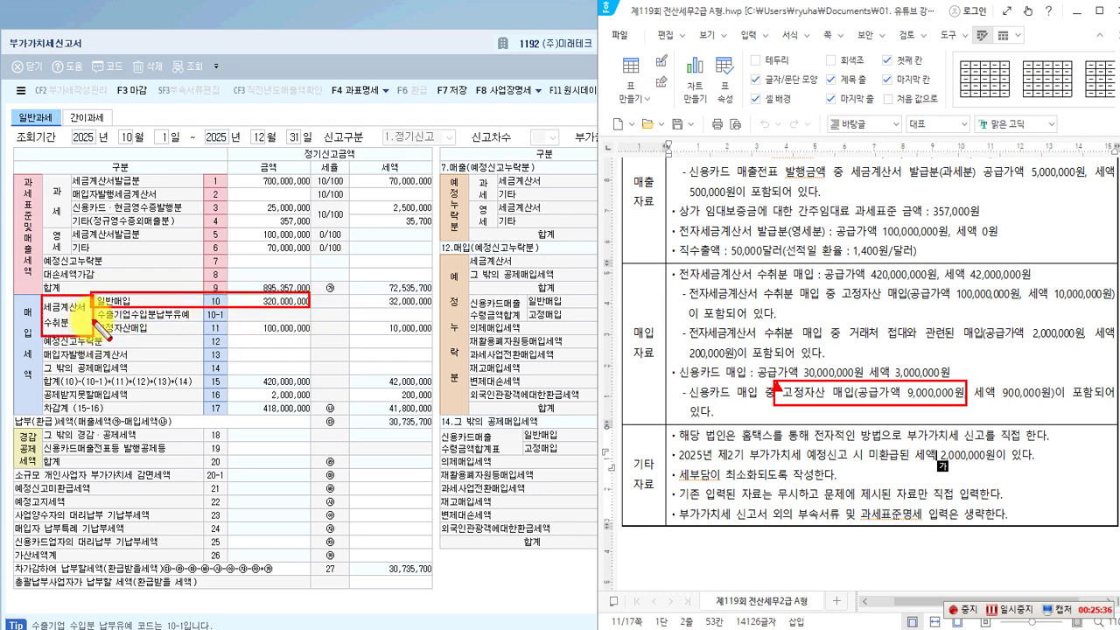
pyautogui.moveTo(91, 320); pyautogui.dragTo(310, 335)
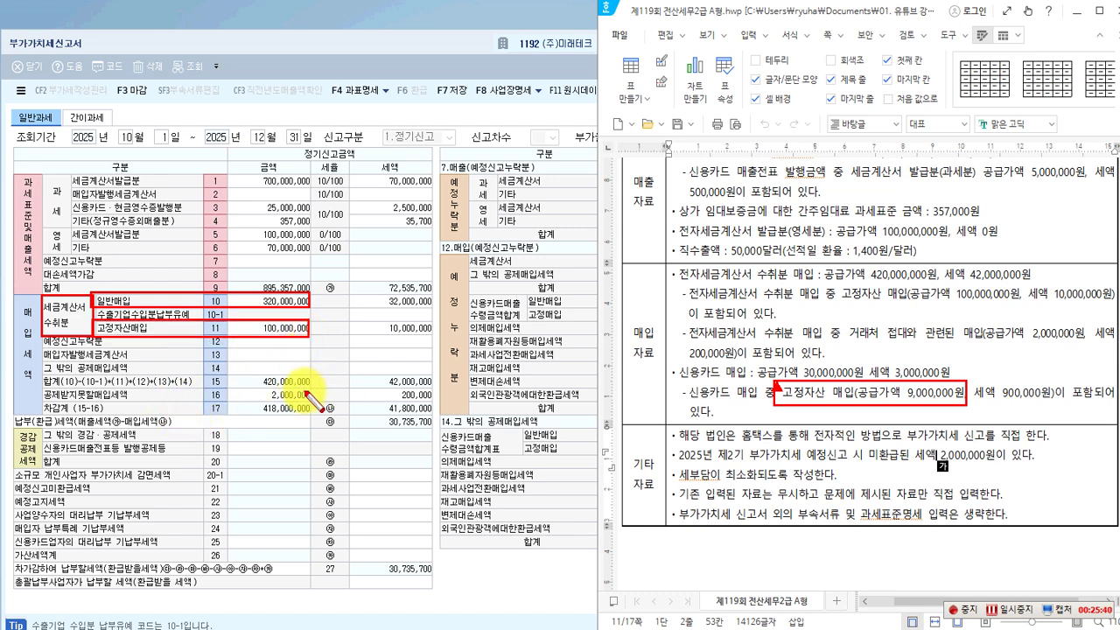
pyautogui.moveTo(439, 428)
pyautogui.mouseDown()
pyautogui.moveTo(497, 456)
pyautogui.moveTo(564, 437)
pyautogui.moveTo(582, 439)
pyautogui.moveTo(538, 449)
pyautogui.moveTo(573, 453)
pyautogui.mouseUp()
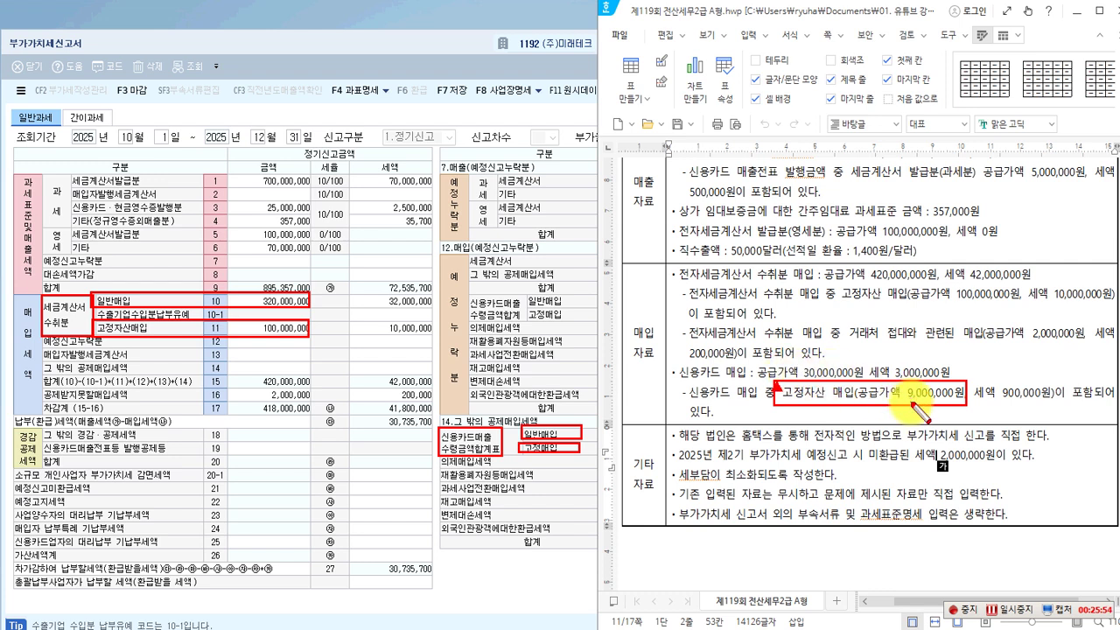
pyautogui.click(553, 441)
# Enter card purchases: line 41 at 21,000,000 (2,100,000 tax), line 42 at 9,000,000 (900,000 tax).
pyautogui.click(680, 437)
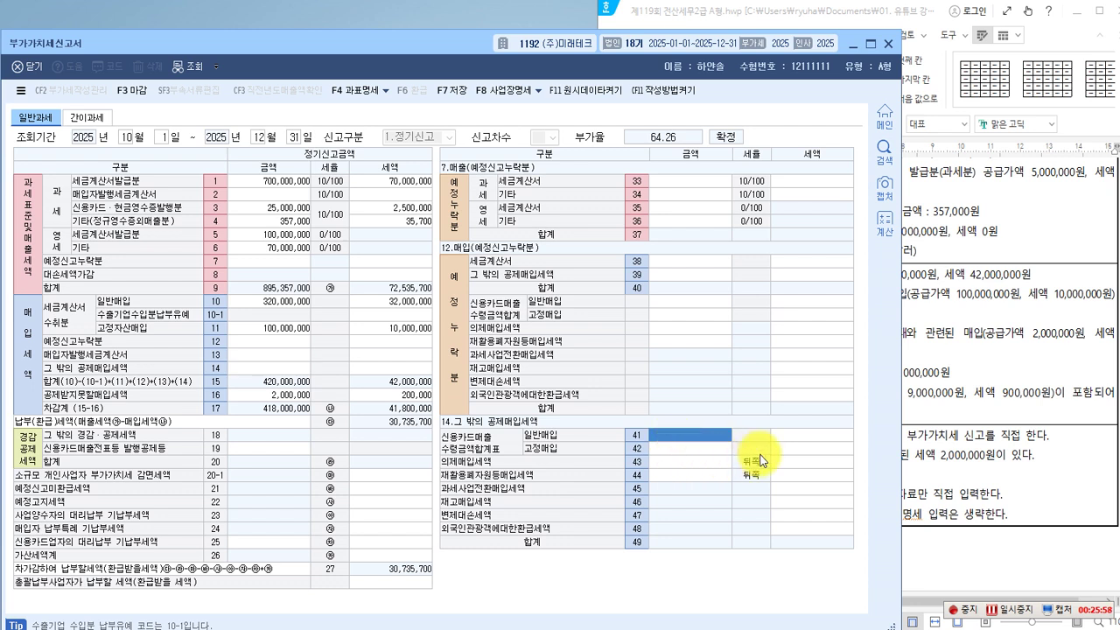
pyautogui.write('21,000,000')
pyautogui.press('Return')
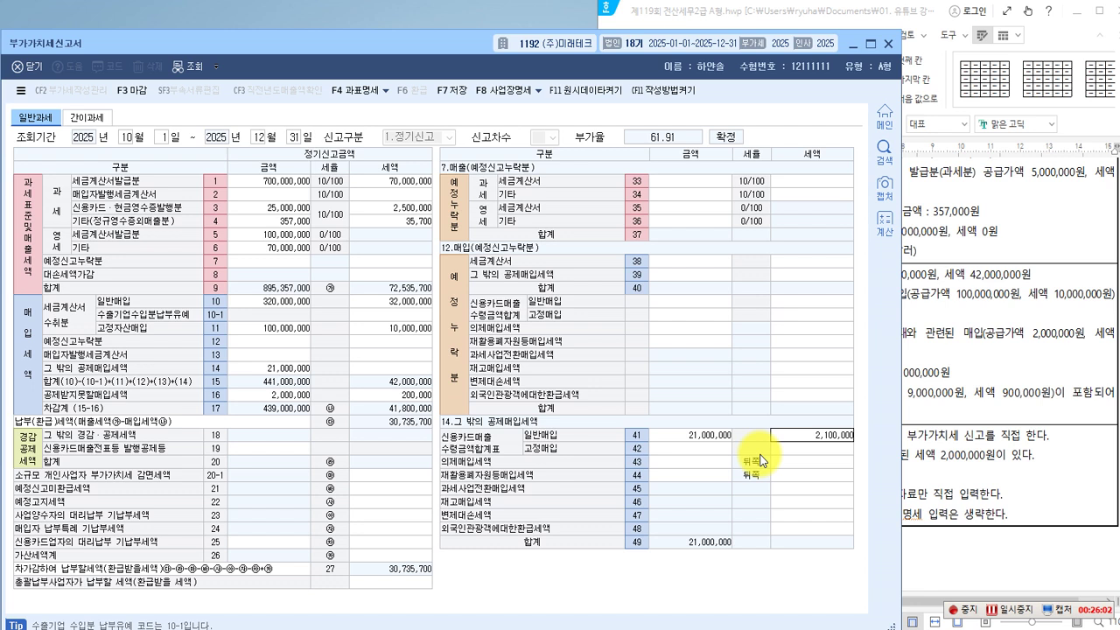
pyautogui.press('Return')
pyautogui.write('9,000,000')
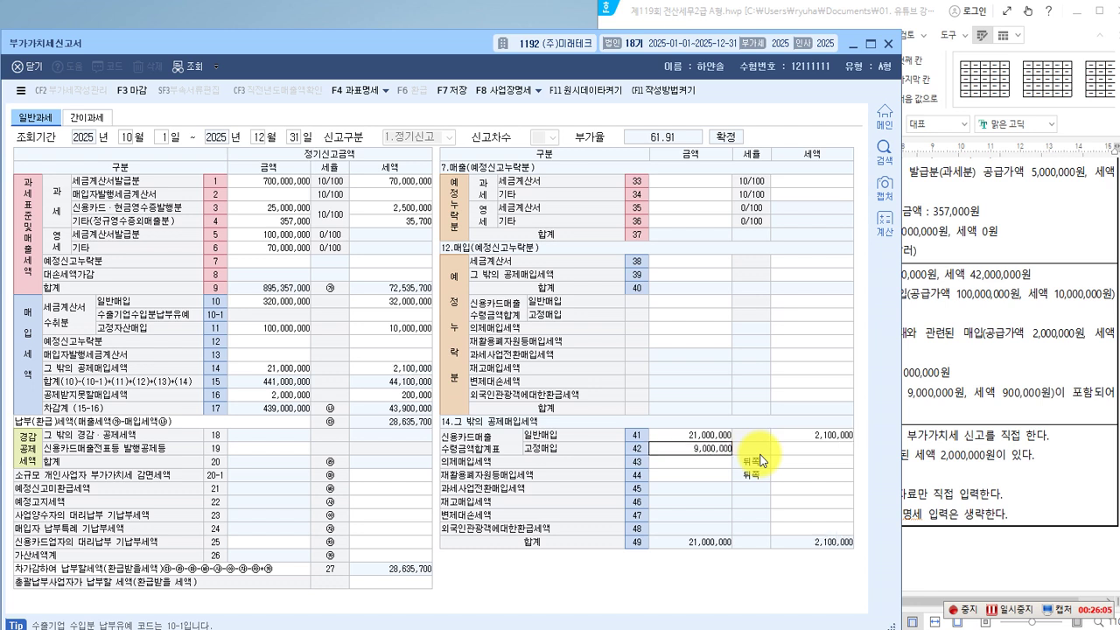
pyautogui.press('Return')
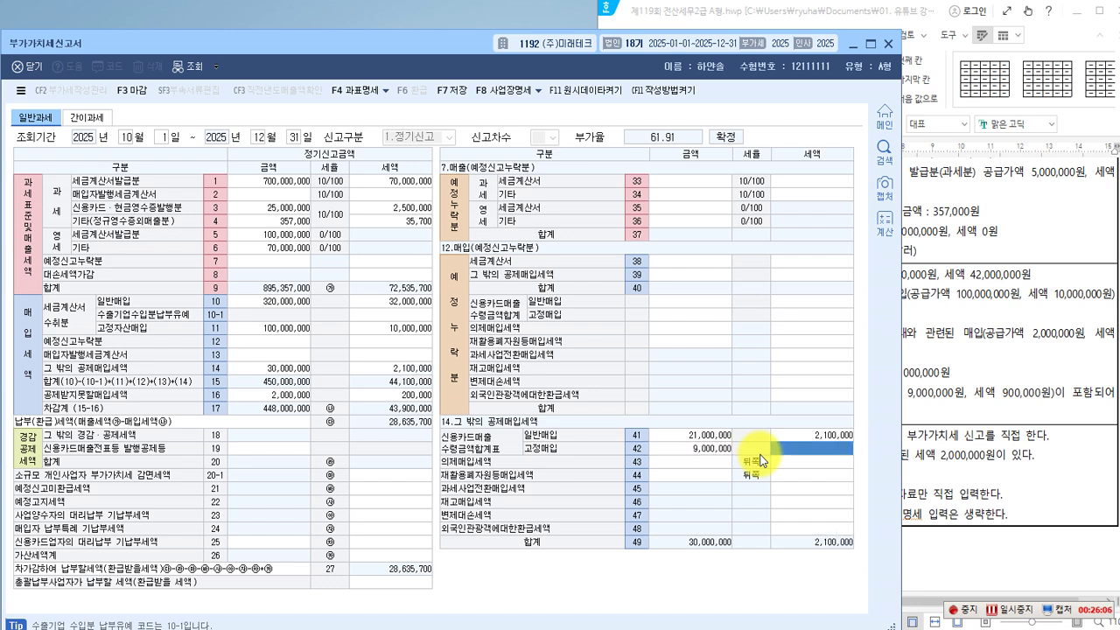
pyautogui.write('900,000')
pyautogui.press('Return')
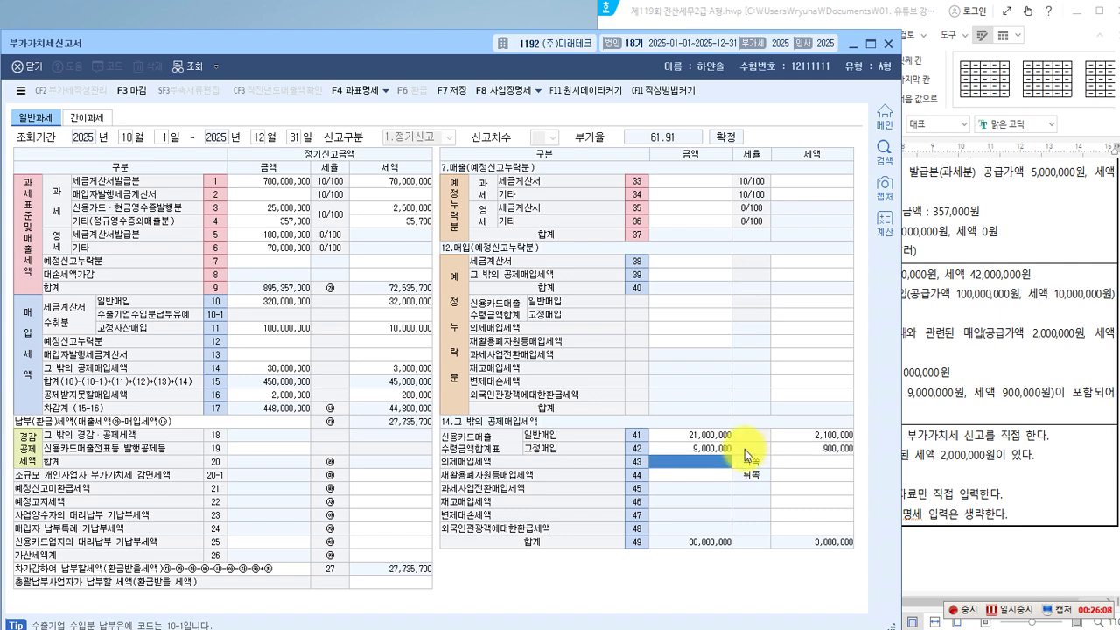
pyautogui.click(937, 458)
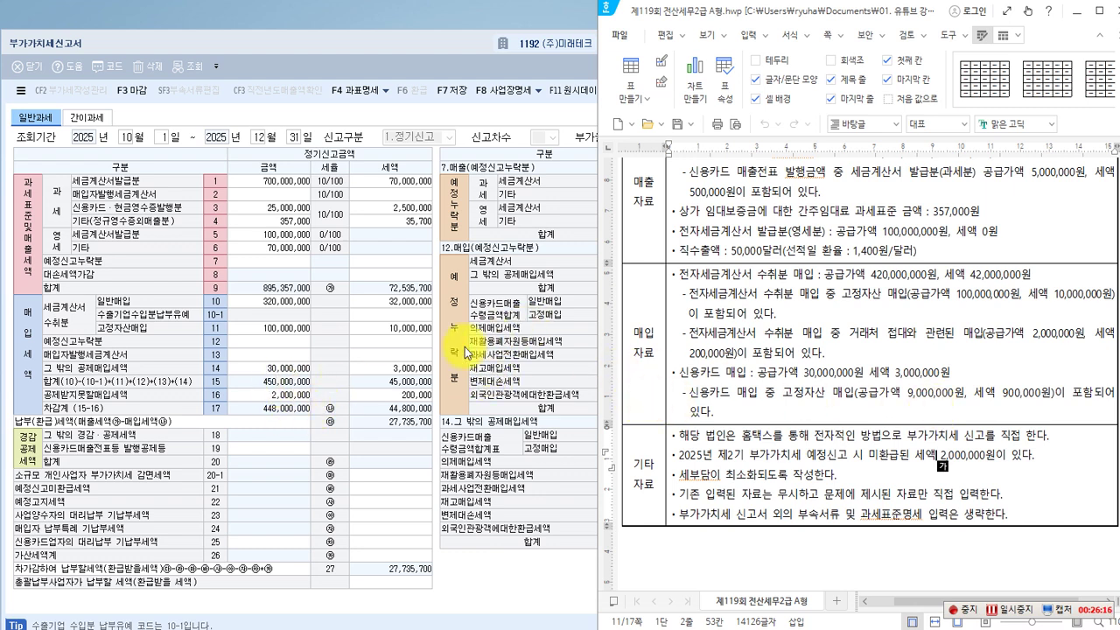
pyautogui.moveTo(624, 169); pyautogui.dragTo(658, 217)
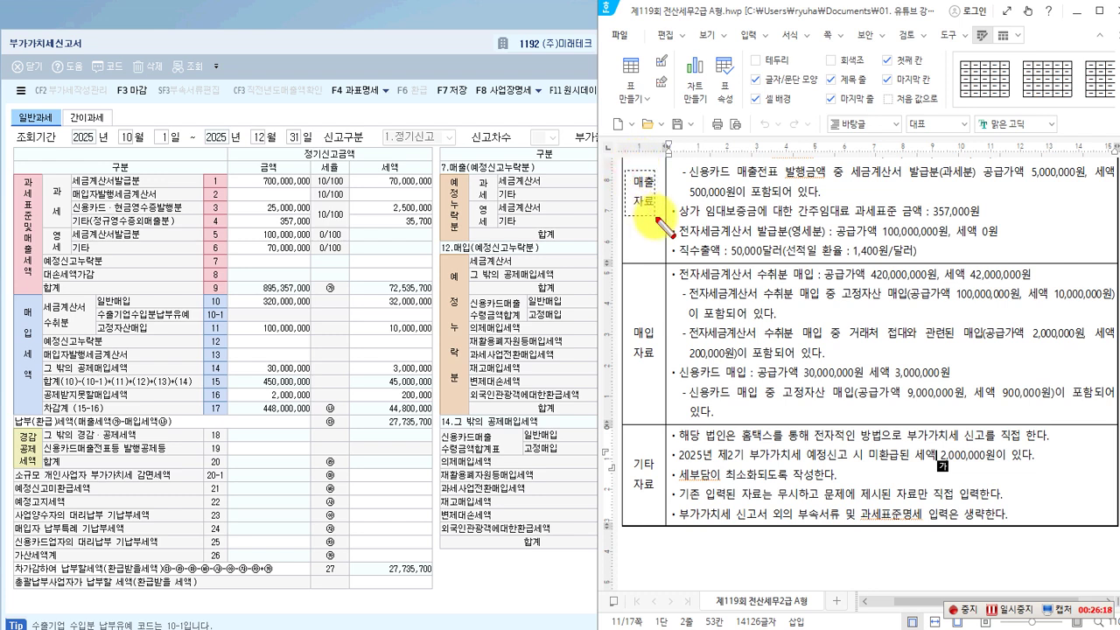
pyautogui.moveTo(629, 316); pyautogui.dragTo(657, 373)
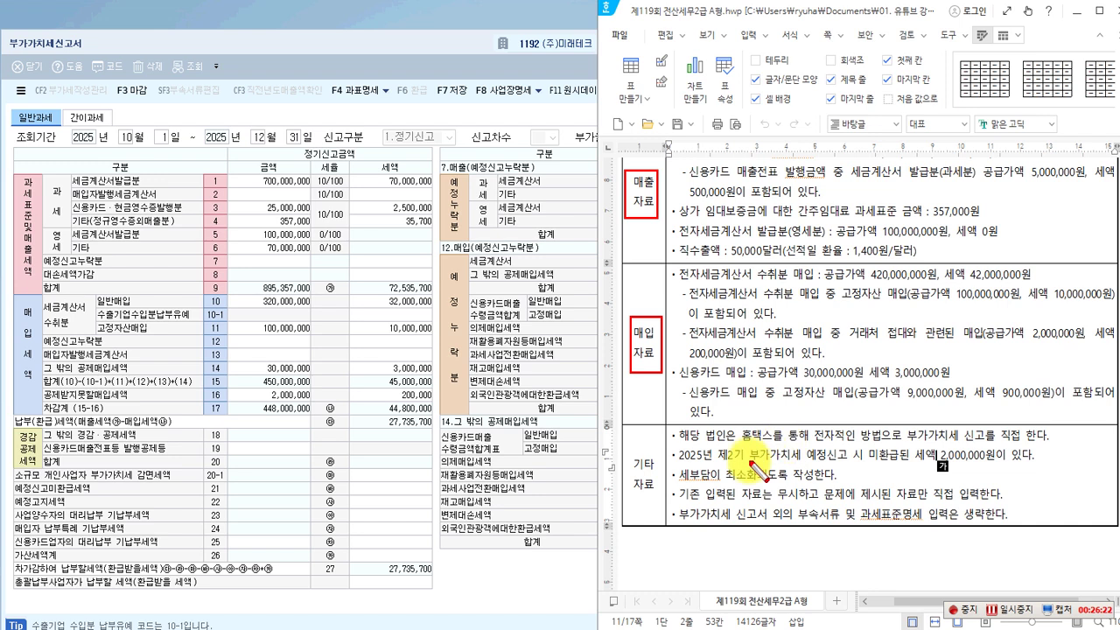
pyautogui.moveTo(628, 452); pyautogui.dragTo(663, 506)
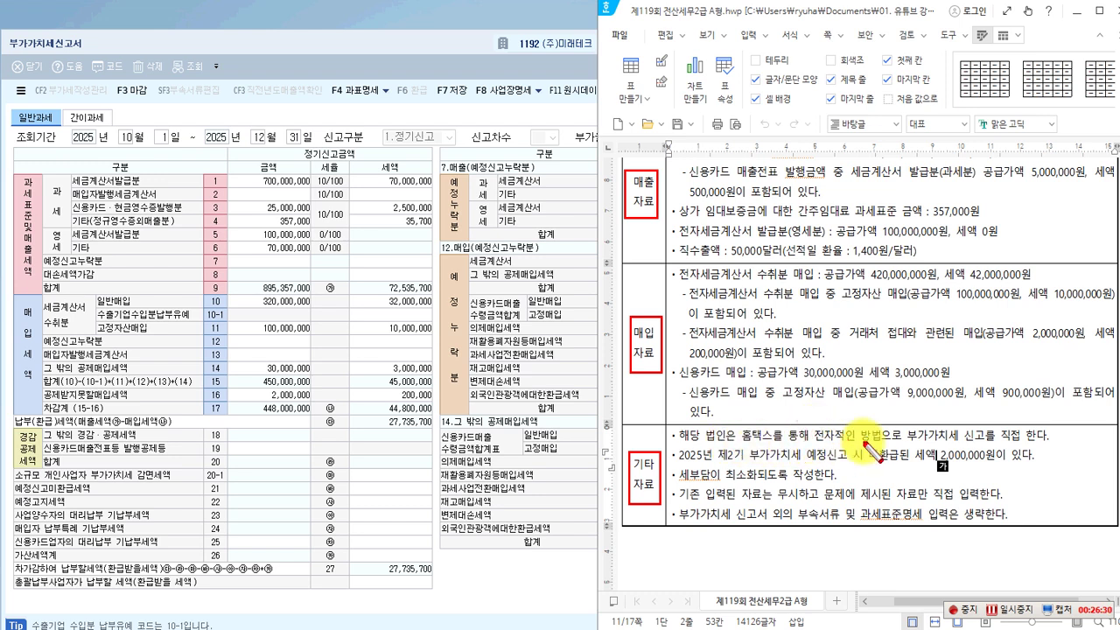
pyautogui.moveTo(960, 444); pyautogui.dragTo(1021, 444)
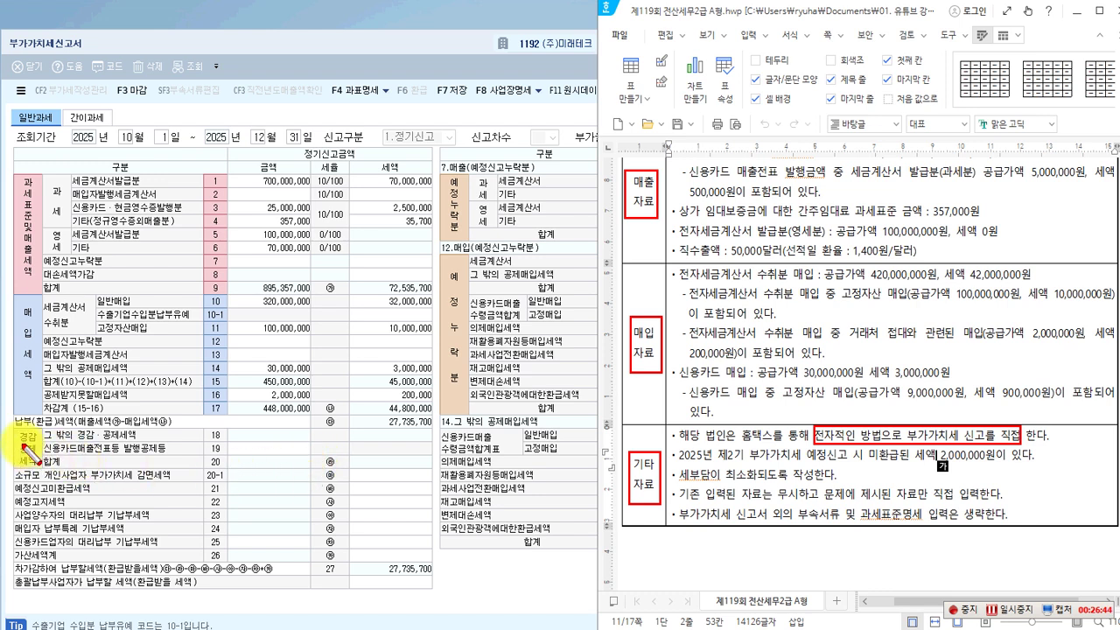
pyautogui.moveTo(12, 423); pyautogui.dragTo(42, 471)
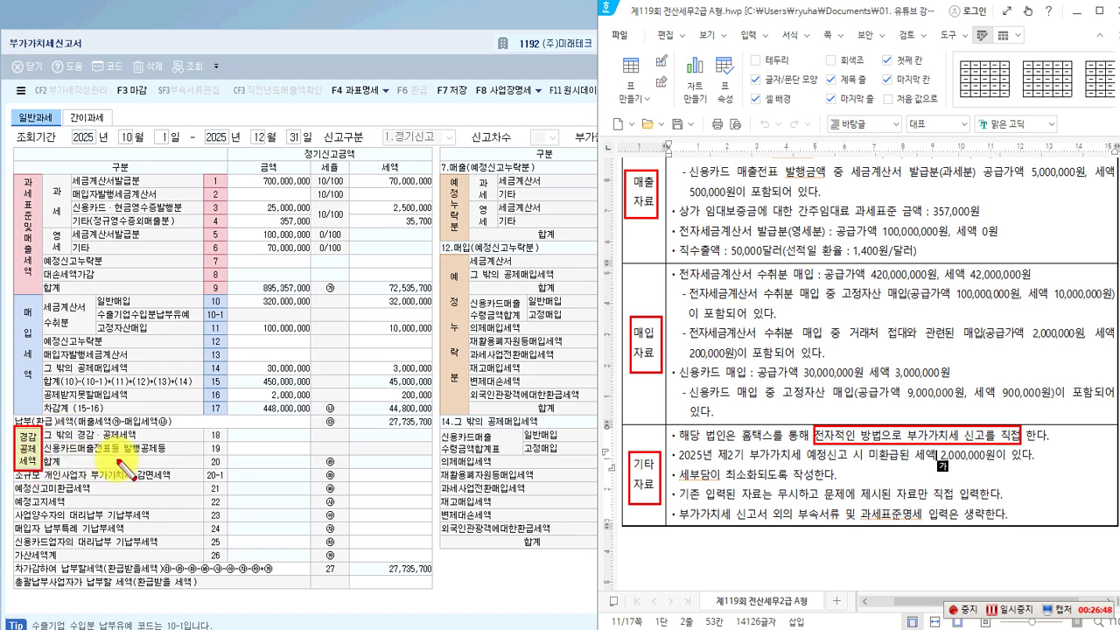
pyautogui.moveTo(207, 442); pyautogui.dragTo(308, 462)
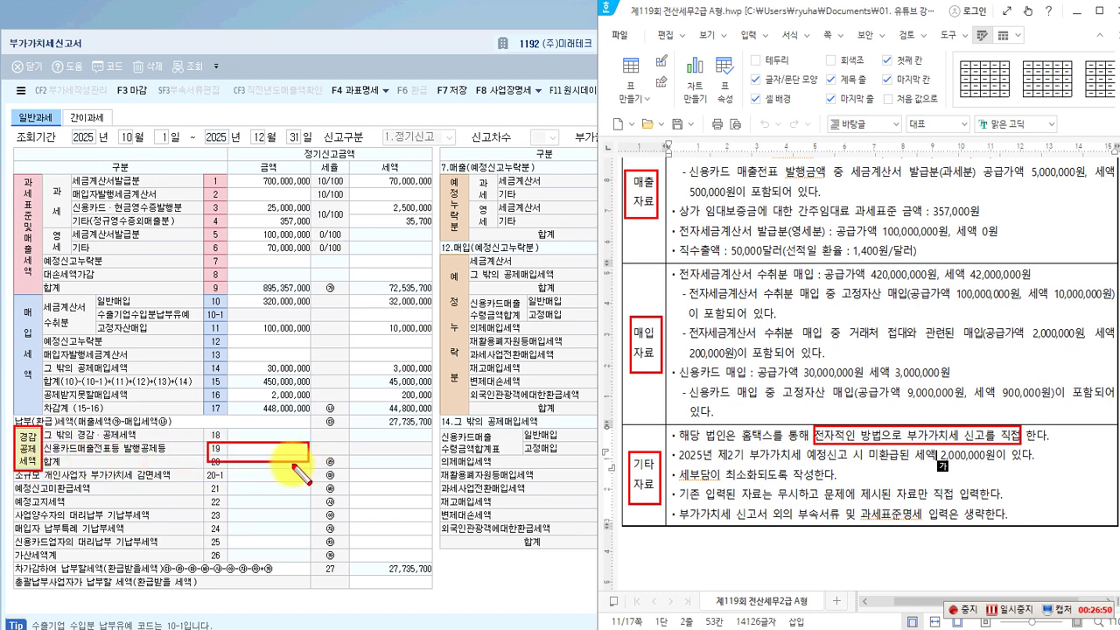
pyautogui.press('Escape')
# Open the 18.그 밖의 경감·공제세액 detail and annotate how it links to line 18.
pyautogui.click(276, 449)
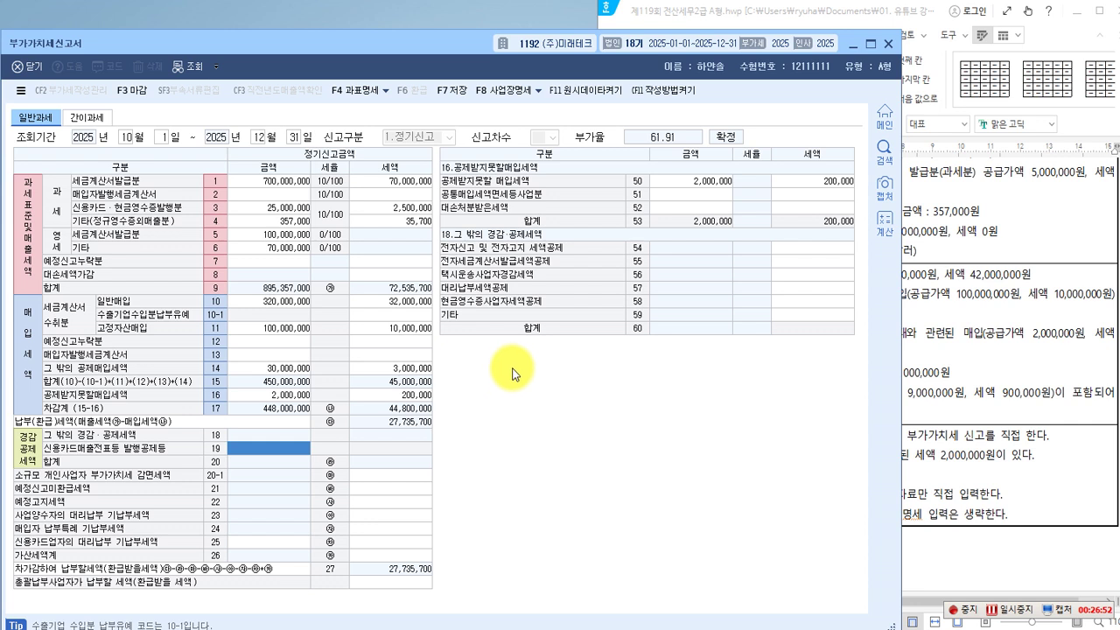
pyautogui.hotkey('ctrl', '2')
pyautogui.moveTo(441, 230); pyautogui.dragTo(552, 243)
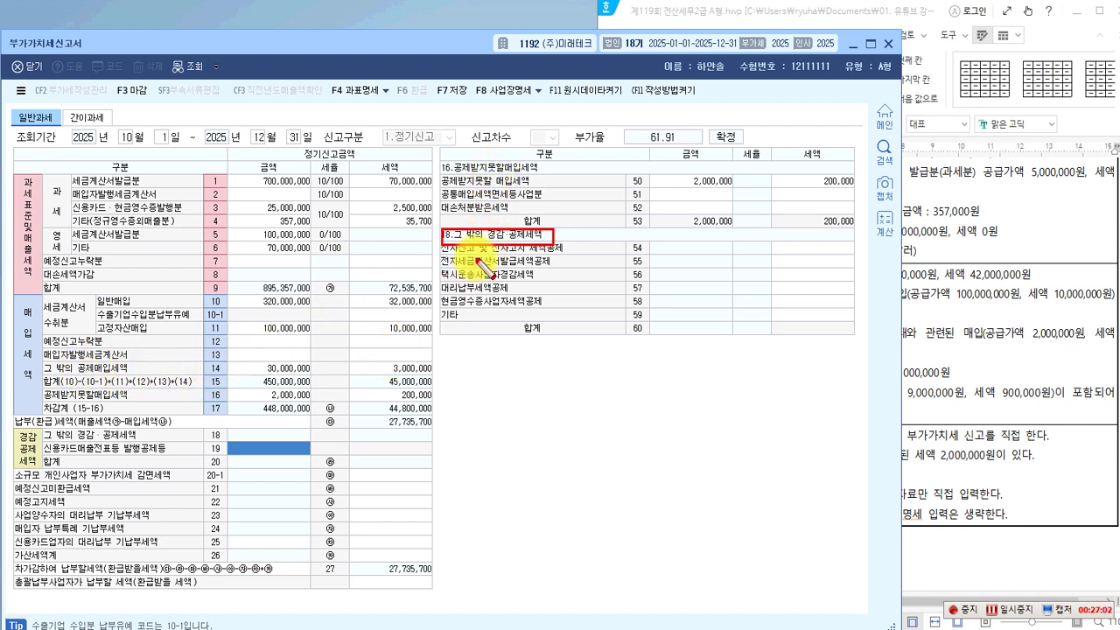
pyautogui.moveTo(437, 226)
pyautogui.mouseDown()
pyautogui.moveTo(438, 279)
pyautogui.moveTo(792, 339)
pyautogui.moveTo(858, 337)
pyautogui.mouseUp()
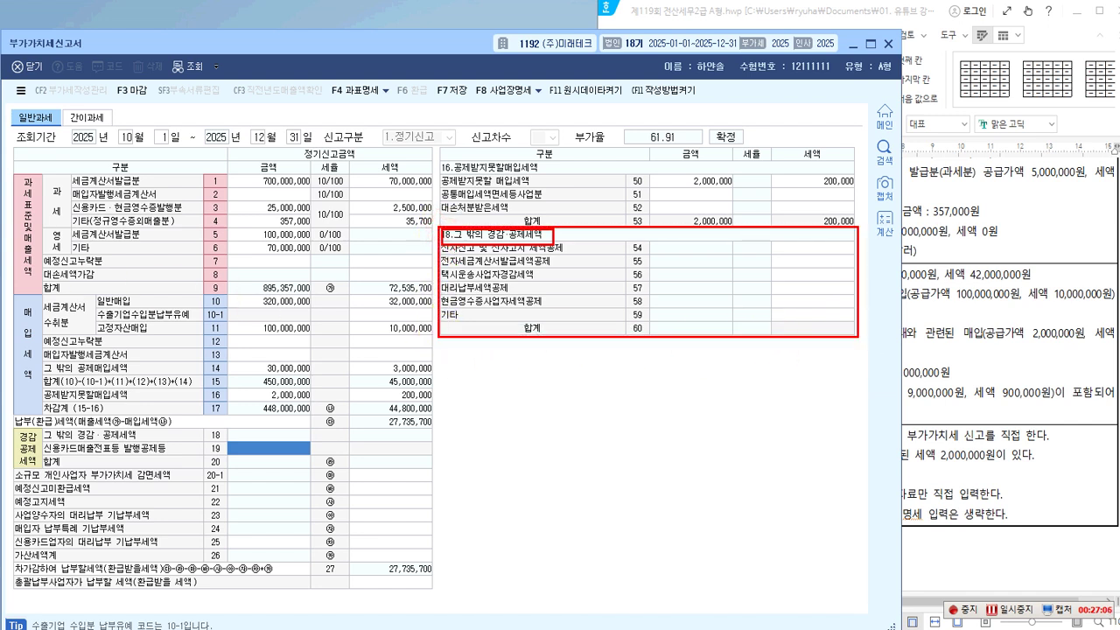
pyautogui.moveTo(464, 324); pyautogui.dragTo(335, 440)
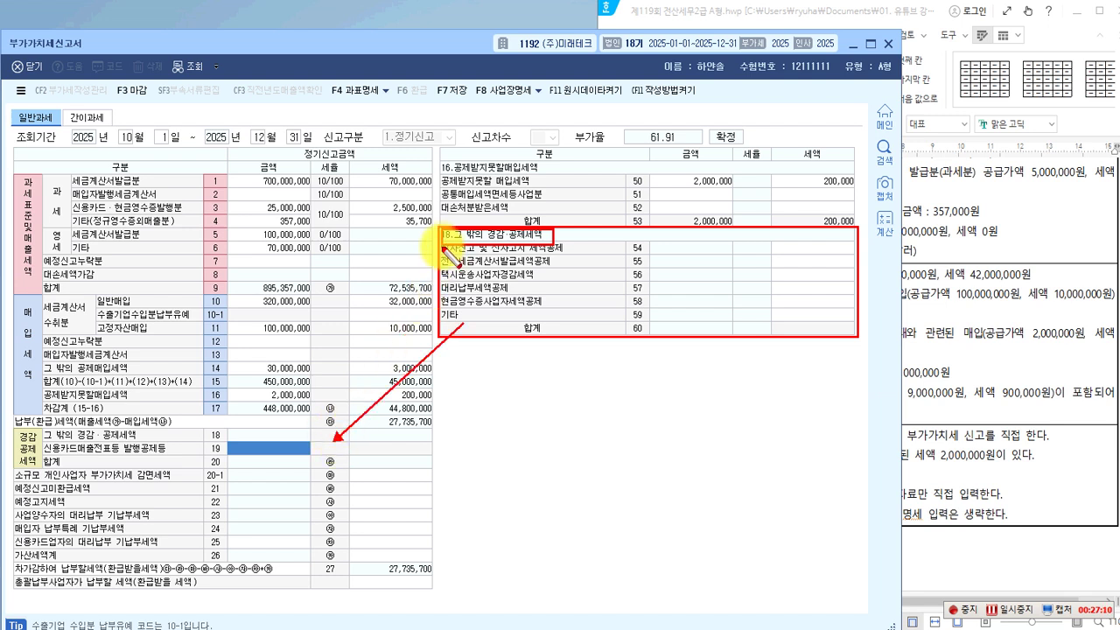
pyautogui.press('Escape')
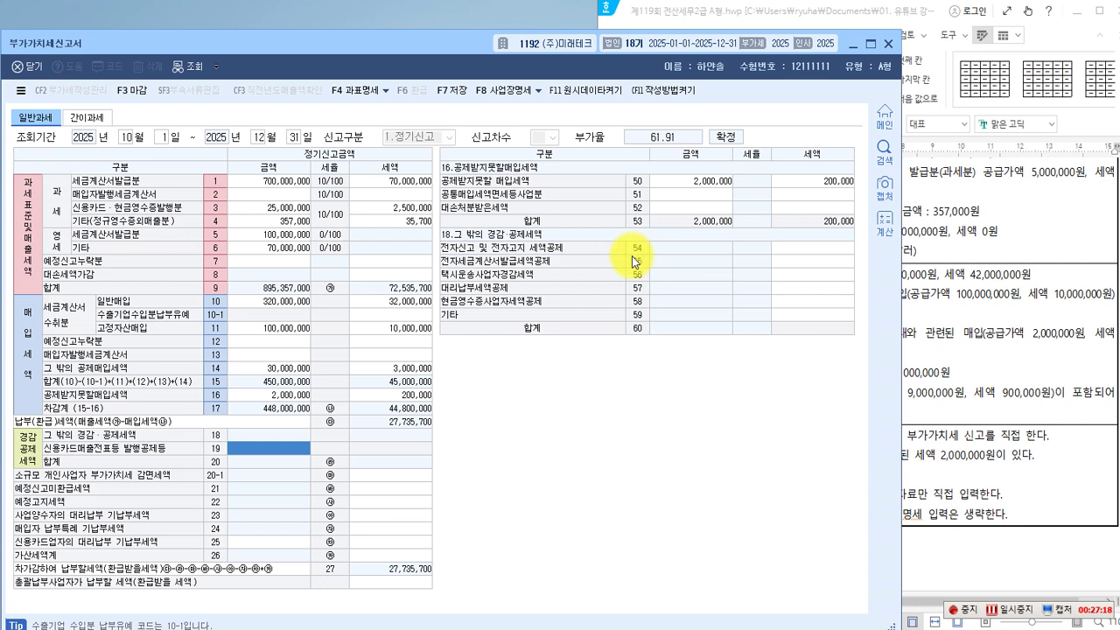
# Enter the 10,000 electronic-filing tax credit on line 54.
pyautogui.click(808, 251)
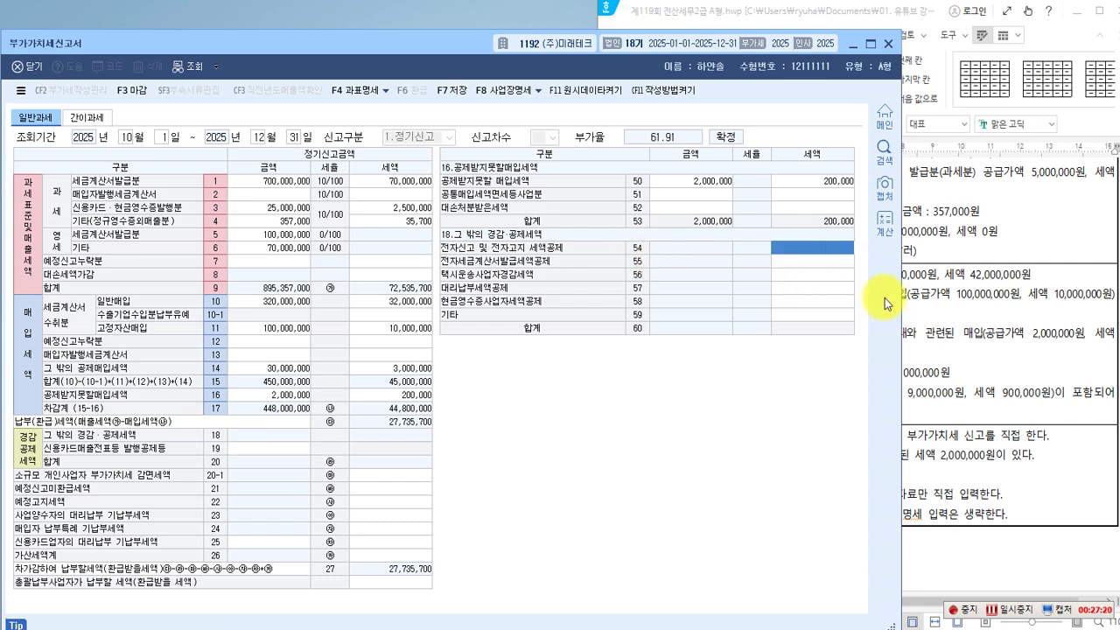
pyautogui.write('10')
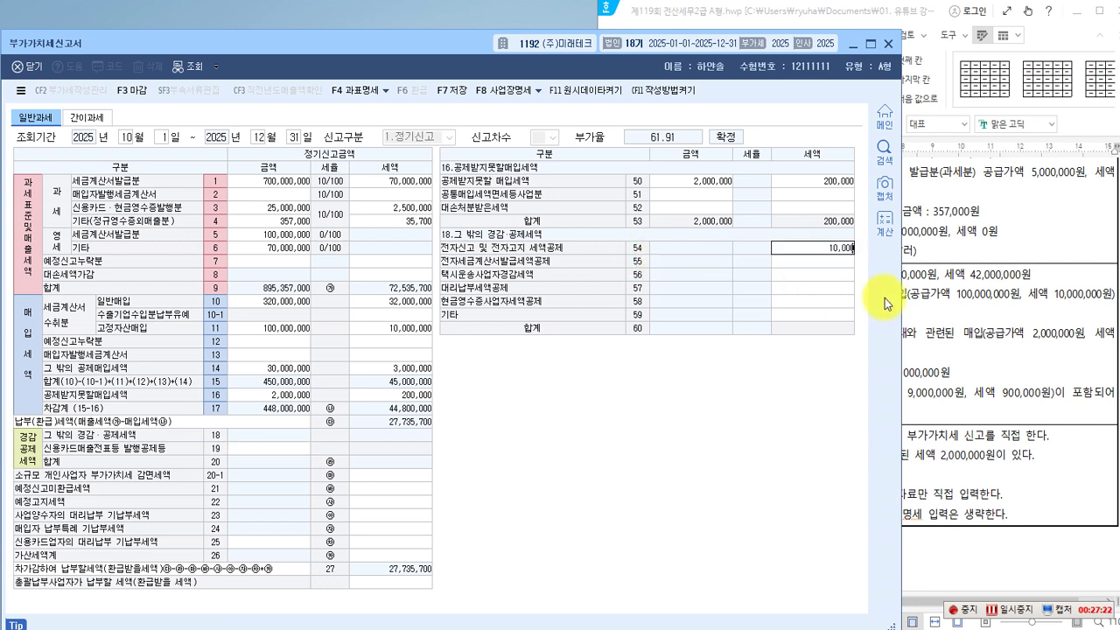
pyautogui.press('Return')
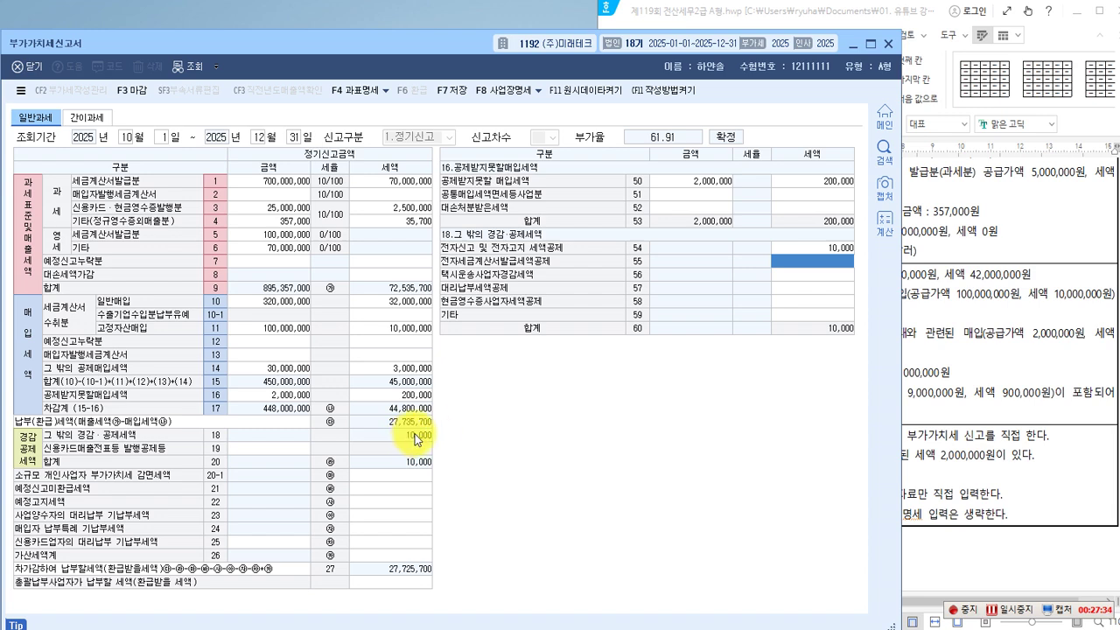
# Mark the 2,000,000 preliminary-return note and totals 72,535,700, 44,800,000 and 27,725,700.
pyautogui.click(933, 339)
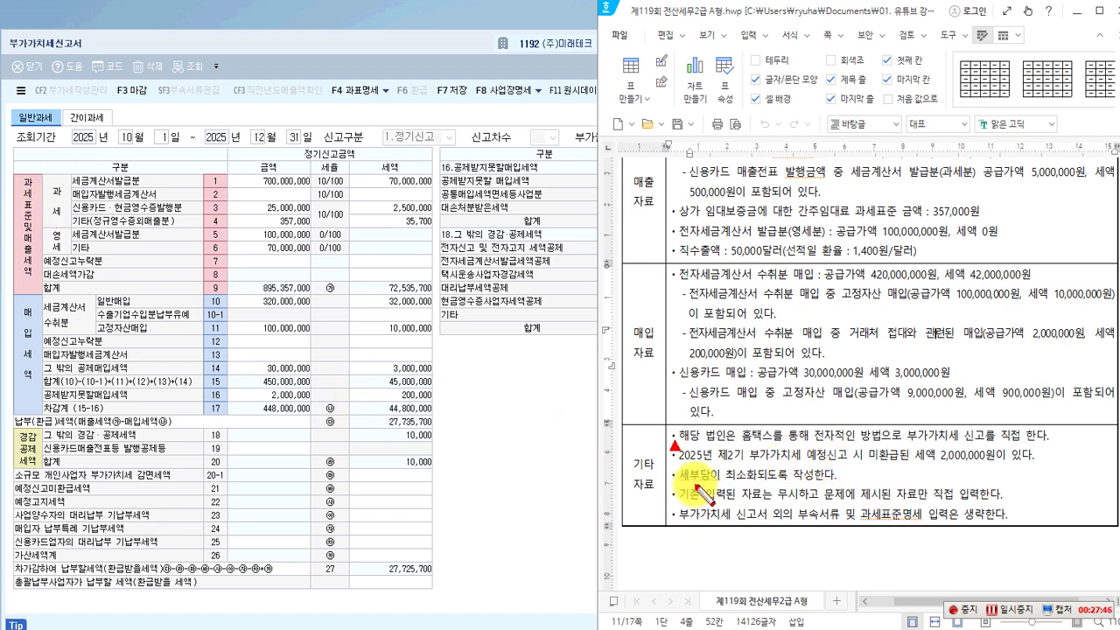
pyautogui.moveTo(673, 443)
pyautogui.mouseDown()
pyautogui.moveTo(819, 459)
pyautogui.moveTo(850, 465)
pyautogui.moveTo(849, 477)
pyautogui.moveTo(1048, 464)
pyautogui.mouseUp()
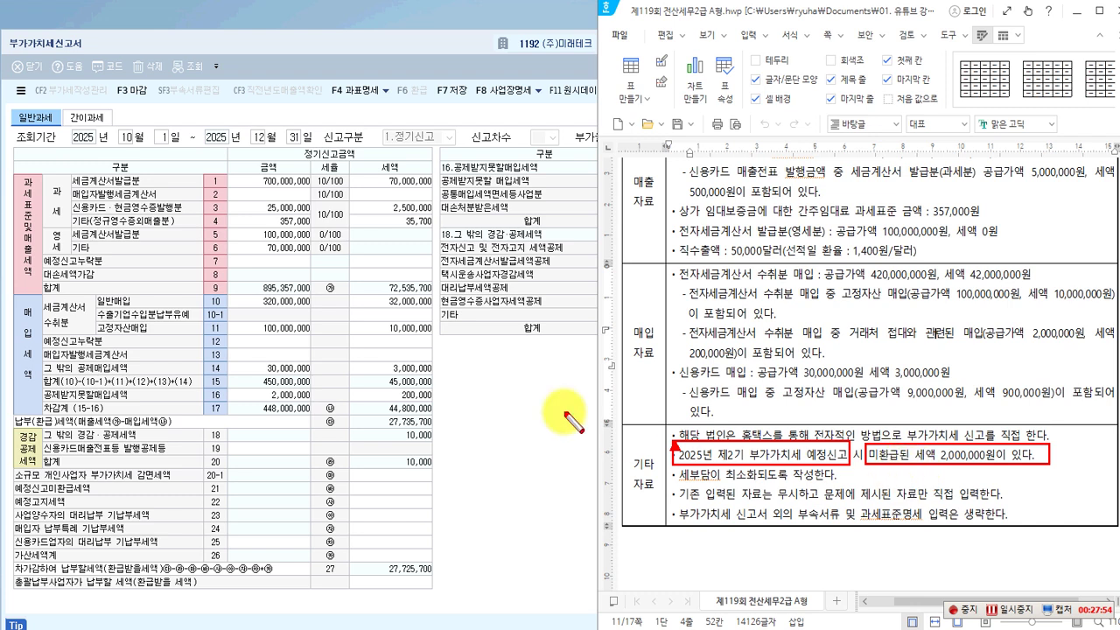
pyautogui.moveTo(358, 276); pyautogui.dragTo(434, 296)
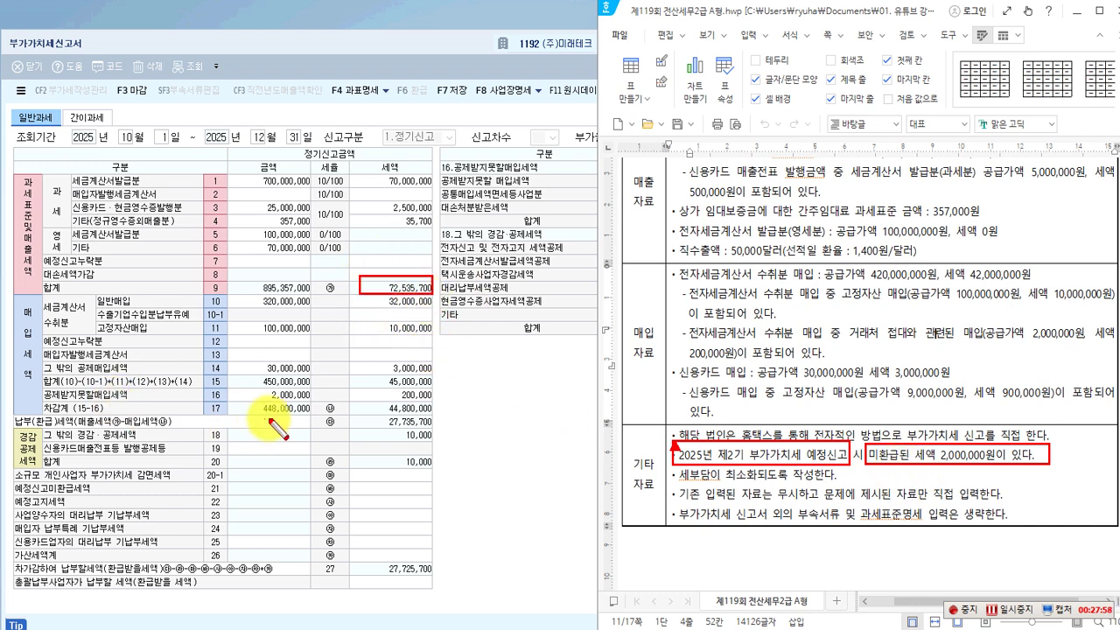
pyautogui.moveTo(345, 401); pyautogui.dragTo(432, 416)
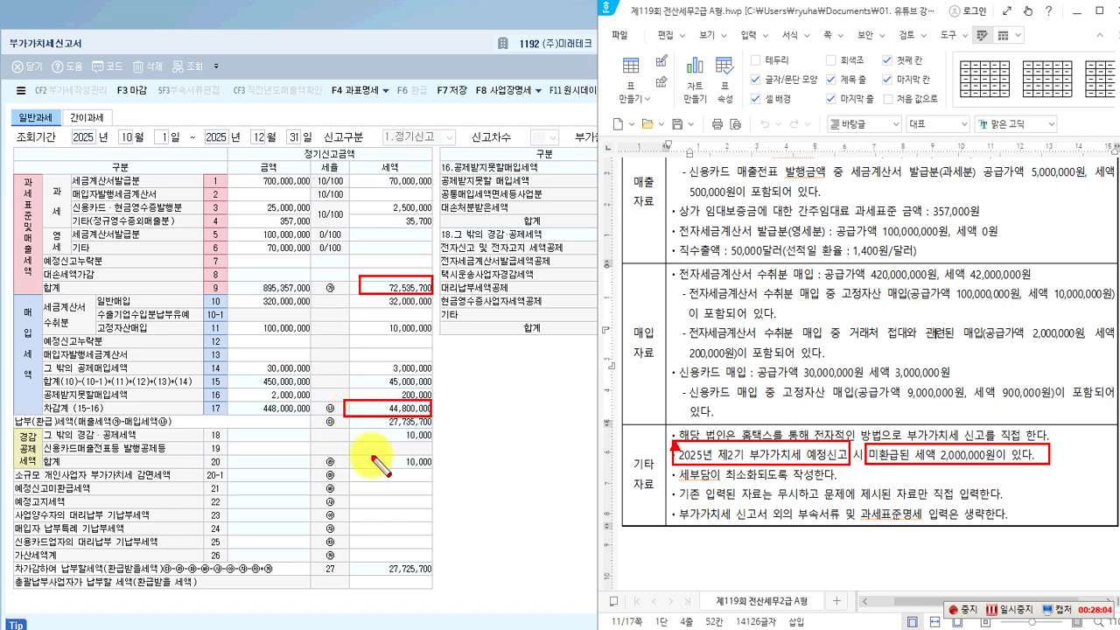
pyautogui.moveTo(361, 558); pyautogui.dragTo(432, 585)
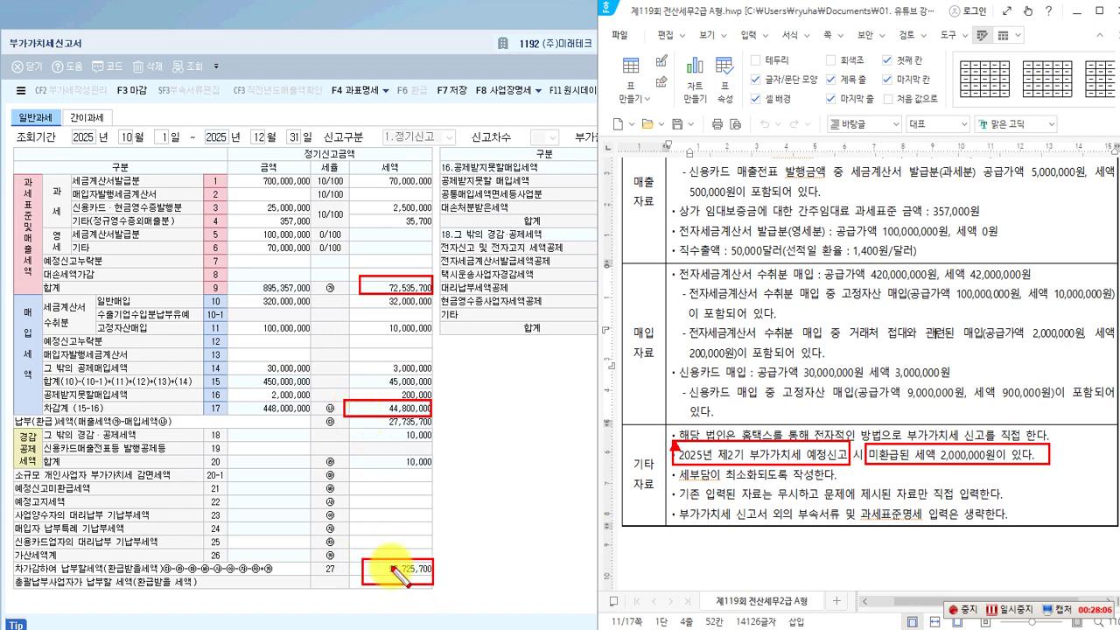
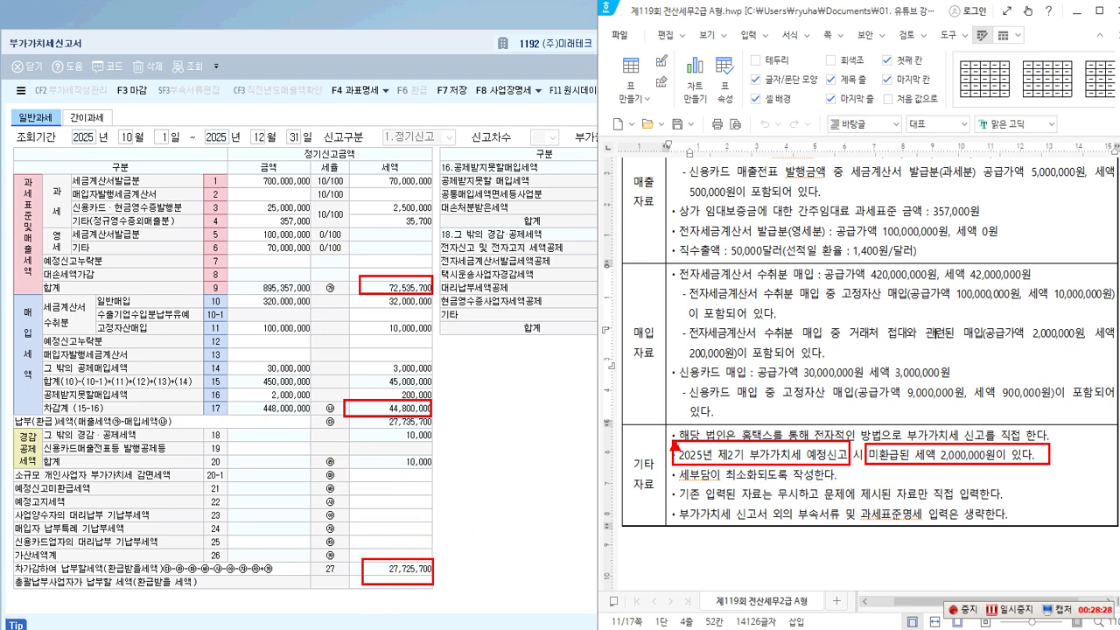
# Add notes on the 30-day window and '일반반환' to the question sheet and highlight its lines.
pyautogui.click(465, 569)
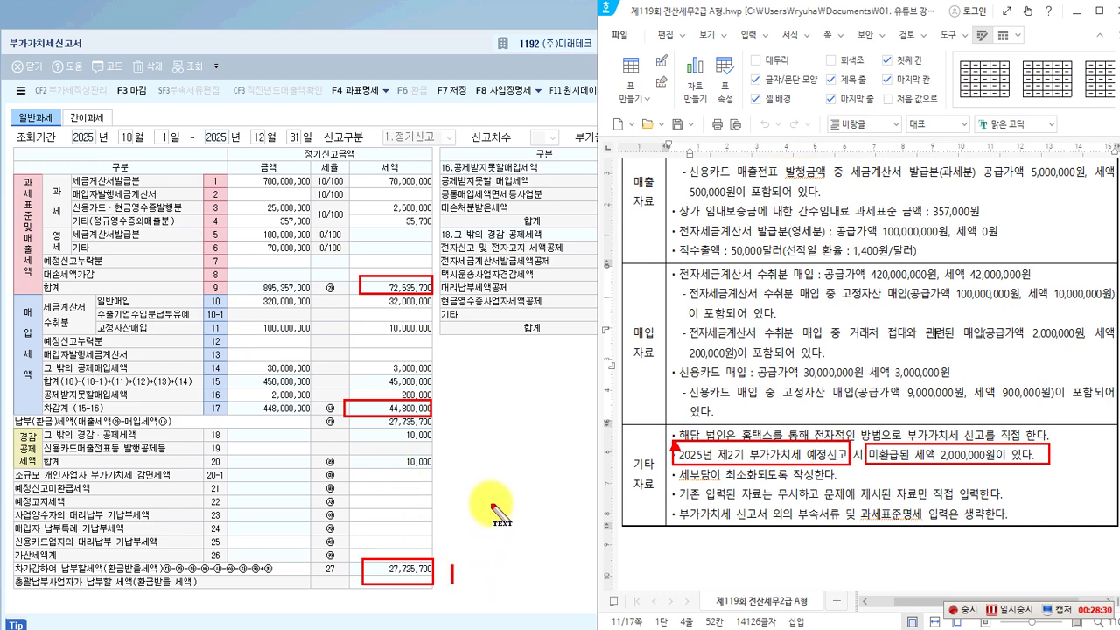
pyautogui.write('이')
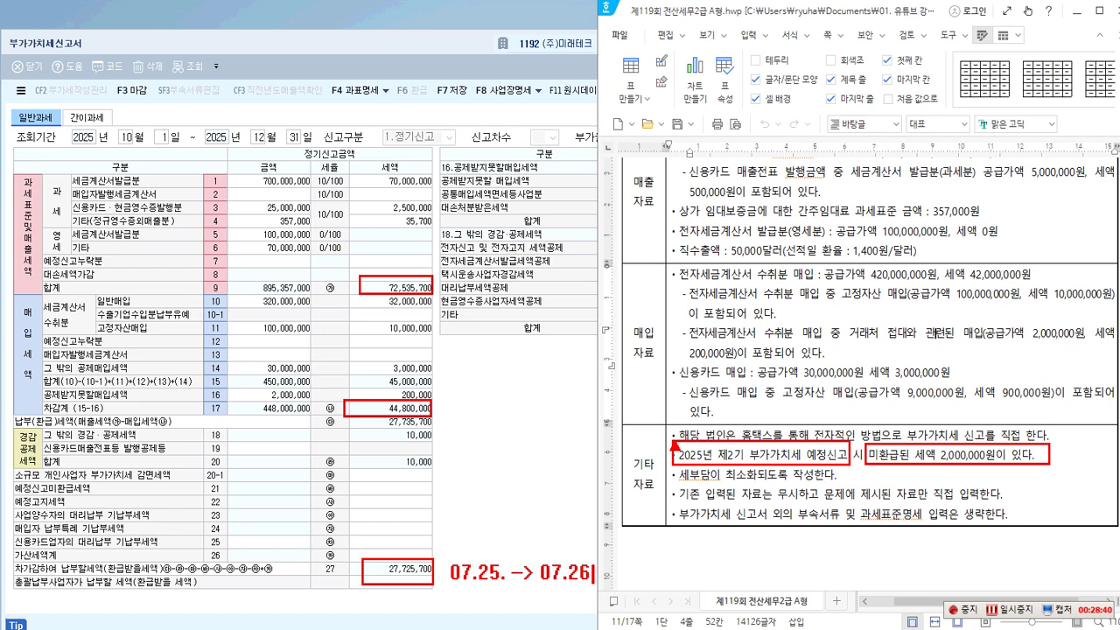
pyautogui.write('ㅓ 30일 인ㅐ')
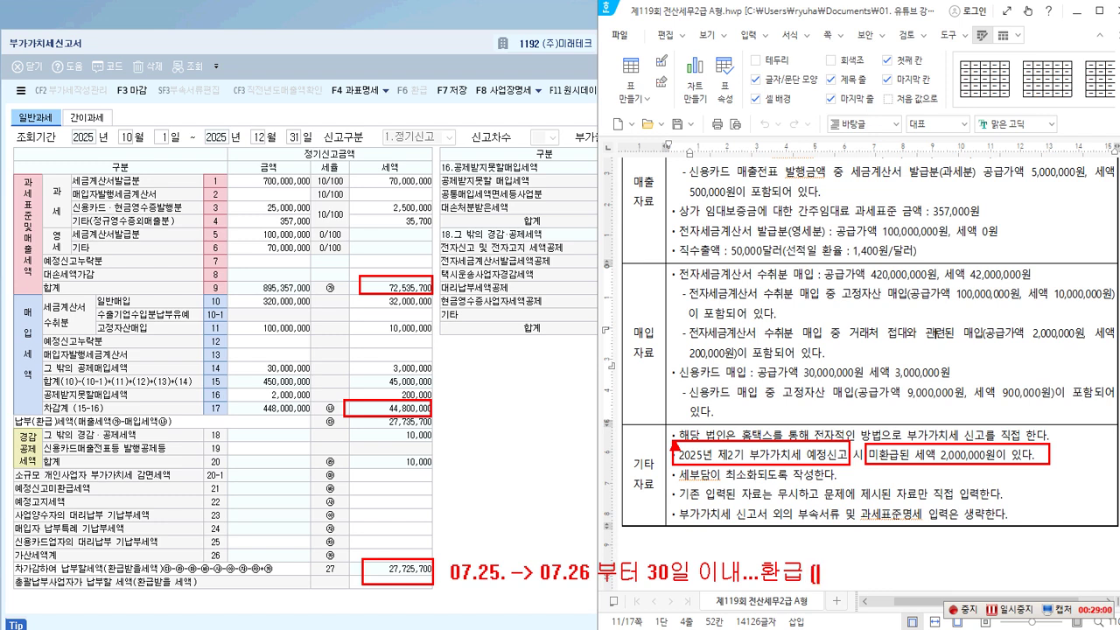
pyautogui.write('일반')
pyautogui.write('반환')
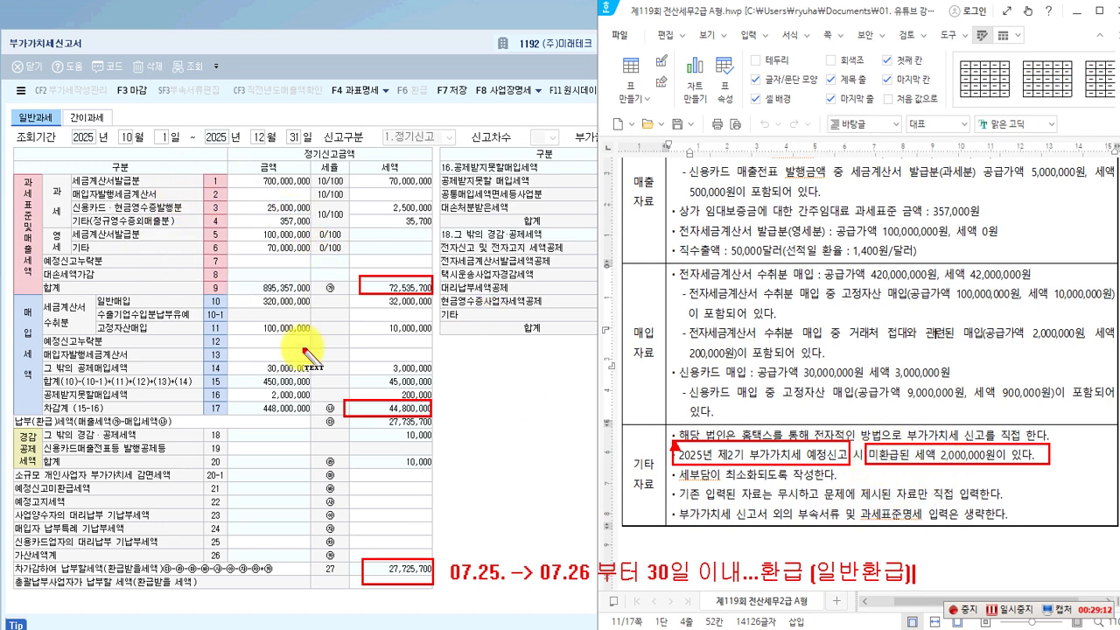
pyautogui.press('Escape')
pyautogui.click(35, 522)
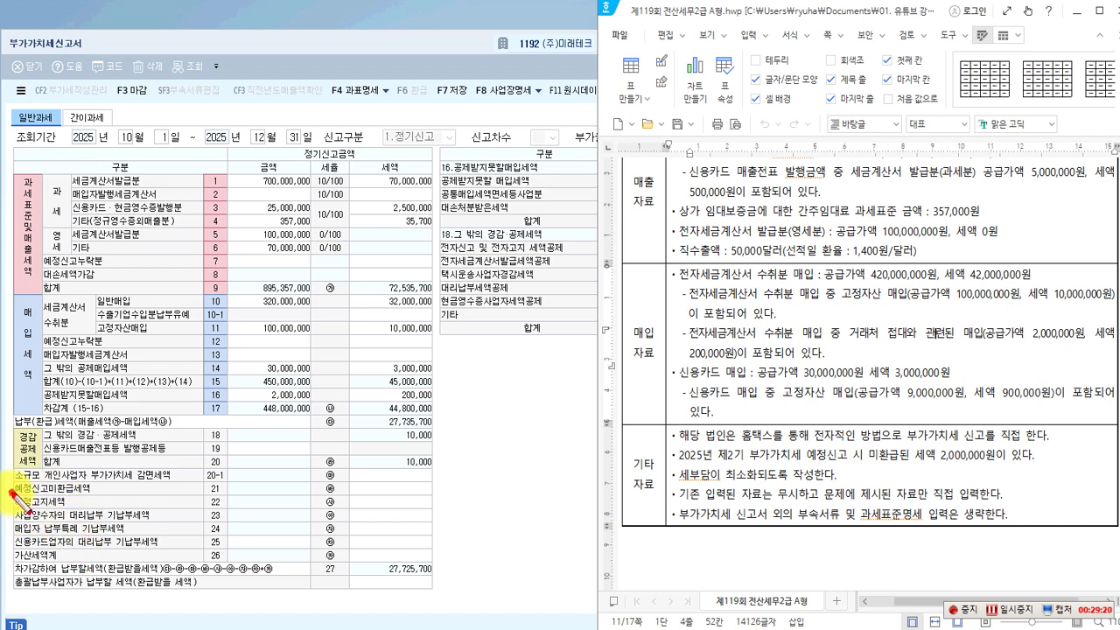
pyautogui.moveTo(12, 493); pyautogui.dragTo(438, 514)
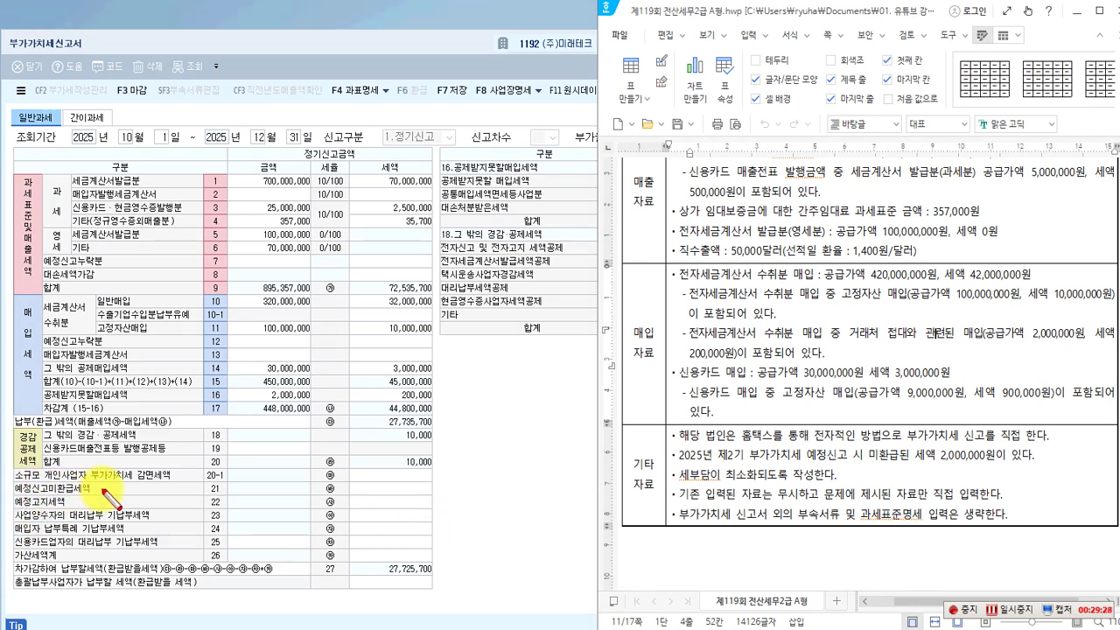
pyautogui.moveTo(11, 470)
pyautogui.mouseDown()
pyautogui.moveTo(13, 482)
pyautogui.moveTo(10, 470)
pyautogui.moveTo(340, 498)
pyautogui.moveTo(436, 495)
pyautogui.mouseUp()
pyautogui.press('Escape')
# Enter 2,000,000 as line 21 unrefunded tax, leaving 25,725,700 payable.
pyautogui.click(399, 489)
pyautogui.write('8')
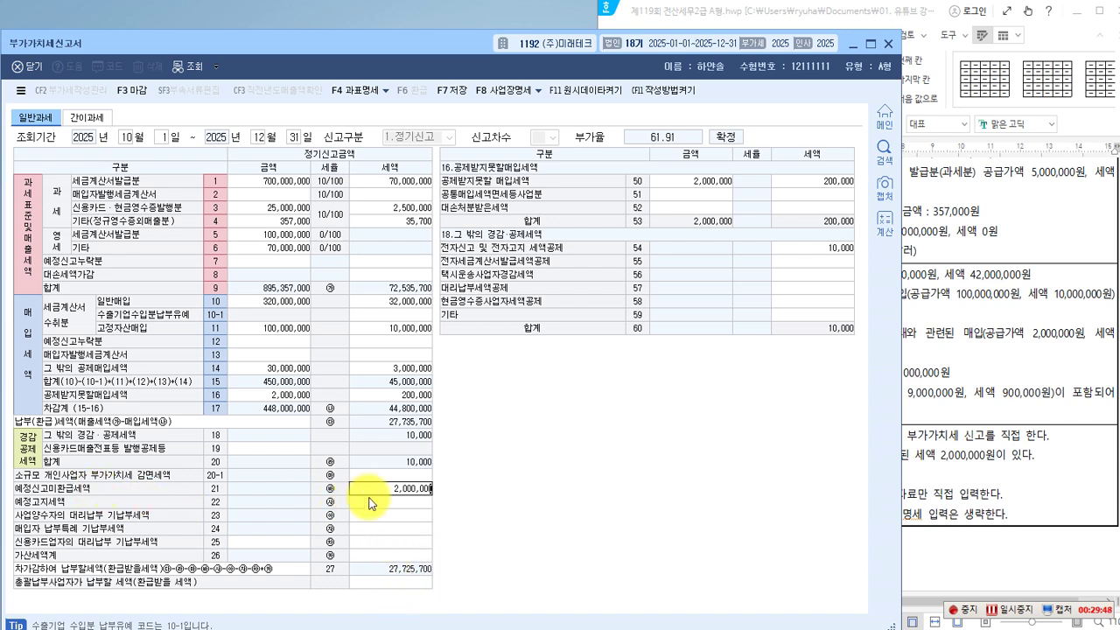
pyautogui.press('Return')
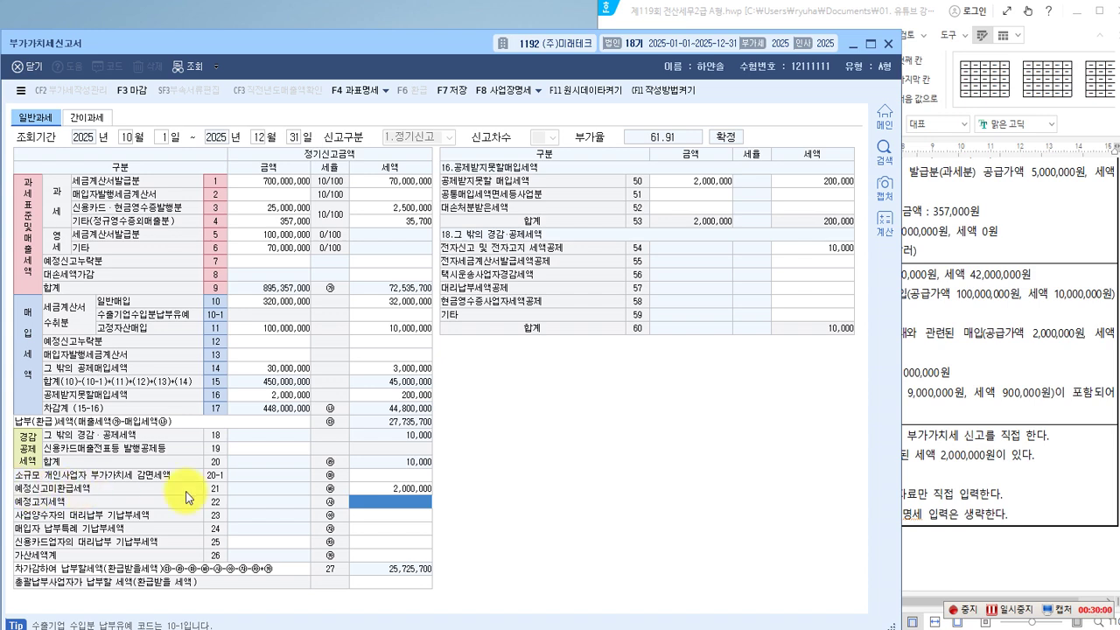
pyautogui.click(407, 487)
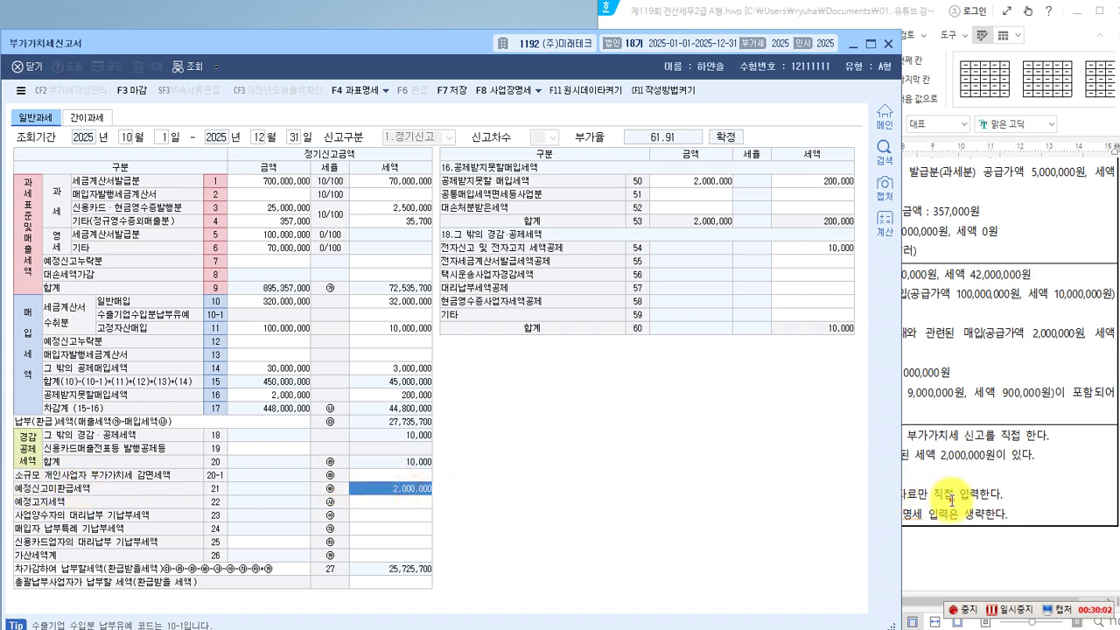
pyautogui.click(950, 501)
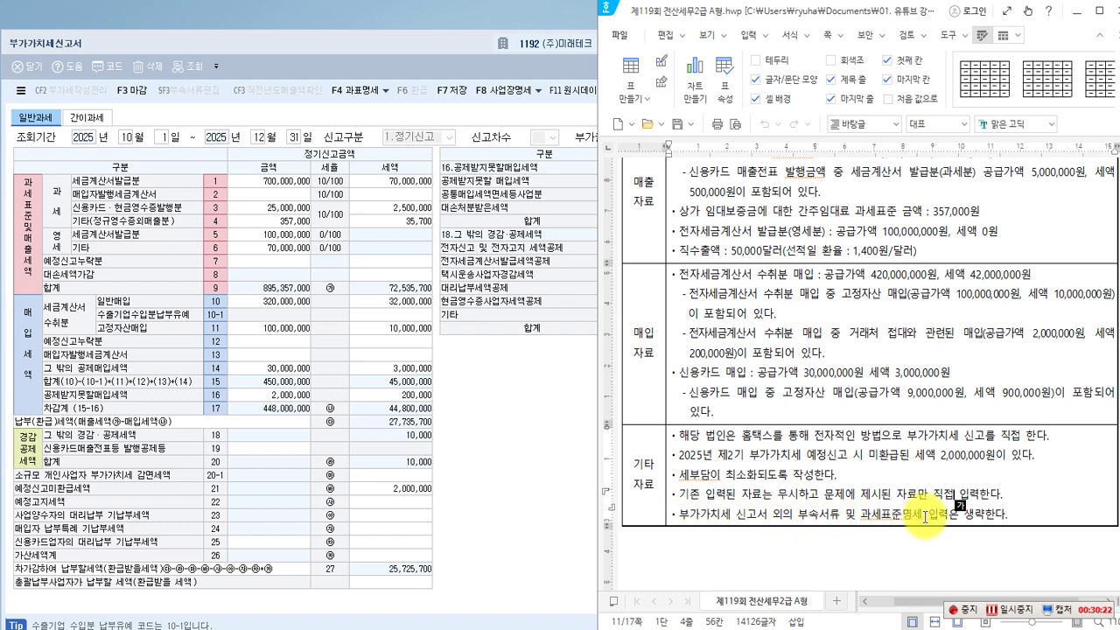
# Mark the penalty-related passages in the question, then show the line 26 가산세명세 breakdown.
pyautogui.click(920, 516)
pyautogui.scroll(1, 835, 516)
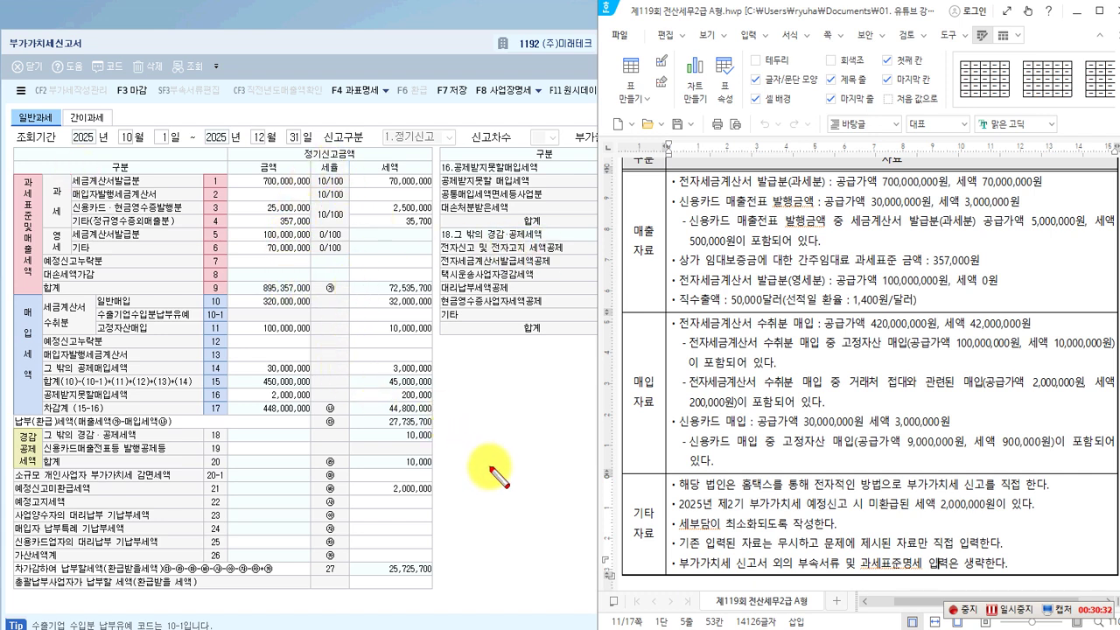
pyautogui.moveTo(623, 217); pyautogui.dragTo(665, 280)
pyautogui.moveTo(625, 360)
pyautogui.mouseDown()
pyautogui.moveTo(656, 424)
pyautogui.moveTo(674, 420)
pyautogui.mouseUp()
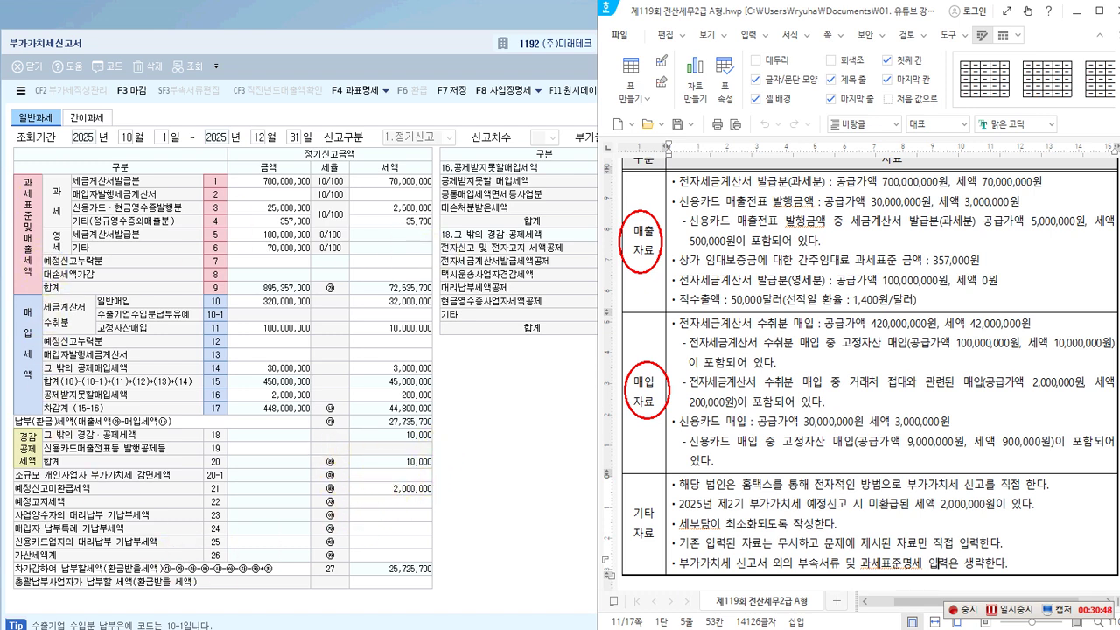
pyautogui.moveTo(9, 544); pyautogui.dragTo(432, 568)
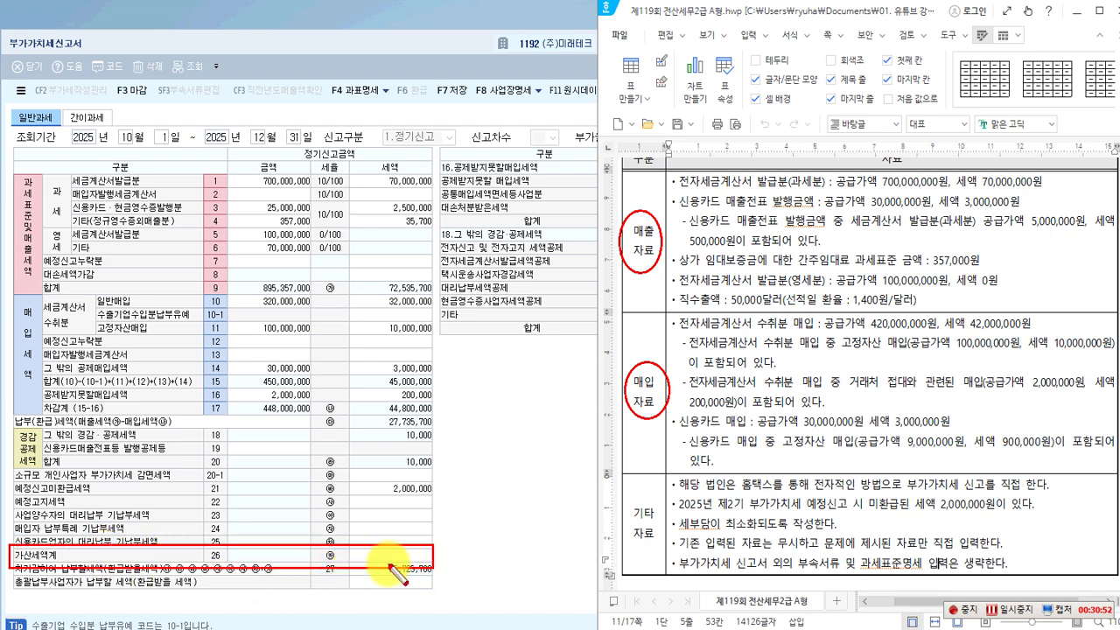
pyautogui.click(398, 556)
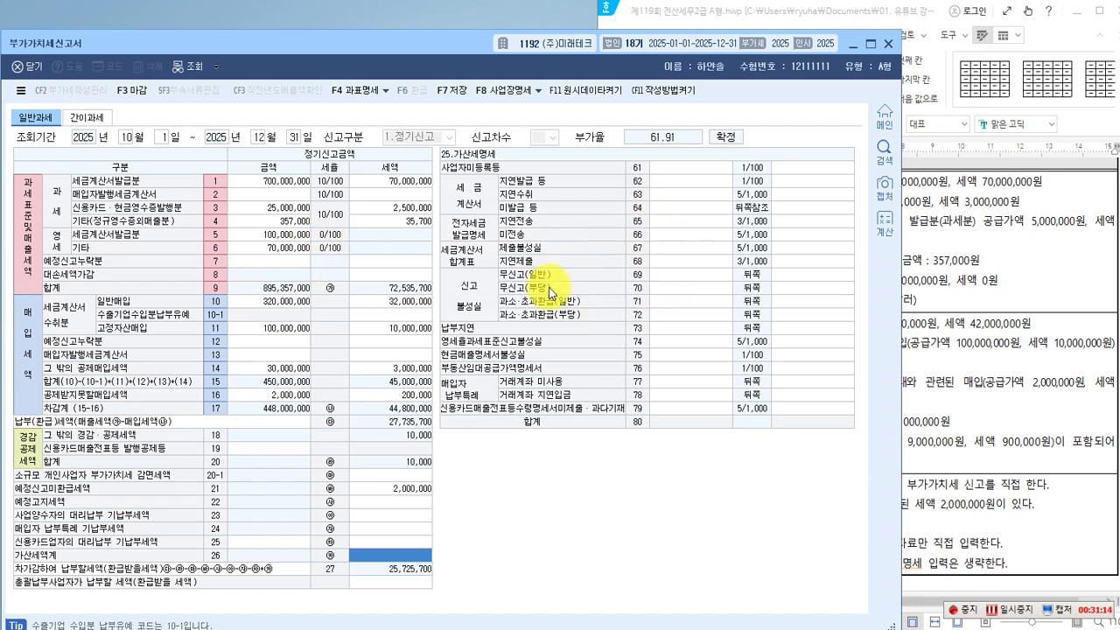
pyautogui.click(272, 193)
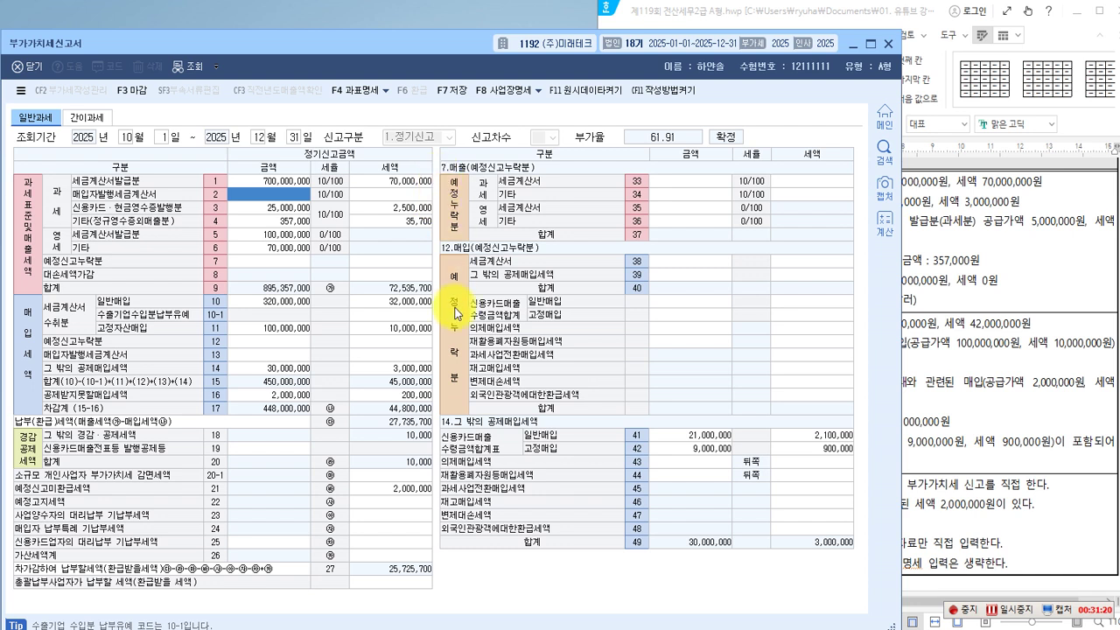
pyautogui.press('Escape')
pyautogui.moveTo(440, 174)
pyautogui.mouseDown()
pyautogui.moveTo(452, 387)
pyautogui.moveTo(843, 428)
pyautogui.moveTo(847, 414)
pyautogui.mouseUp()
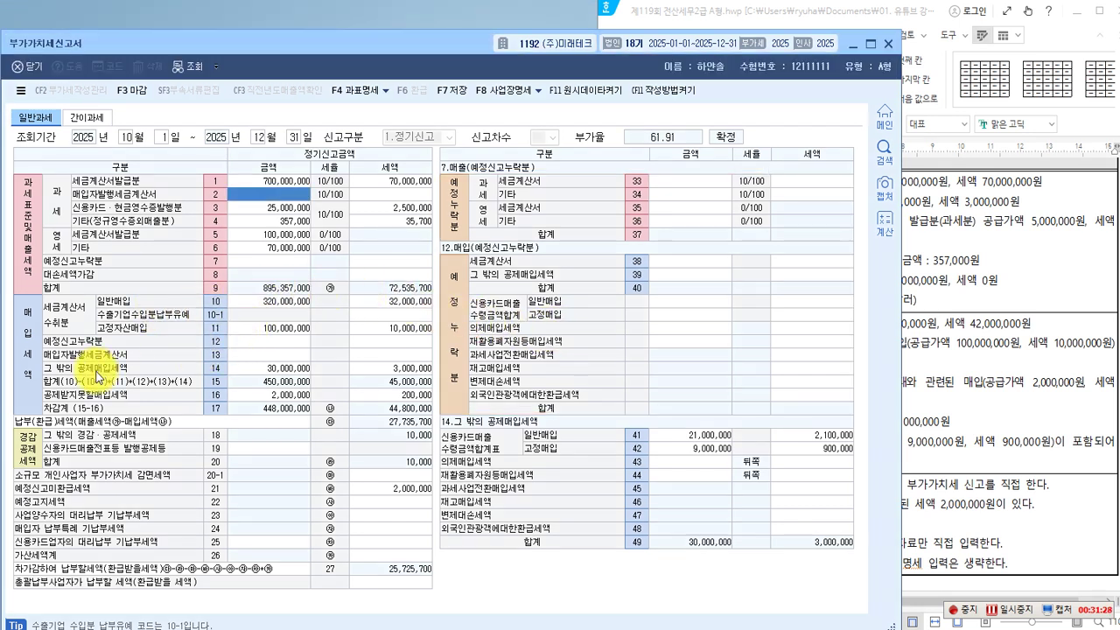
pyautogui.click(256, 367)
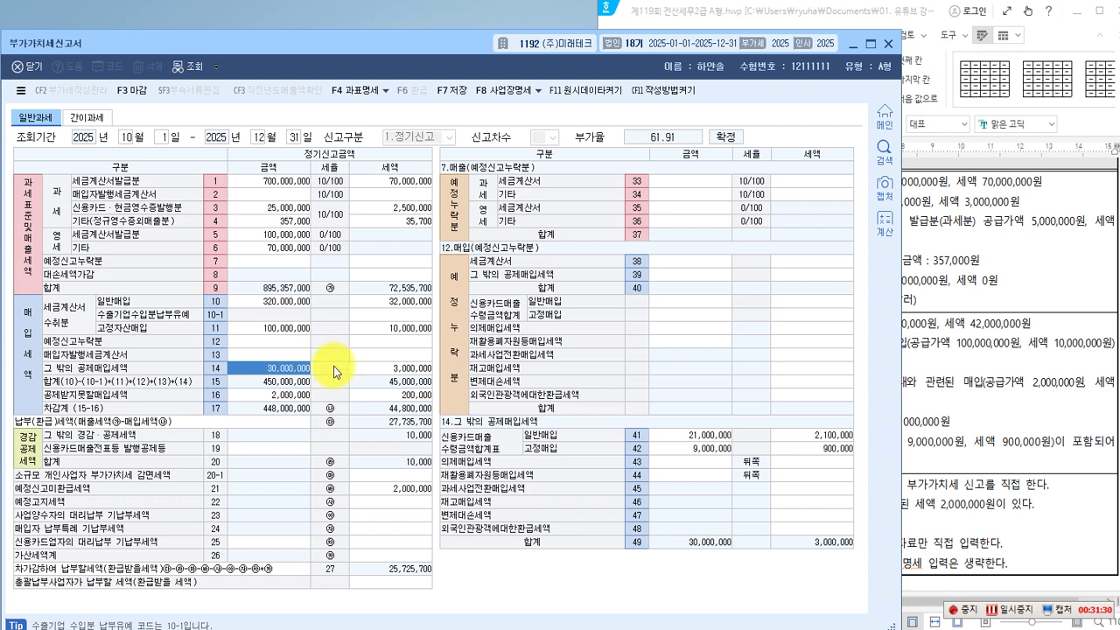
pyautogui.hotkey('ctrl', '2')
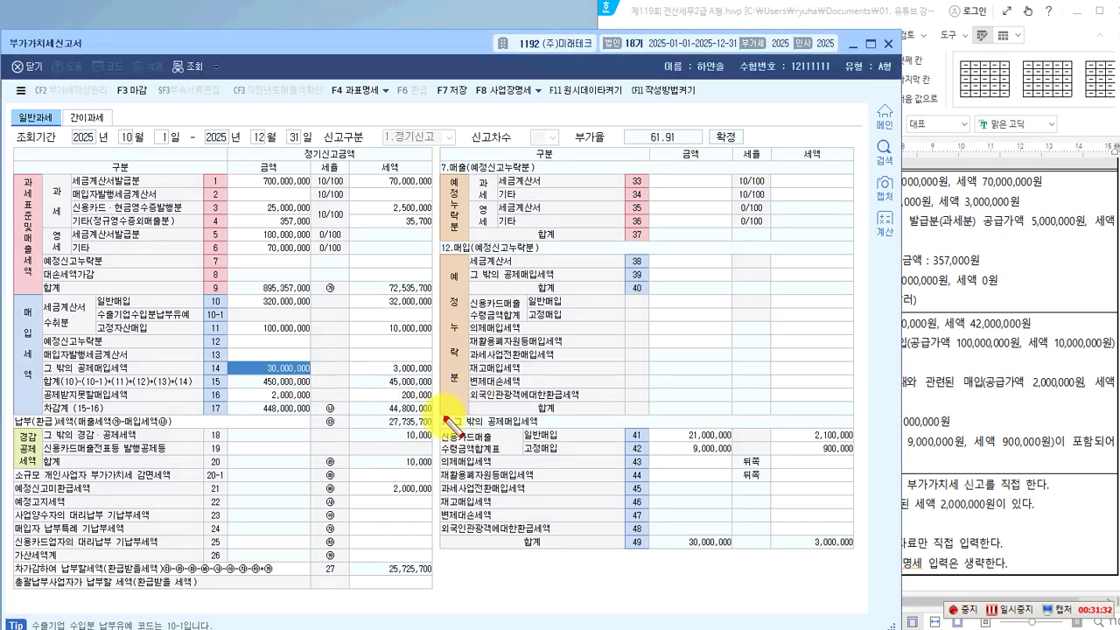
pyautogui.moveTo(437, 417)
pyautogui.mouseDown()
pyautogui.moveTo(512, 525)
pyautogui.moveTo(839, 565)
pyautogui.moveTo(860, 554)
pyautogui.mouseUp()
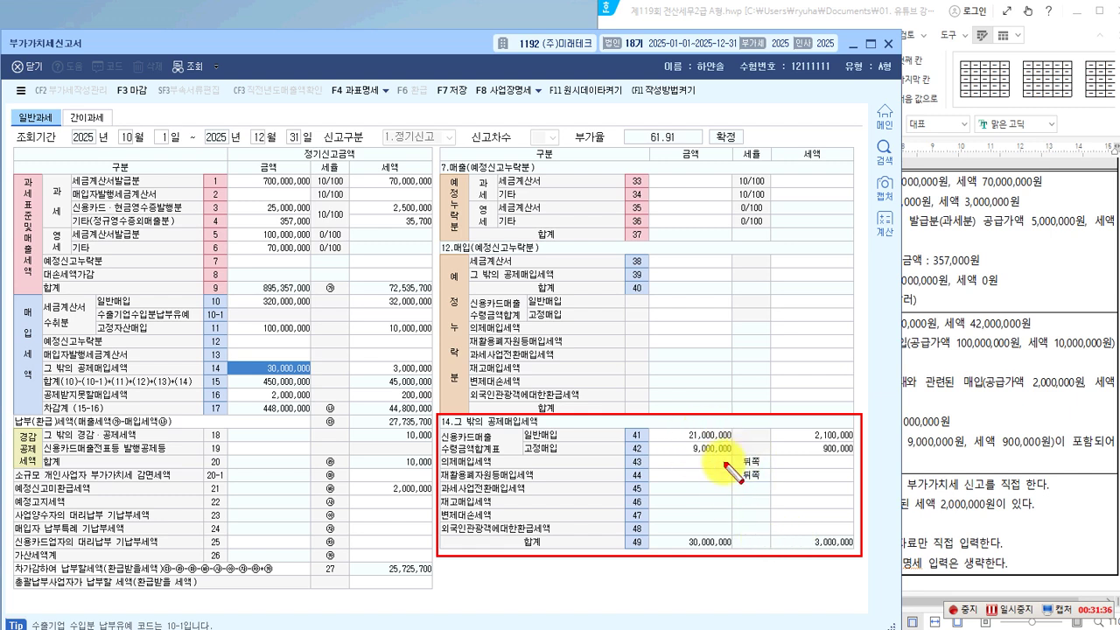
pyautogui.press('Escape')
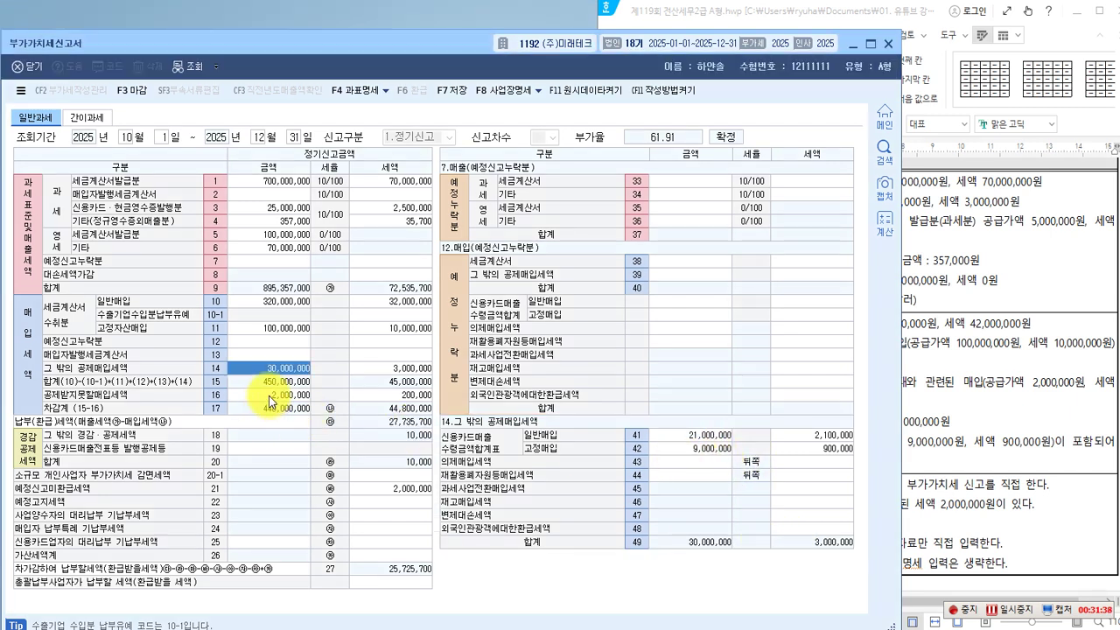
pyautogui.click(269, 395)
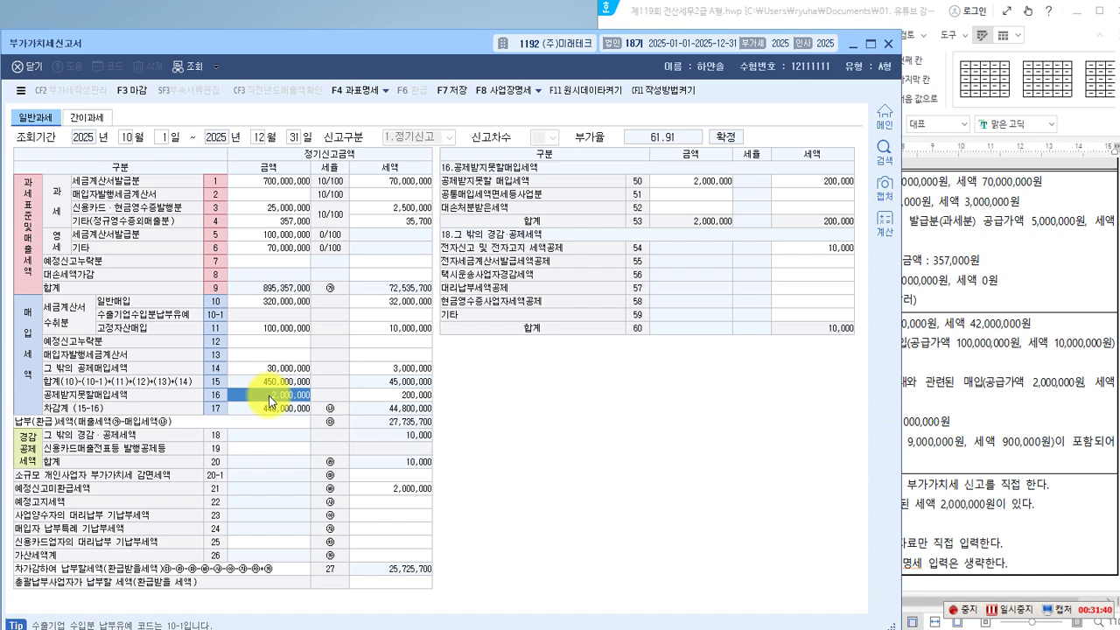
pyautogui.moveTo(437, 156)
pyautogui.mouseDown()
pyautogui.moveTo(582, 225)
pyautogui.moveTo(856, 223)
pyautogui.mouseUp()
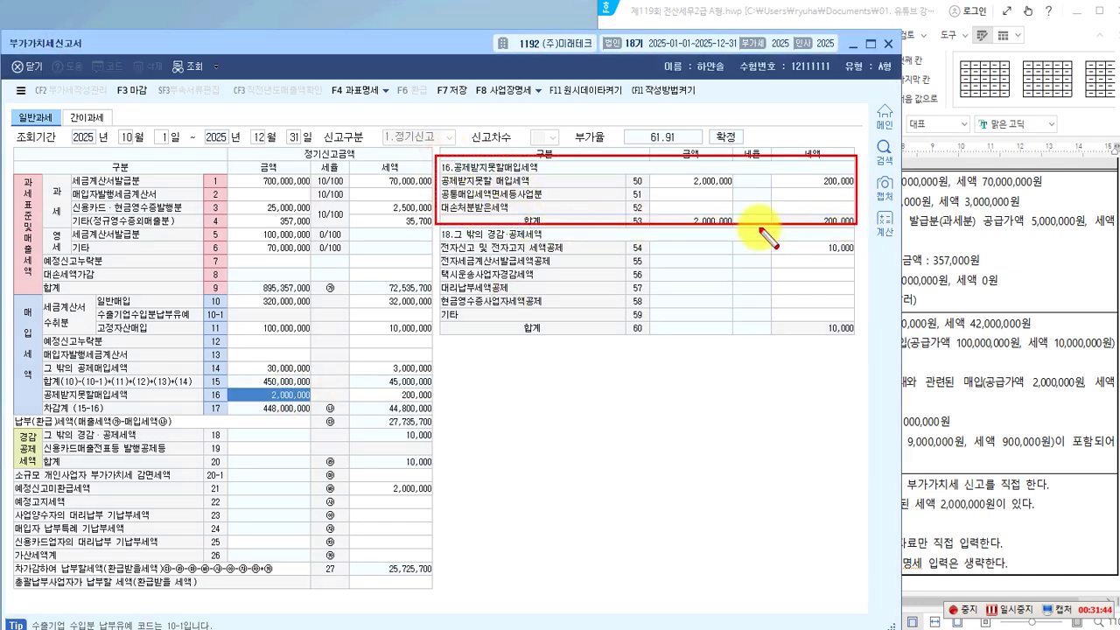
pyautogui.press('Escape')
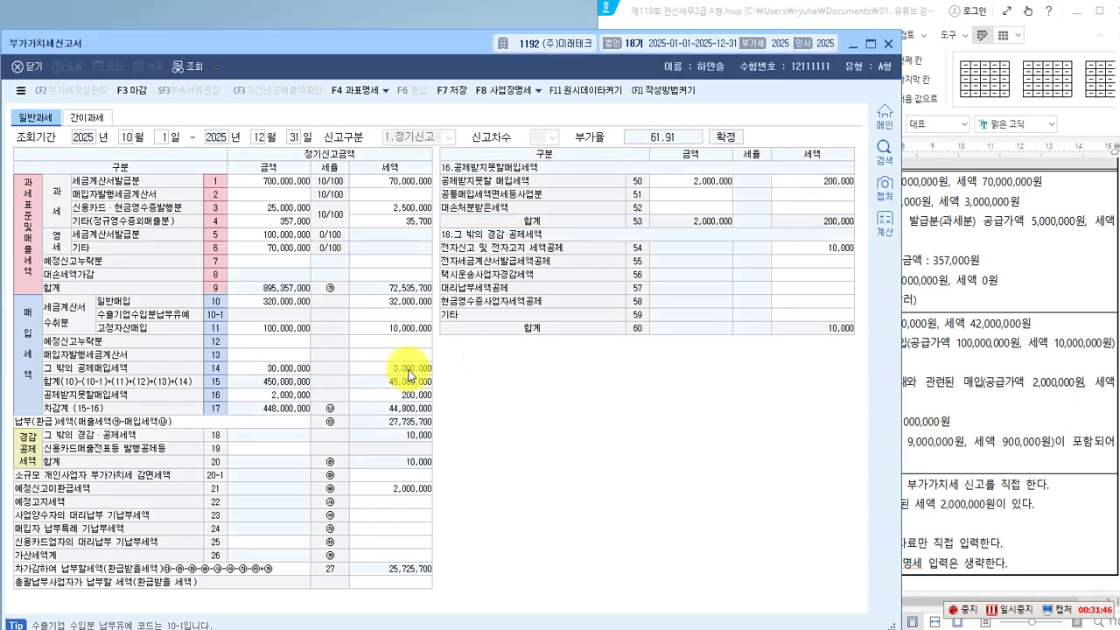
pyautogui.click(263, 450)
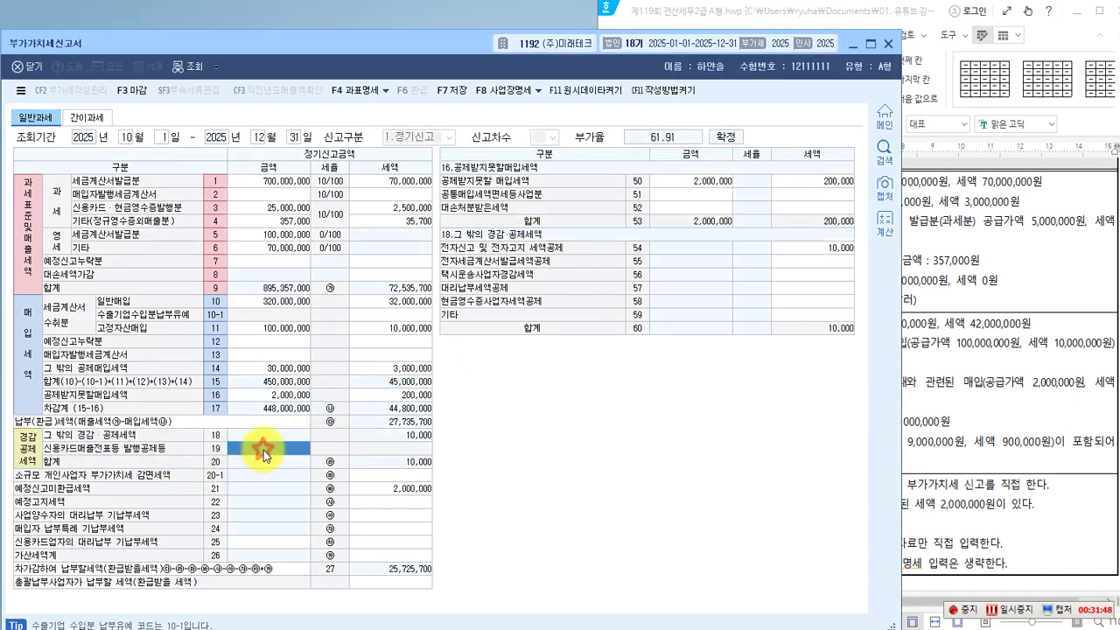
pyautogui.hotkey('ctrl', '2')
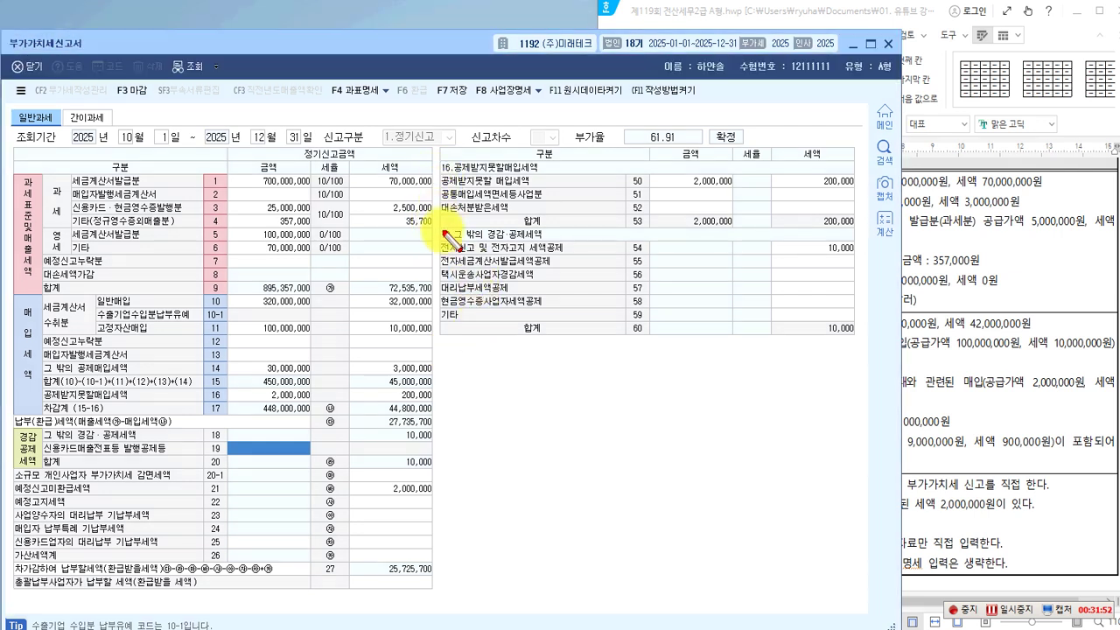
pyautogui.moveTo(442, 228)
pyautogui.mouseDown()
pyautogui.moveTo(440, 314)
pyautogui.moveTo(774, 346)
pyautogui.moveTo(856, 333)
pyautogui.mouseUp()
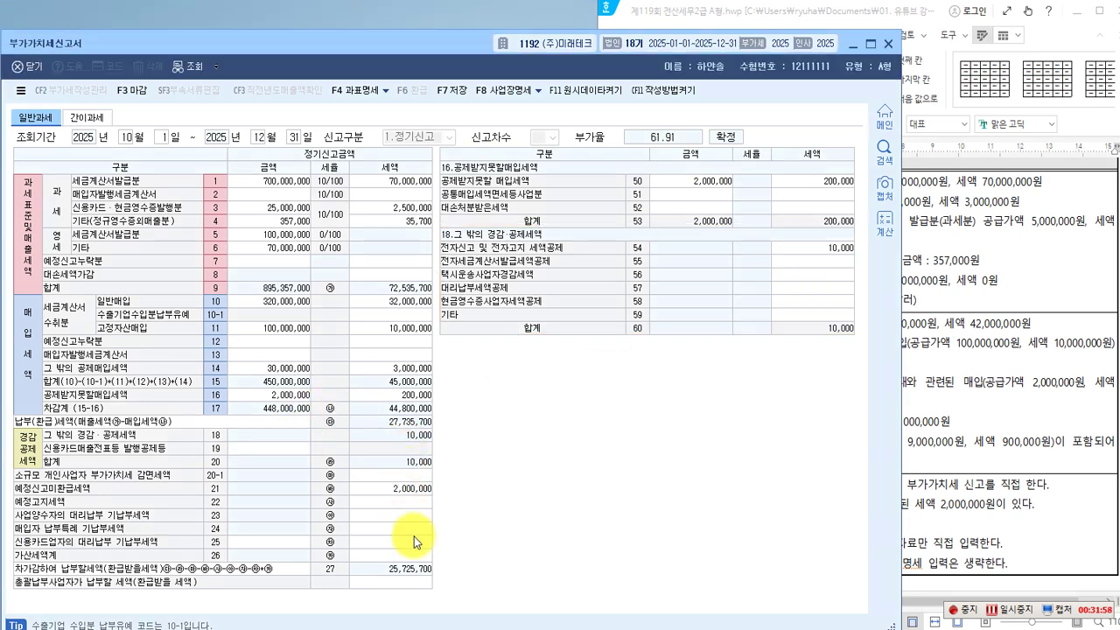
pyautogui.click(400, 557)
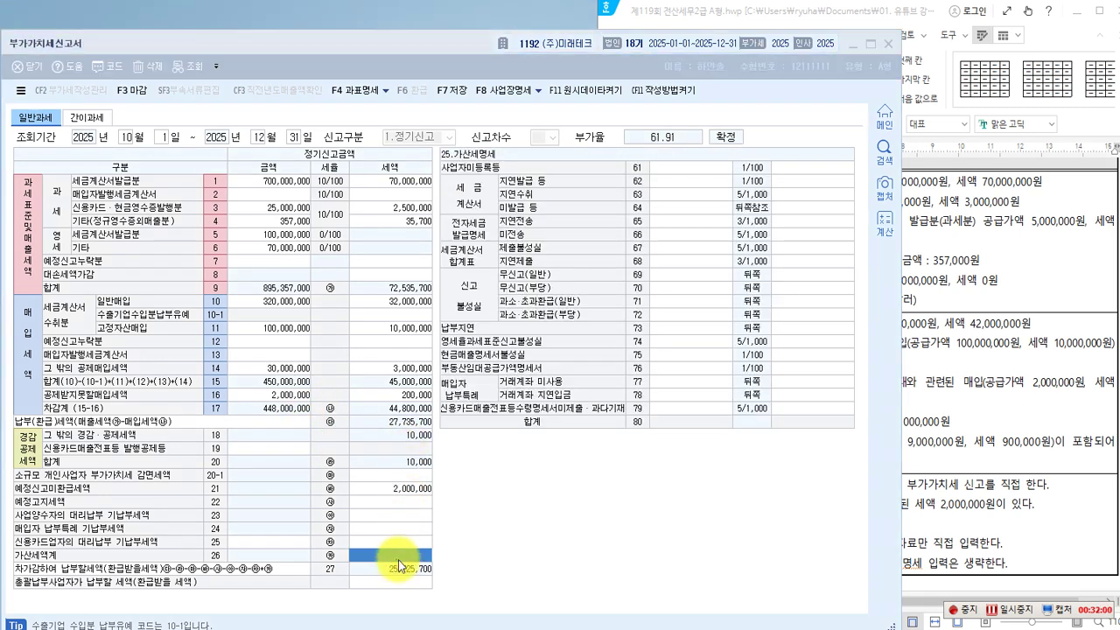
pyautogui.moveTo(438, 142)
pyautogui.mouseDown()
pyautogui.moveTo(776, 416)
pyautogui.moveTo(854, 428)
pyautogui.mouseUp()
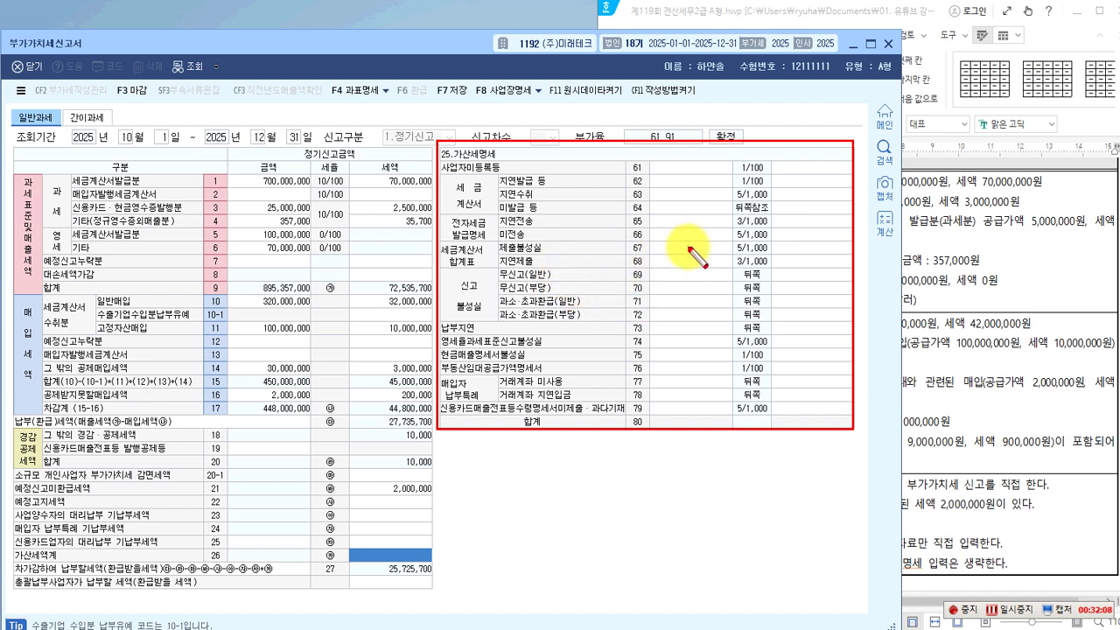
pyautogui.press('Escape')
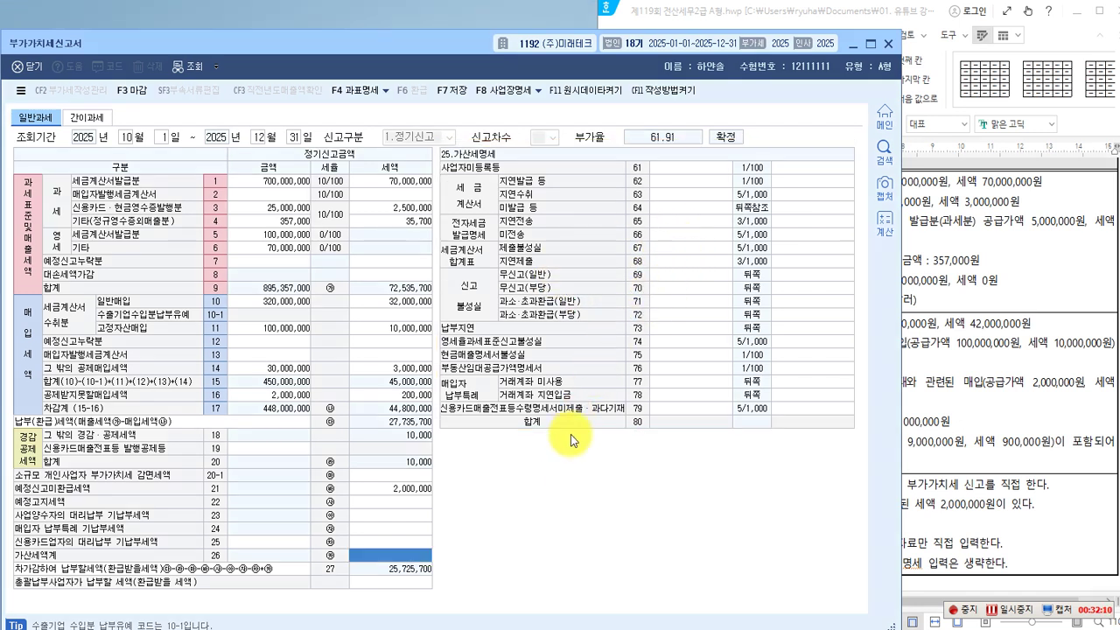
pyautogui.click(350, 94)
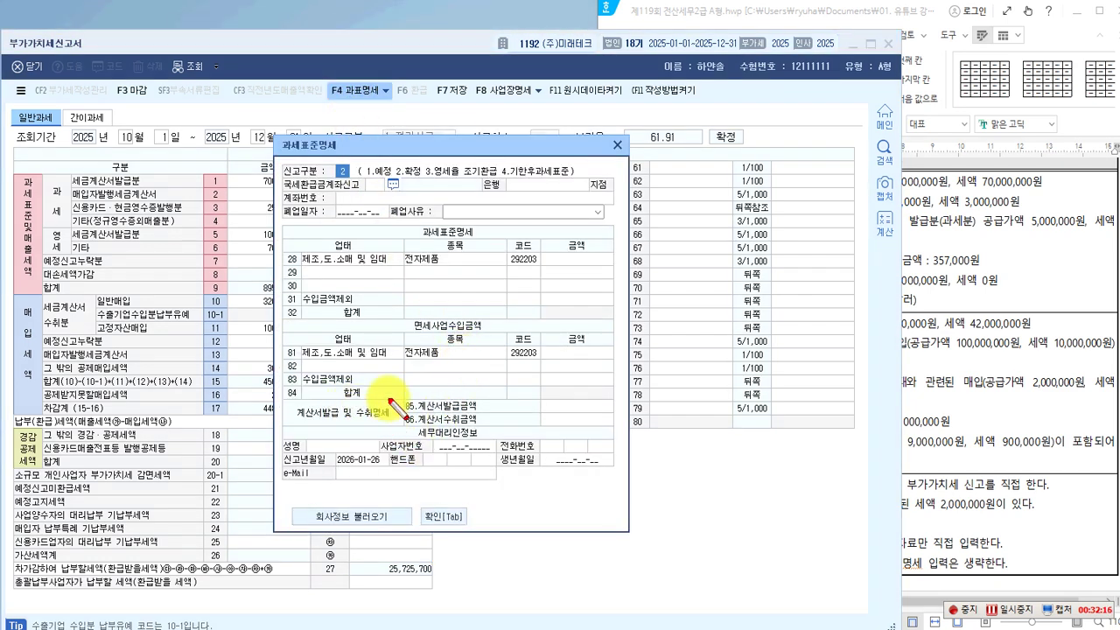
# Review rows 85–86 of the 과세표준명세 tax base details, then close the dialog.
pyautogui.moveTo(401, 395)
pyautogui.mouseDown()
pyautogui.moveTo(430, 453)
pyautogui.moveTo(592, 444)
pyautogui.moveTo(621, 429)
pyautogui.mouseUp()
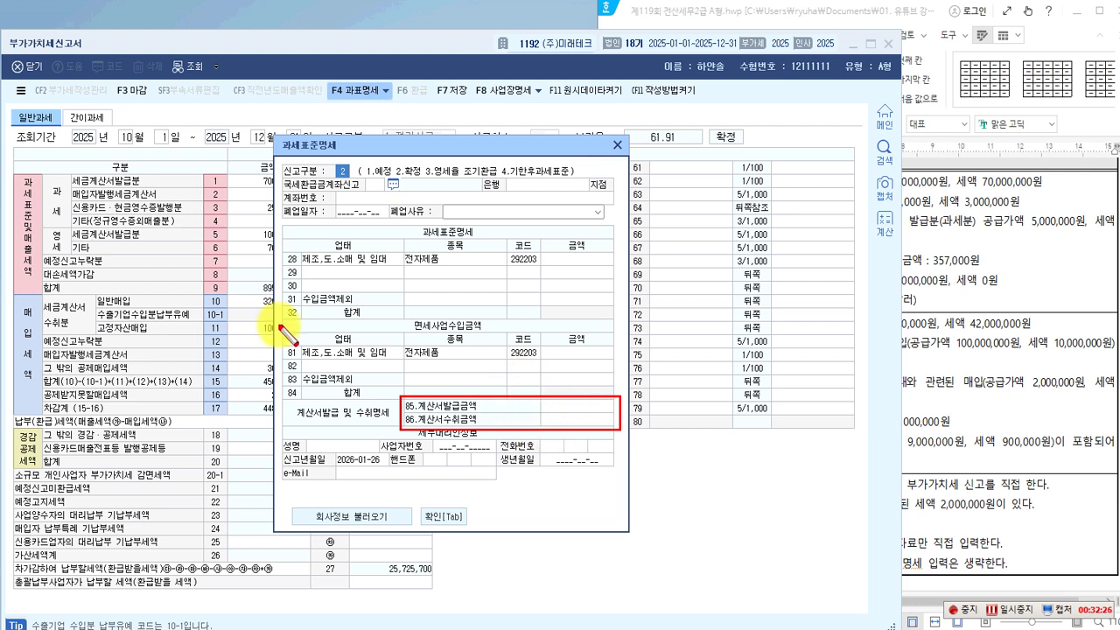
pyautogui.click(65, 167)
pyautogui.moveTo(67, 171); pyautogui.dragTo(143, 188)
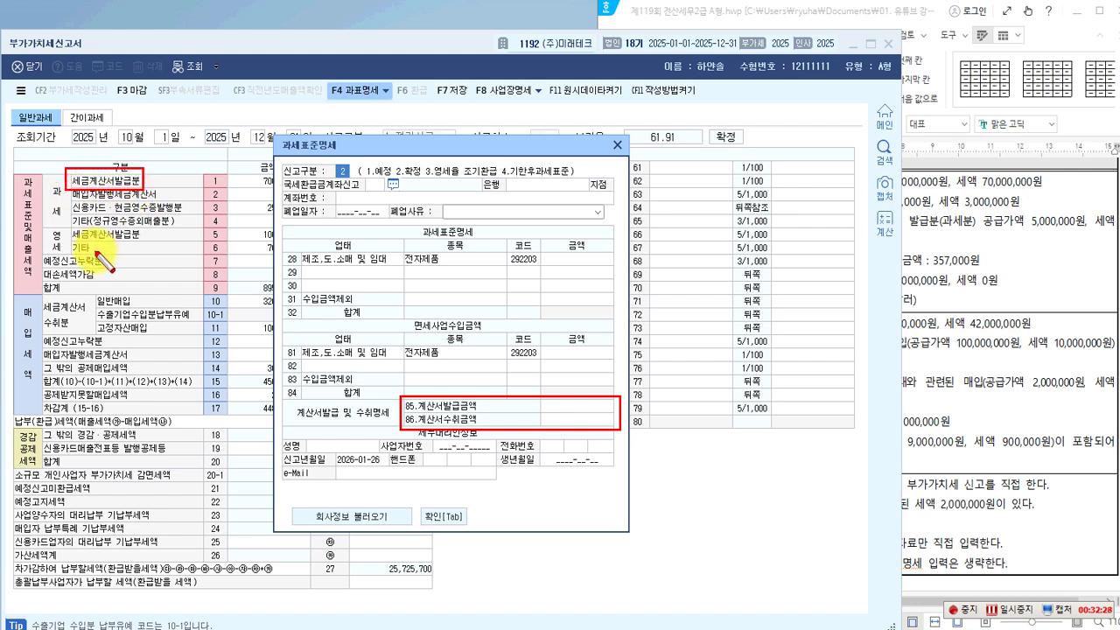
pyautogui.moveTo(70, 201); pyautogui.dragTo(194, 215)
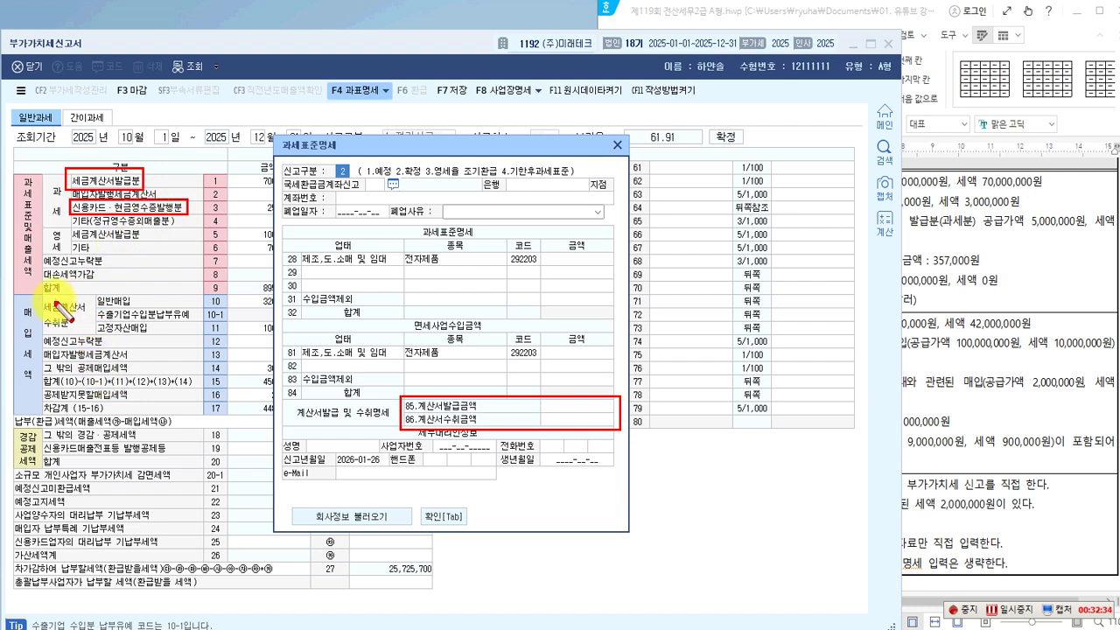
pyautogui.moveTo(43, 299); pyautogui.dragTo(86, 329)
pyautogui.moveTo(39, 360); pyautogui.dragTo(147, 374)
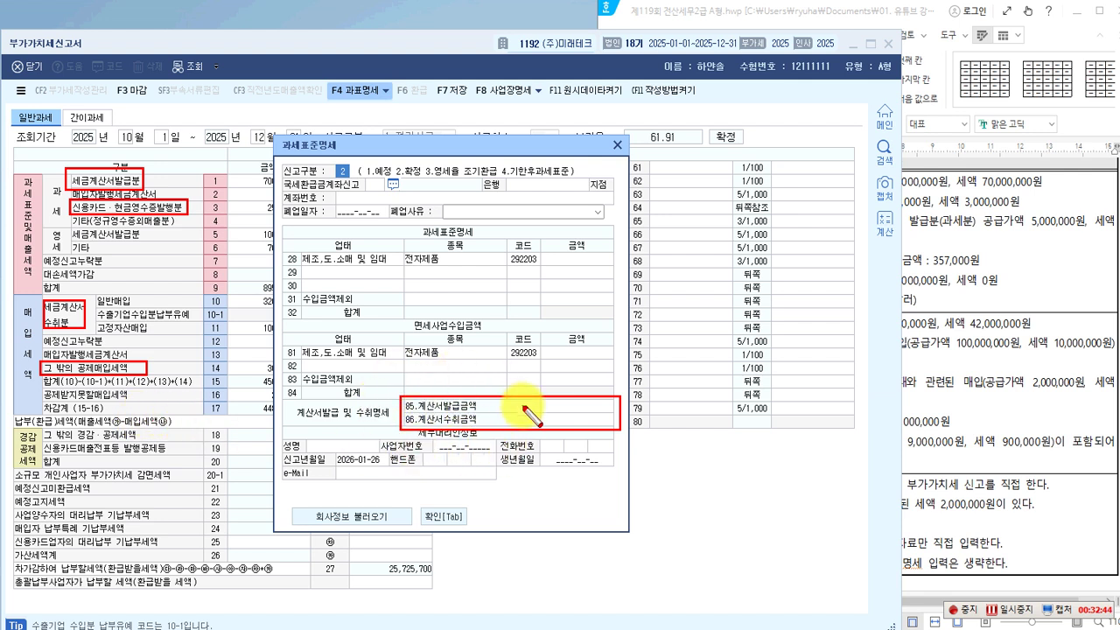
pyautogui.moveTo(326, 81); pyautogui.dragTo(384, 100)
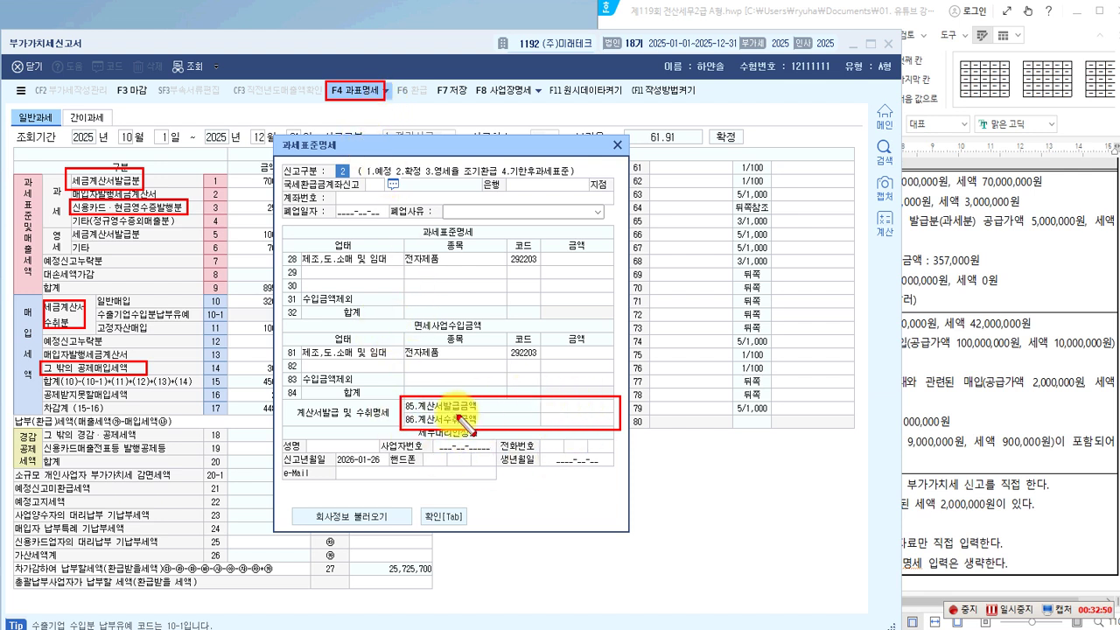
pyautogui.moveTo(400, 317); pyautogui.dragTo(488, 332)
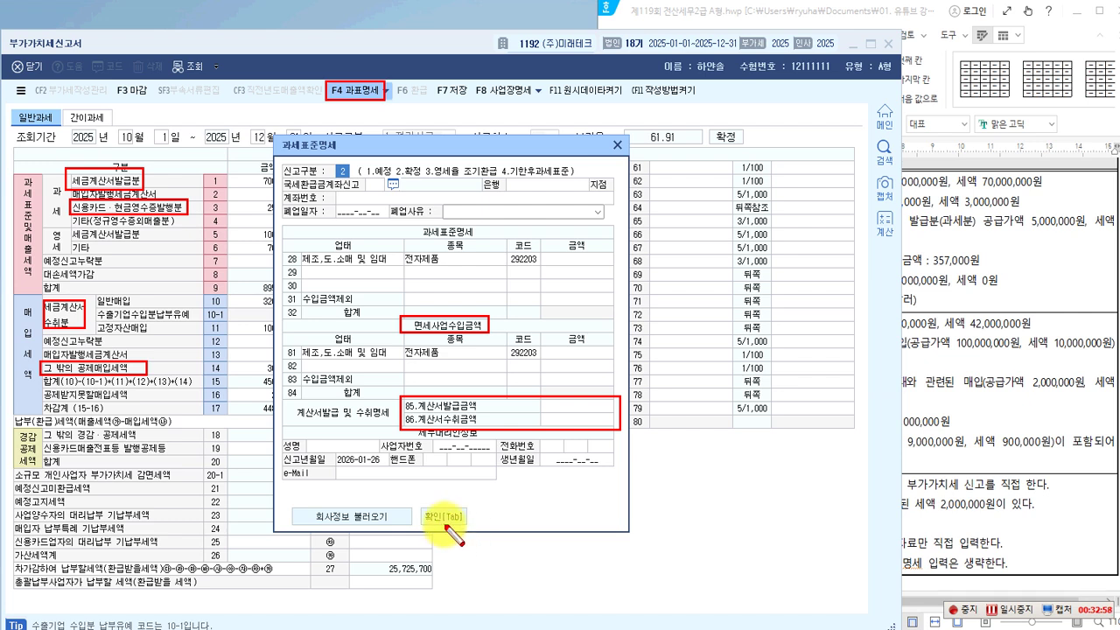
pyautogui.press('Escape')
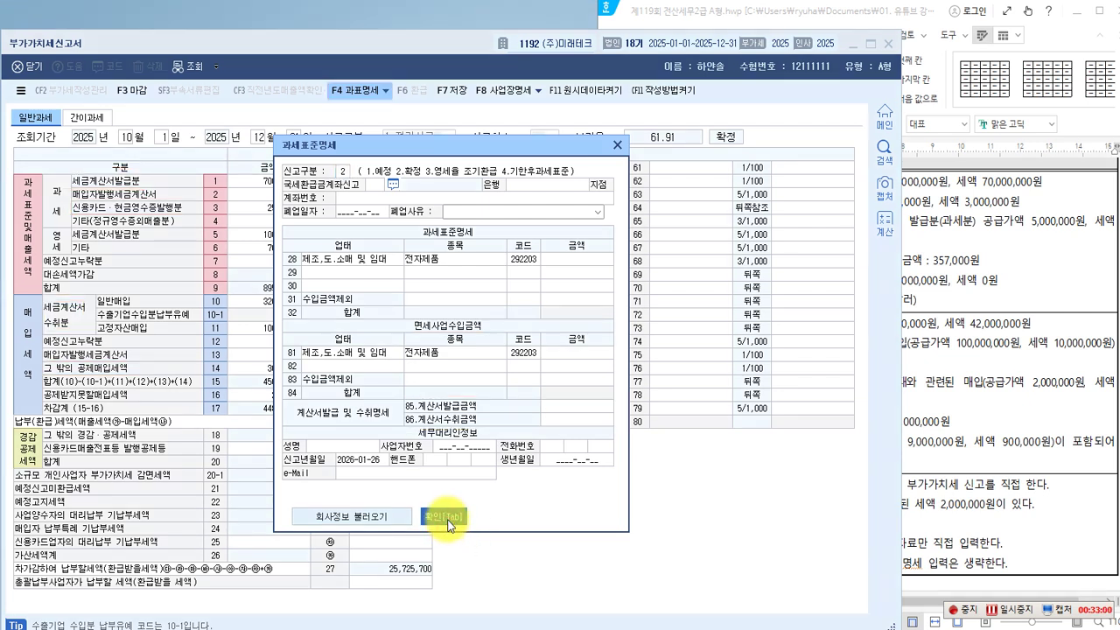
pyautogui.click(445, 518)
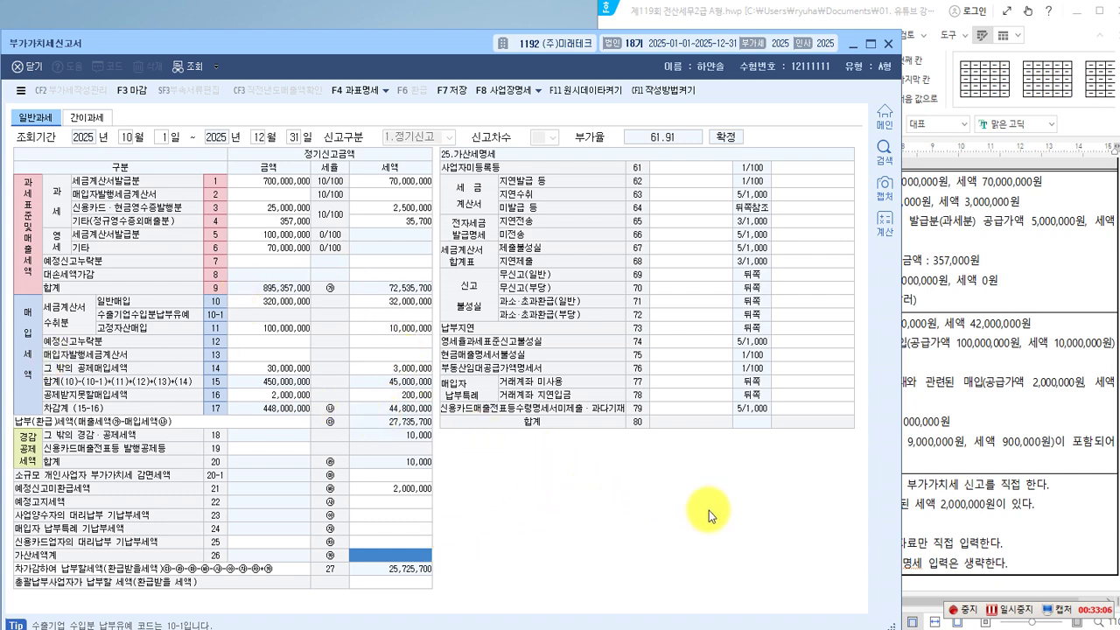
pyautogui.click(958, 516)
# Find problem [3] on e-filing the first-period preliminary return, then return to KcLep.
pyautogui.scroll(2, 704, 348)
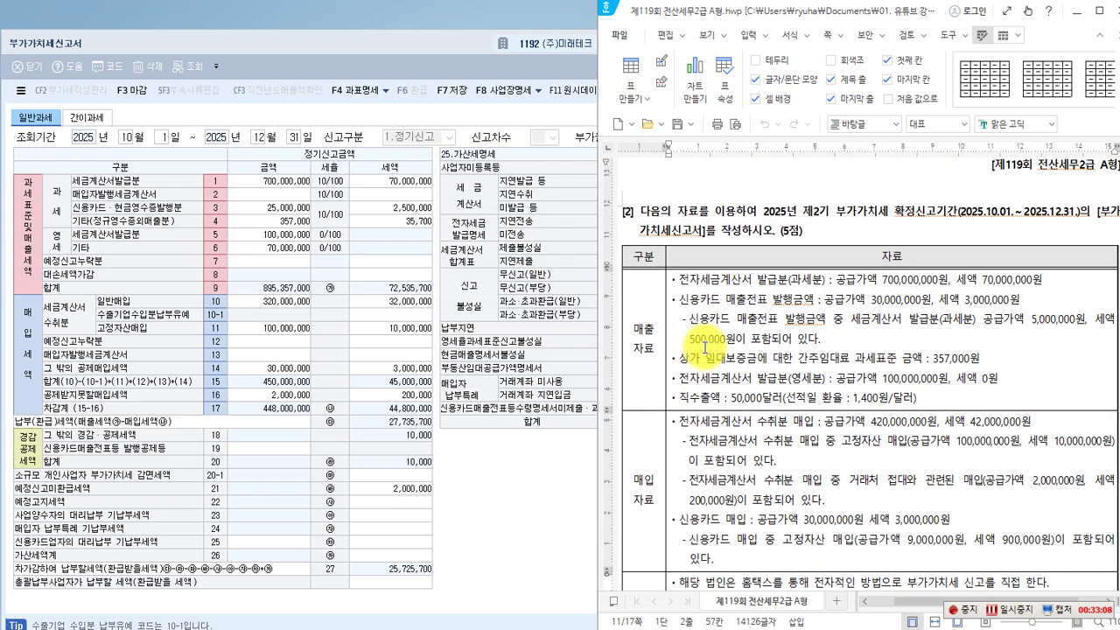
pyautogui.scroll(-13, 704, 347)
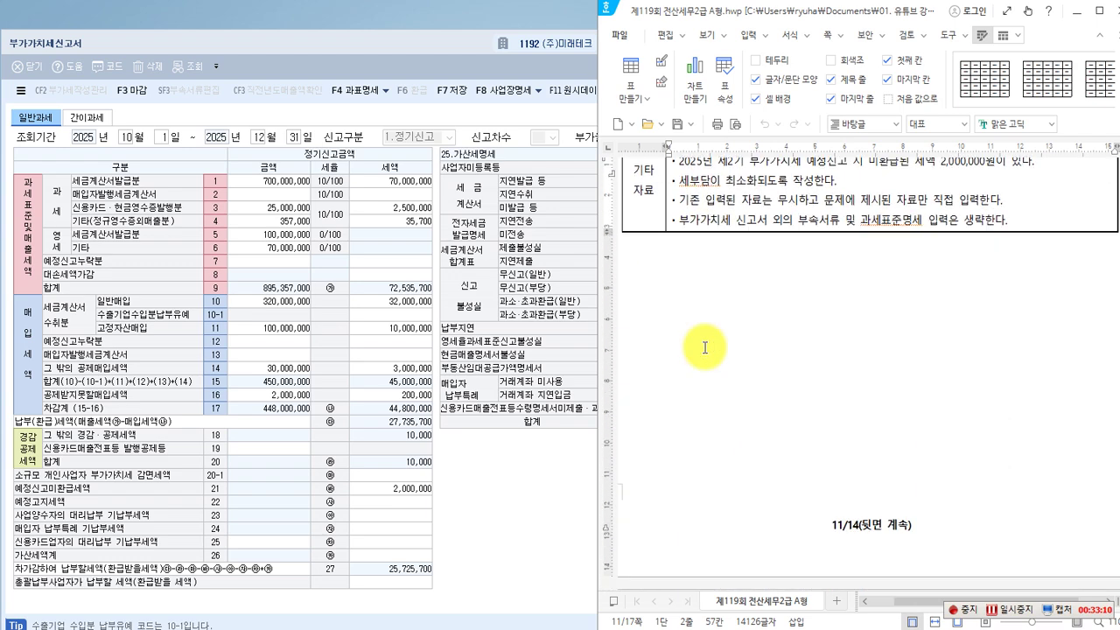
pyautogui.scroll(-7, 704, 347)
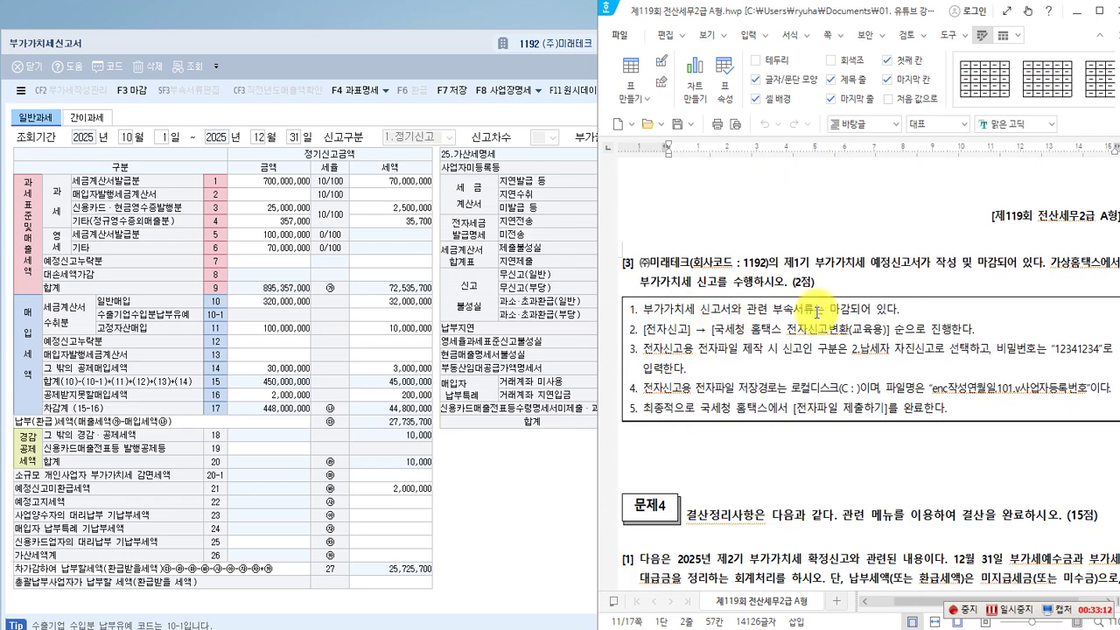
pyautogui.scroll(1, 813, 302)
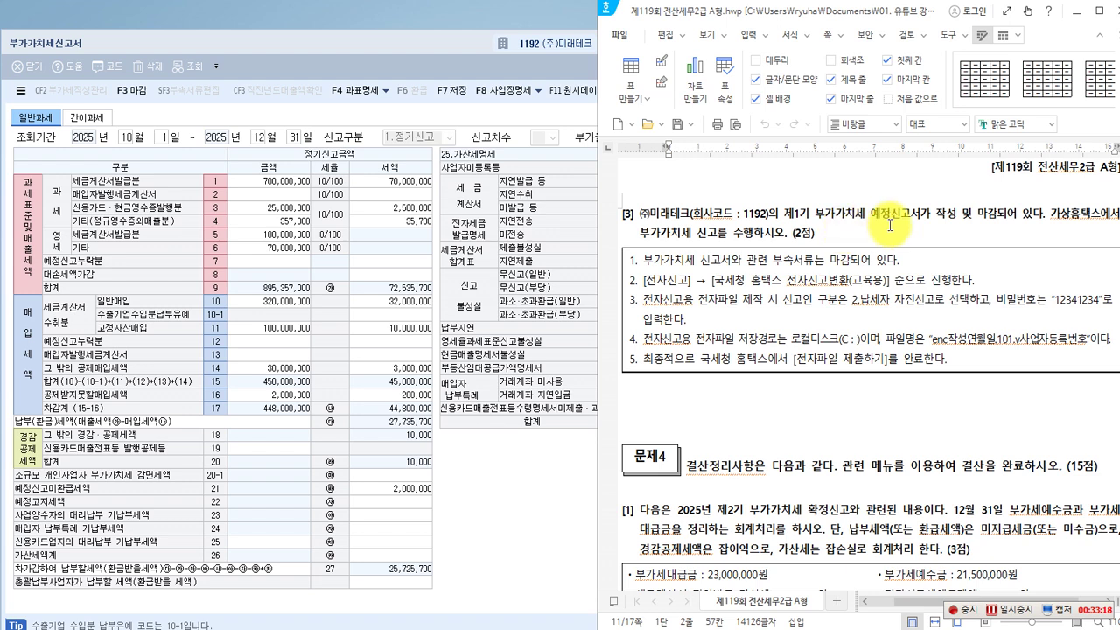
pyautogui.click(830, 229)
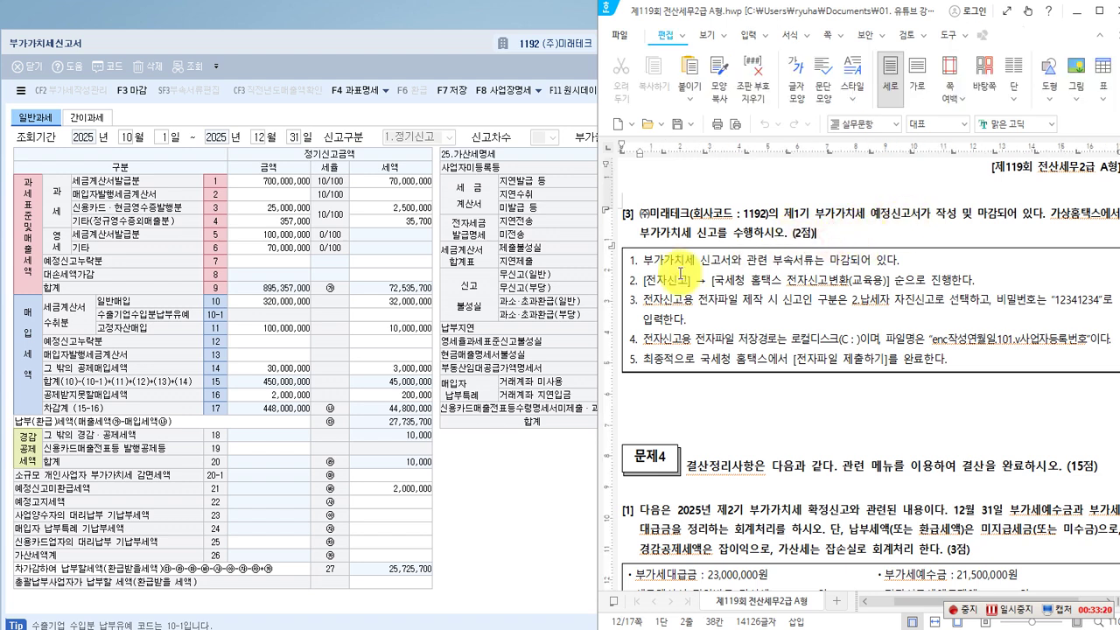
pyautogui.click(512, 467)
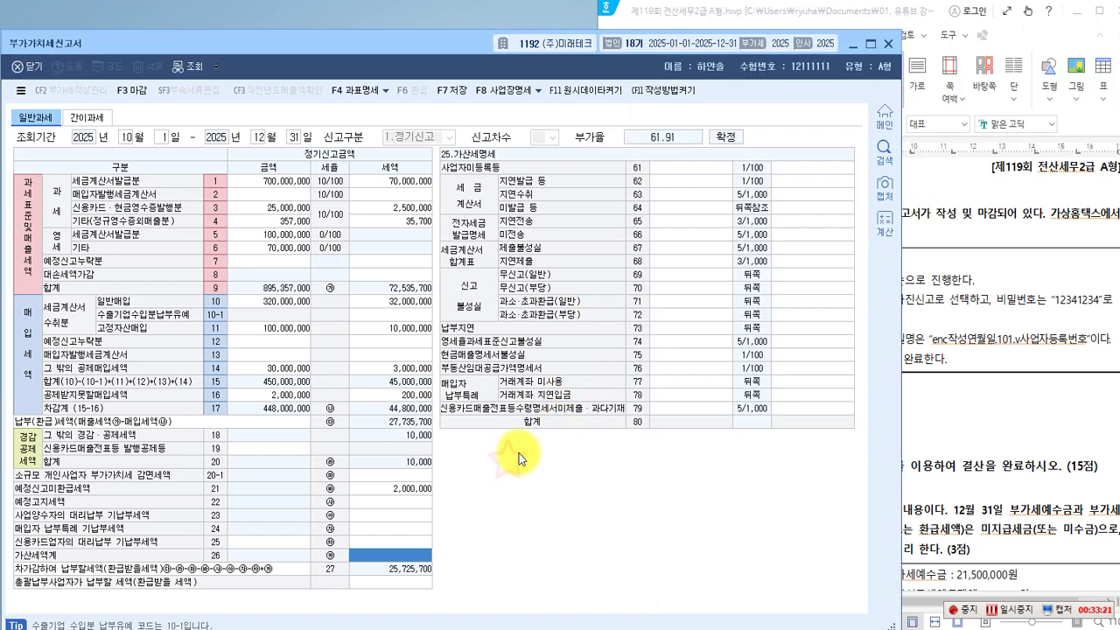
# Save the October–December return and load the closed January–March 2025 return (48,137,000 payable).
pyautogui.click(455, 93)
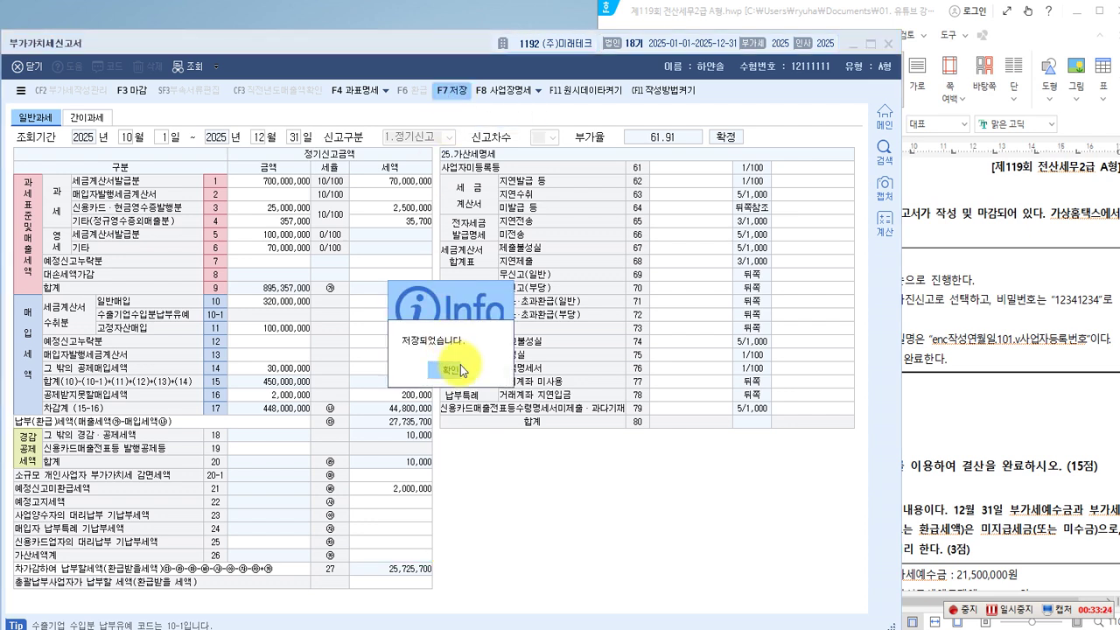
pyautogui.click(458, 369)
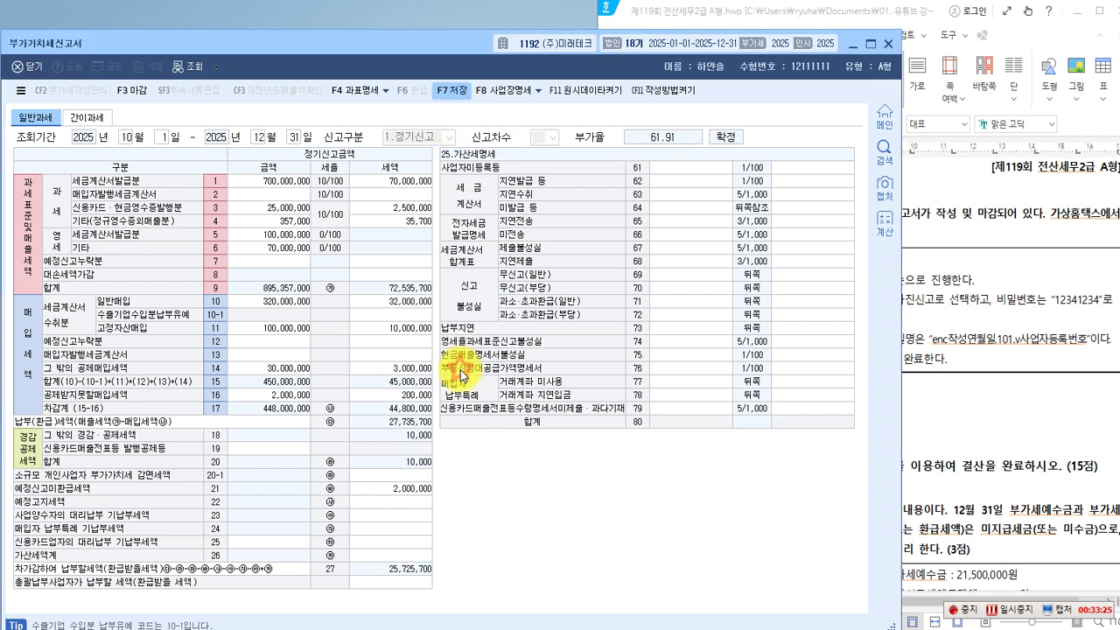
pyautogui.click(126, 136)
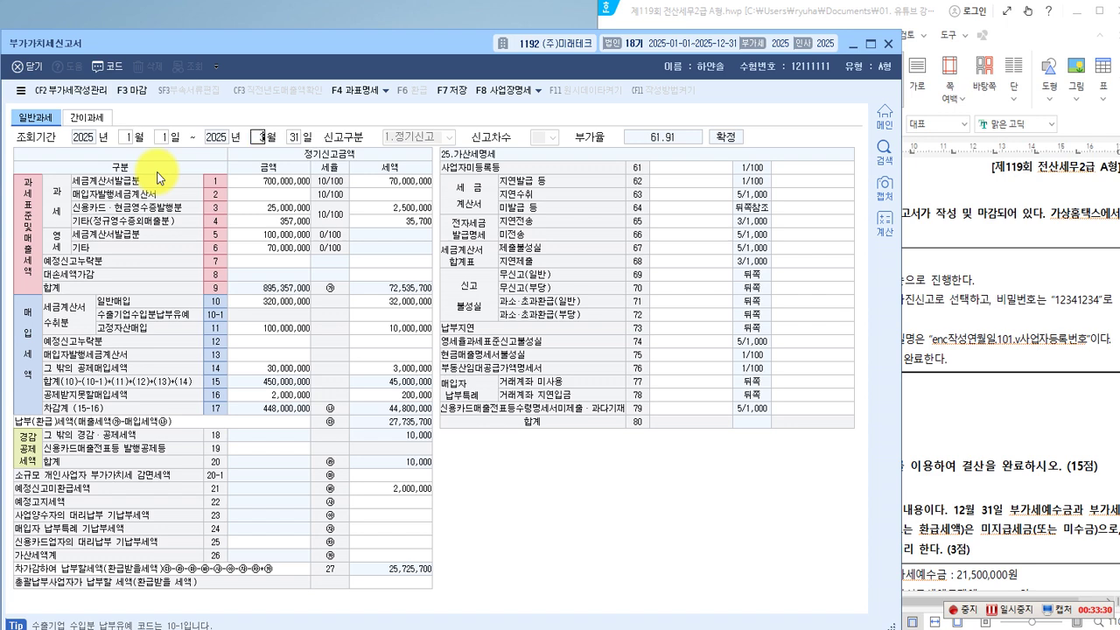
pyautogui.press('F3')
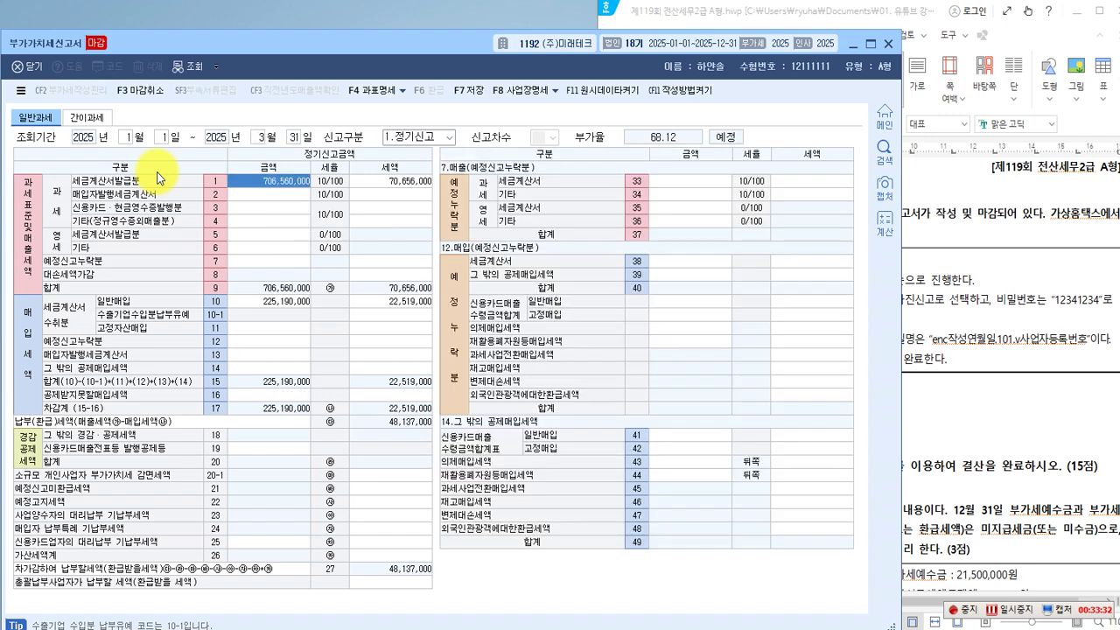
pyautogui.click(276, 354)
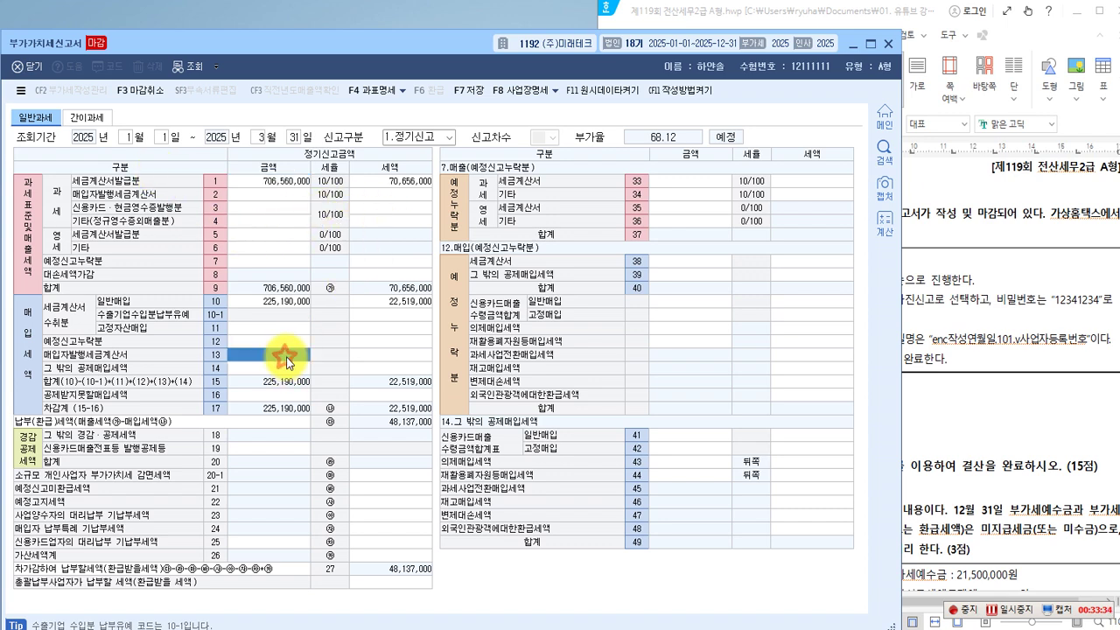
pyautogui.click(918, 376)
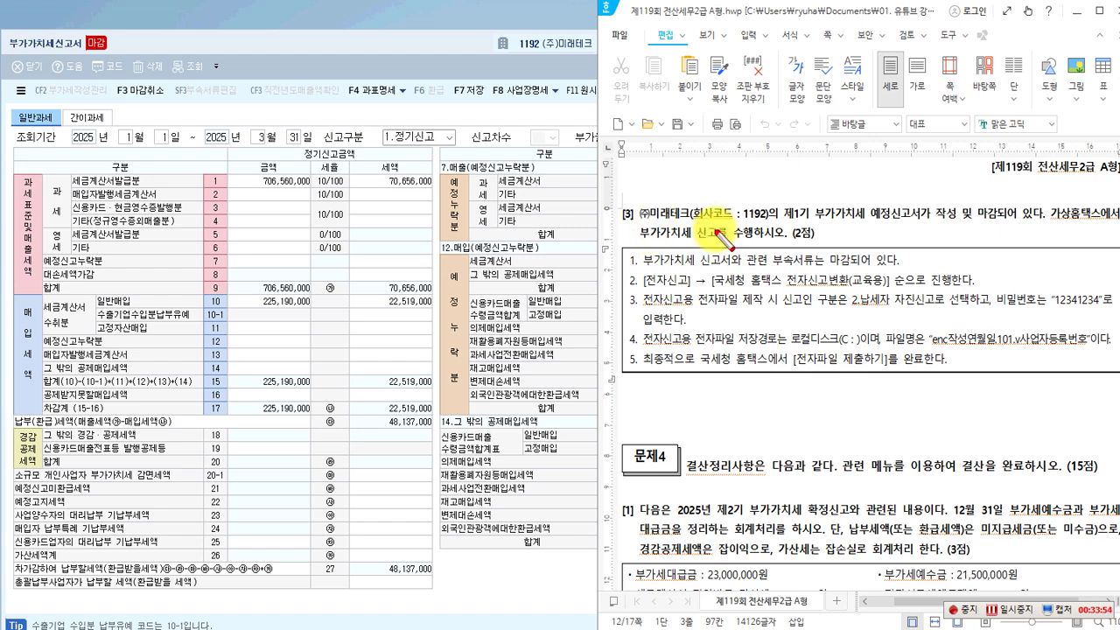
# Check the closed Q1 return: sales 706,560,000, purchases 225,190,000, tax payable 48,137,000.
pyautogui.moveTo(783, 202)
pyautogui.mouseDown()
pyautogui.moveTo(790, 220)
pyautogui.moveTo(925, 225)
pyautogui.mouseUp()
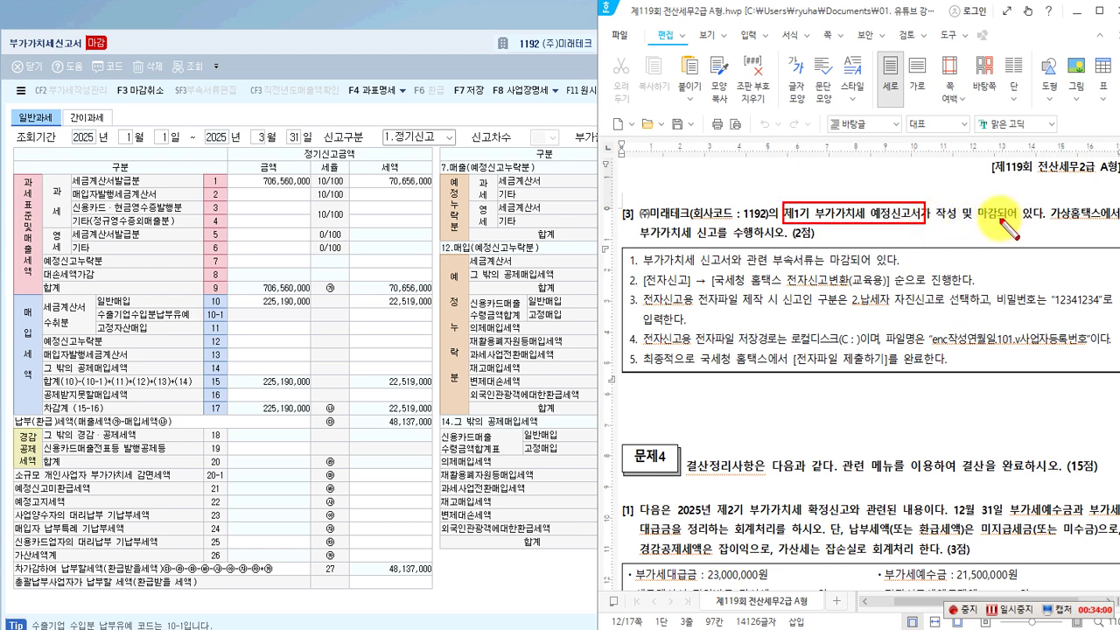
pyautogui.moveTo(74, 32); pyautogui.dragTo(119, 62)
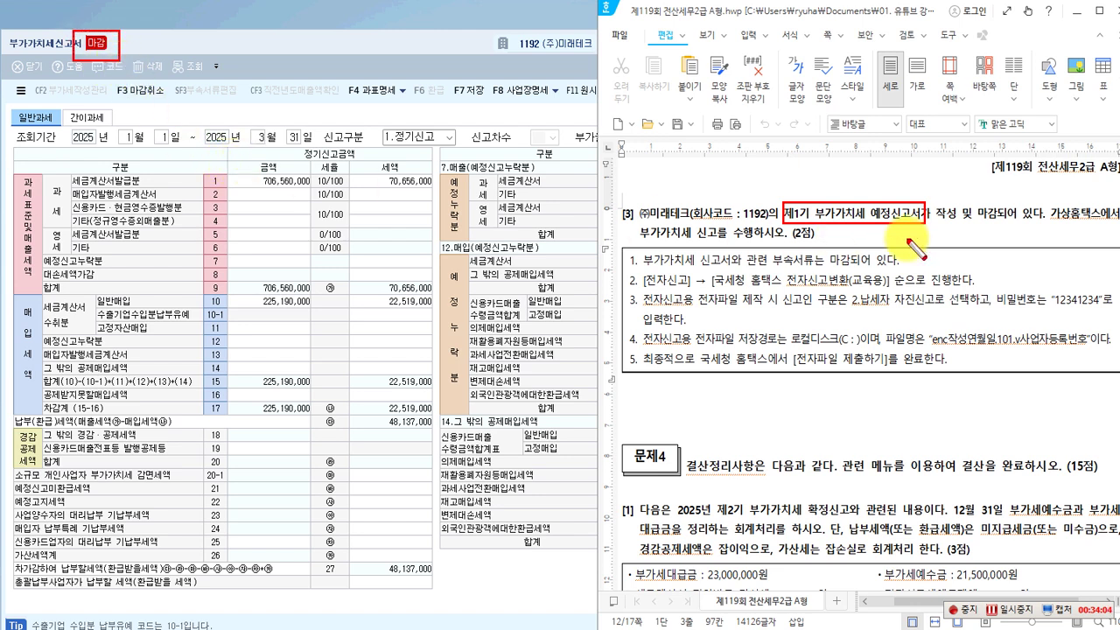
pyautogui.moveTo(1047, 203); pyautogui.dragTo(1104, 225)
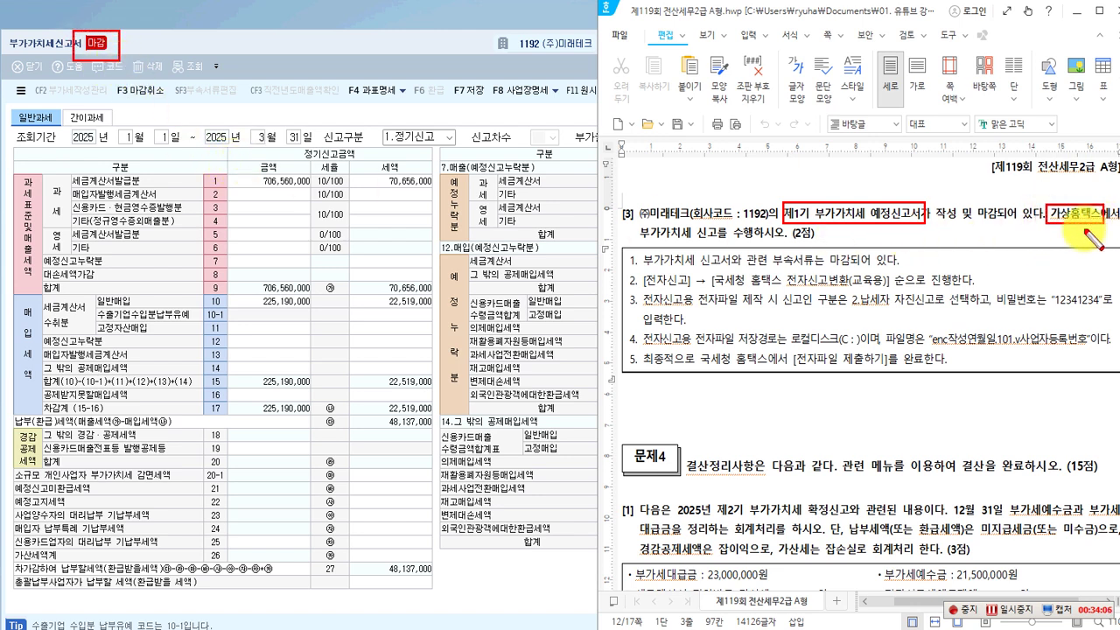
pyautogui.moveTo(693, 253); pyautogui.dragTo(781, 244)
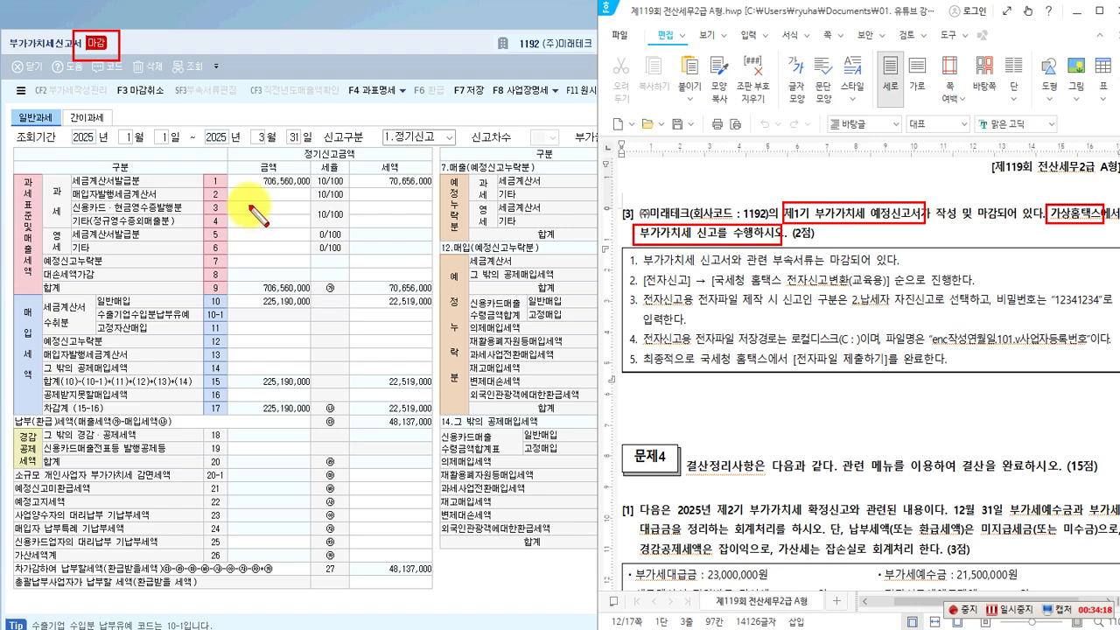
pyautogui.moveTo(72, 171); pyautogui.dragTo(316, 189)
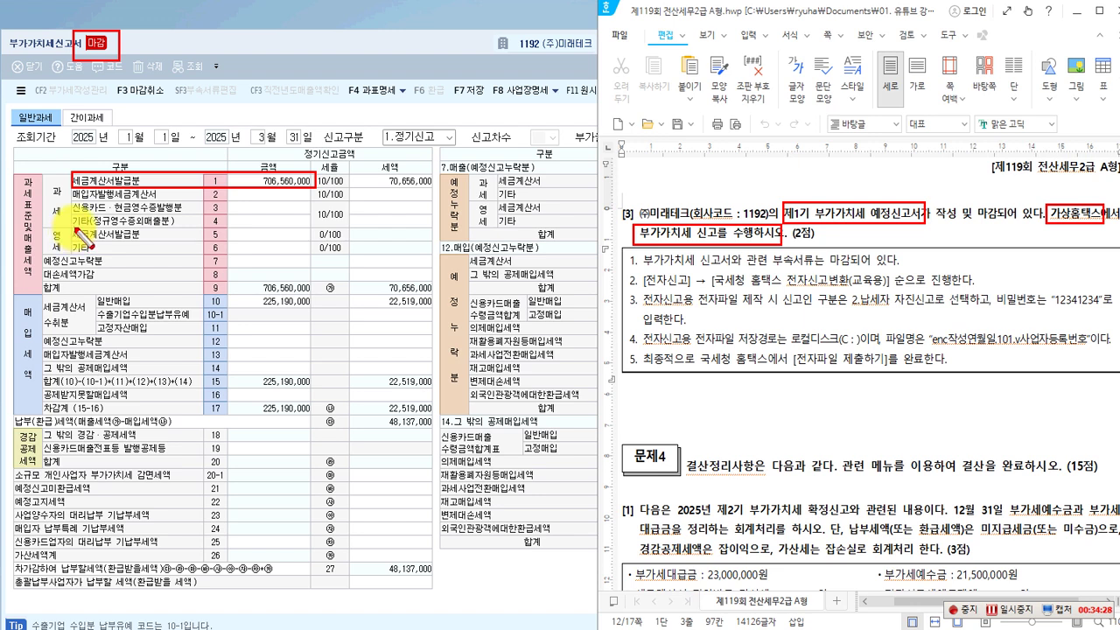
pyautogui.moveTo(74, 228); pyautogui.dragTo(311, 244)
pyautogui.moveTo(74, 247); pyautogui.dragTo(313, 257)
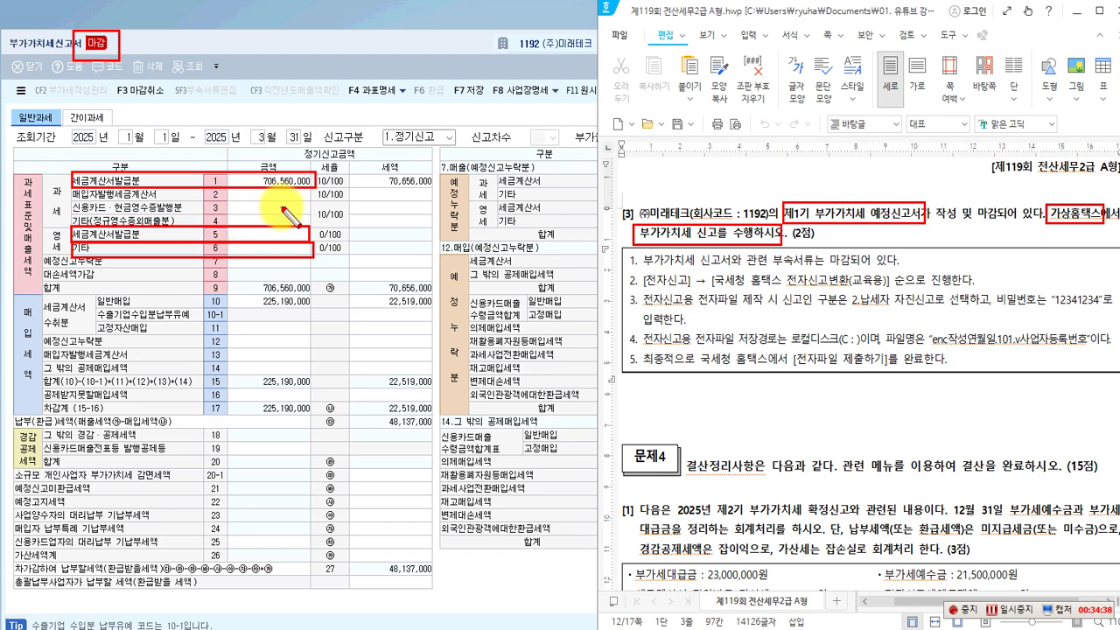
pyautogui.moveTo(36, 300); pyautogui.dragTo(307, 308)
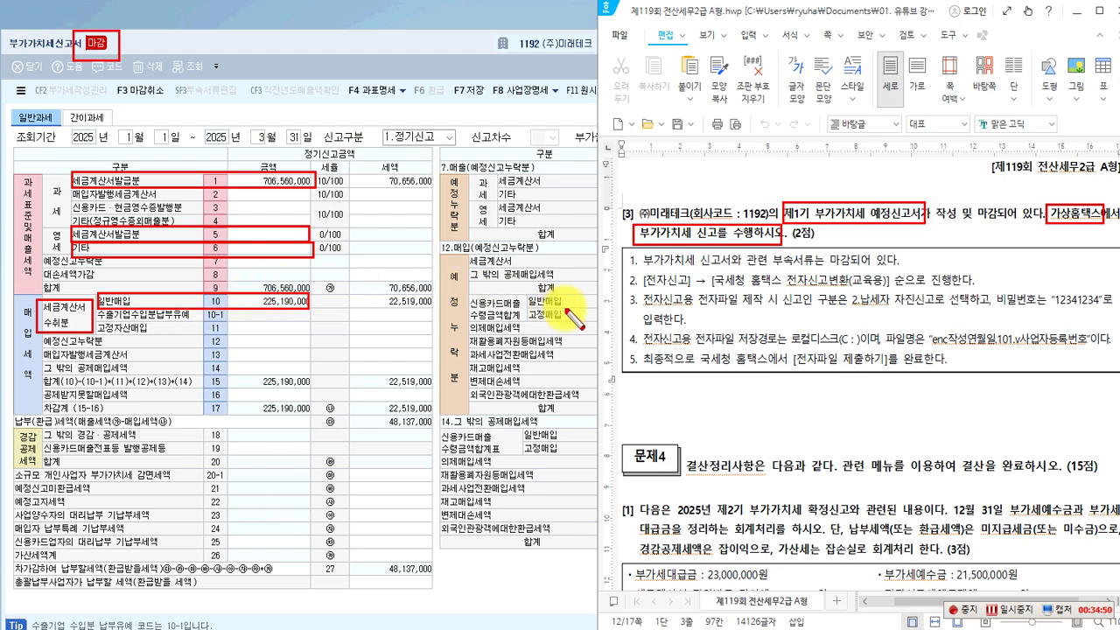
pyautogui.moveTo(768, 247)
pyautogui.mouseDown()
pyautogui.moveTo(813, 265)
pyautogui.moveTo(878, 266)
pyautogui.mouseUp()
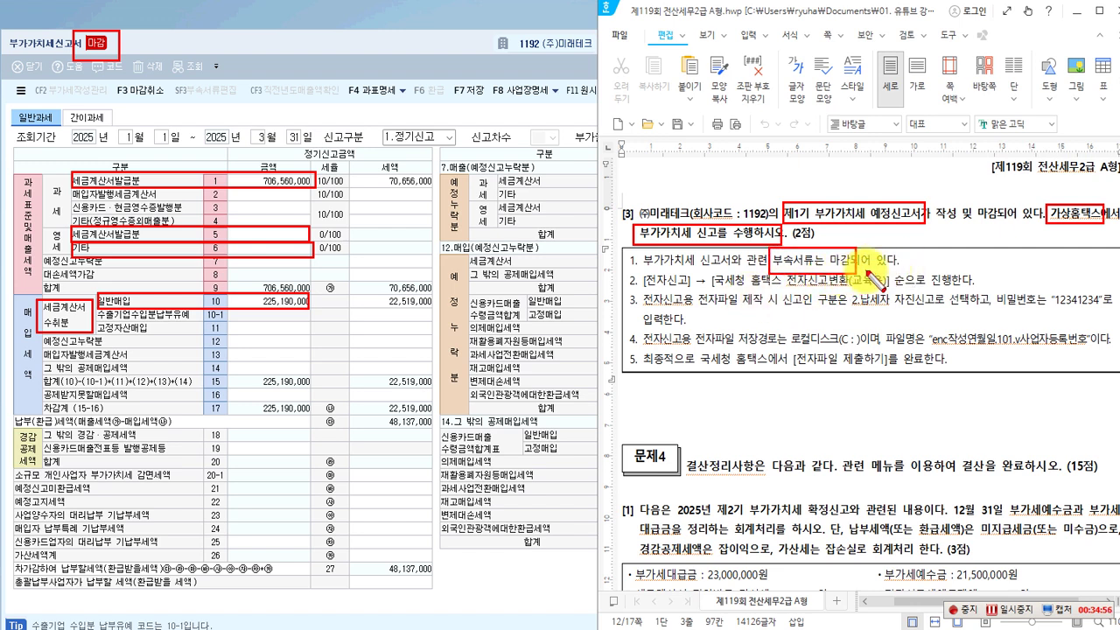
pyautogui.press('Escape')
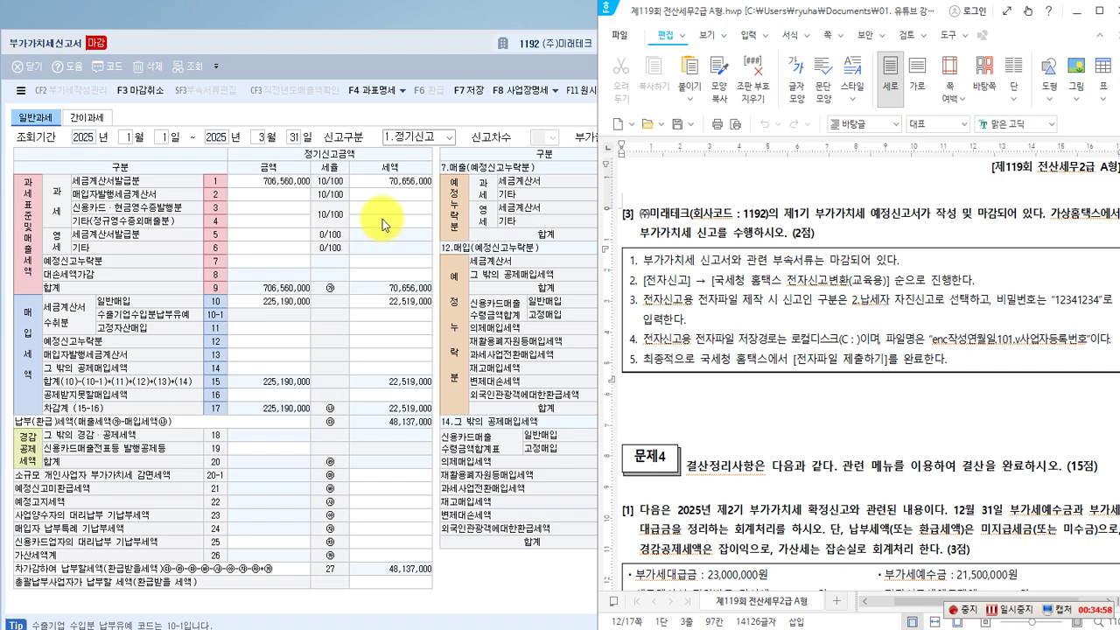
pyautogui.click(382, 219)
# Confirm the January–March 세금계산서합계표 is closed with 22 invoices totaling 706,560,000.
pyautogui.click(294, 183)
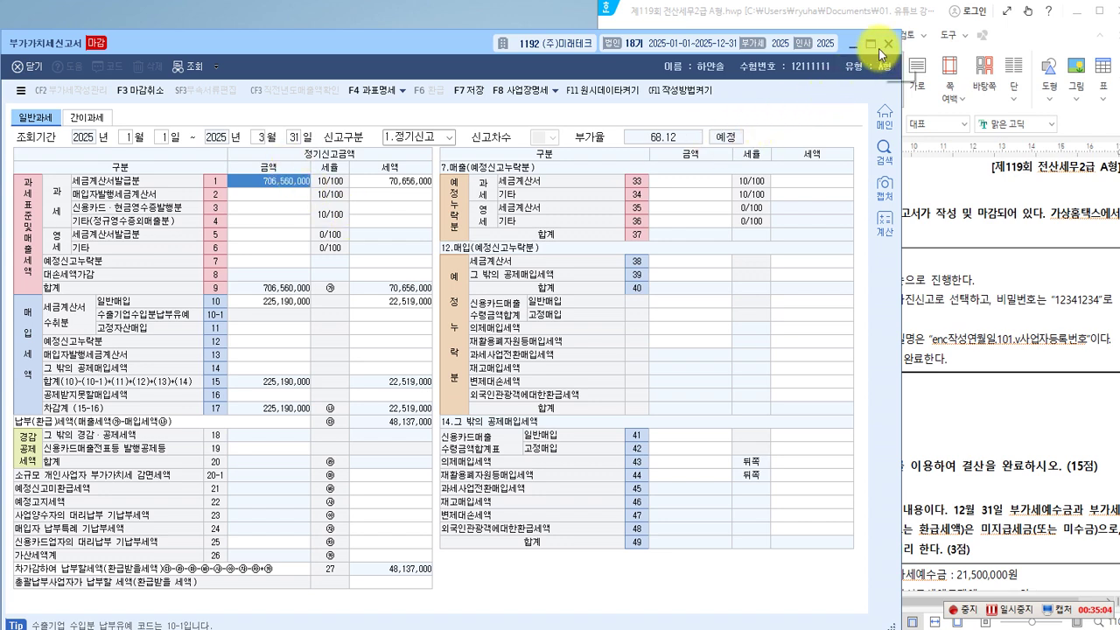
pyautogui.click(854, 44)
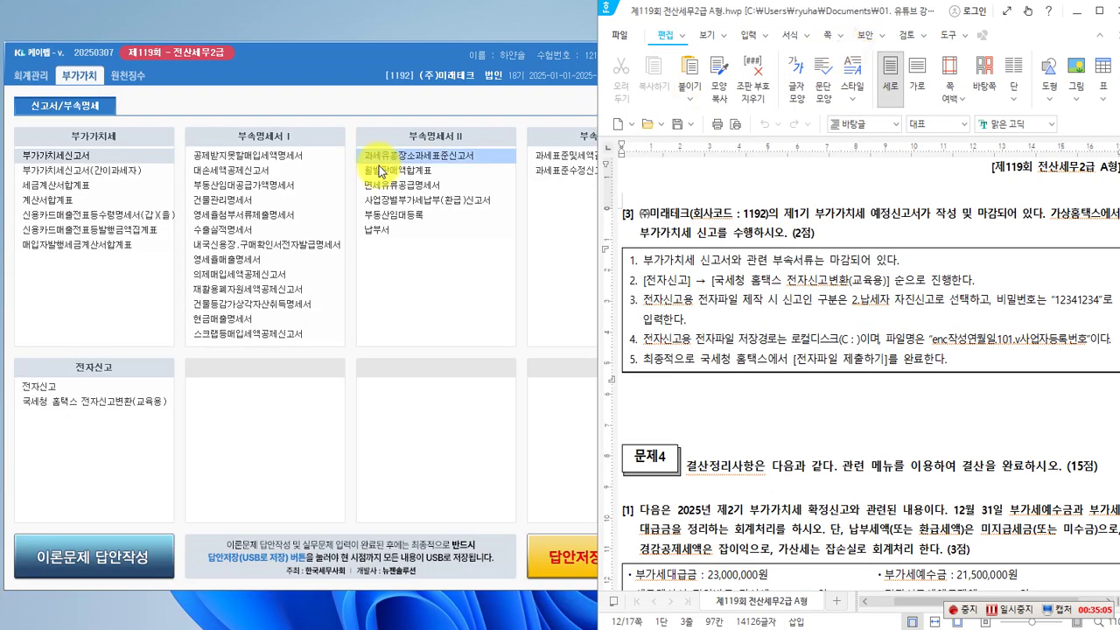
pyautogui.click(73, 186)
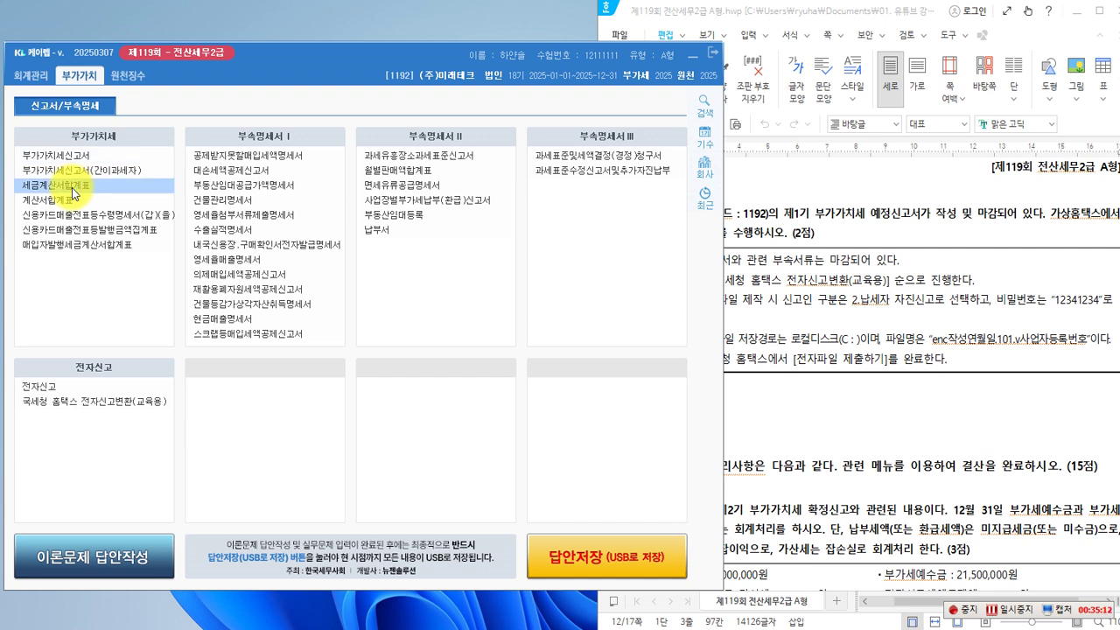
pyautogui.click(73, 188)
pyautogui.click(136, 130)
pyautogui.click(126, 143)
pyautogui.click(235, 131)
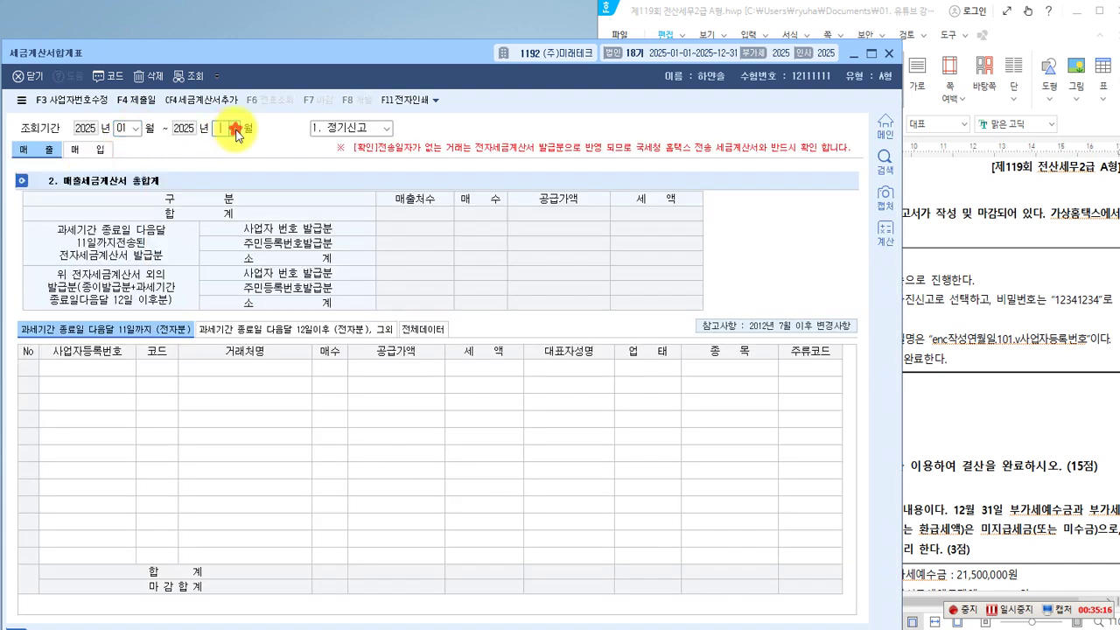
pyautogui.click(222, 164)
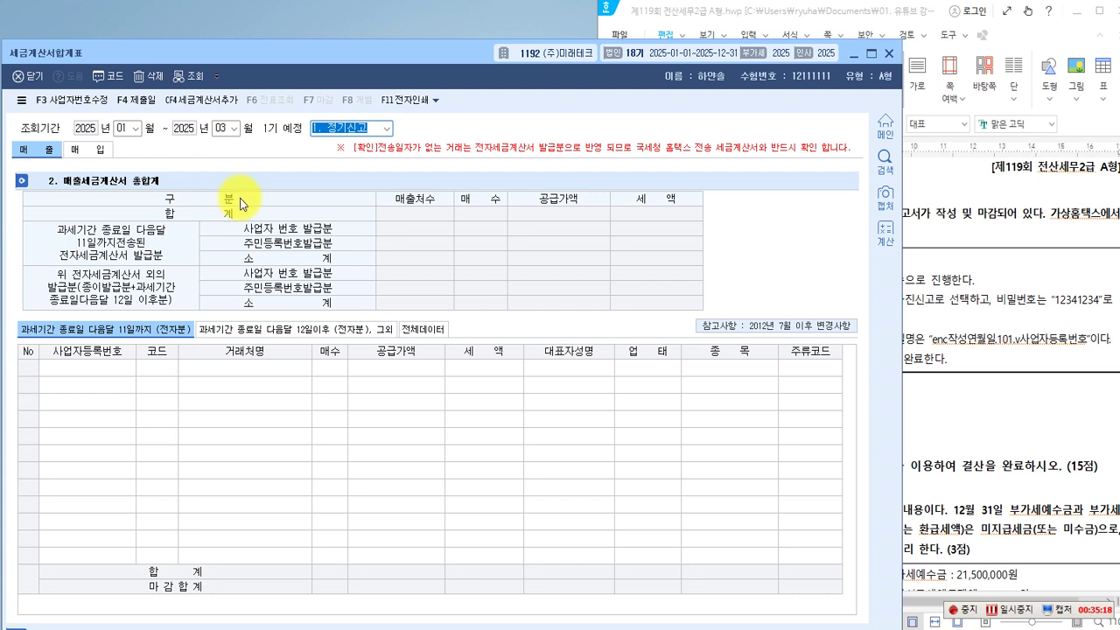
pyautogui.press('Return')
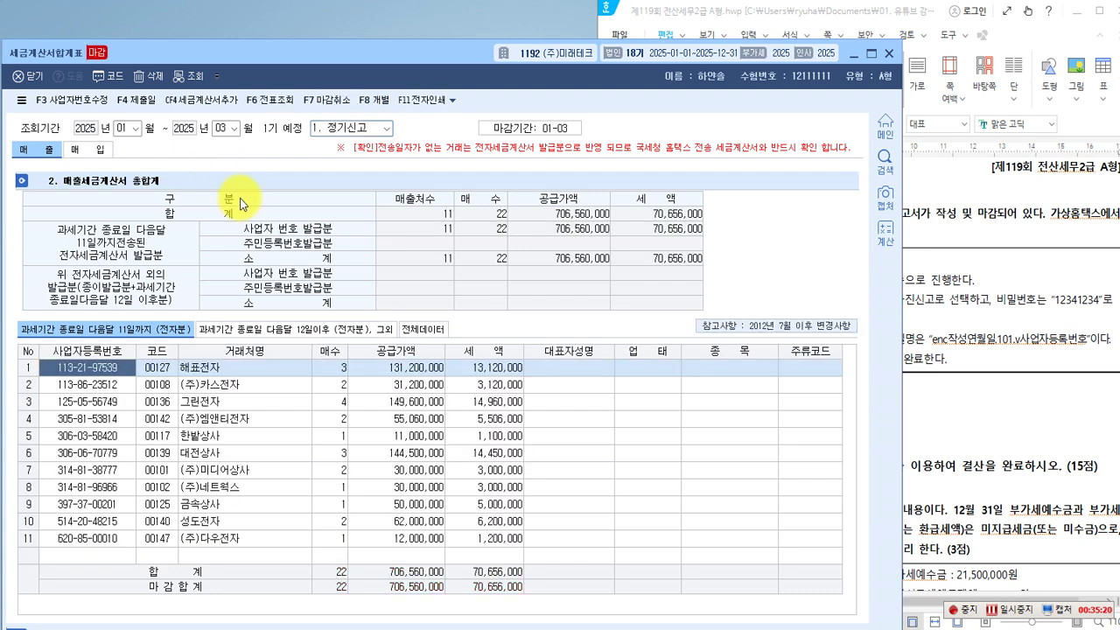
pyautogui.moveTo(77, 43); pyautogui.dragTo(122, 68)
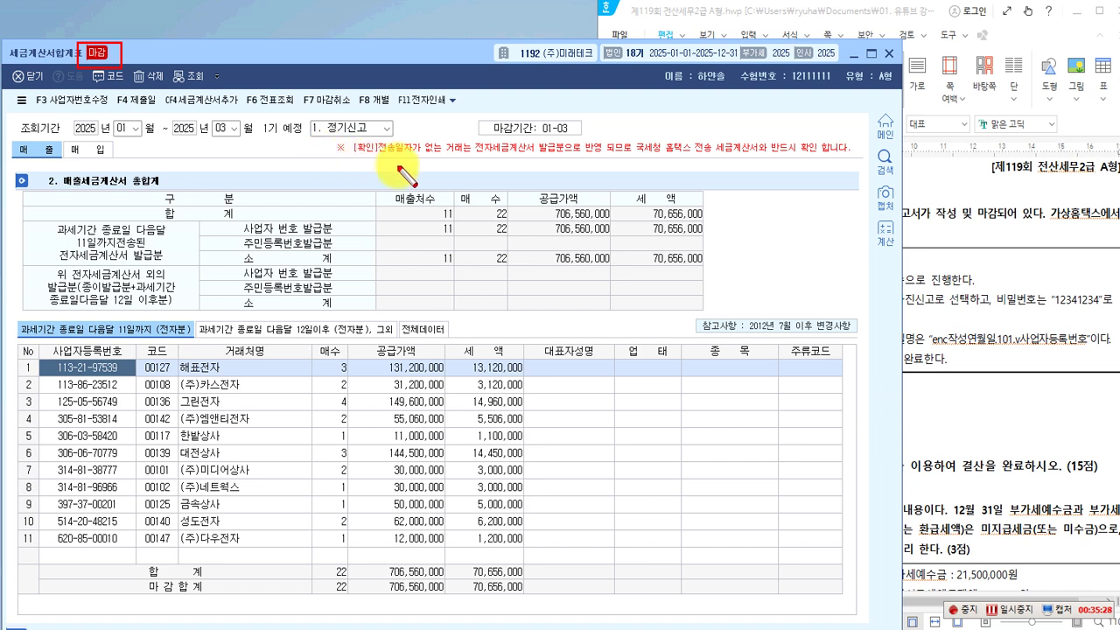
pyautogui.click(889, 57)
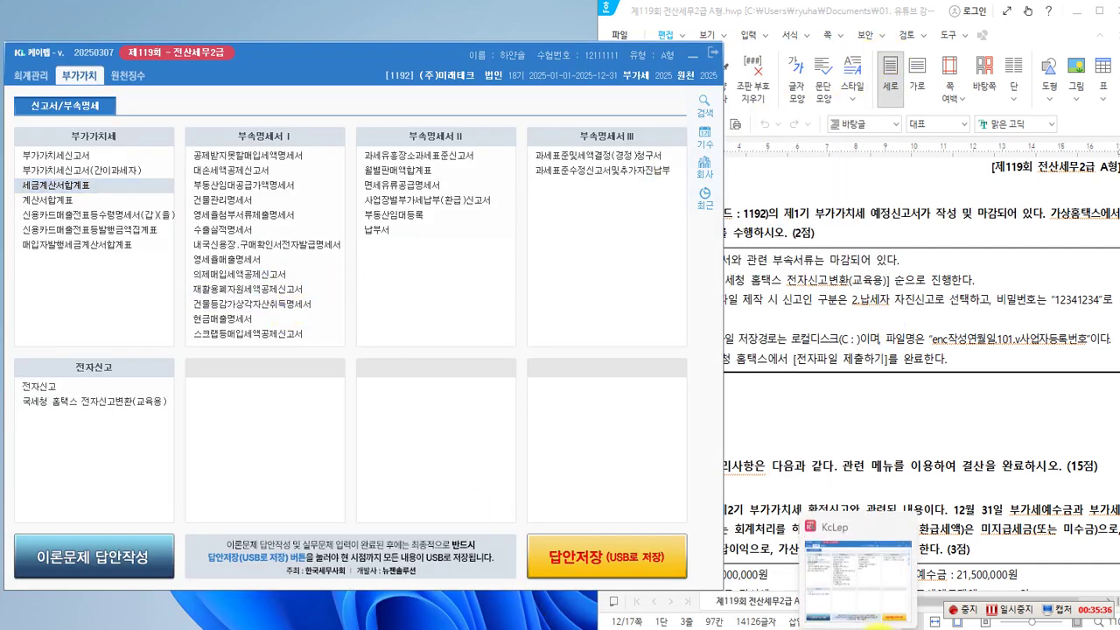
pyautogui.click(877, 625)
# Compare against the question paper, then shut the January–March 부가가치세신고서 form.
pyautogui.click(979, 427)
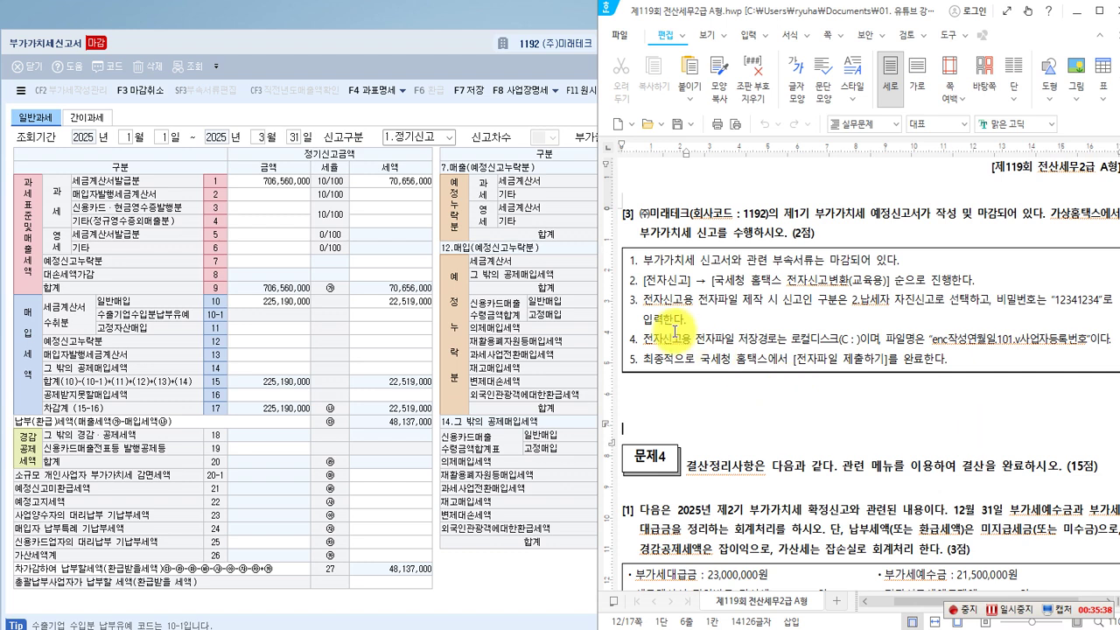
pyautogui.hotkey('ctrl', '2')
pyautogui.moveTo(767, 250); pyautogui.dragTo(848, 271)
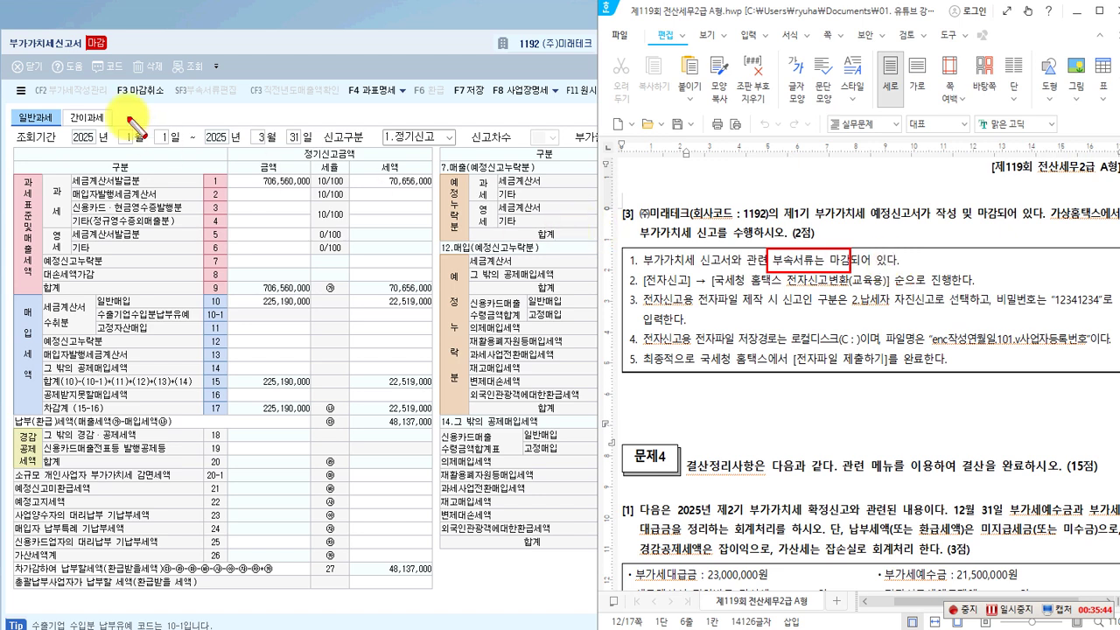
pyautogui.moveTo(70, 30); pyautogui.dragTo(125, 48)
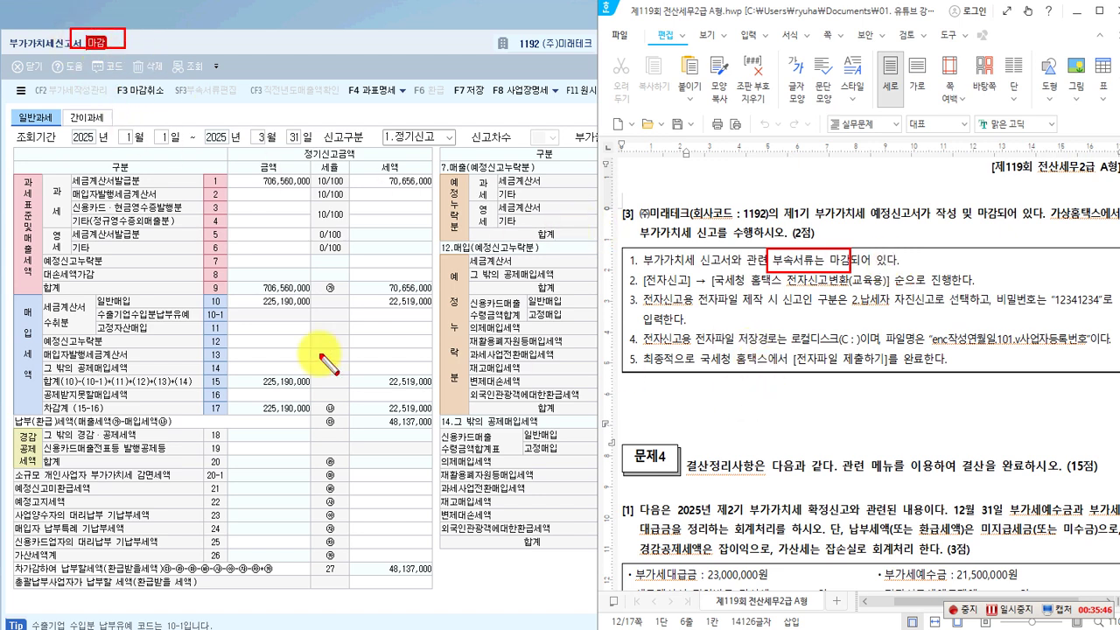
pyautogui.click(402, 116)
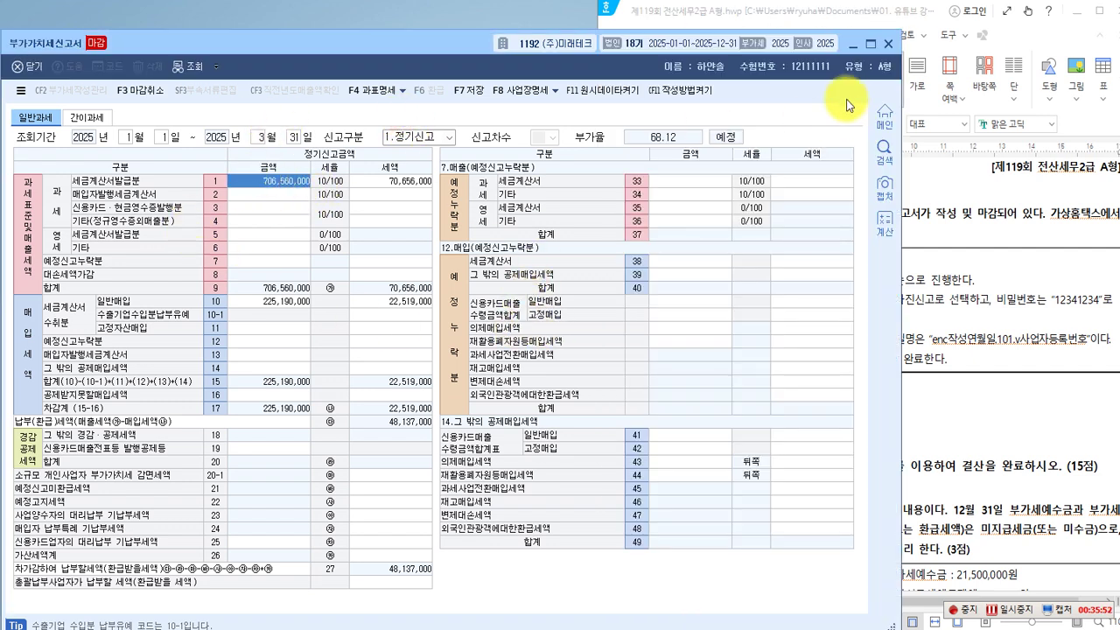
pyautogui.click(888, 43)
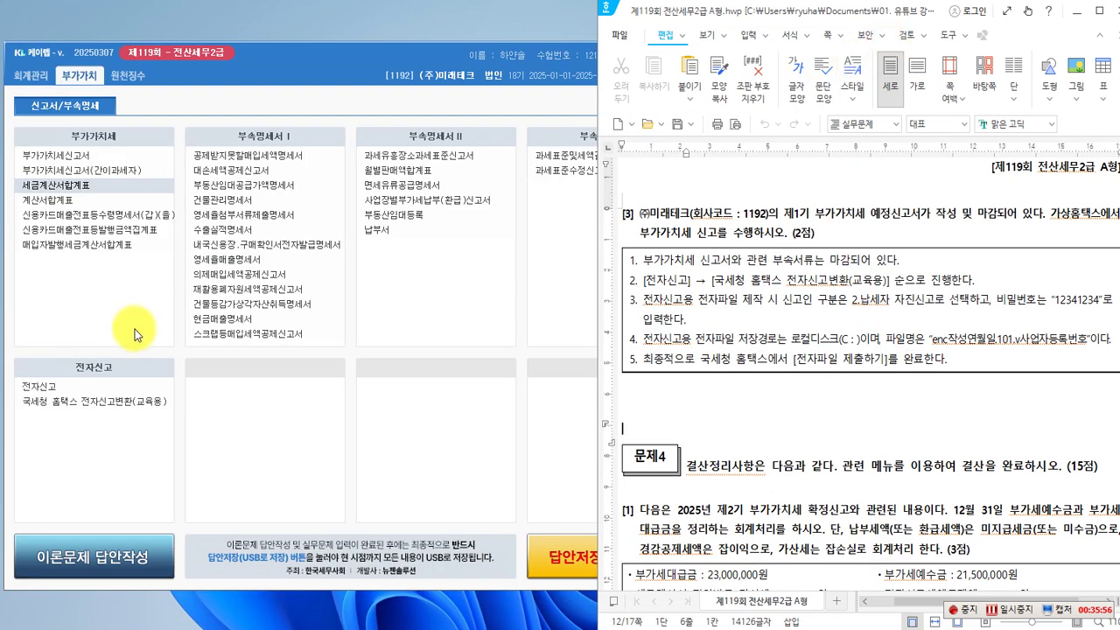
# List 미래테크's January–March 2025 regular self-filed return in the 전자신고 screen.
pyautogui.click(53, 392)
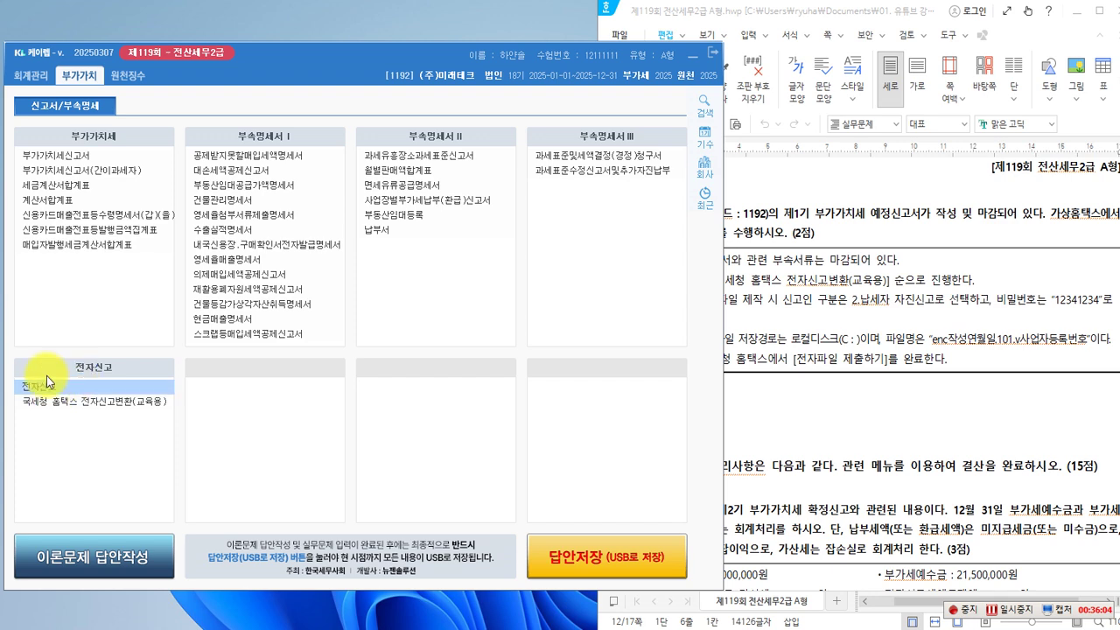
pyautogui.moveTo(380, 66); pyautogui.dragTo(368, 36)
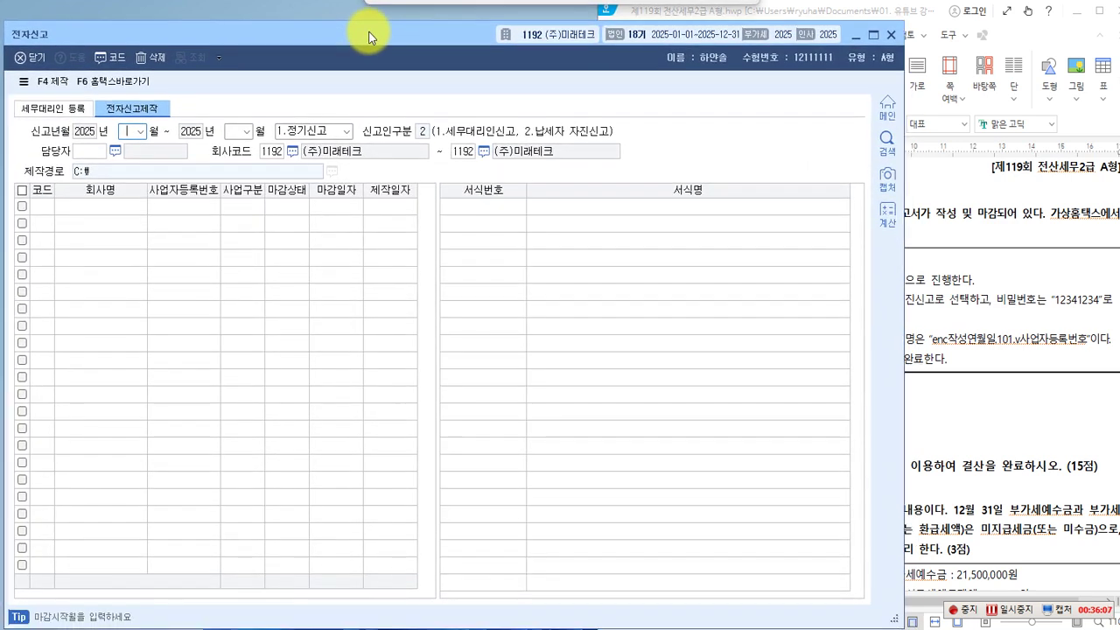
pyautogui.click(143, 136)
pyautogui.click(132, 143)
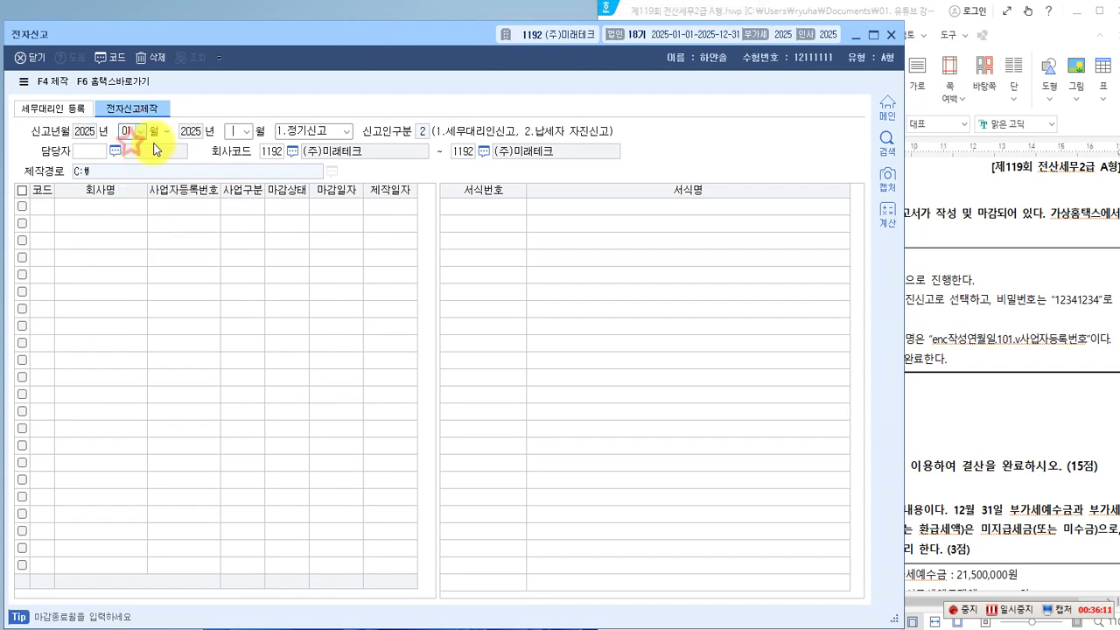
pyautogui.click(249, 140)
pyautogui.click(239, 166)
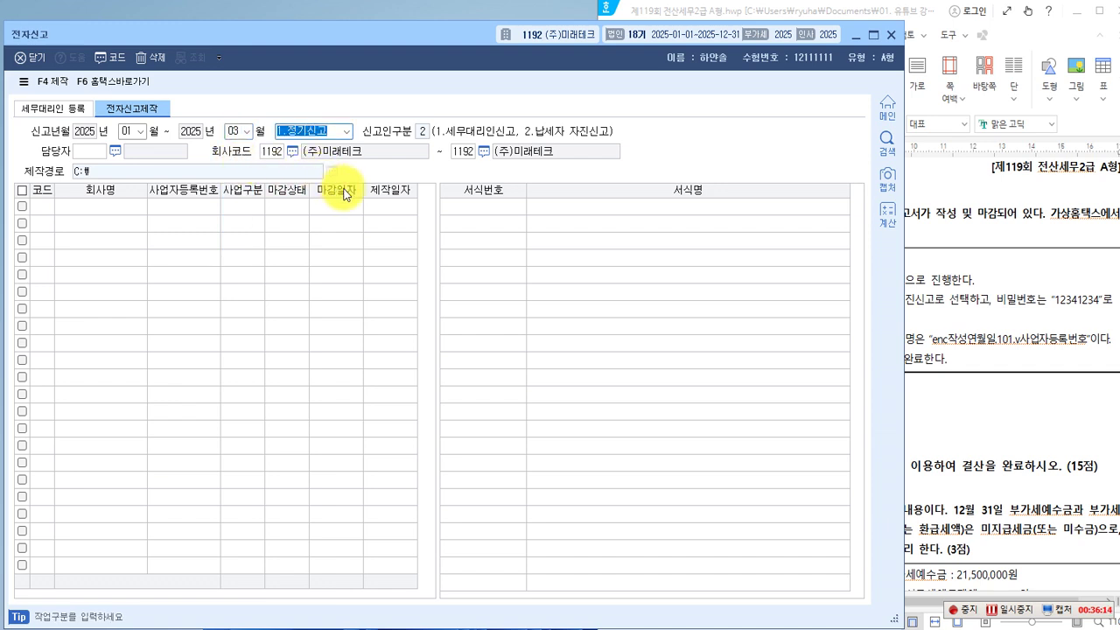
pyautogui.press('Return')
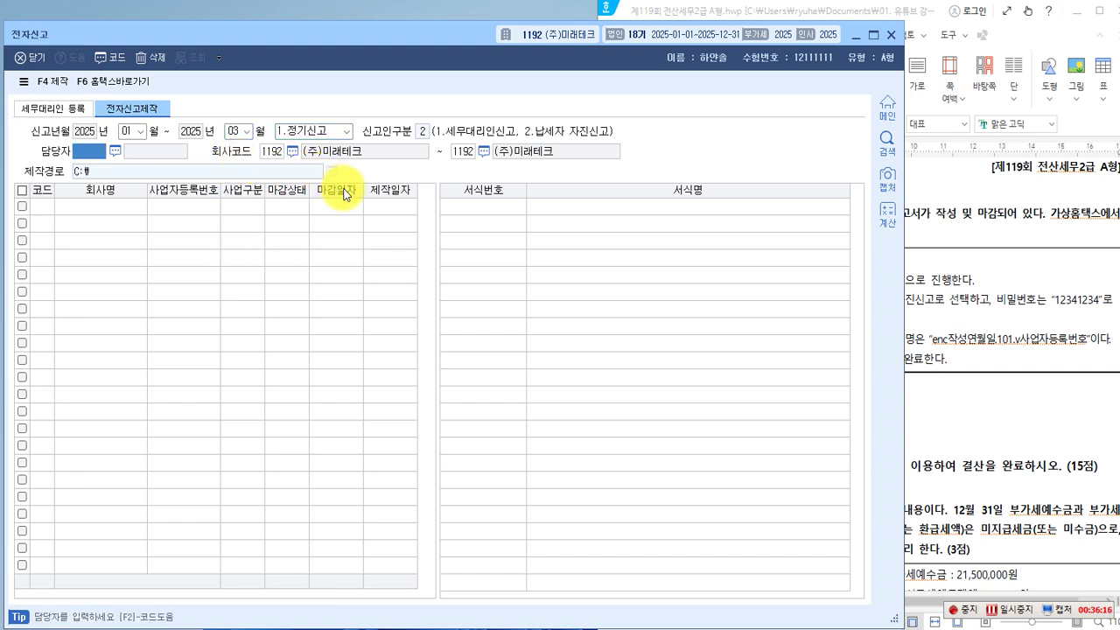
pyautogui.press('Return')
pyautogui.press('Return')
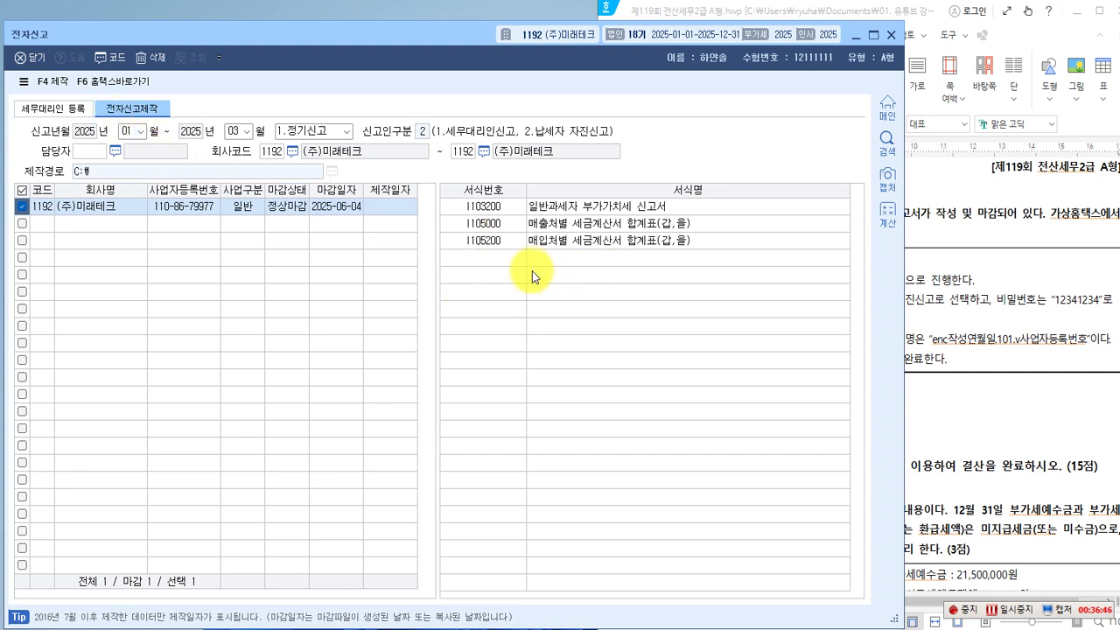
pyautogui.click(54, 86)
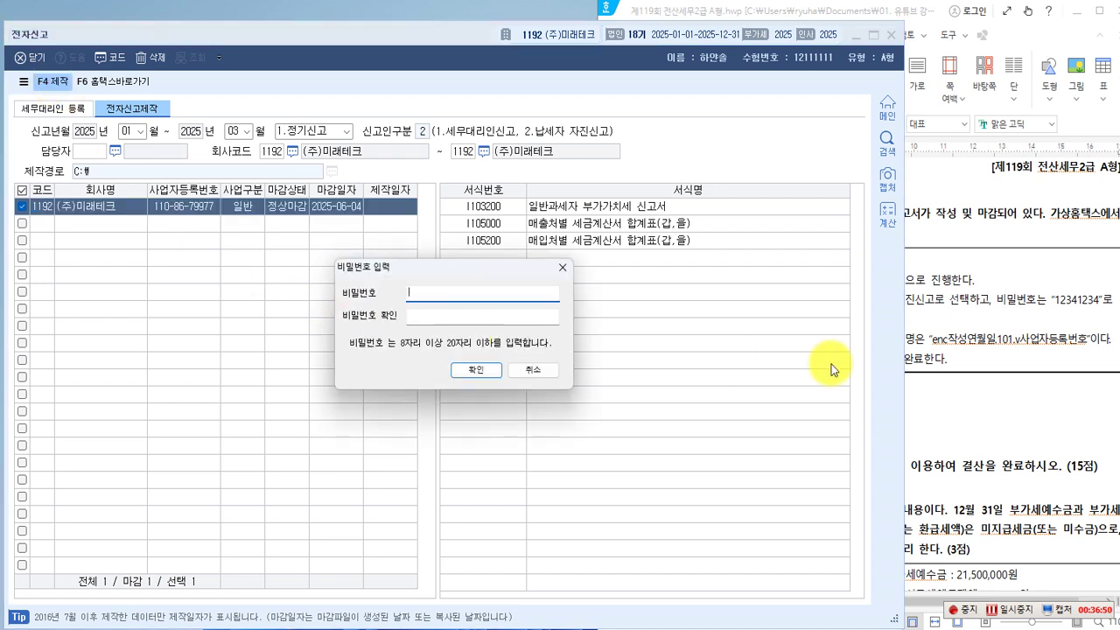
# Create the encrypted e-filing file using the password given in the question.
pyautogui.click(993, 405)
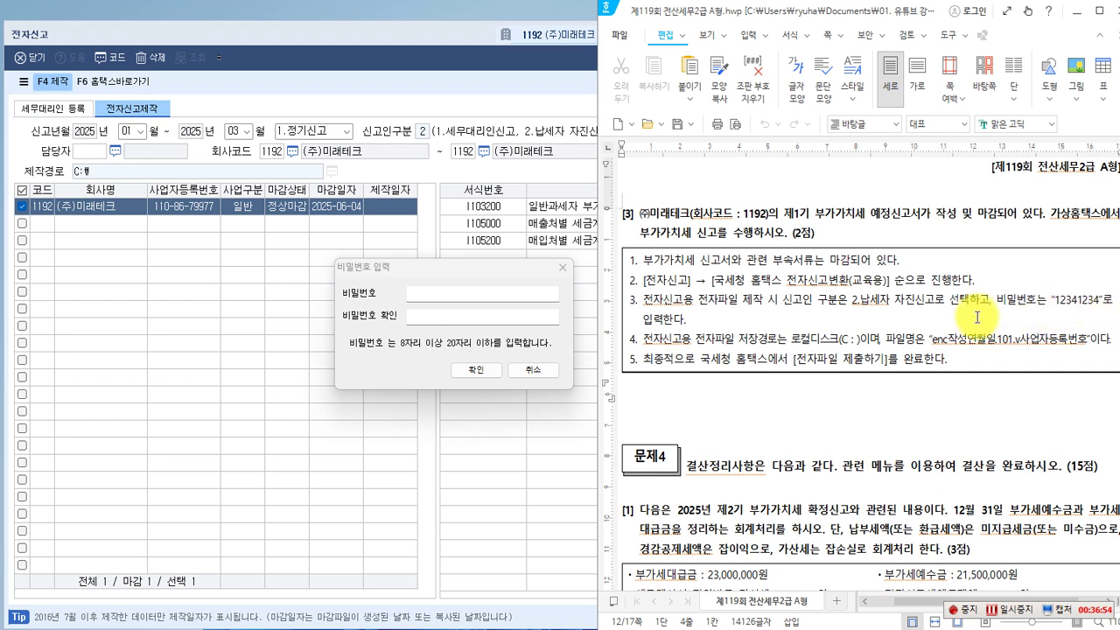
pyautogui.click(423, 294)
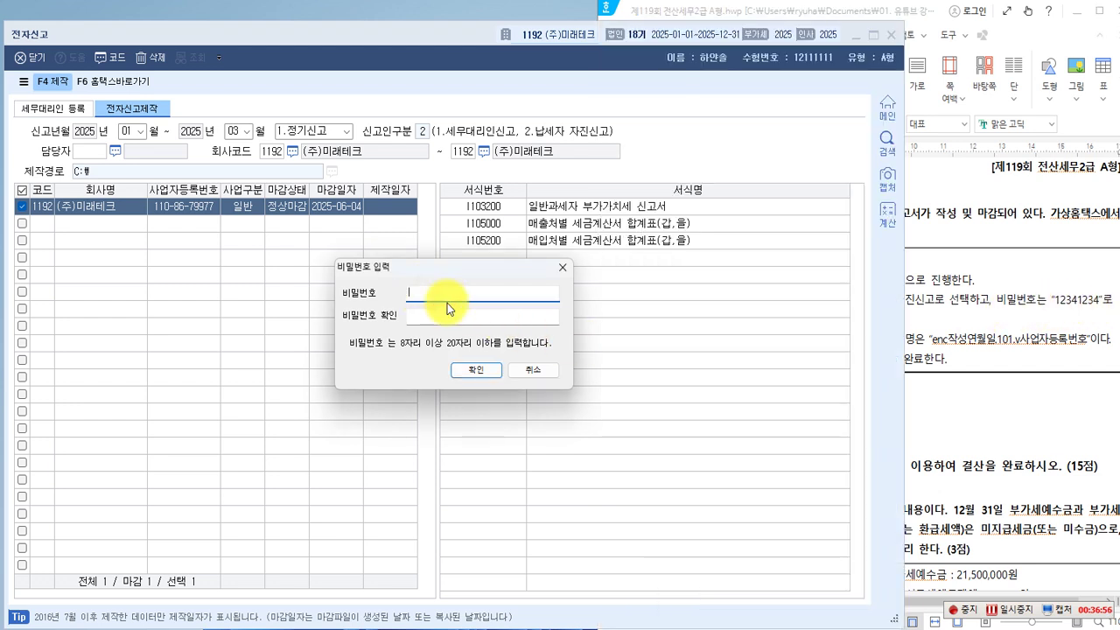
pyautogui.write('1')
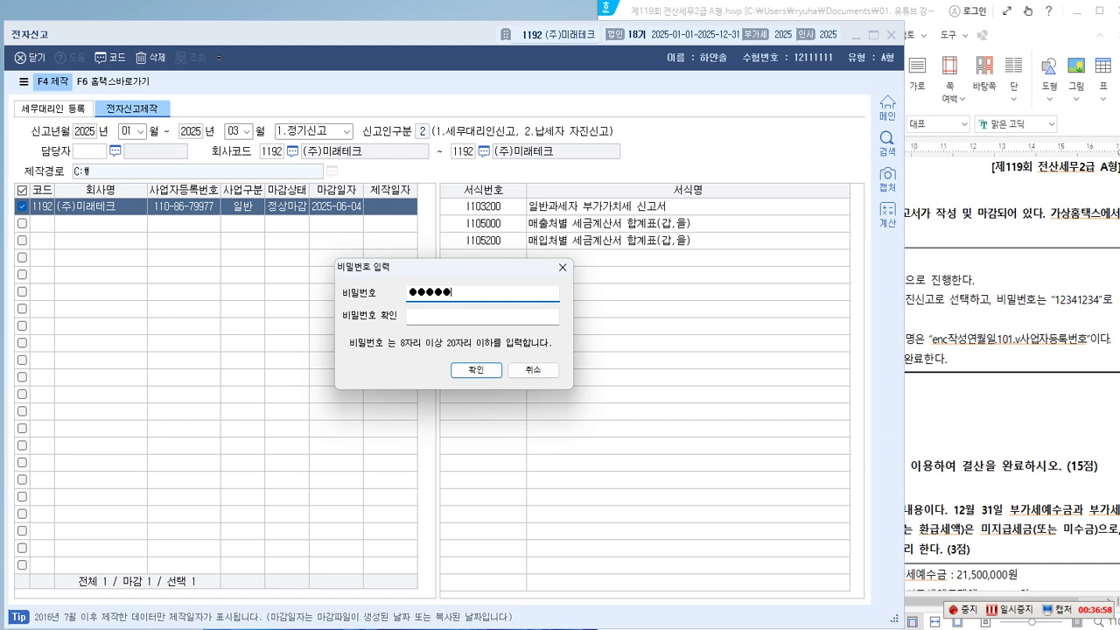
pyautogui.click(434, 316)
pyautogui.write('12')
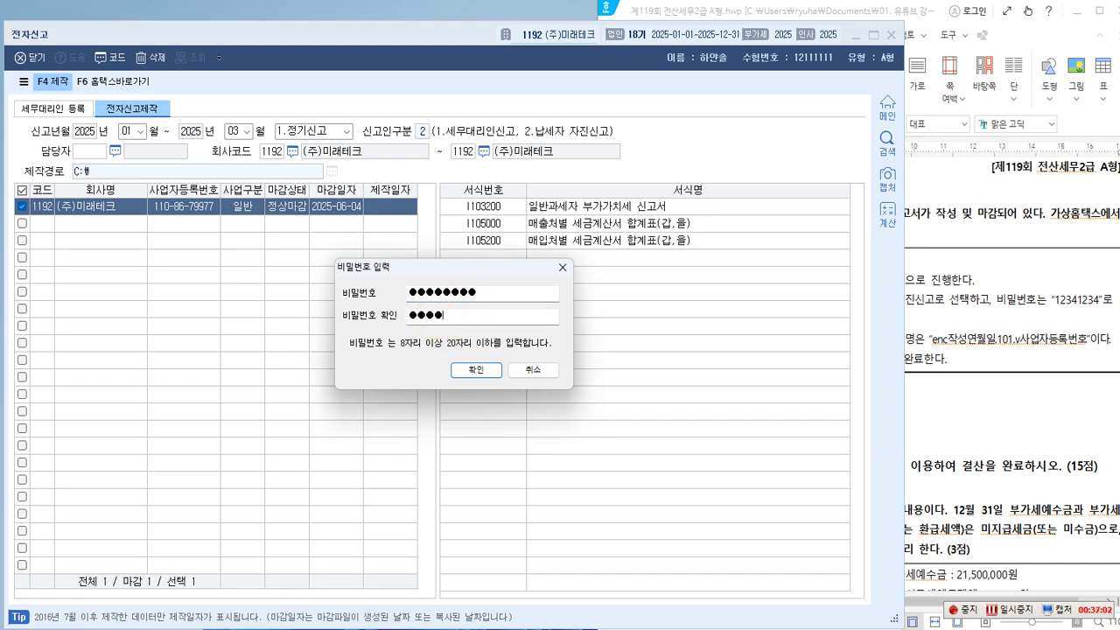
pyautogui.click(475, 369)
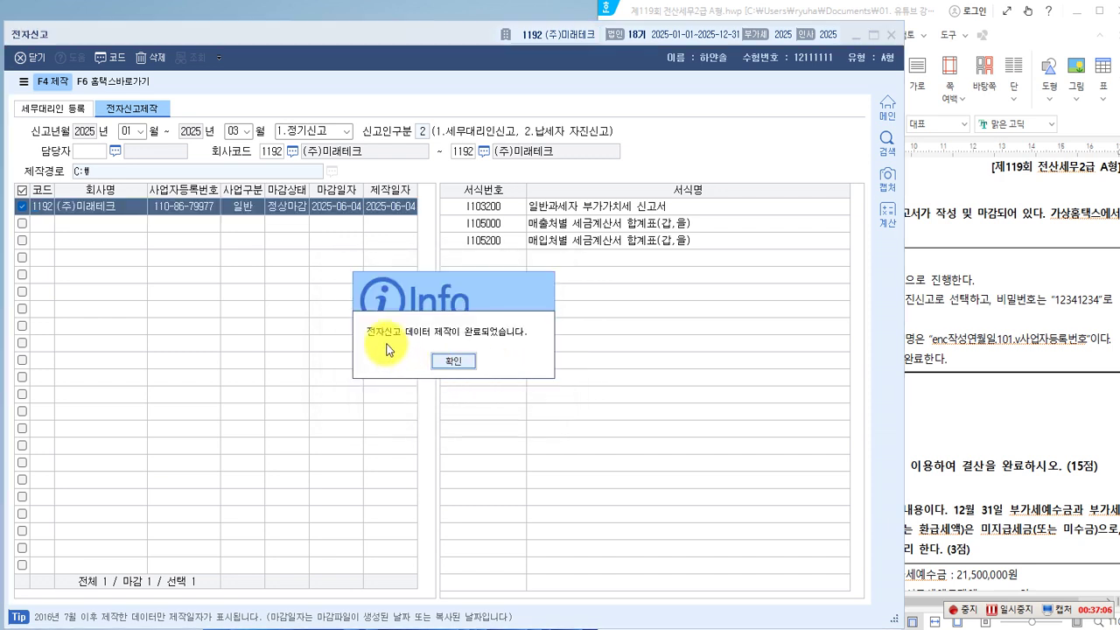
pyautogui.click(453, 361)
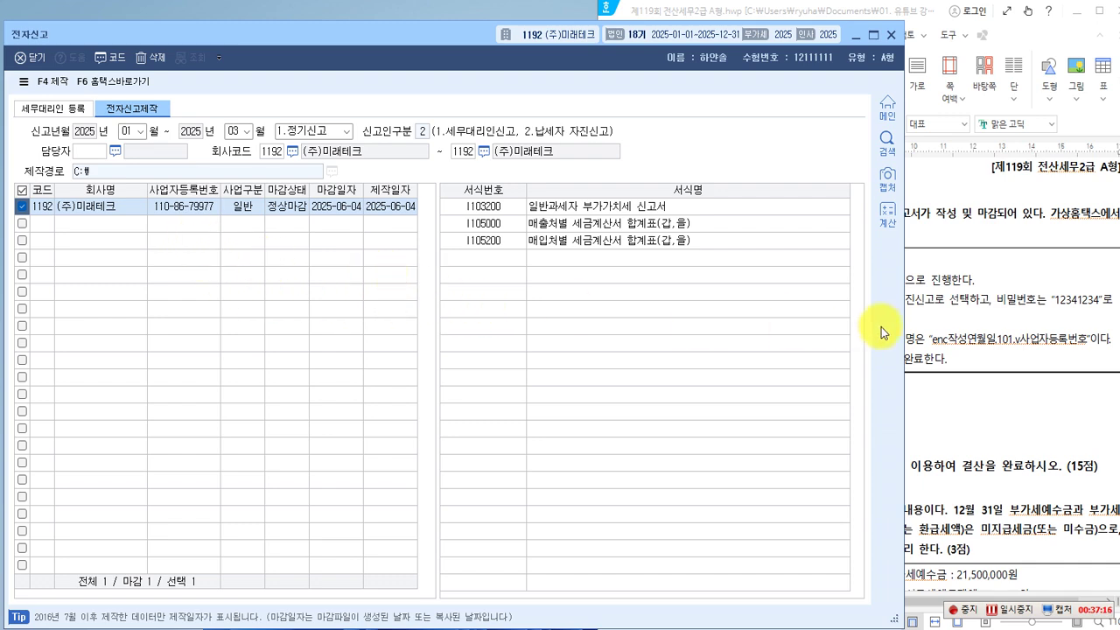
# Launch the education Hometax converter via 홈택스바로가기, dismiss its procedure guide, and move it to the screen top.
pyautogui.click(962, 337)
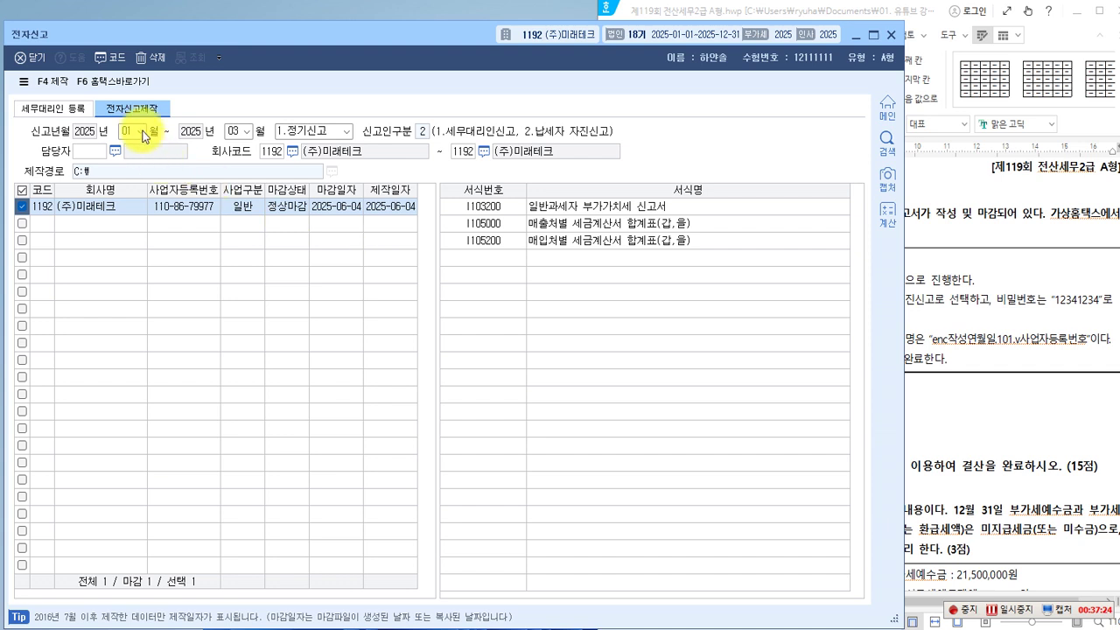
pyautogui.click(123, 91)
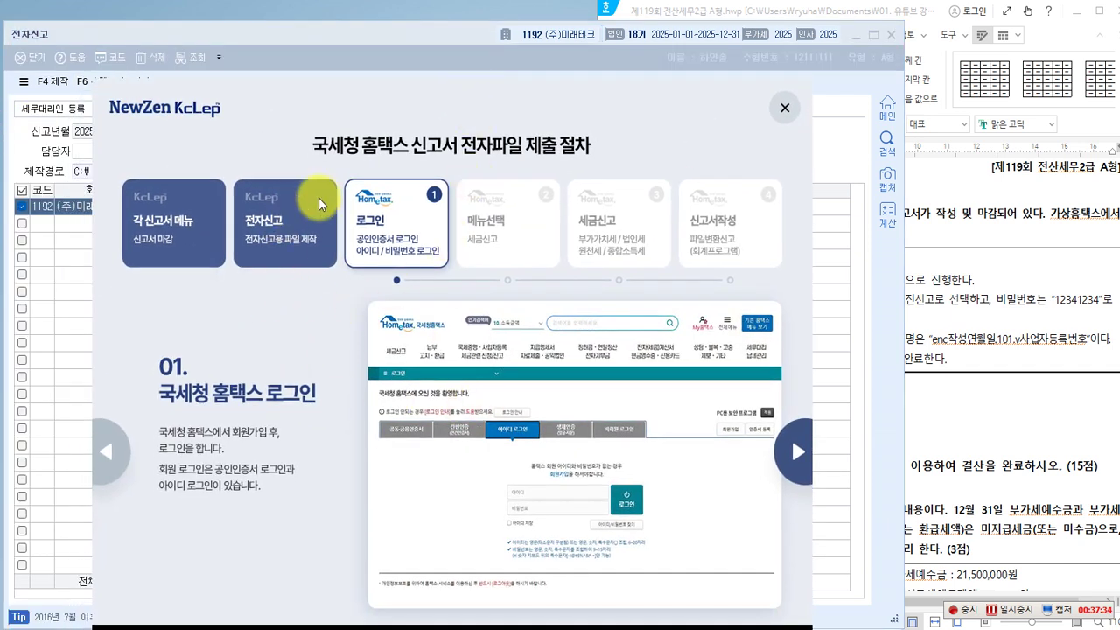
pyautogui.click(786, 123)
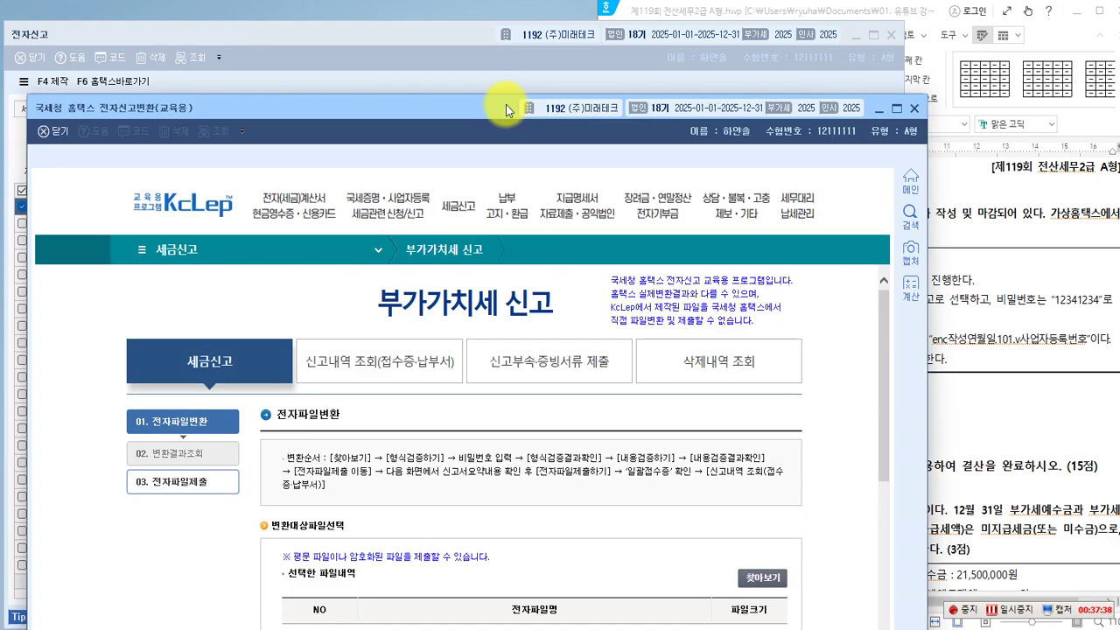
pyautogui.moveTo(506, 105); pyautogui.dragTo(381, 14)
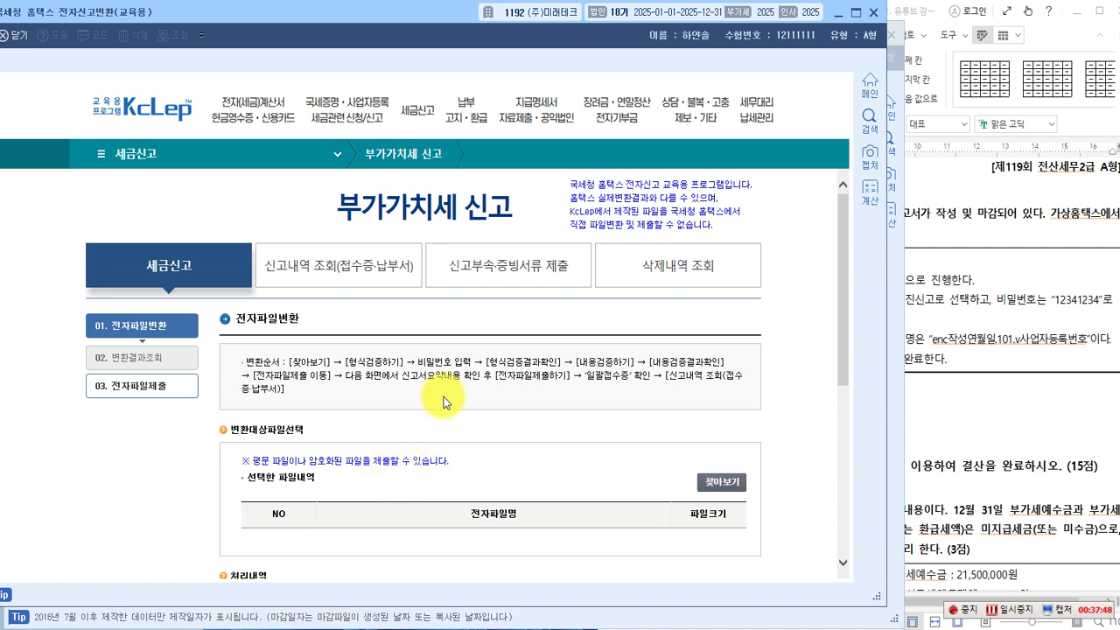
pyautogui.click(712, 483)
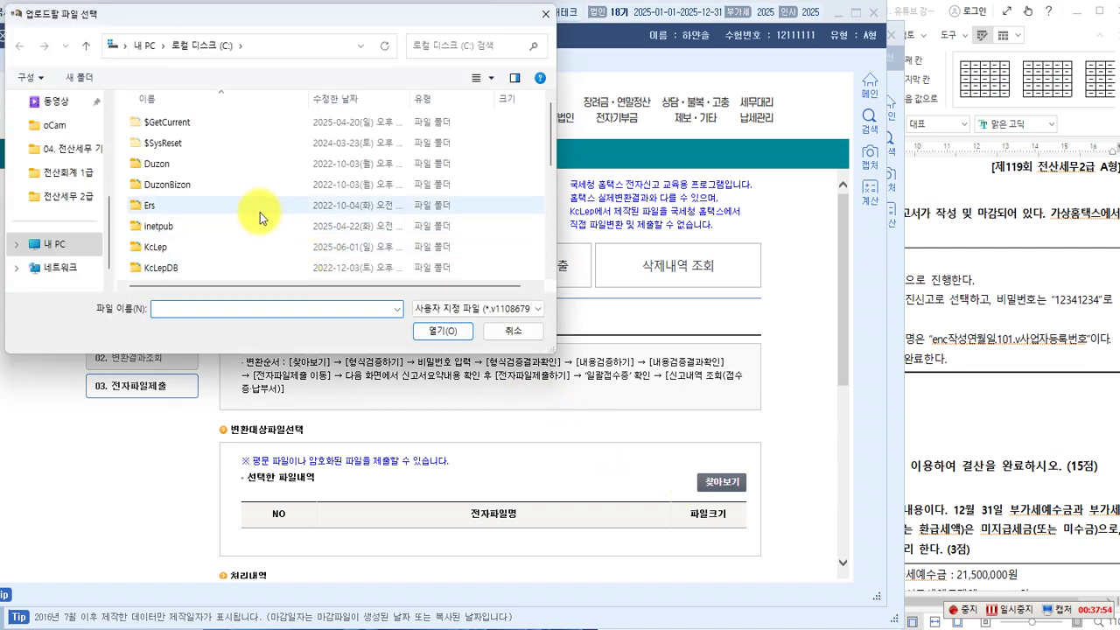
pyautogui.click(59, 246)
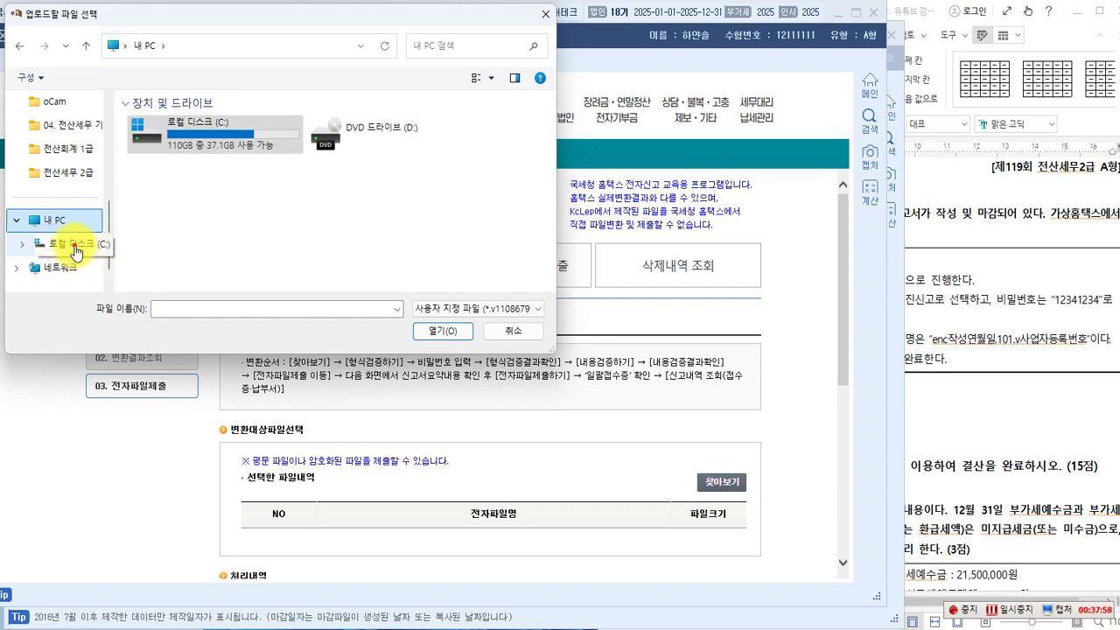
pyautogui.click(75, 248)
pyautogui.scroll(-5, 196, 184)
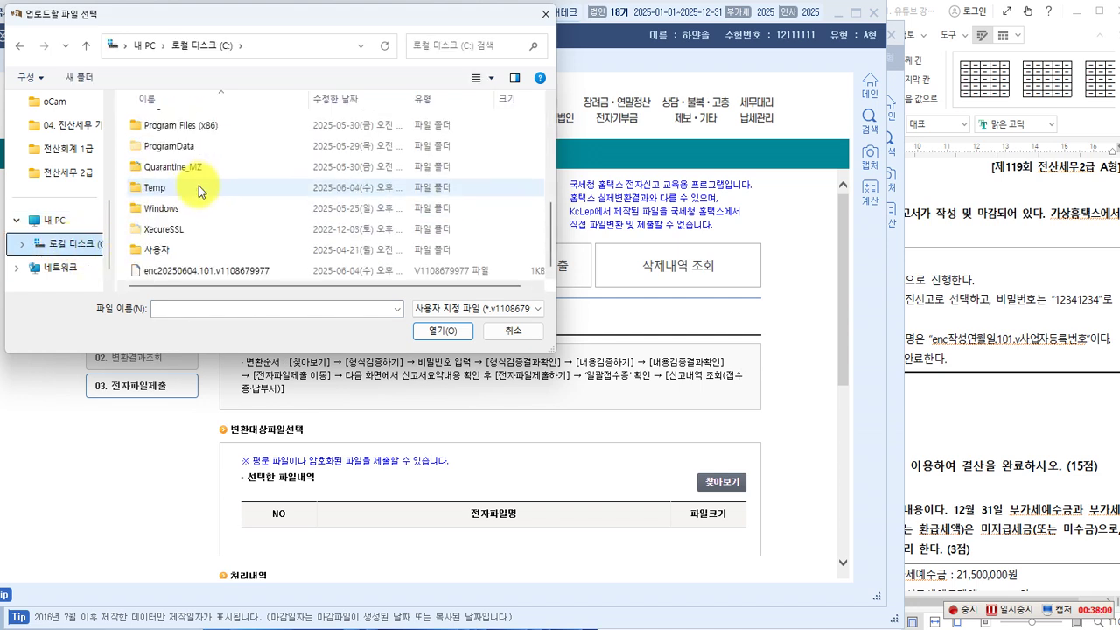
pyautogui.click(191, 272)
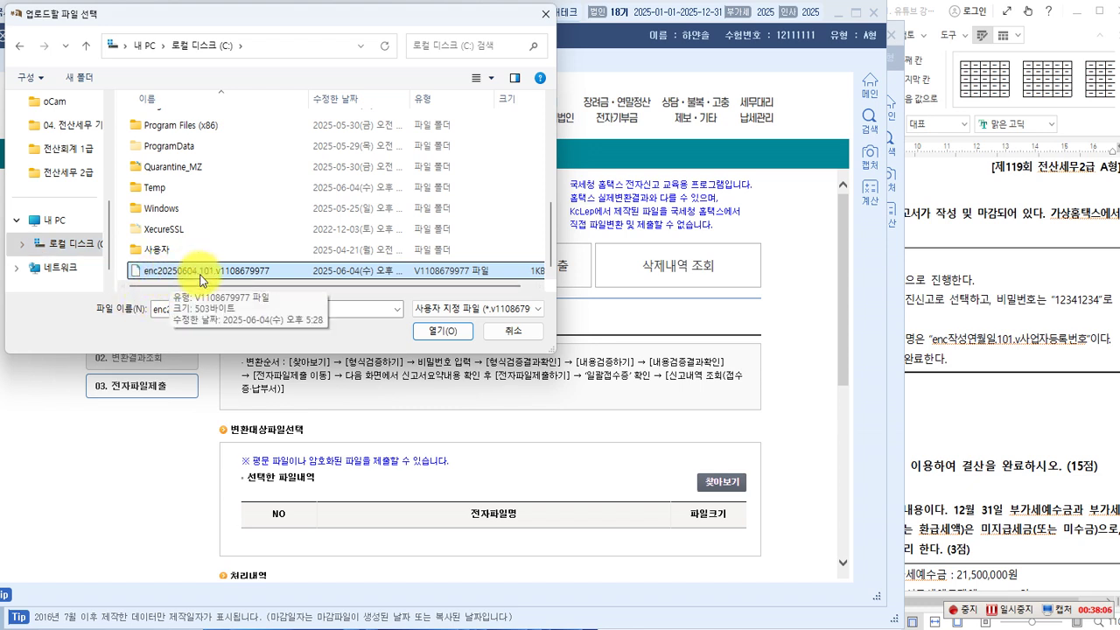
pyautogui.click(433, 332)
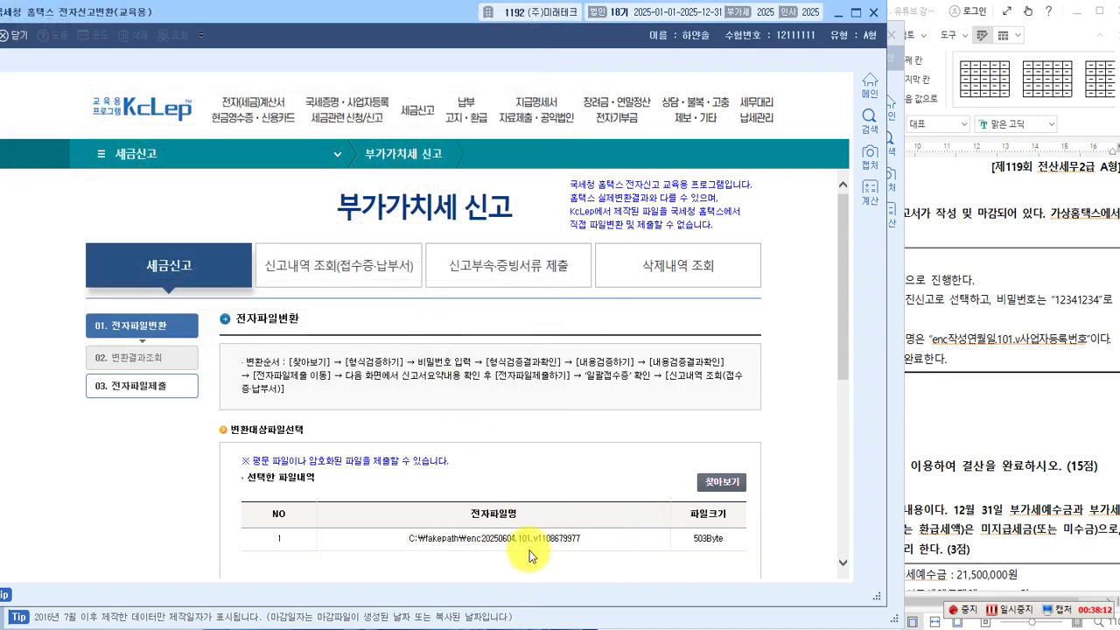
# Run format validation on the loaded VAT file, entering the file's password.
pyautogui.scroll(-3, 486, 475)
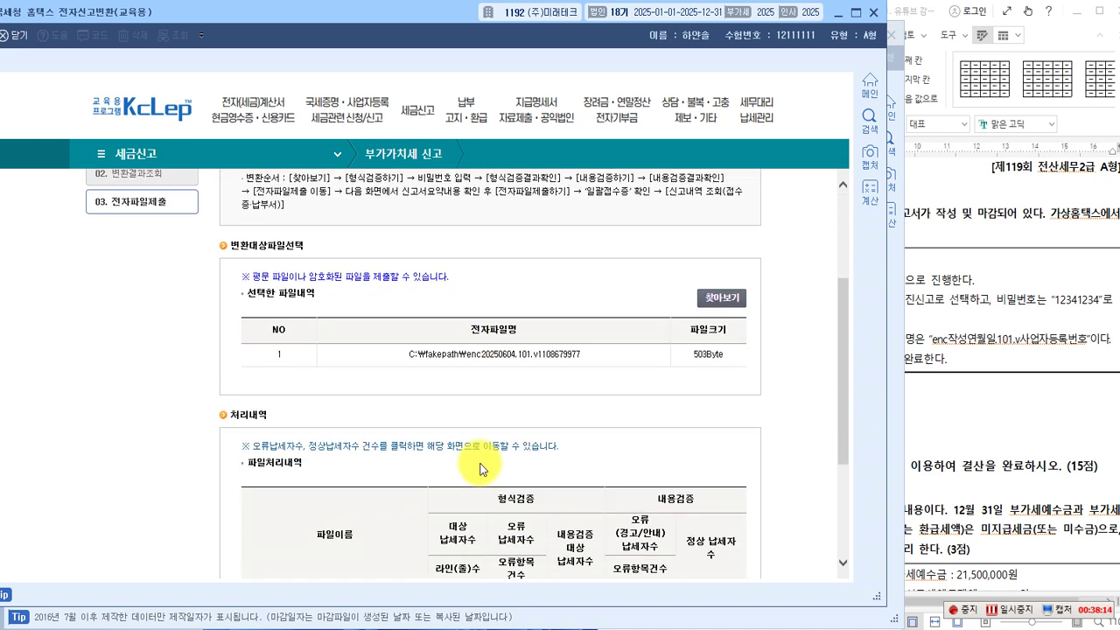
pyautogui.scroll(3, 480, 448)
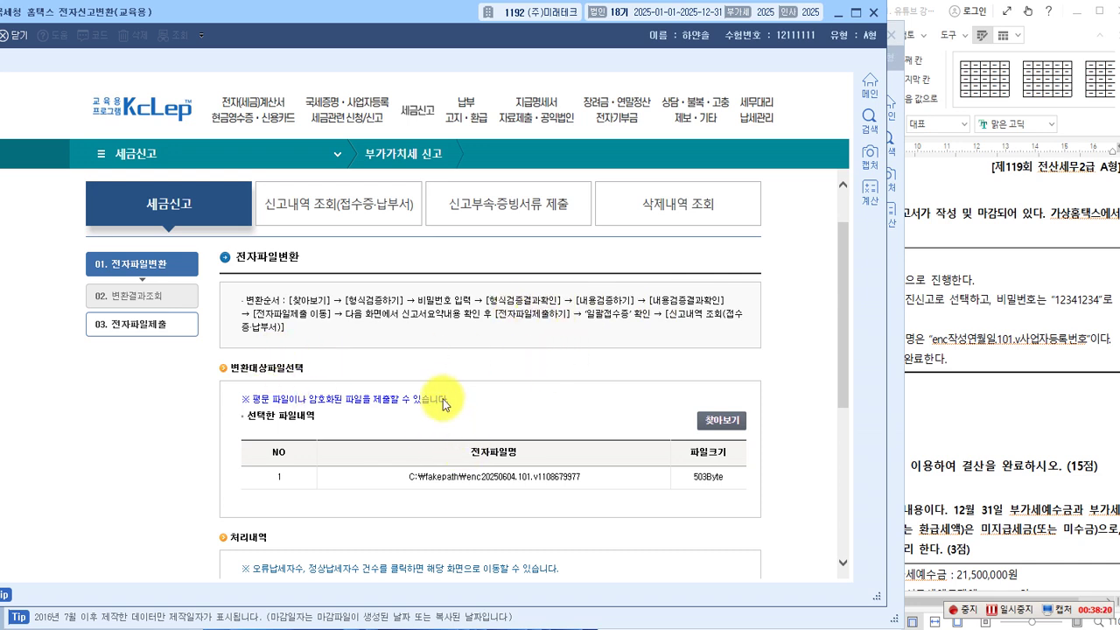
pyautogui.scroll(-1, 450, 380)
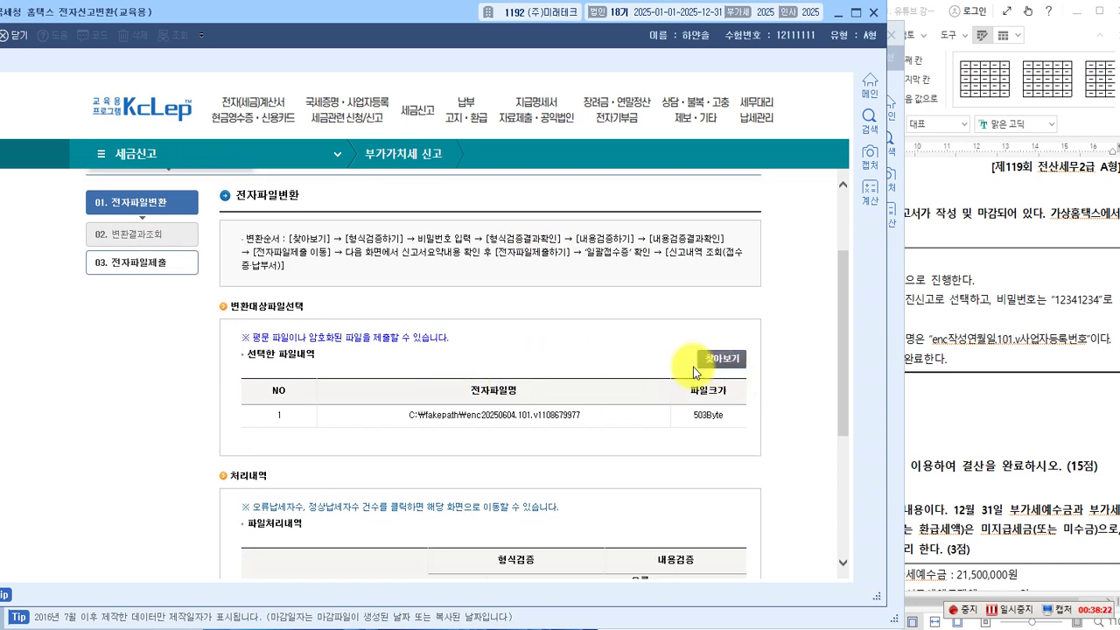
pyautogui.scroll(-2, 408, 428)
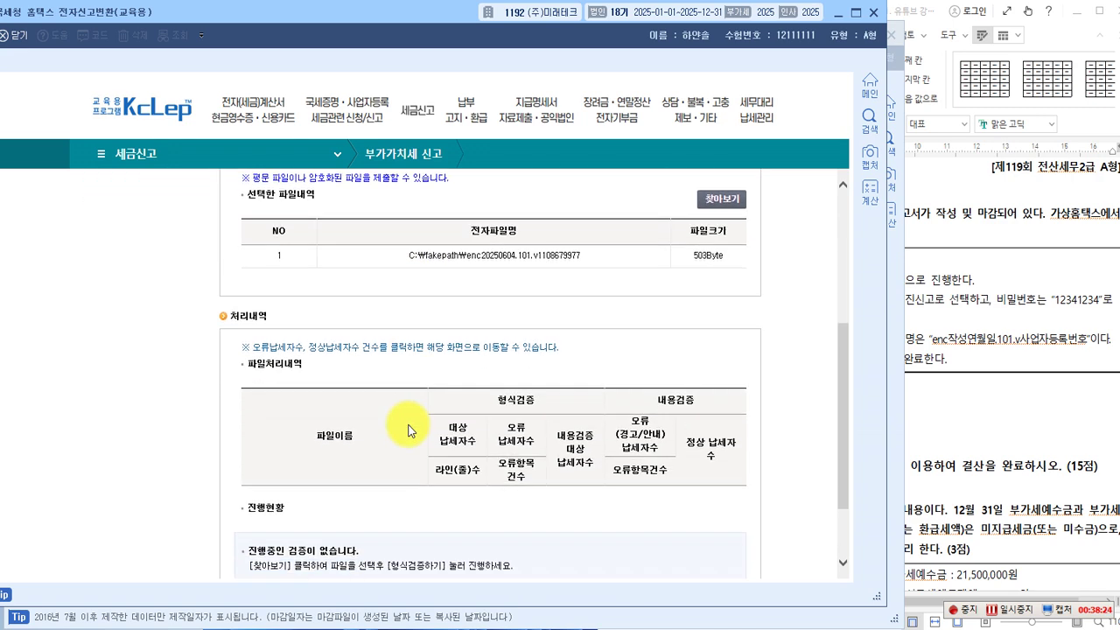
pyautogui.scroll(-2, 408, 428)
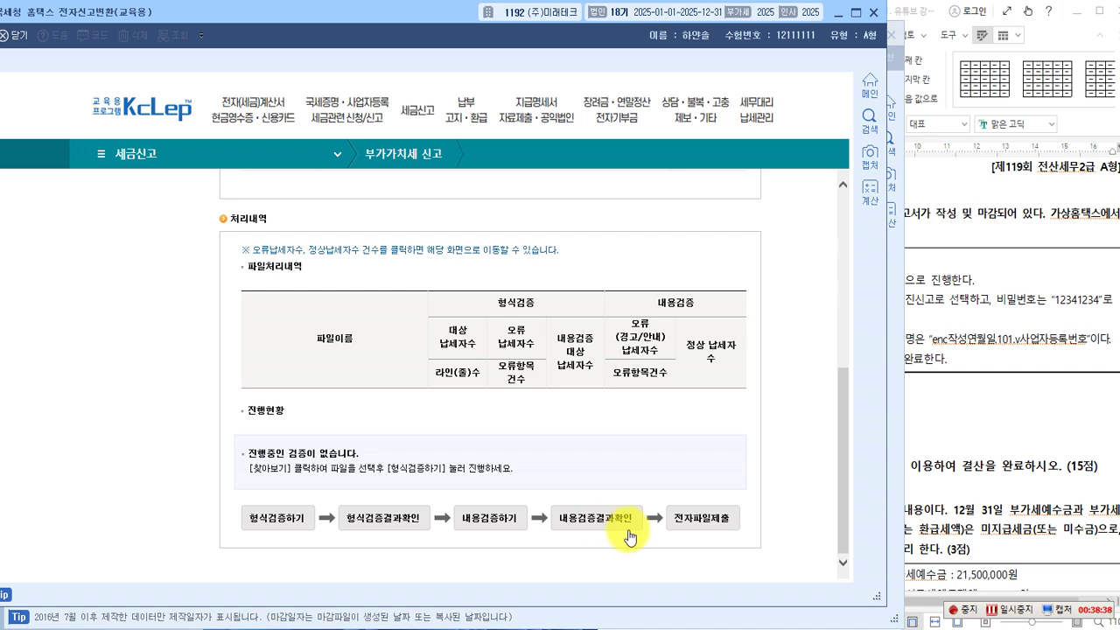
pyautogui.click(271, 525)
pyautogui.write('12341234')
pyautogui.click(403, 414)
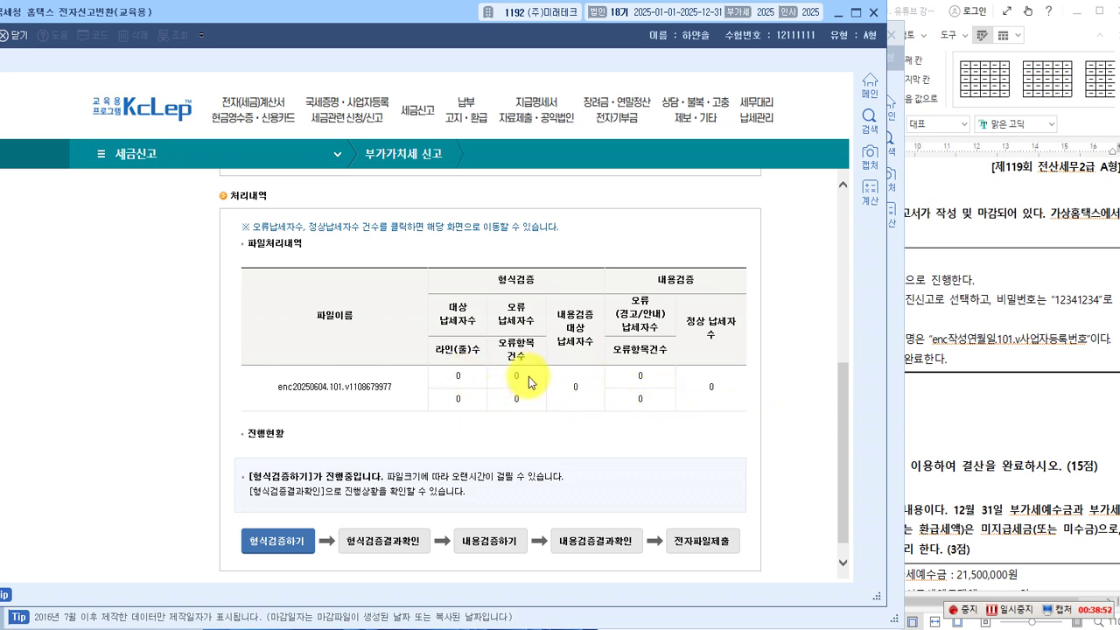
# Review format results, run and review content validation, then reach the submission page showing 48,137,000 payable.
pyautogui.click(377, 549)
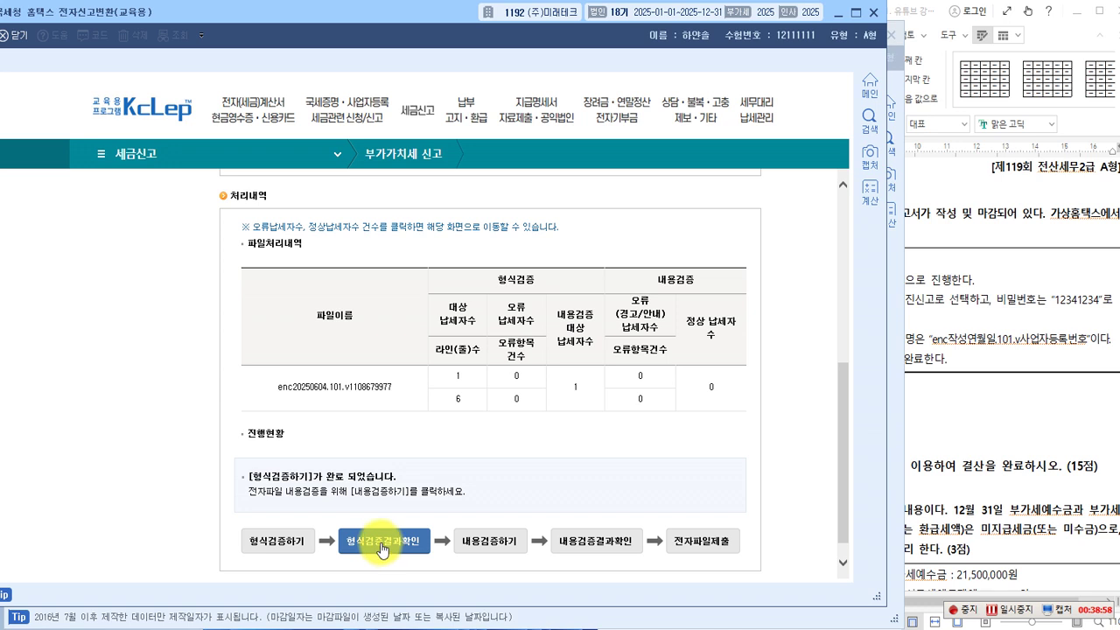
pyautogui.click(487, 545)
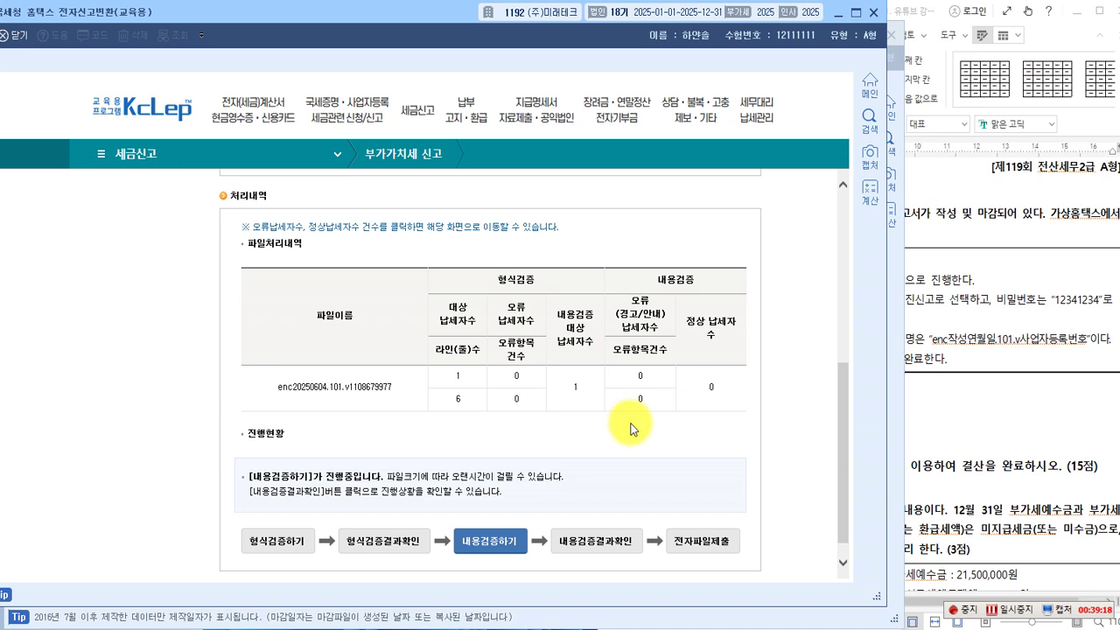
pyautogui.click(581, 544)
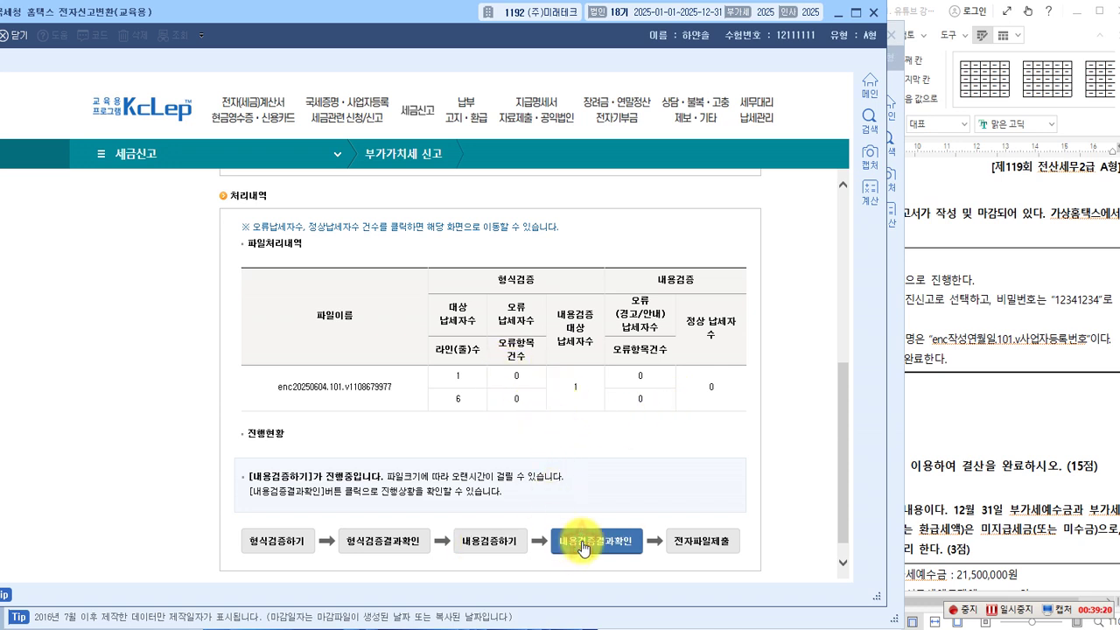
pyautogui.click(707, 546)
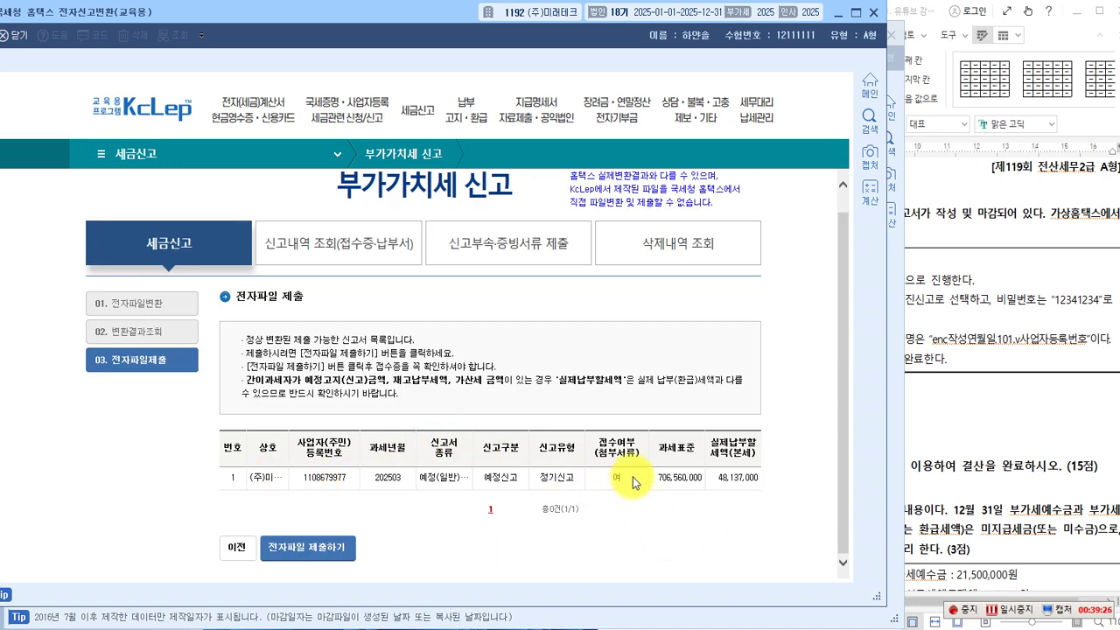
# Submit the January–March 2025 return and close the 접수증 receipt showing 1 filed, 0 errors.
pyautogui.click(315, 540)
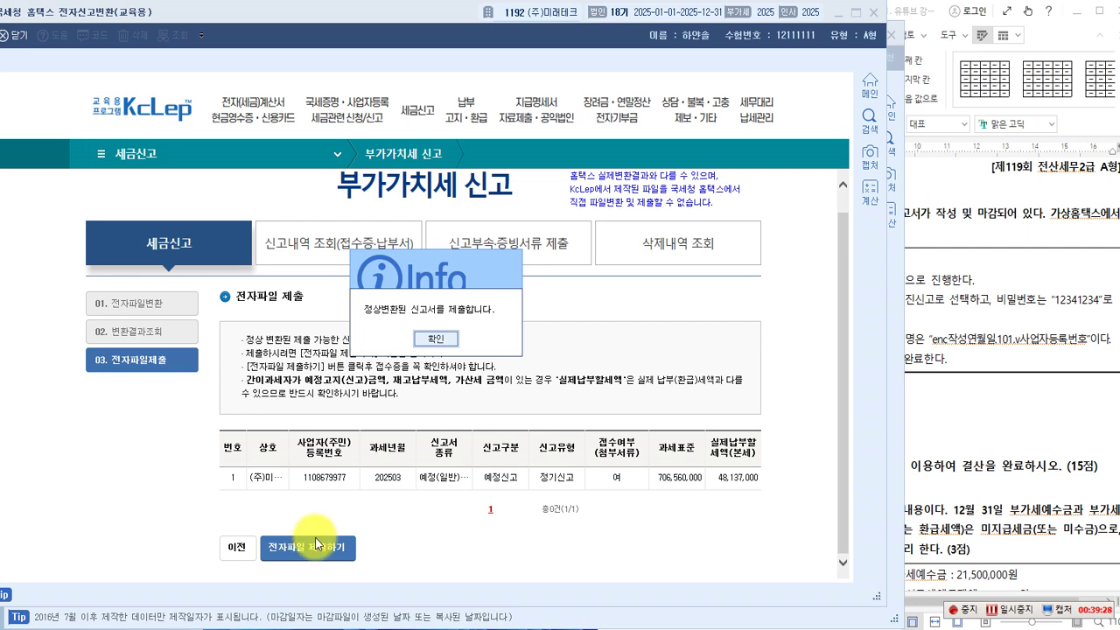
pyautogui.click(436, 338)
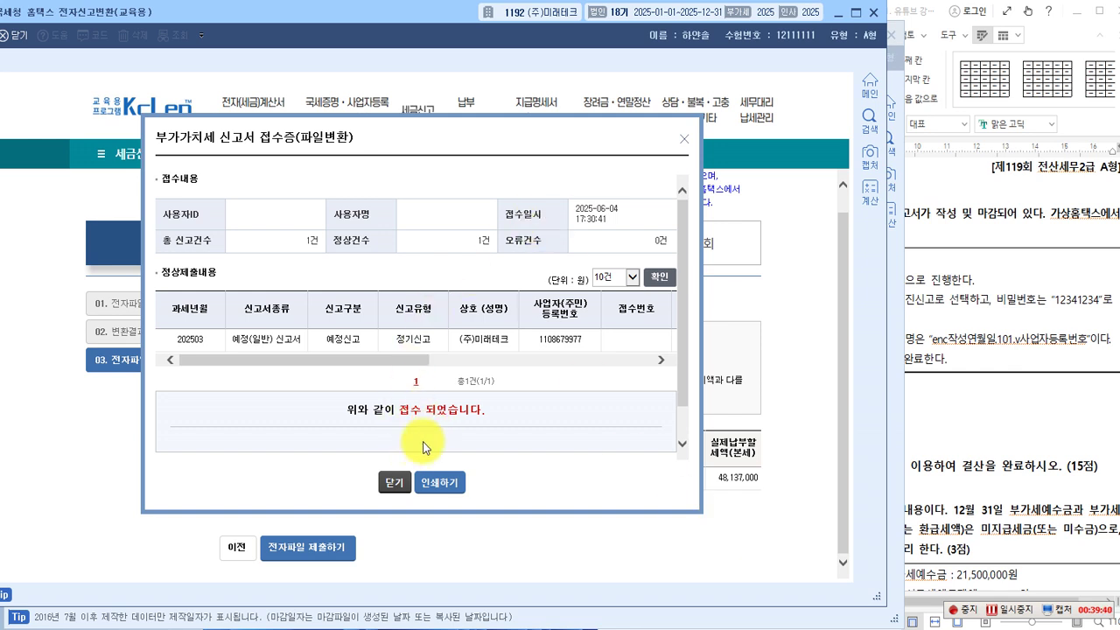
pyautogui.click(392, 482)
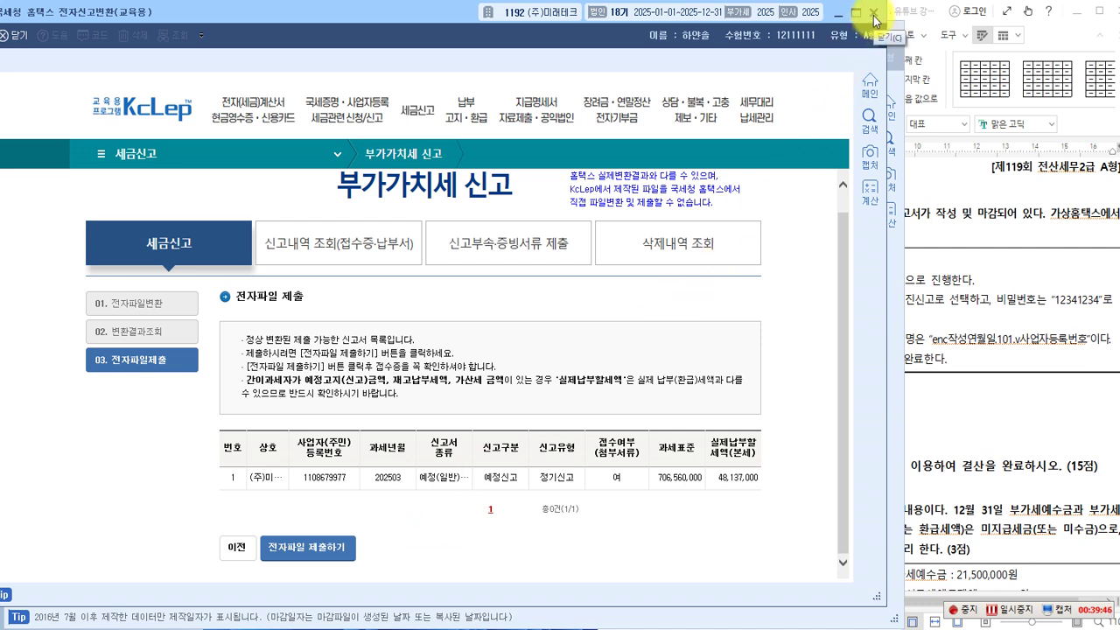
# Close the Hometax converter and 전자신고 windows, then scroll the exam paper to 문제4.
pyautogui.click(875, 19)
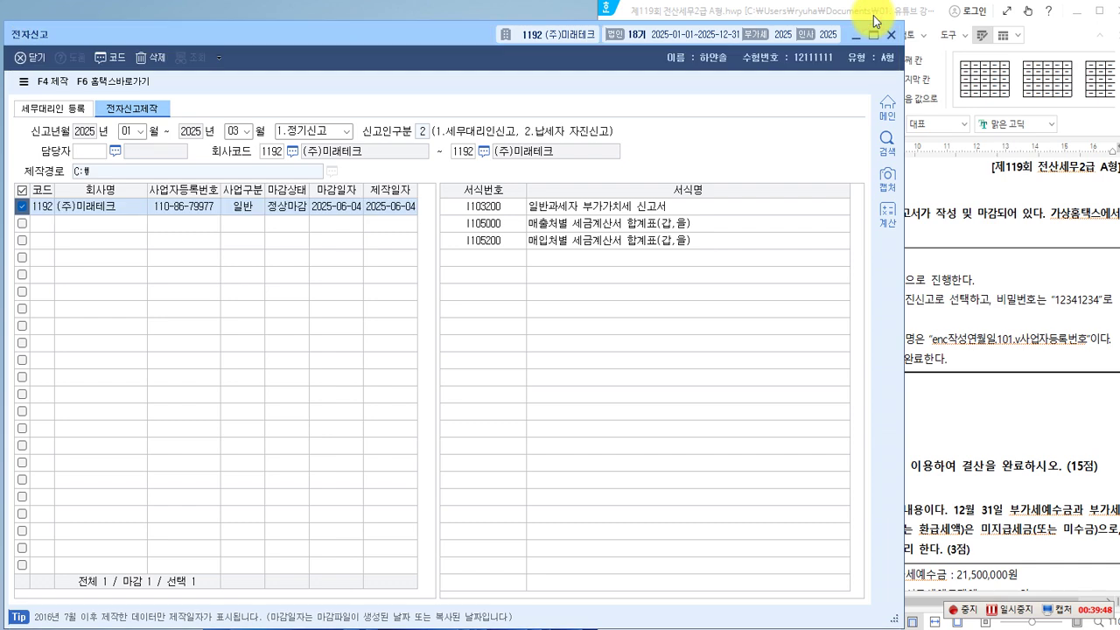
pyautogui.click(890, 37)
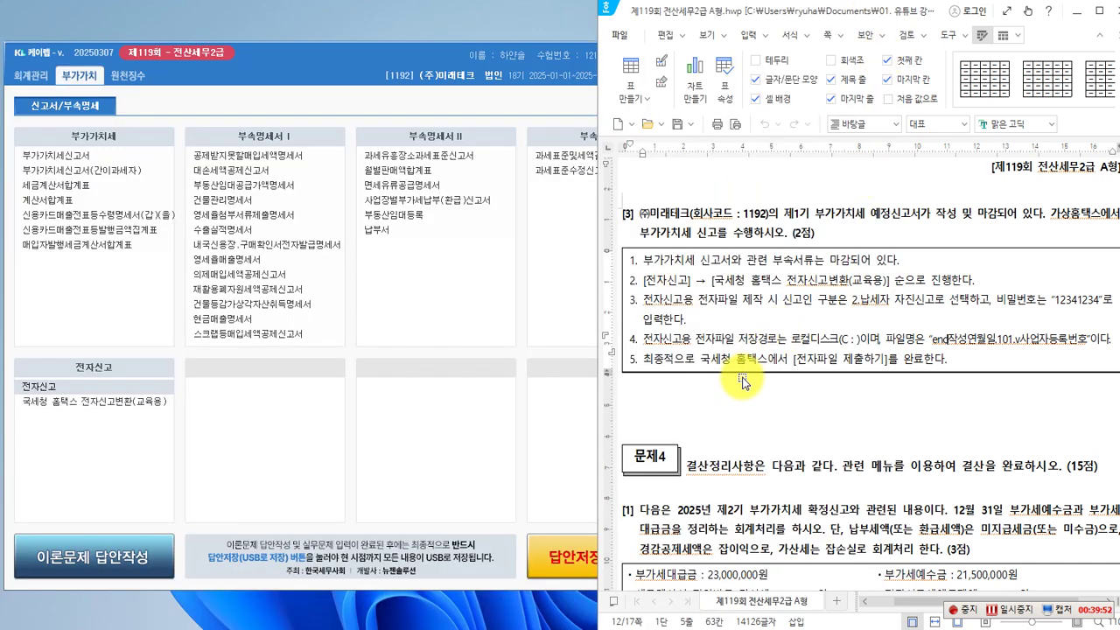
pyautogui.scroll(3, 742, 382)
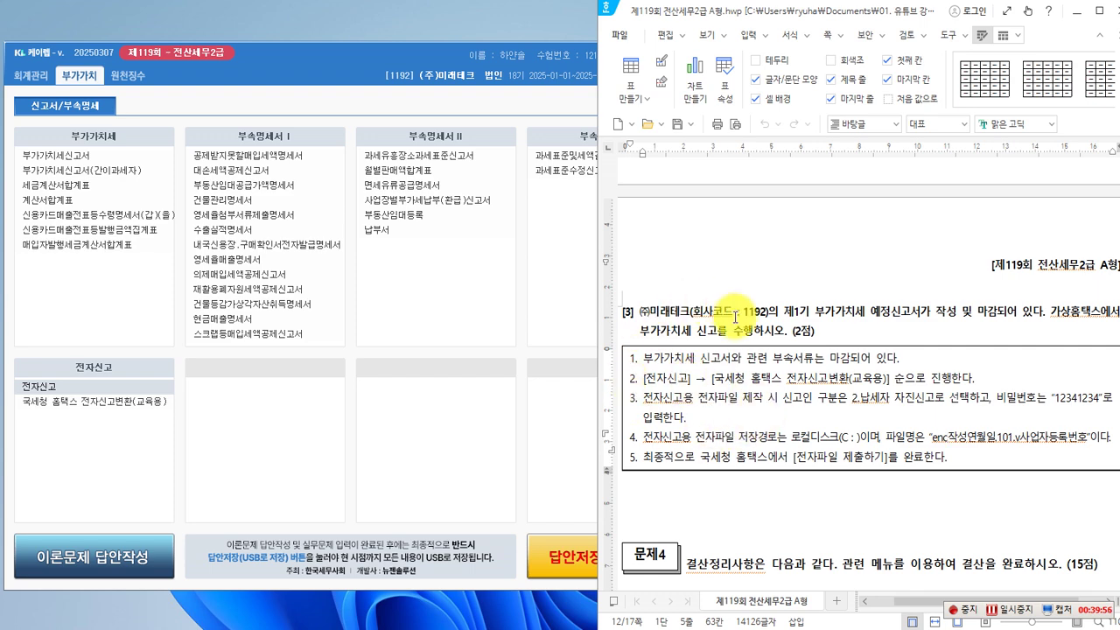
pyautogui.scroll(-1, 749, 354)
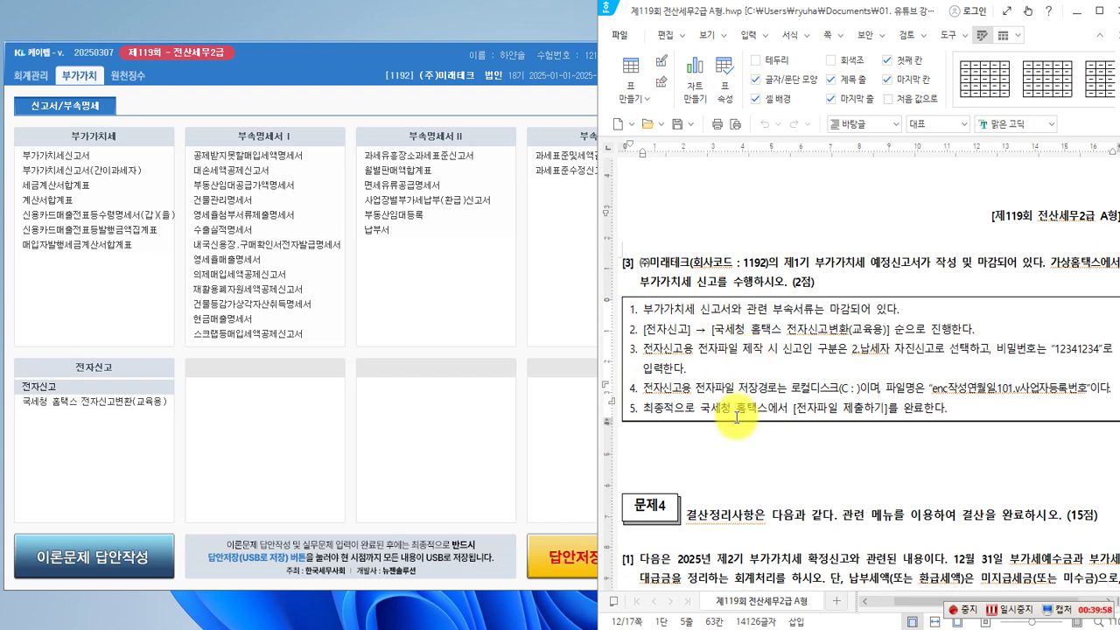
pyautogui.scroll(-1, 740, 389)
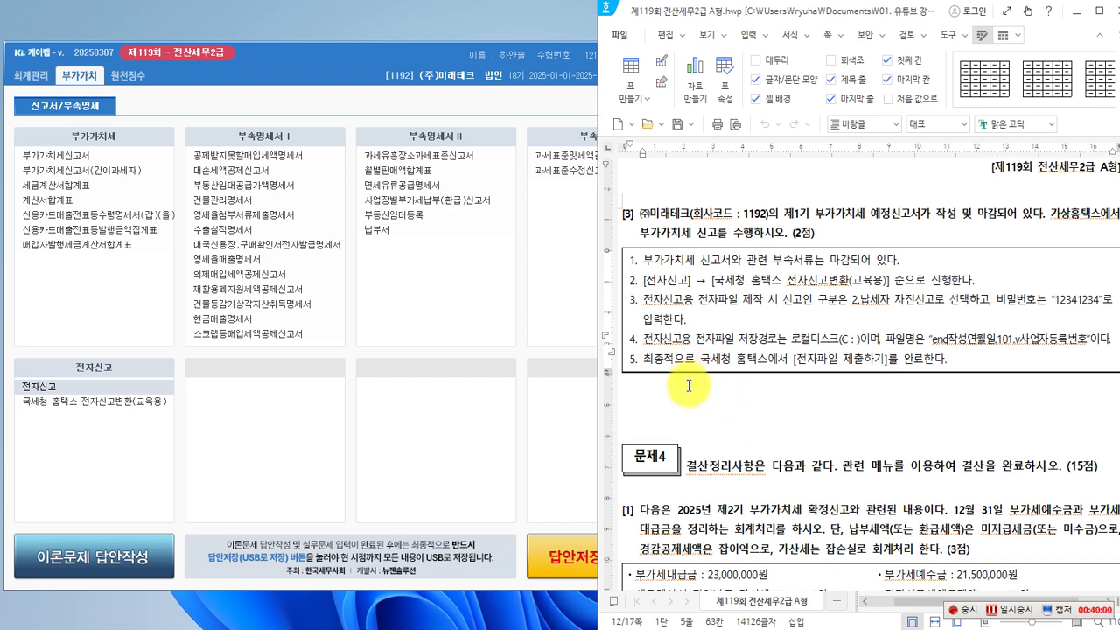
pyautogui.scroll(-1, 688, 380)
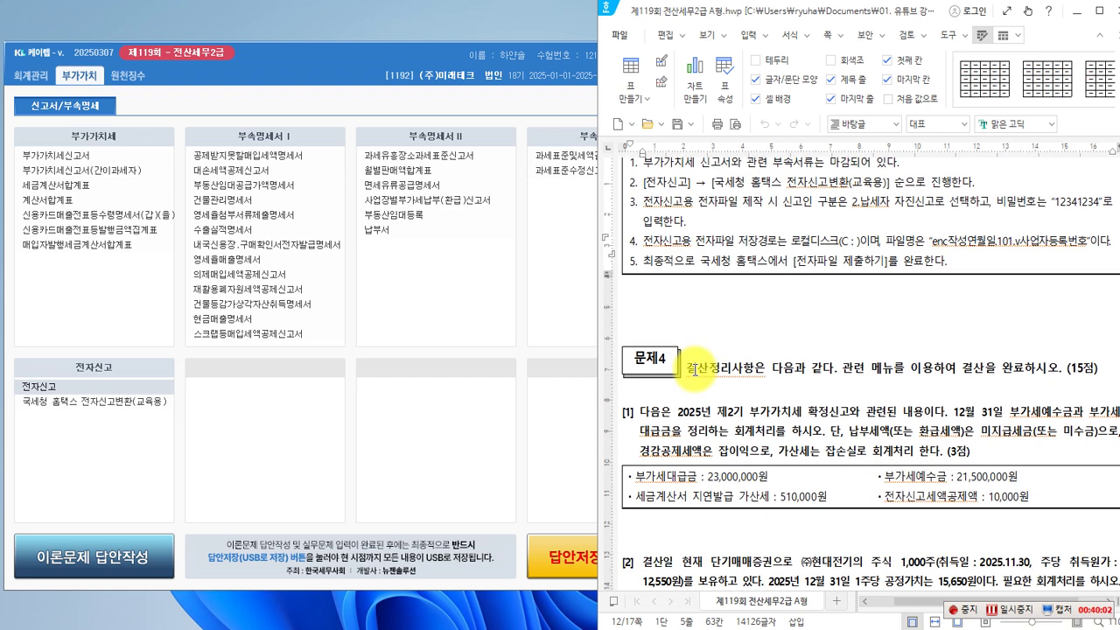
pyautogui.scroll(-1, 696, 368)
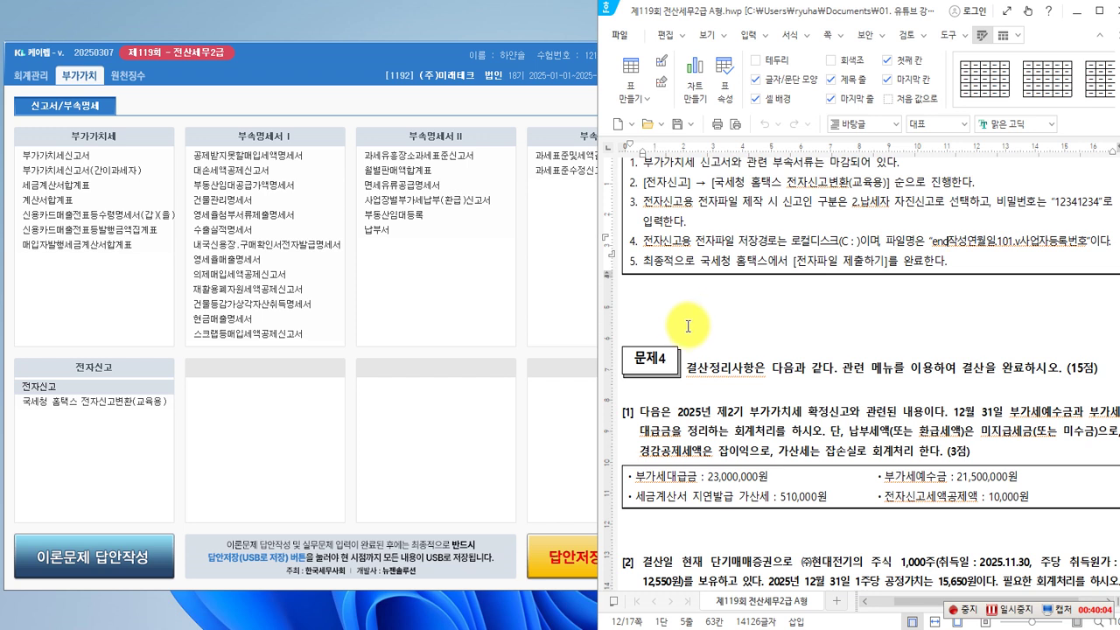